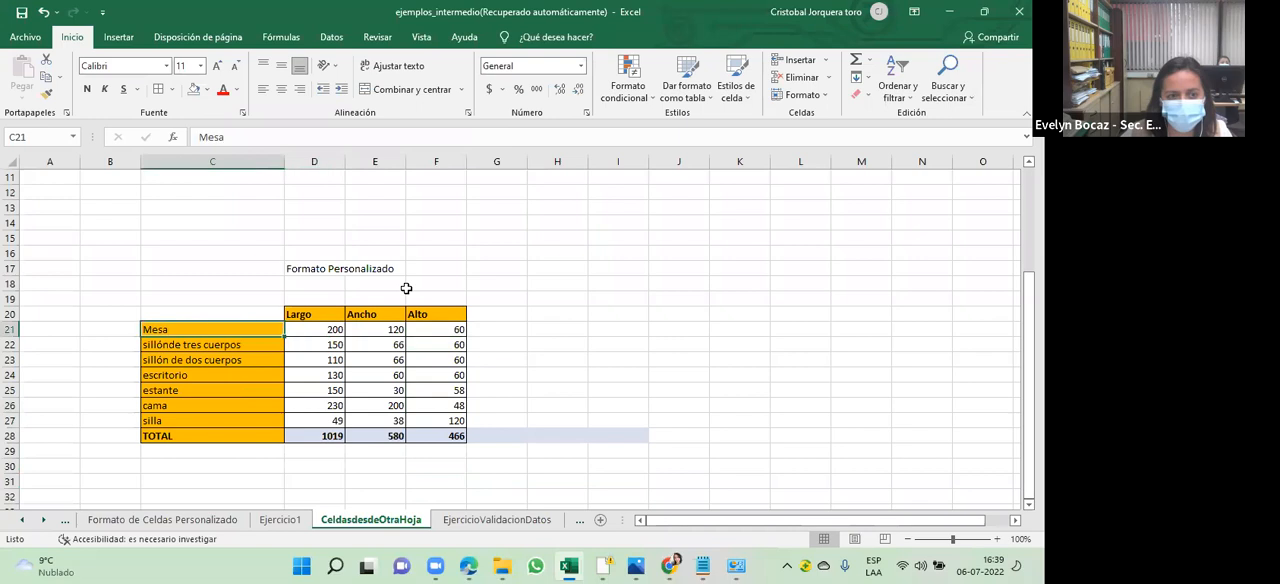
- Review the Número category options in the cell format settings for the Largo values in D21:D27, closing without applying
key(shift+Down)
key(shift+Down)
key(shift+Down)
key(shift+Down)
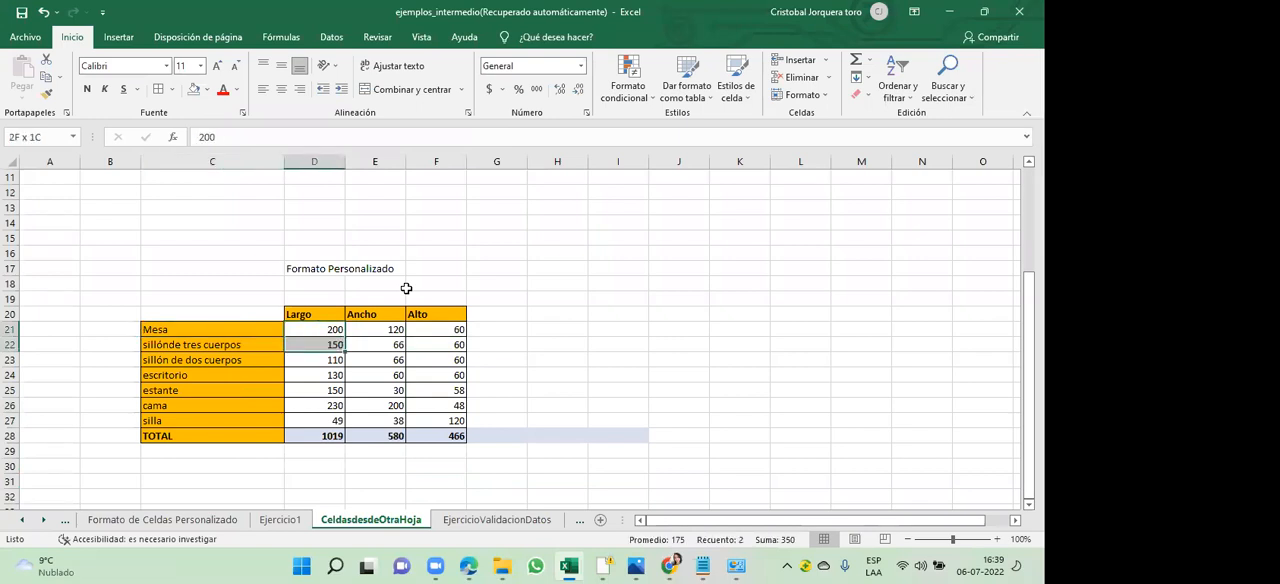
key(shift+Down)
key(shift+Down)
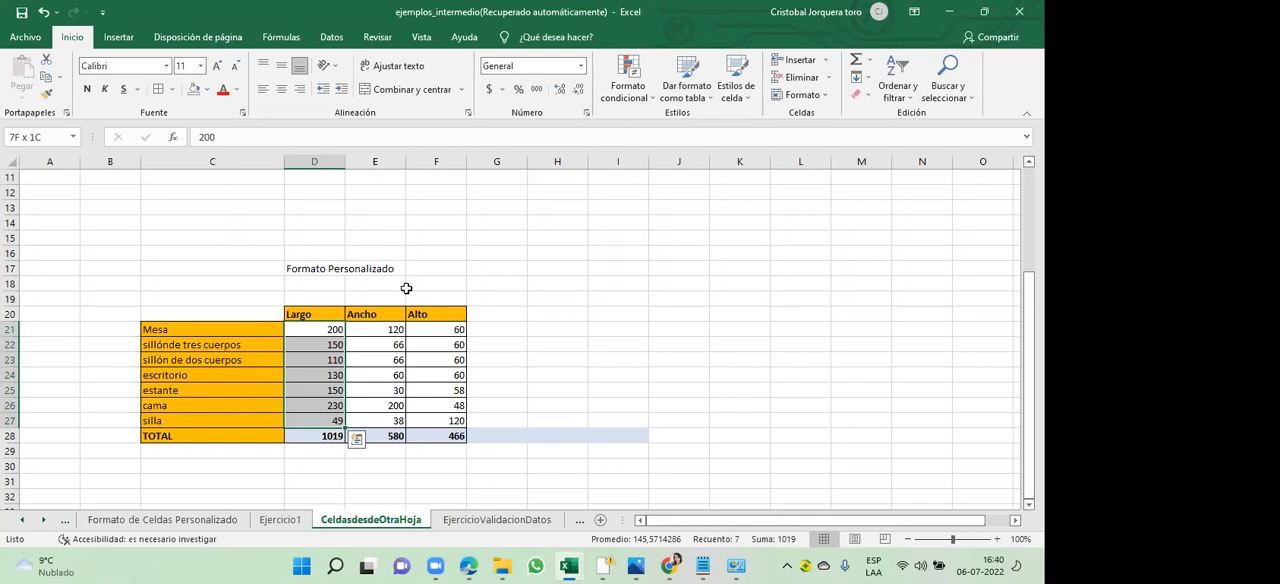
key(Up)
key(Up)
key(Down)
key(Down)
key(shift+Down)
key(shift+Down)
key(shift+Down)
key(shift+Down)
key(shift+Down)
key(shift+Down)
right_click(315, 360)
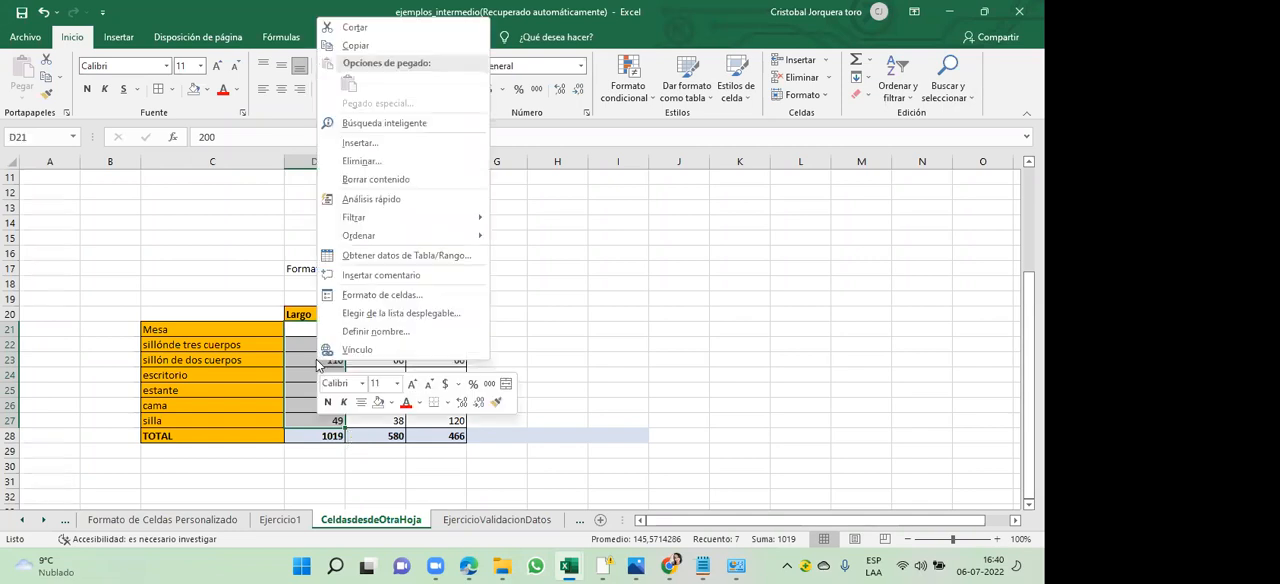
click(390, 299)
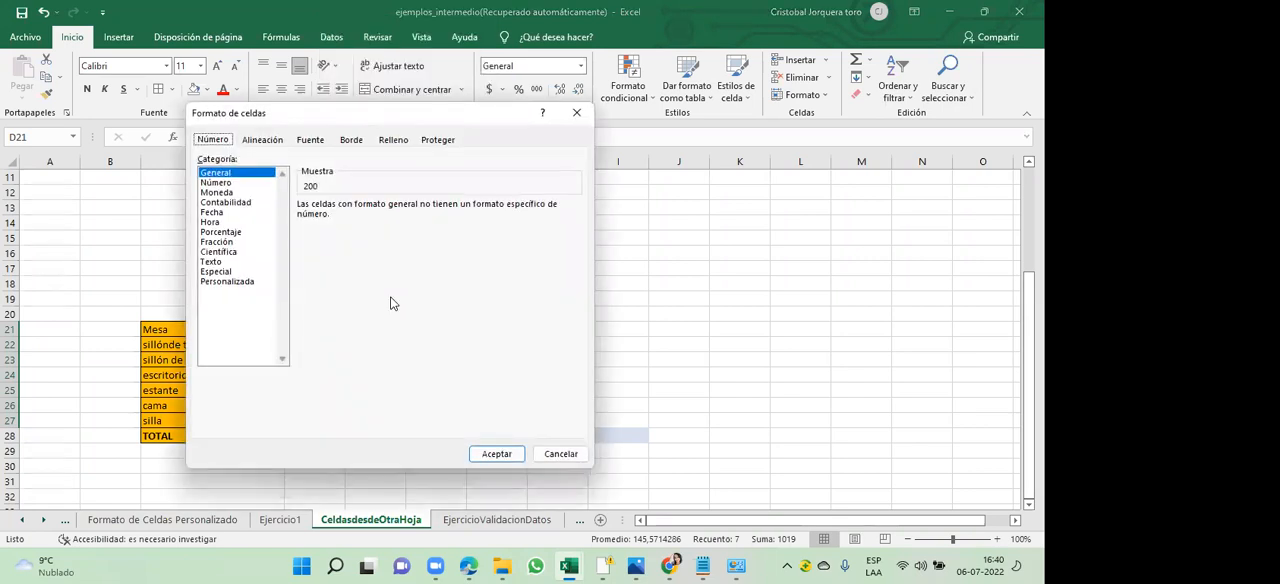
drag(370, 121, 374, 120)
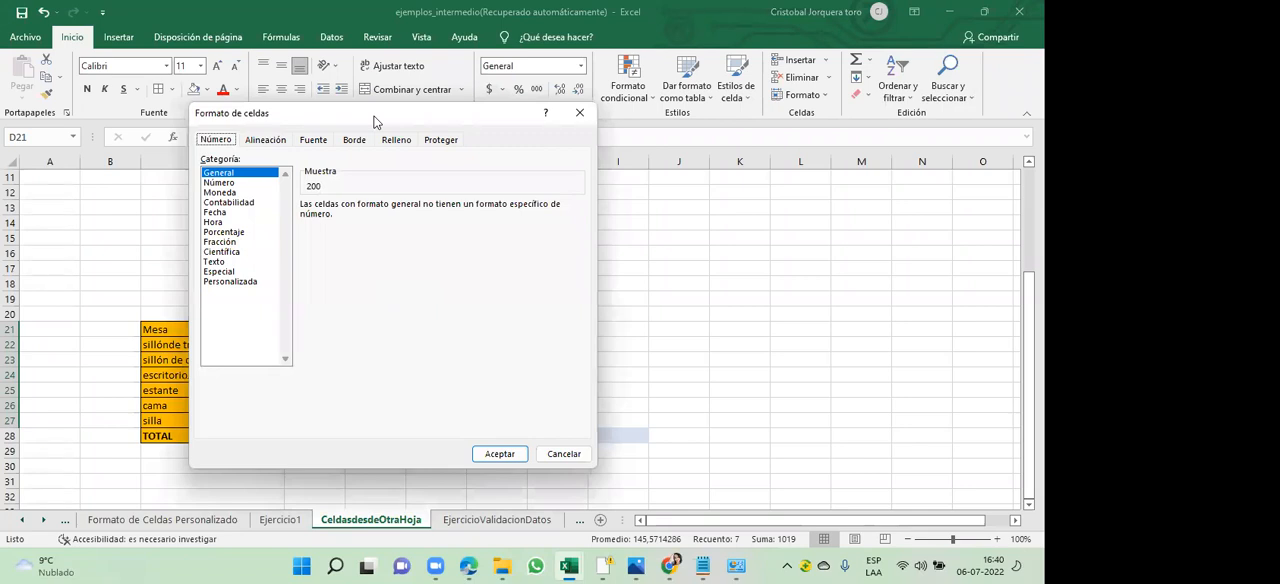
drag(375, 121, 585, 113)
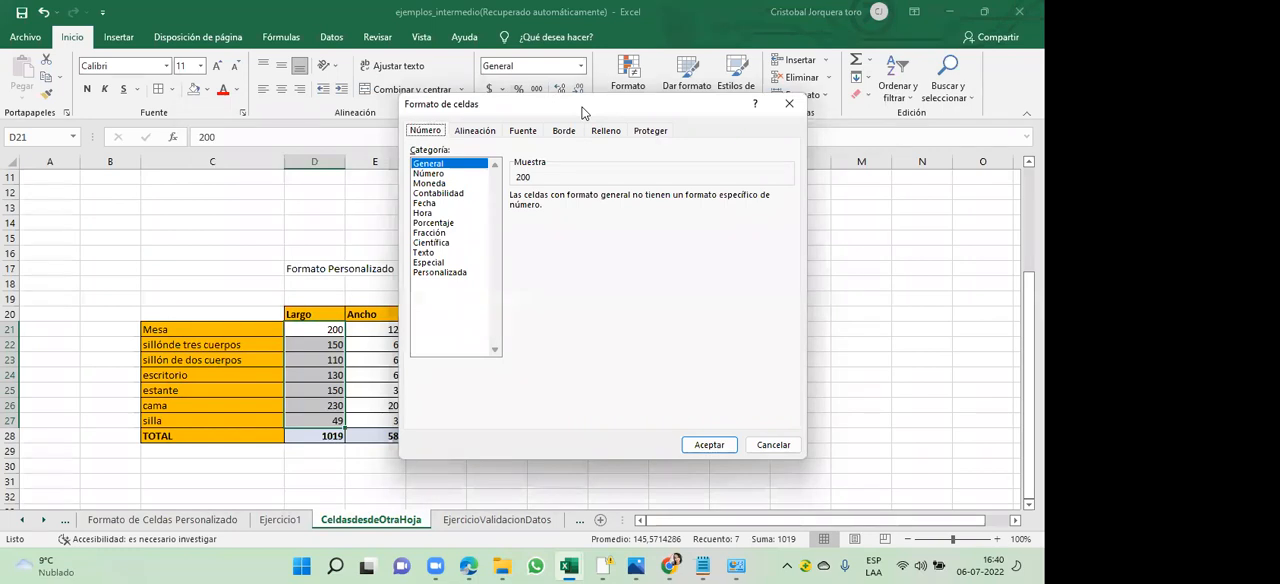
click(452, 176)
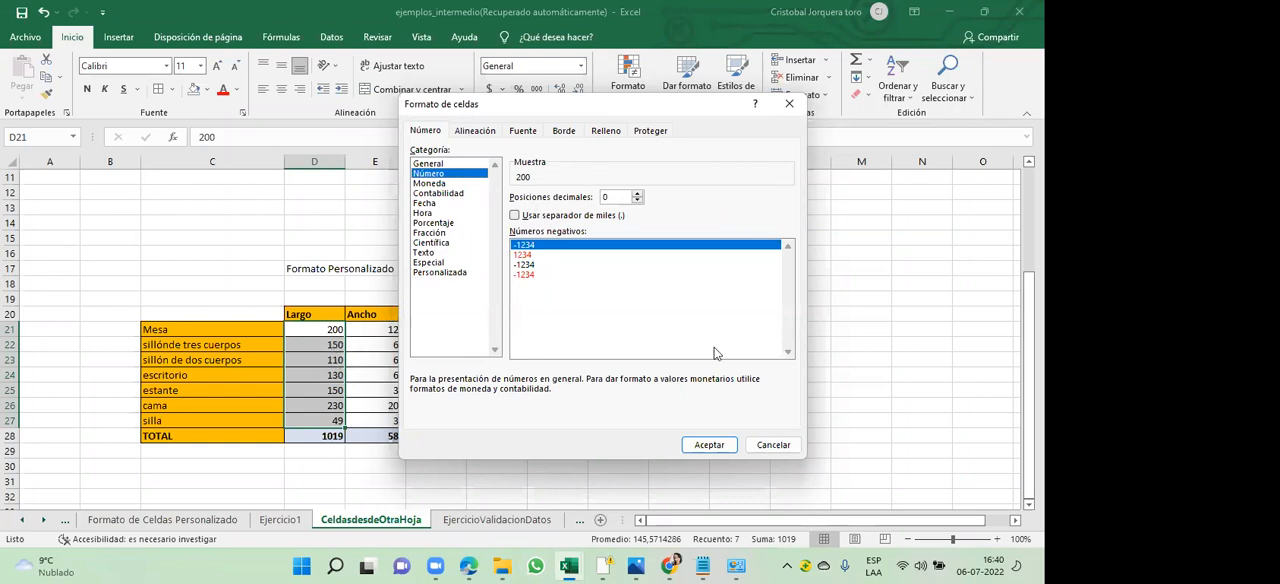
click(784, 450)
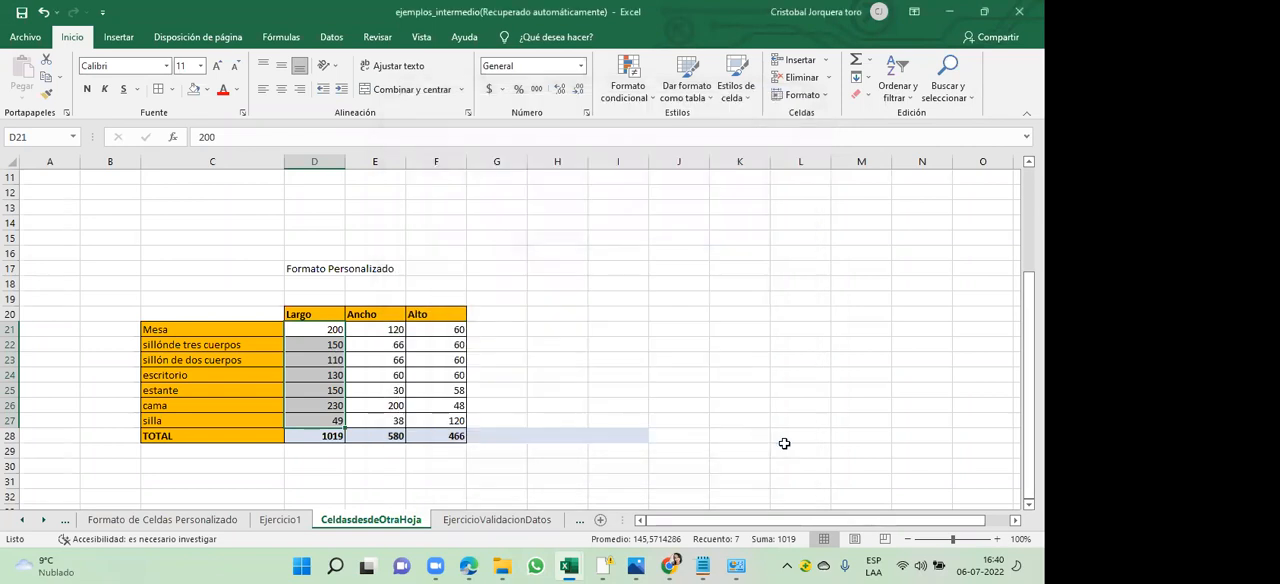
- Set the Largo value of the three-seat sofa (D22) to 2300 and of the two-seat sofa (D23) to 2345
click(329, 344)
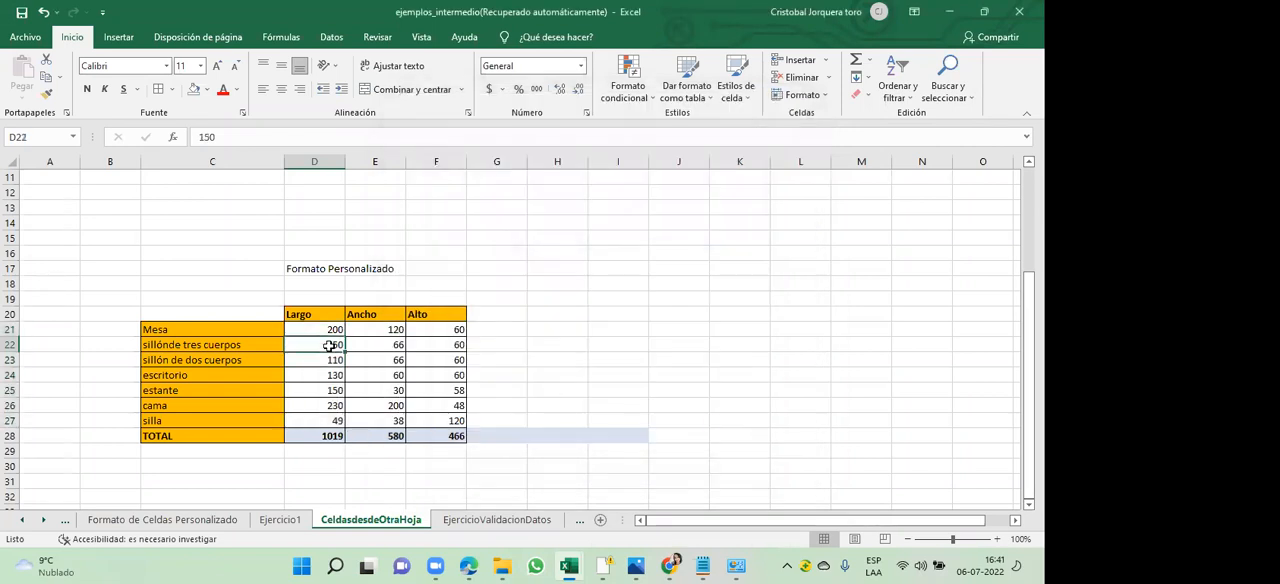
text(23000)
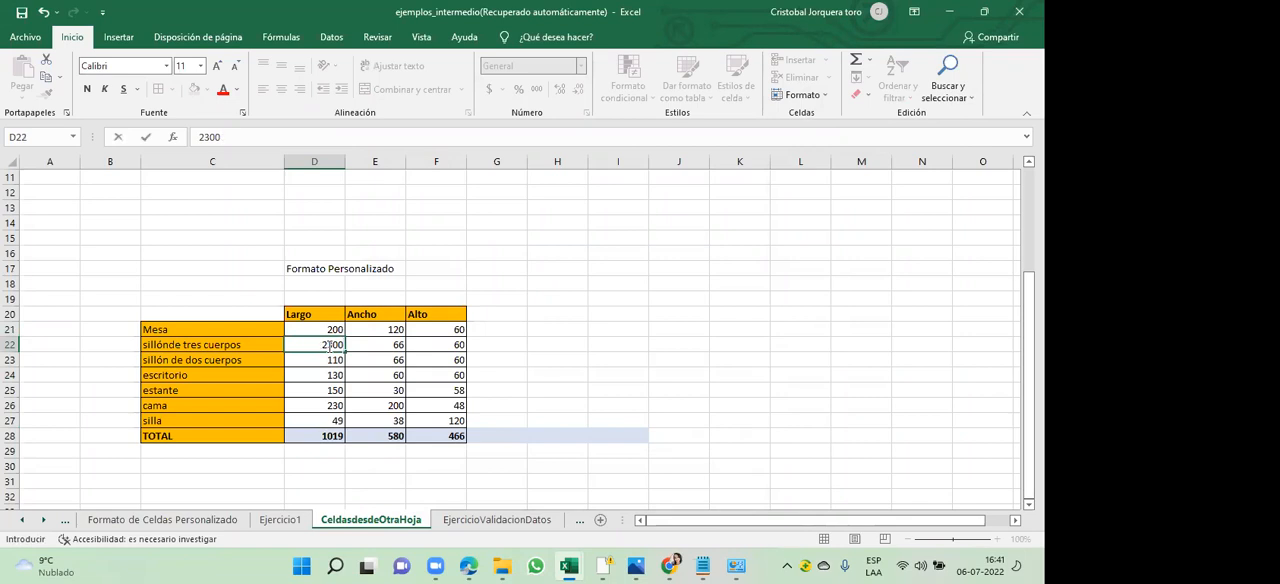
key(Return)
text(2345)
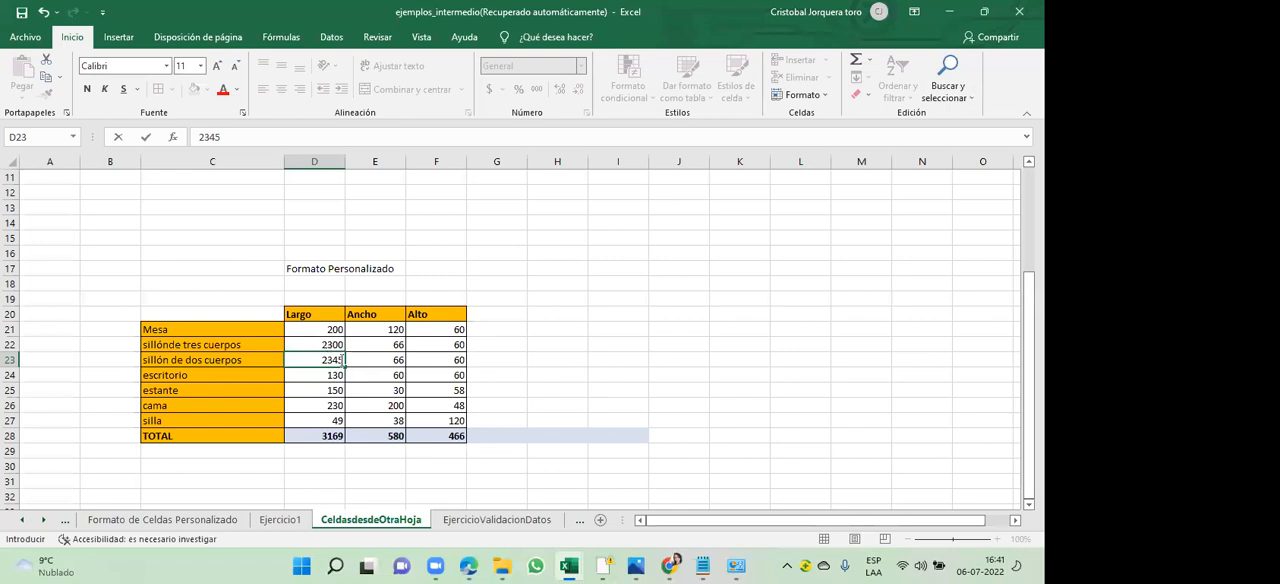
click(384, 389)
- Open the cell format settings for the Largo values in D21:D27 and choose the Número category
drag(339, 329, 322, 419)
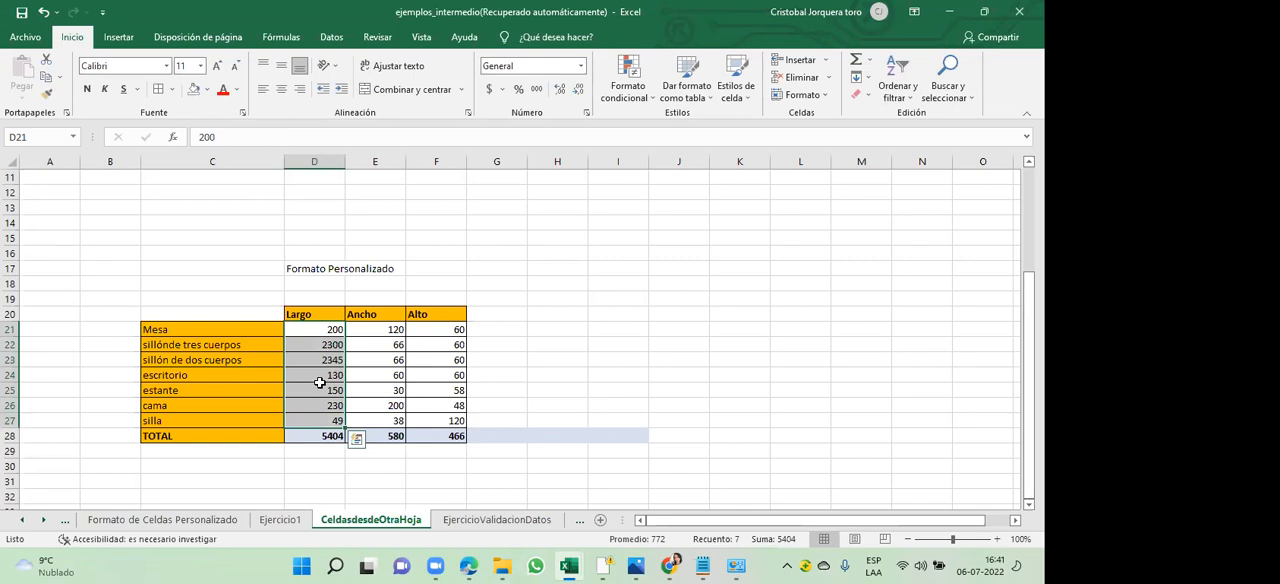
right_click(319, 383)
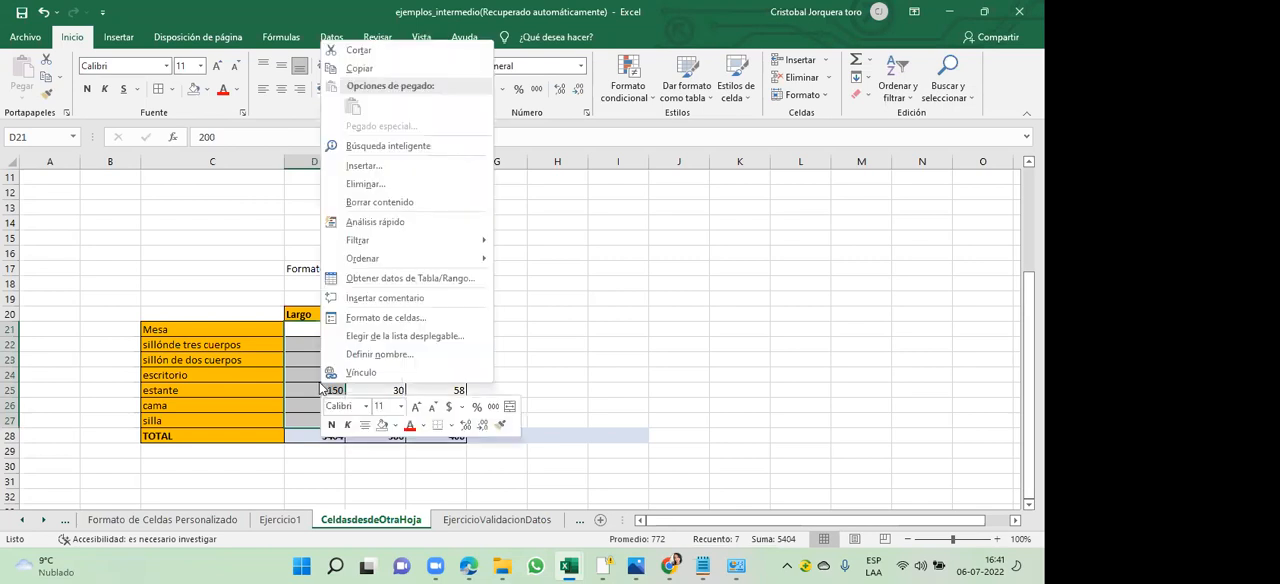
click(411, 320)
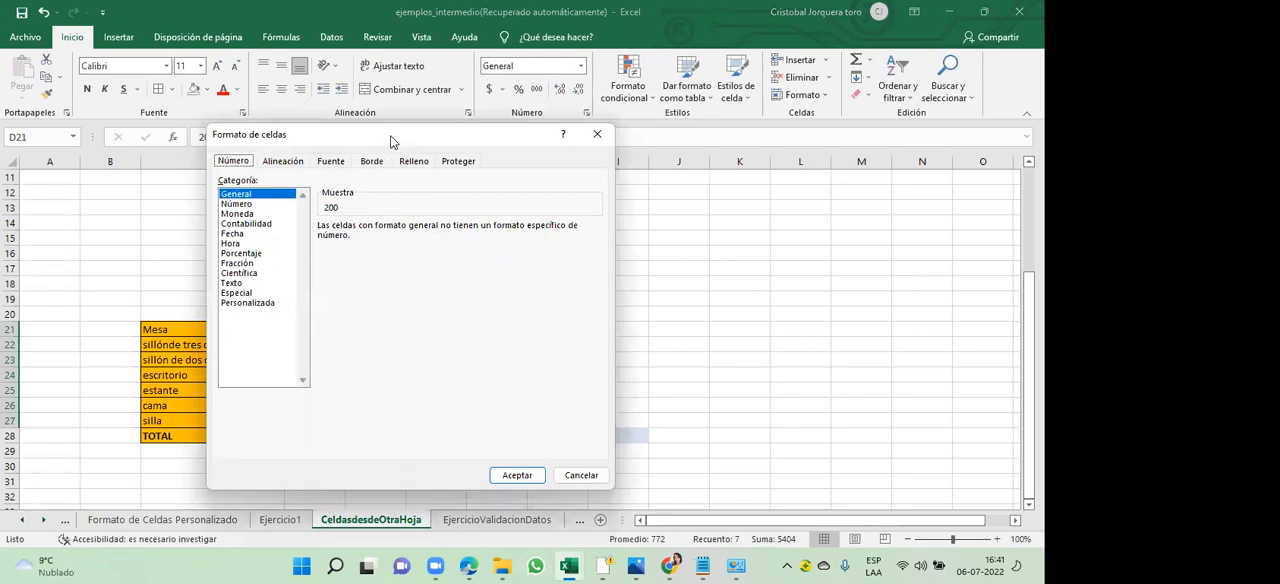
drag(391, 140, 640, 134)
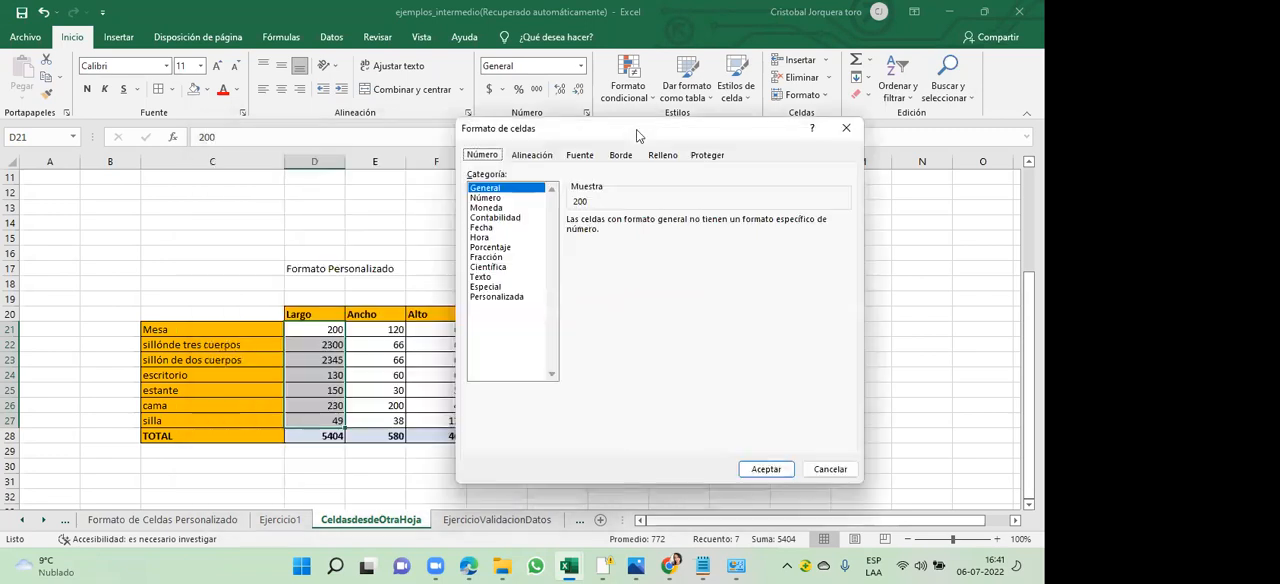
click(502, 199)
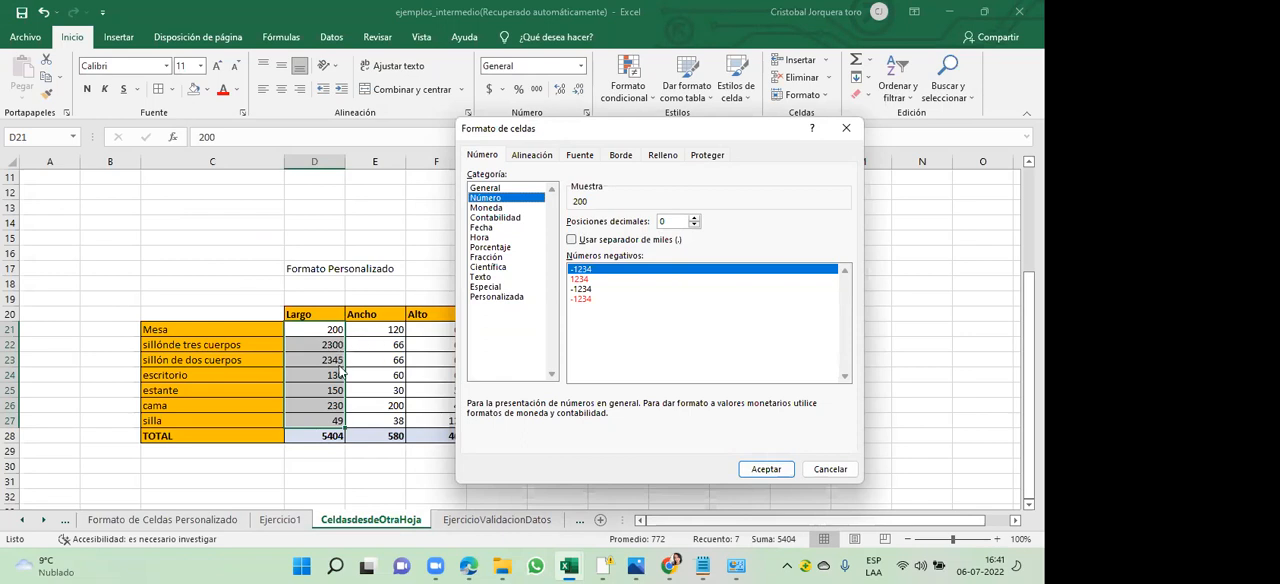
- Try the Número format with 4 decimal places and set the decimals back to 0
double_click(695, 218)
click(695, 218)
click(695, 218)
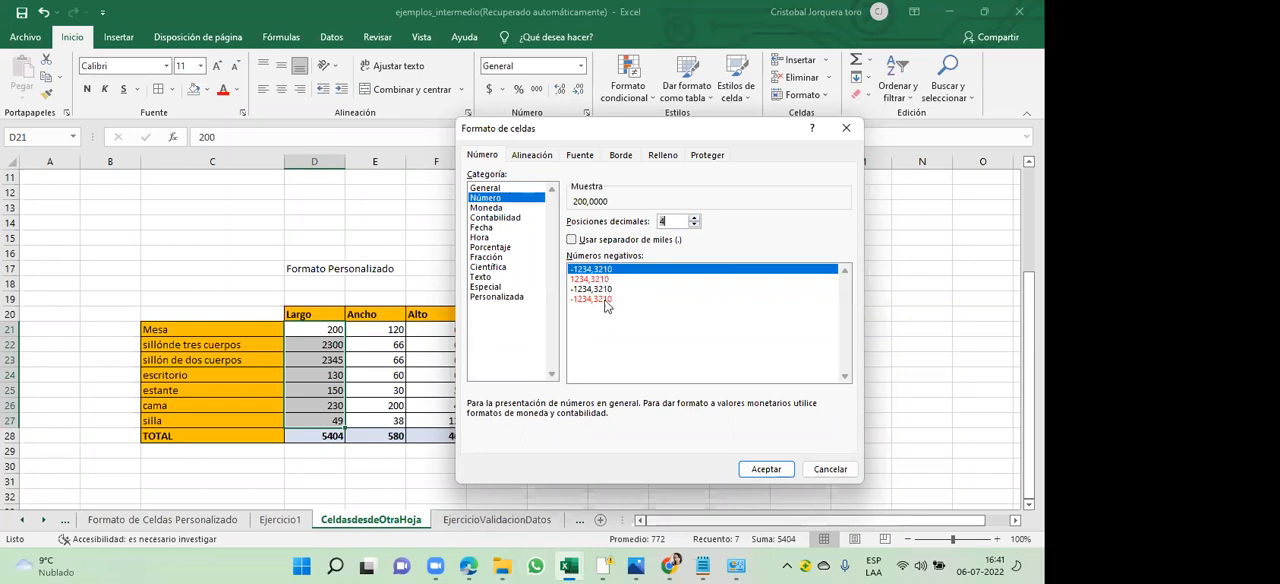
double_click(695, 226)
click(697, 228)
click(697, 228)
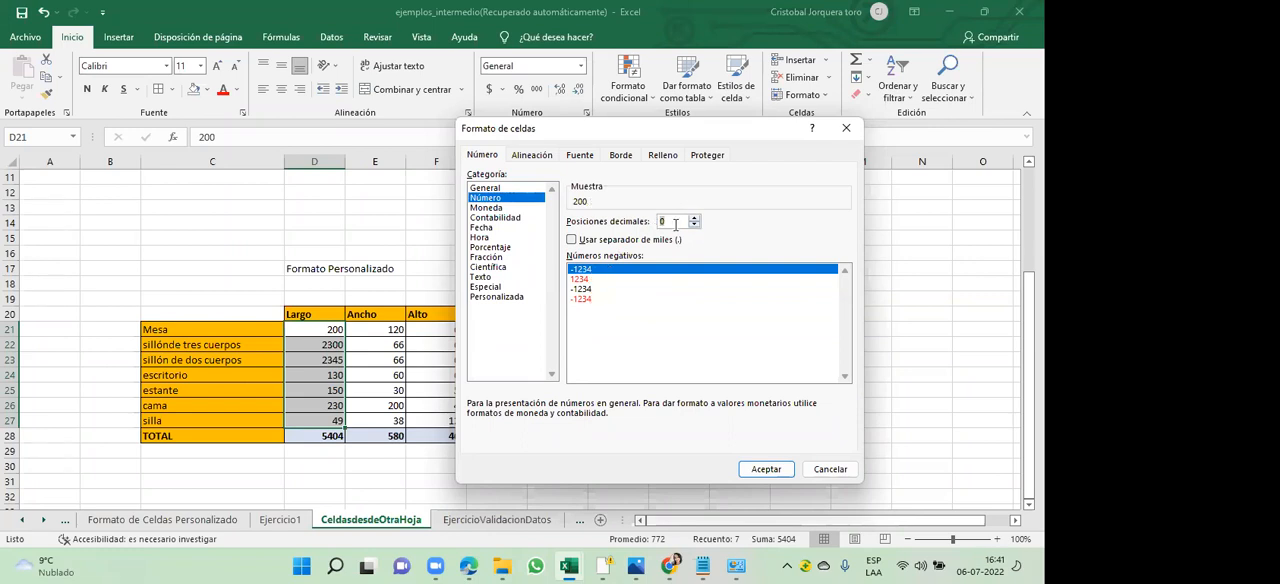
- Turn on the thousands separator (.) for the Número format
double_click(668, 221)
click(572, 240)
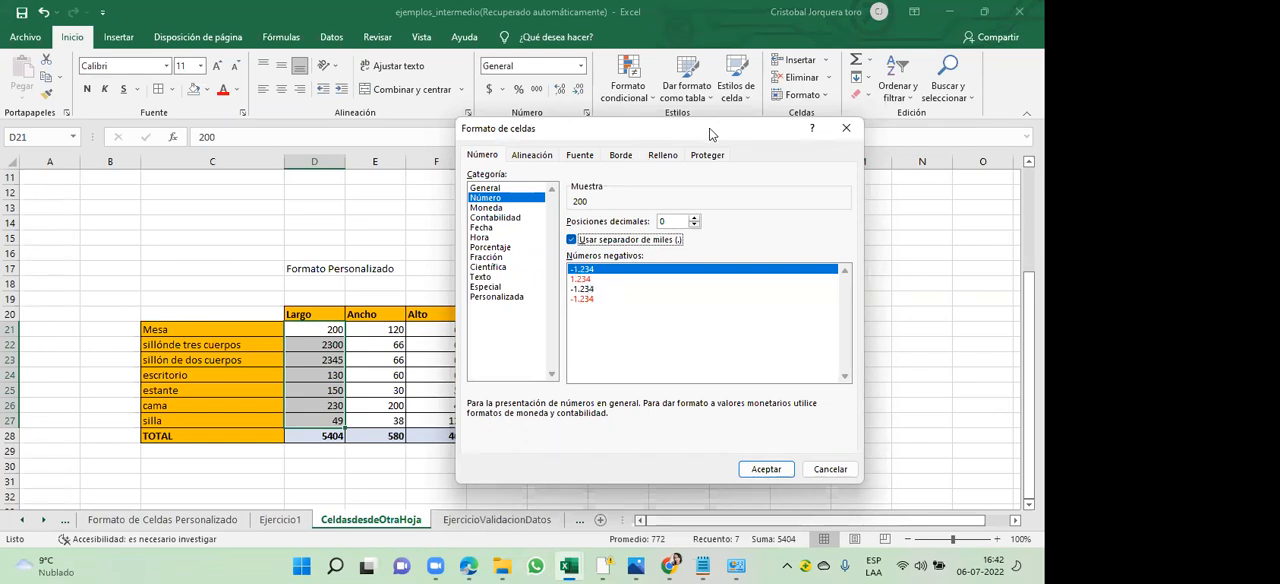
drag(712, 130, 708, 134)
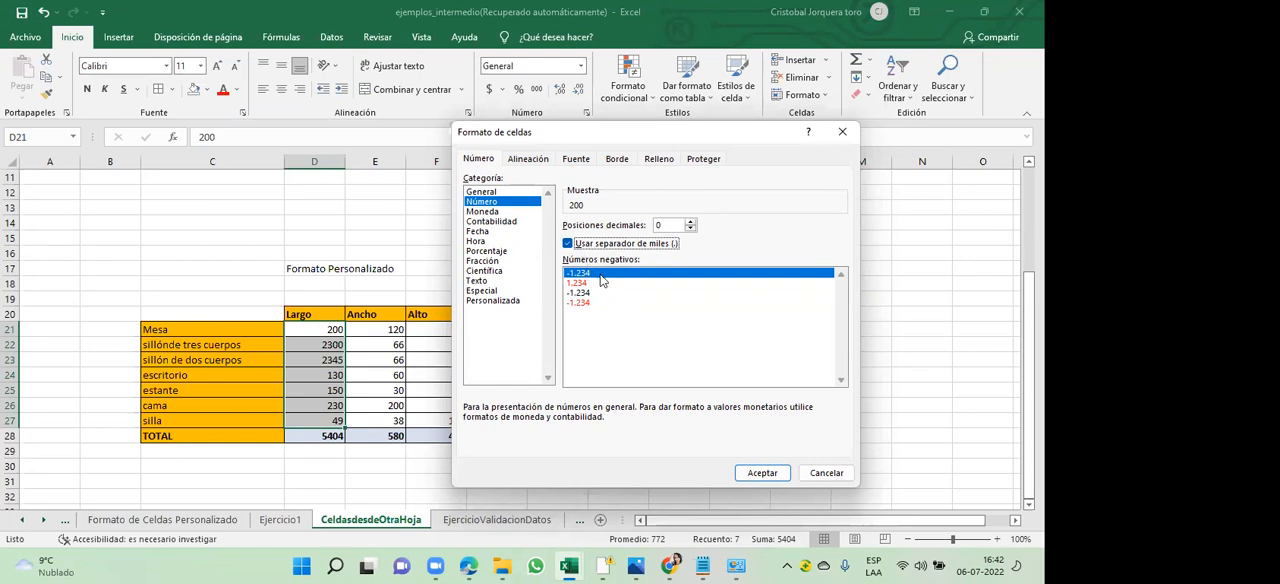
- Apply the Moneda format with the $ symbol and 0 decimal places to D21:D27
click(494, 212)
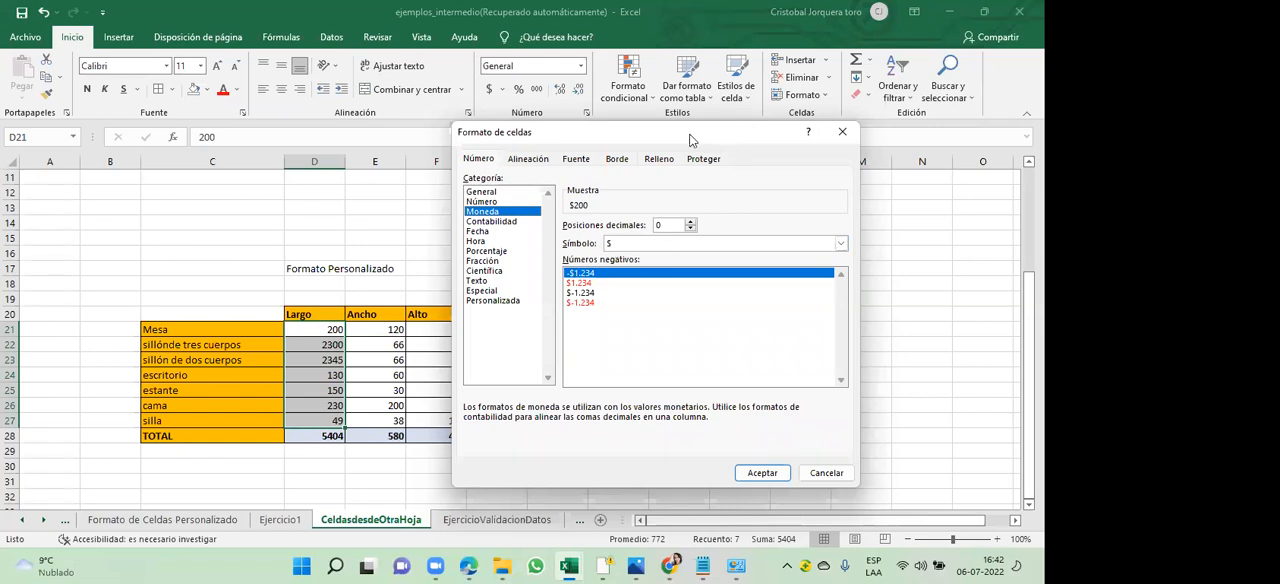
drag(733, 133, 595, 128)
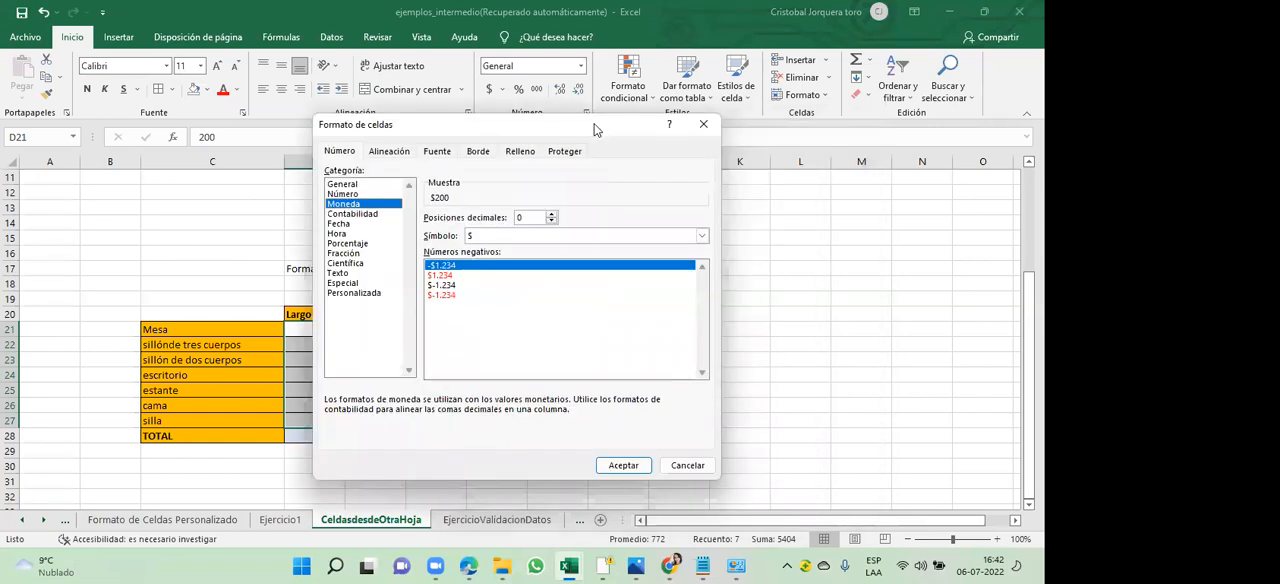
click(624, 466)
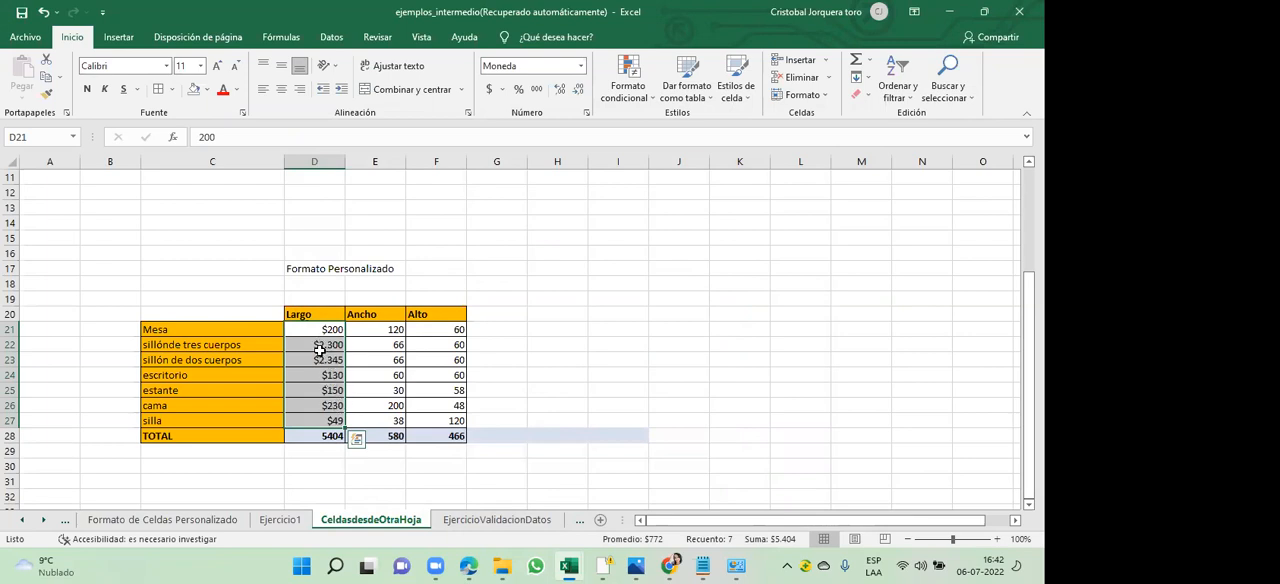
- Examine the Número, Contabilidad, Fecha, Porcentaje, Científica, Hora and Personalizada format categories for D21:D27, closing without applying any
click(320, 348)
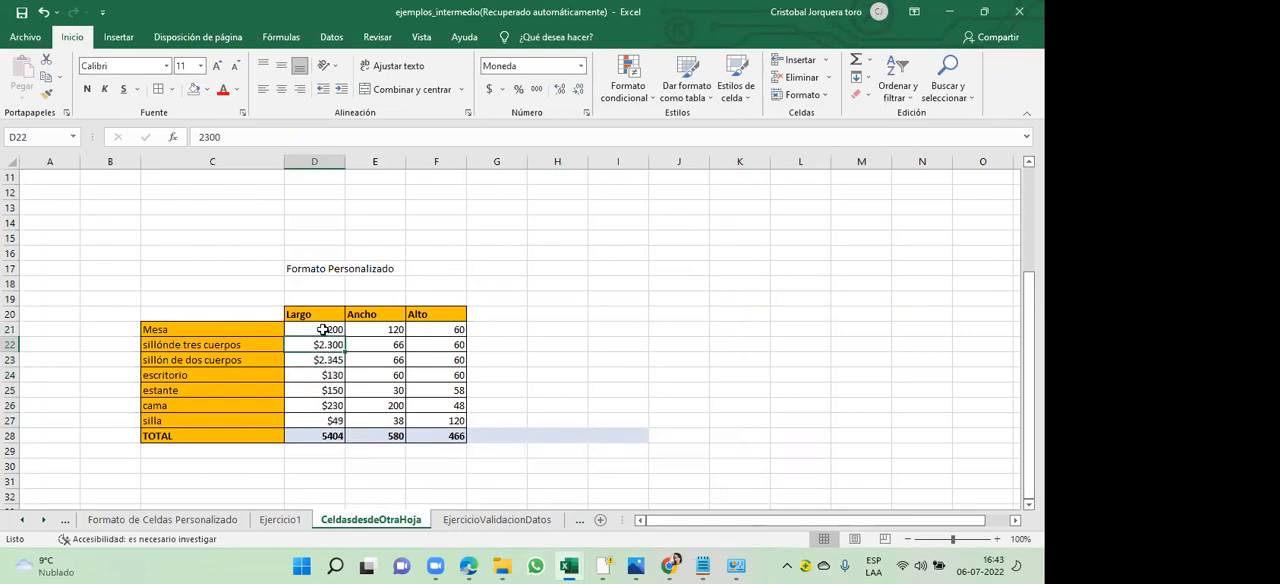
drag(322, 329, 322, 413)
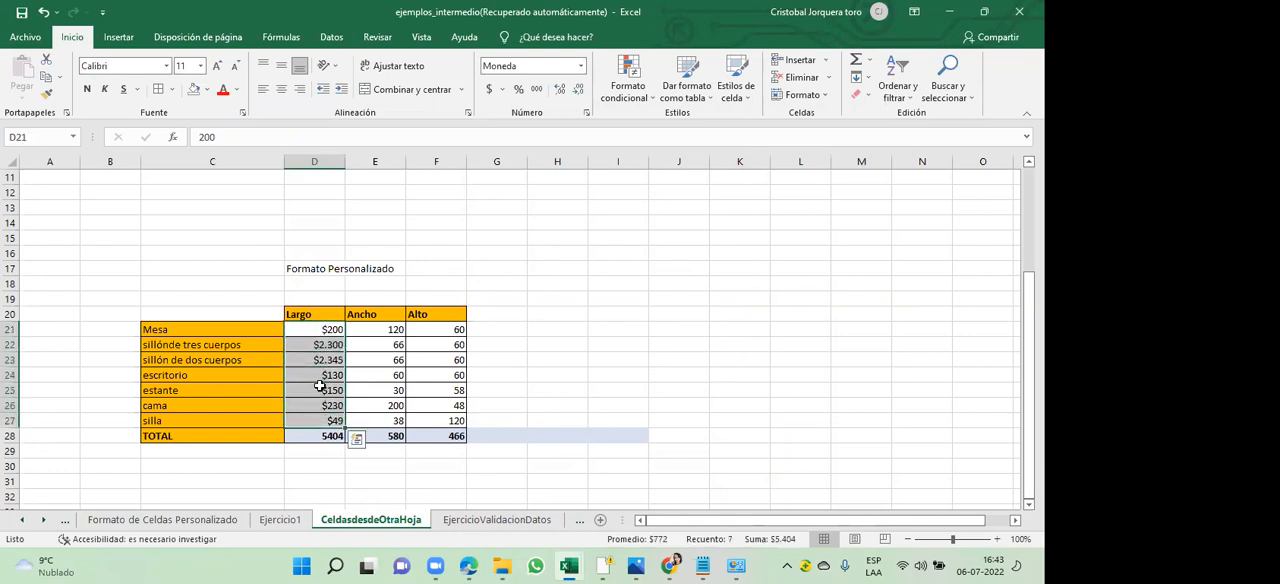
right_click(321, 388)
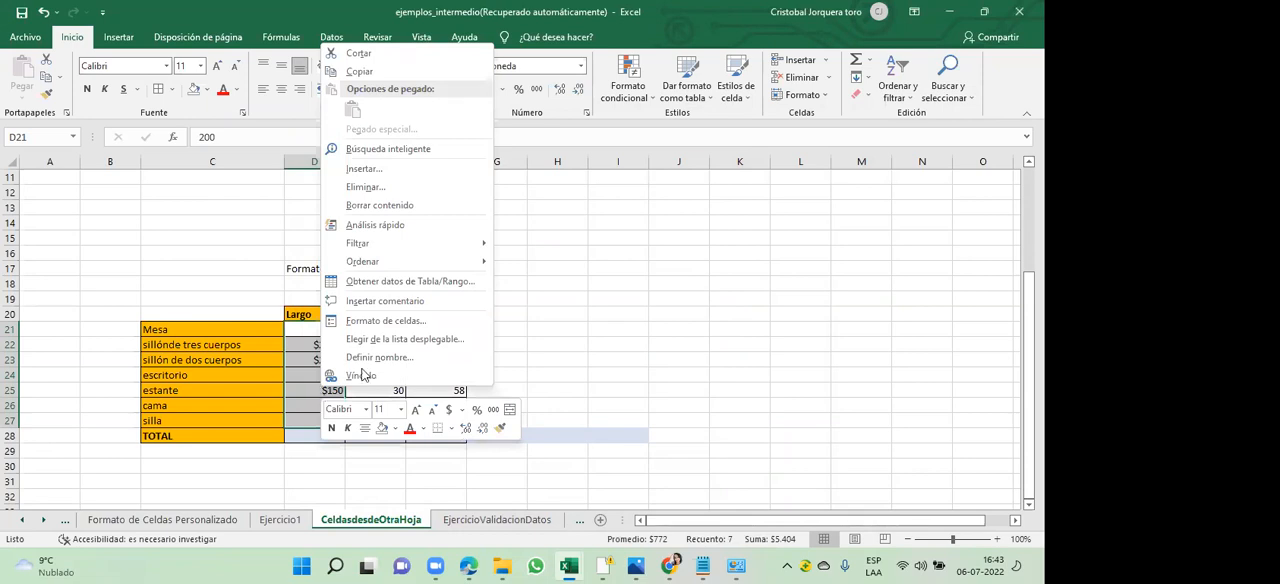
click(424, 321)
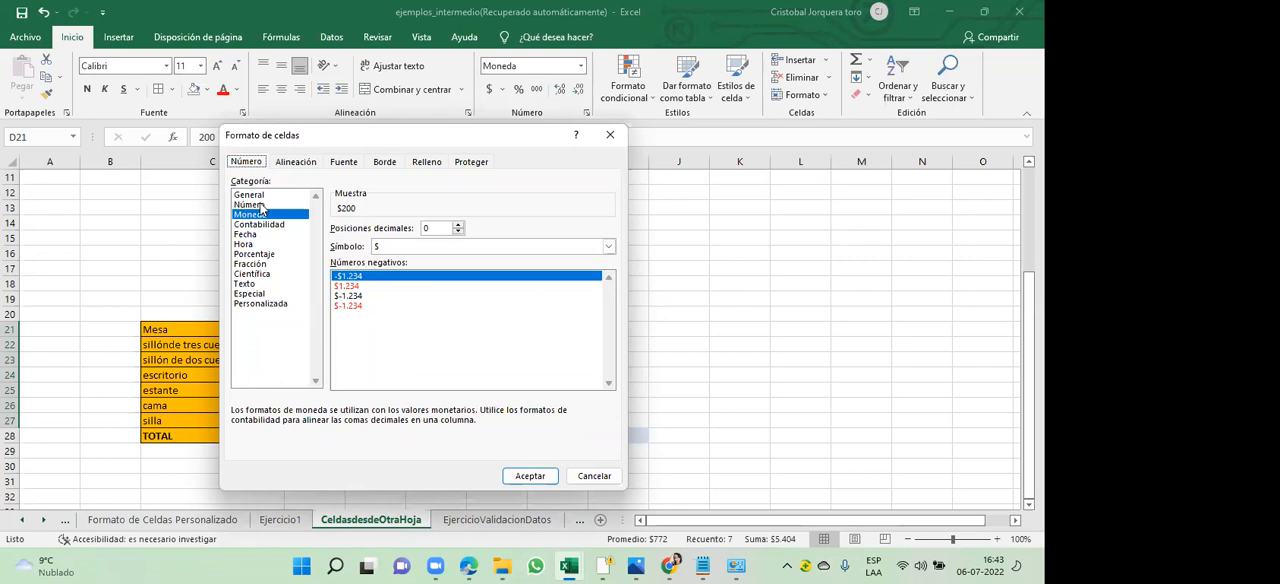
click(259, 205)
click(261, 226)
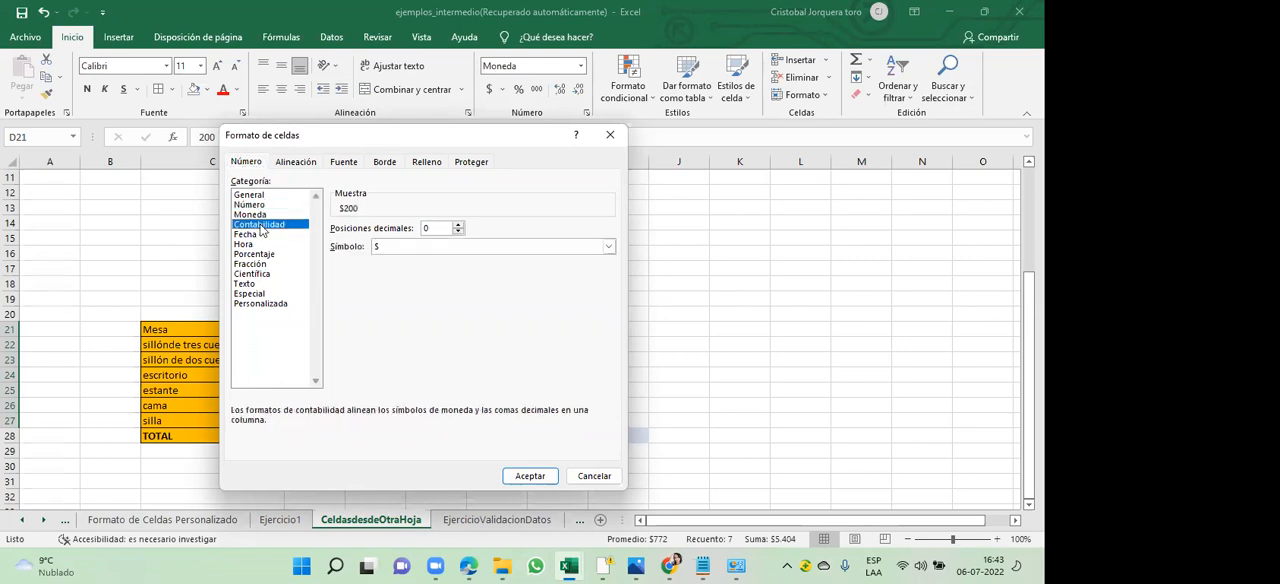
click(254, 236)
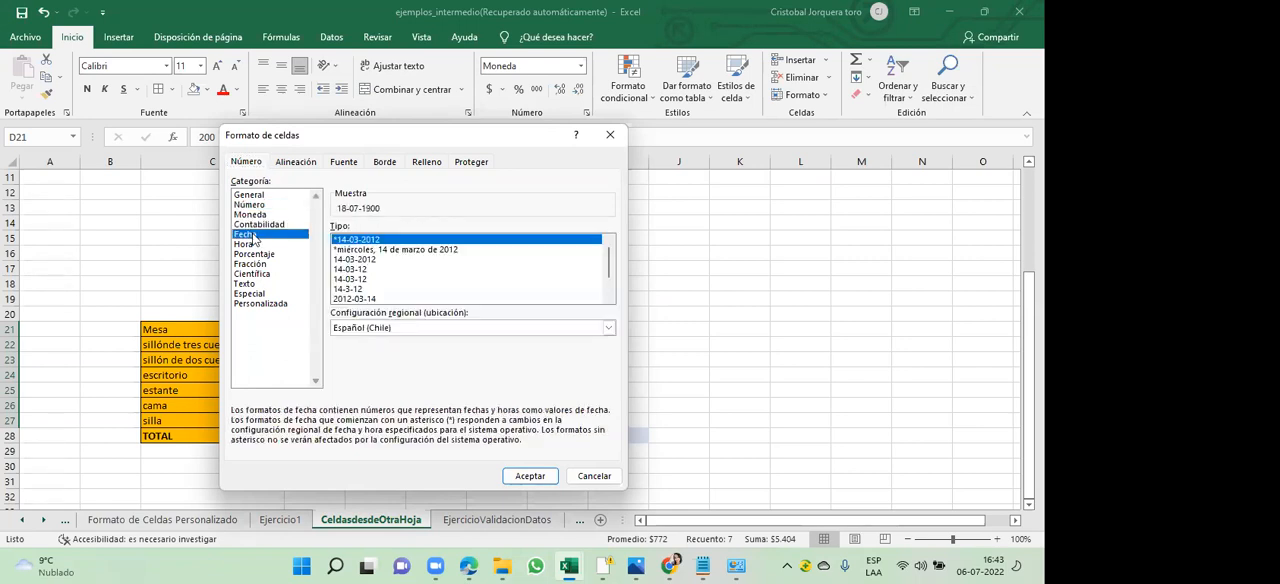
click(259, 255)
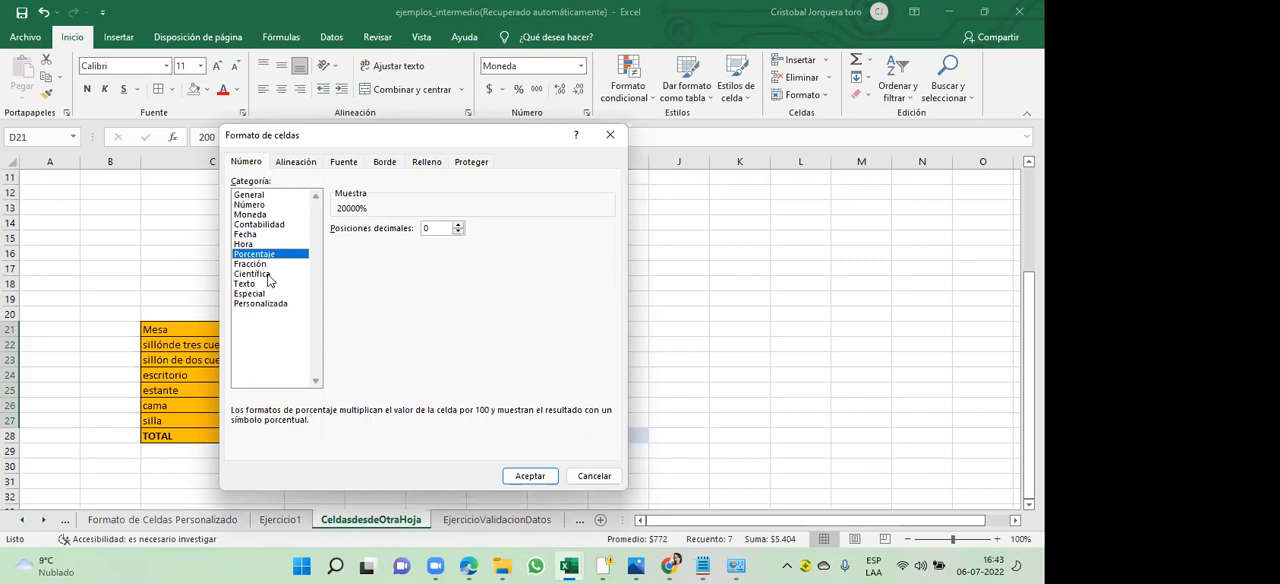
click(267, 276)
click(259, 245)
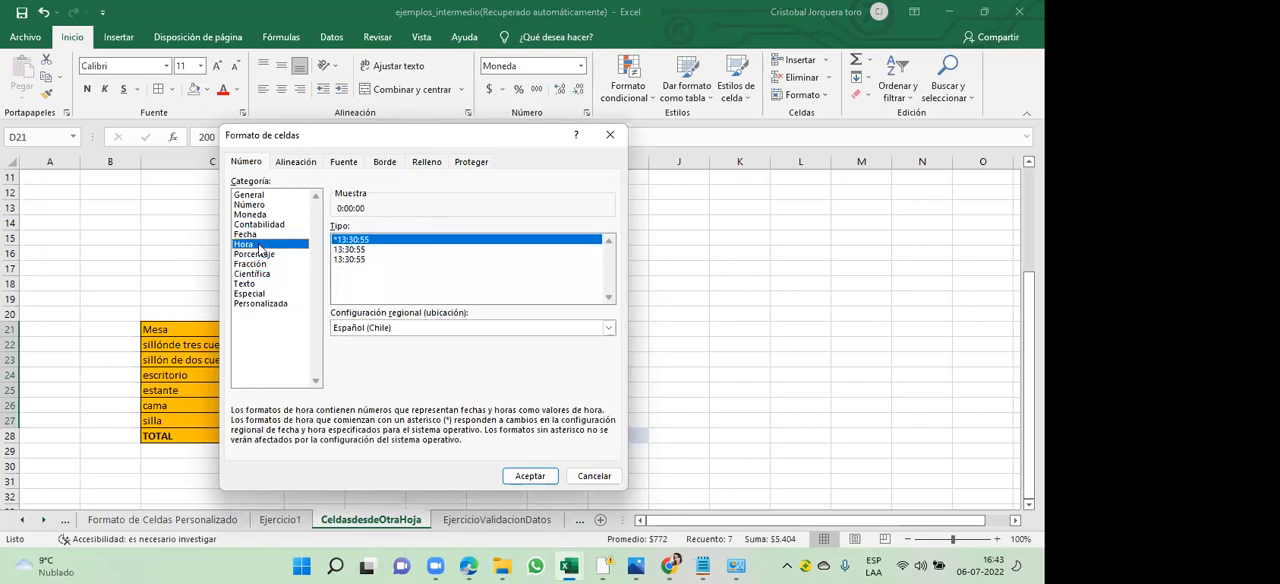
click(268, 304)
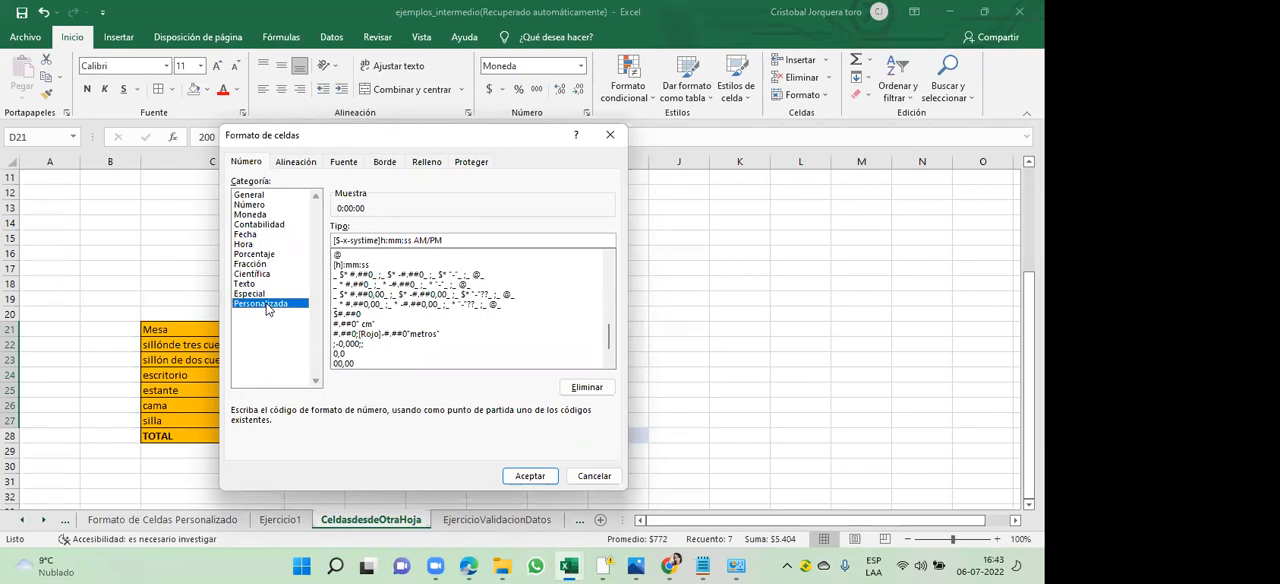
click(612, 137)
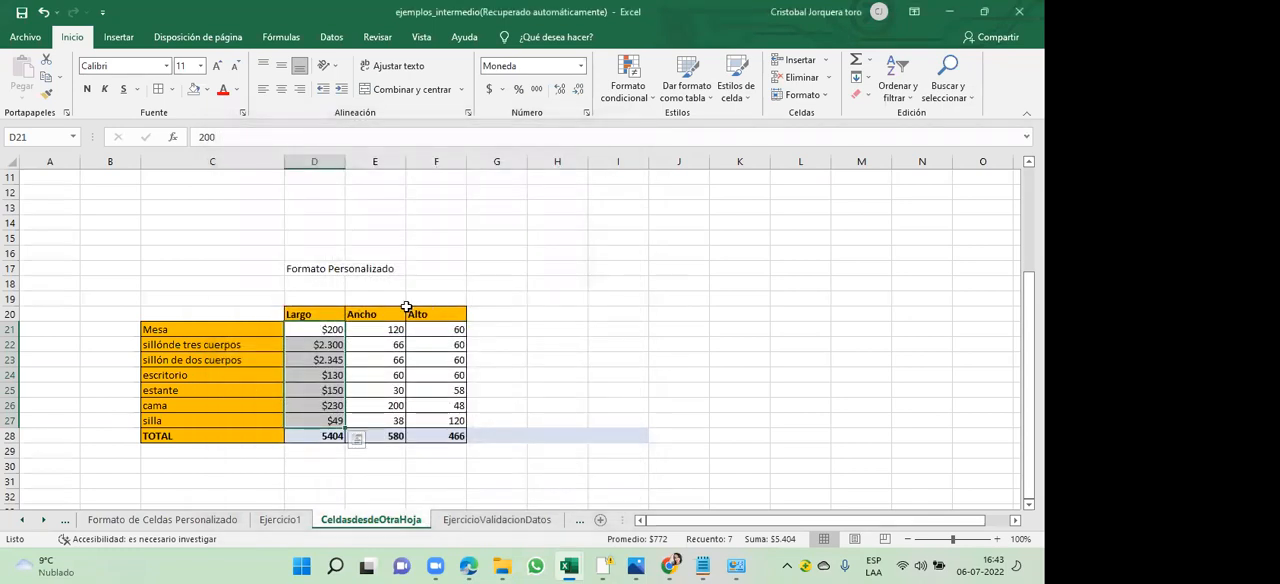
- Apply the Número format to D21:D27 with 0 decimal places and no thousands separator
right_click(333, 346)
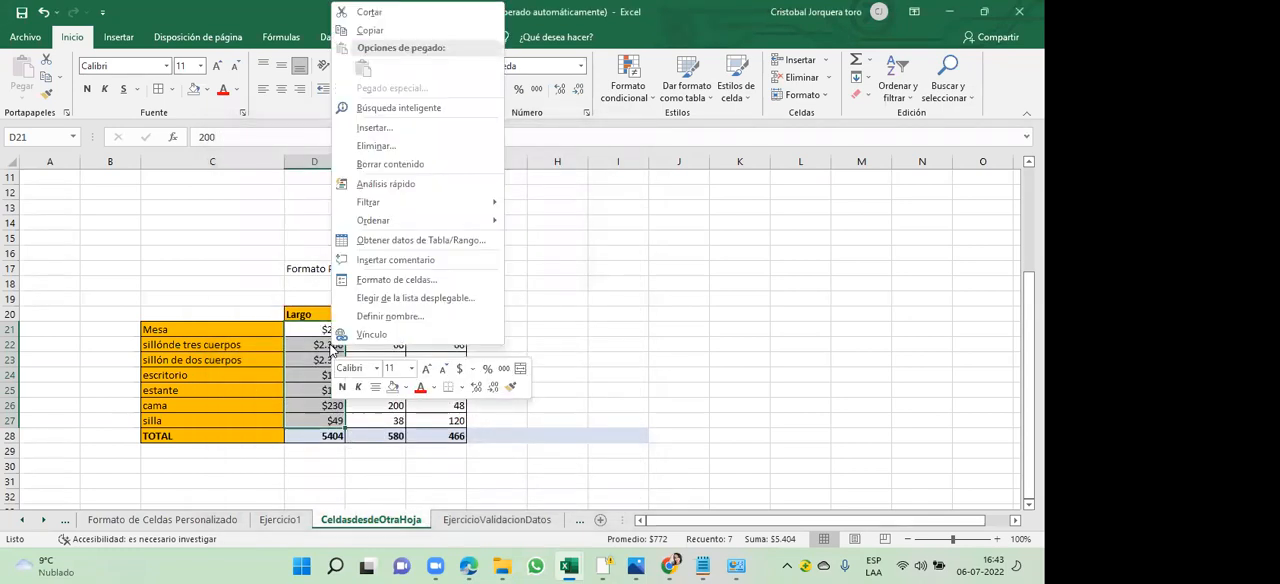
click(425, 279)
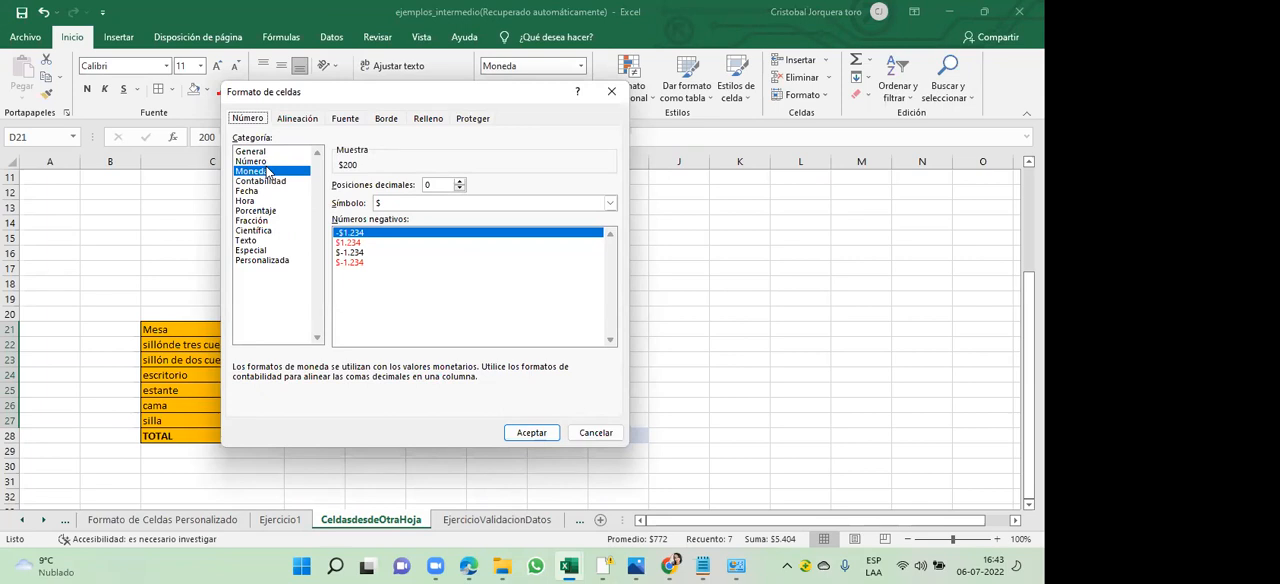
click(405, 206)
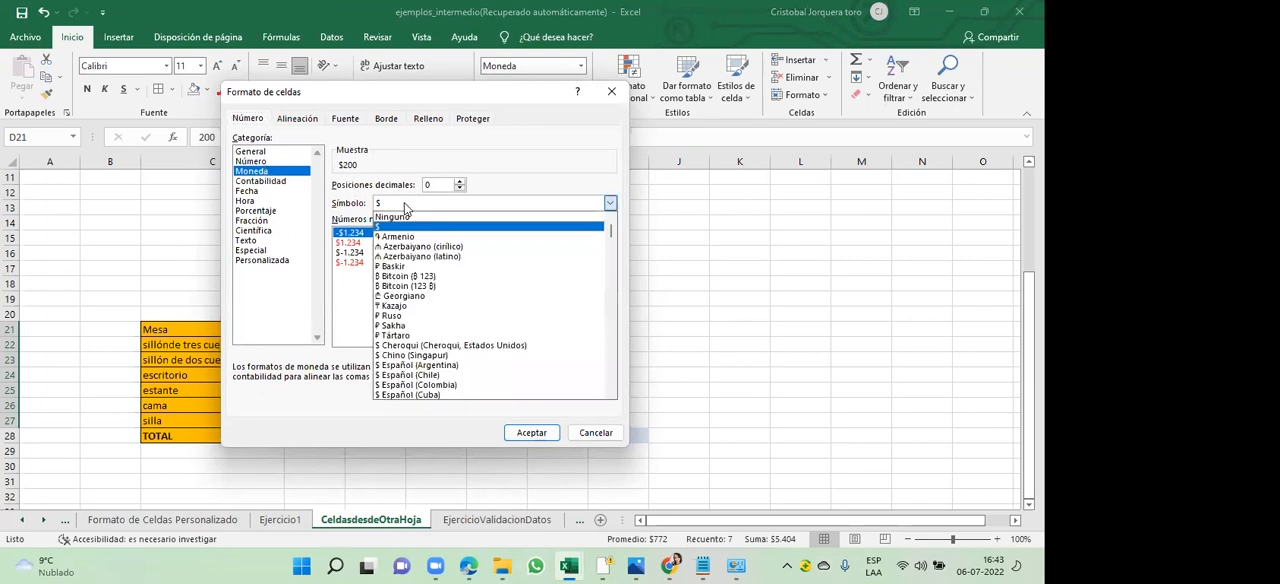
click(410, 217)
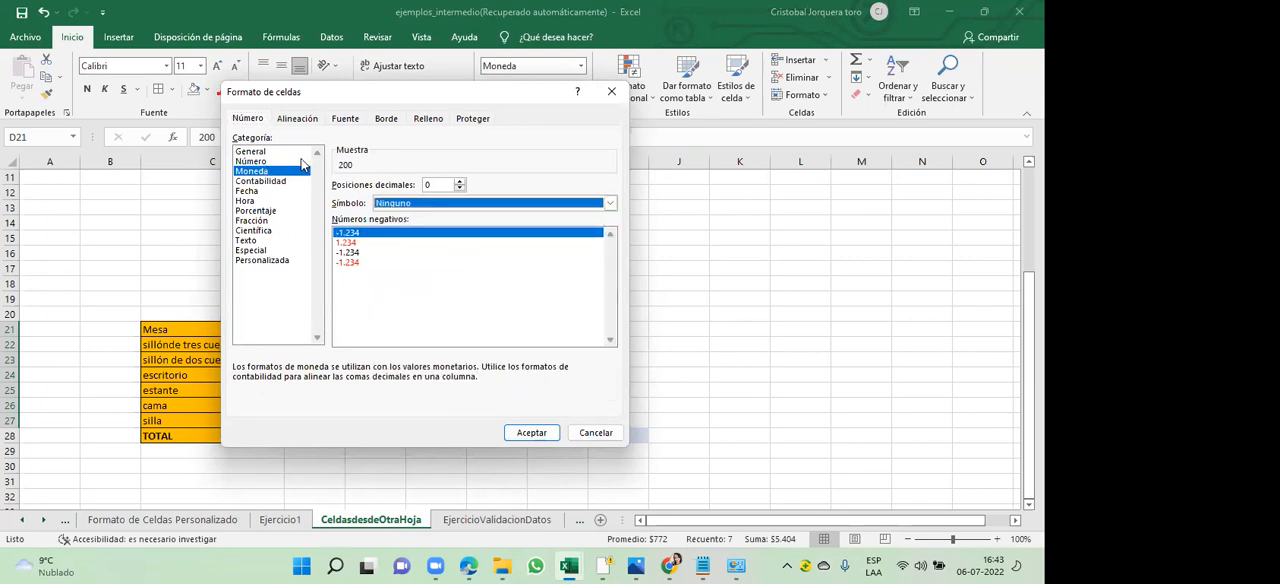
click(300, 161)
click(338, 203)
click(339, 204)
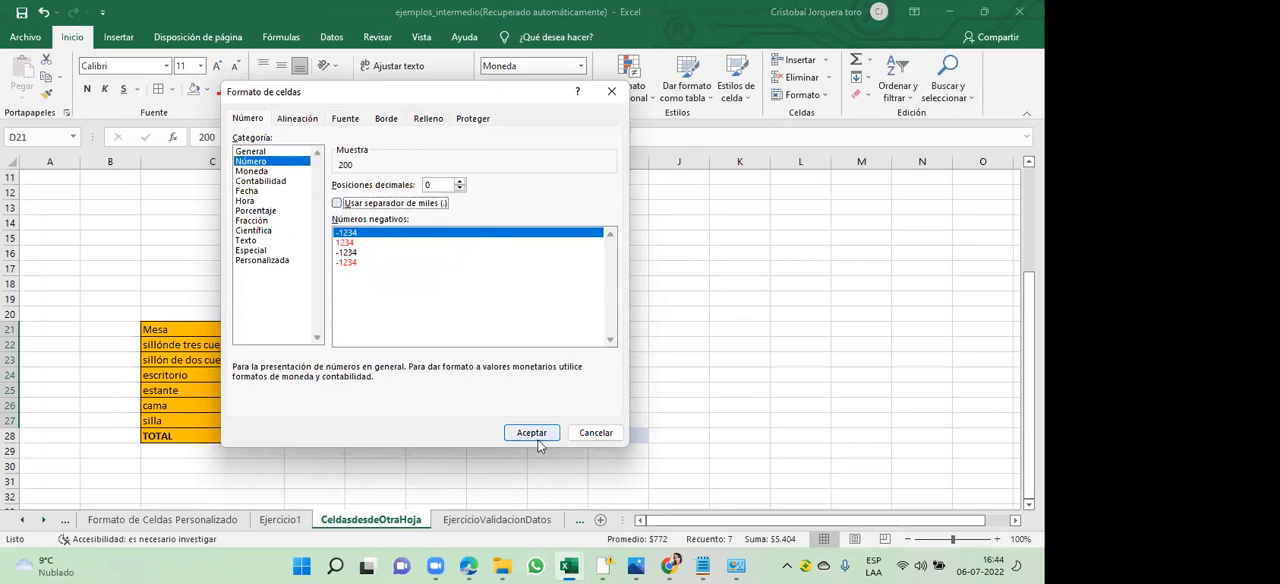
click(532, 434)
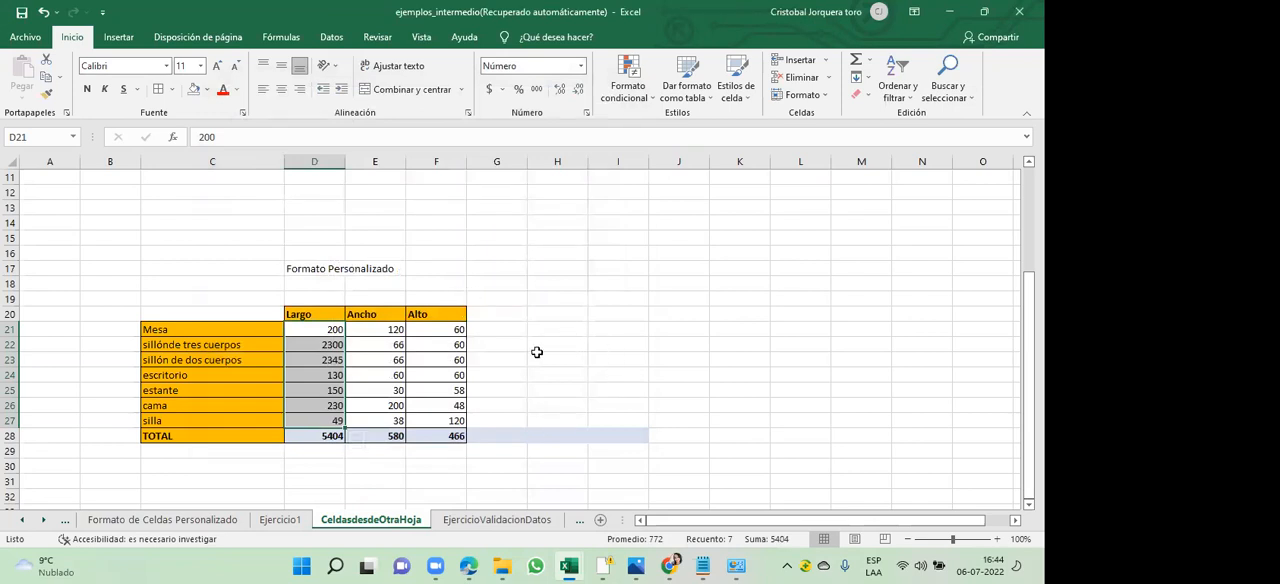
click(538, 353)
- Examine the Largo values of the furniture rows and the TOTAL cell beneath them
click(331, 344)
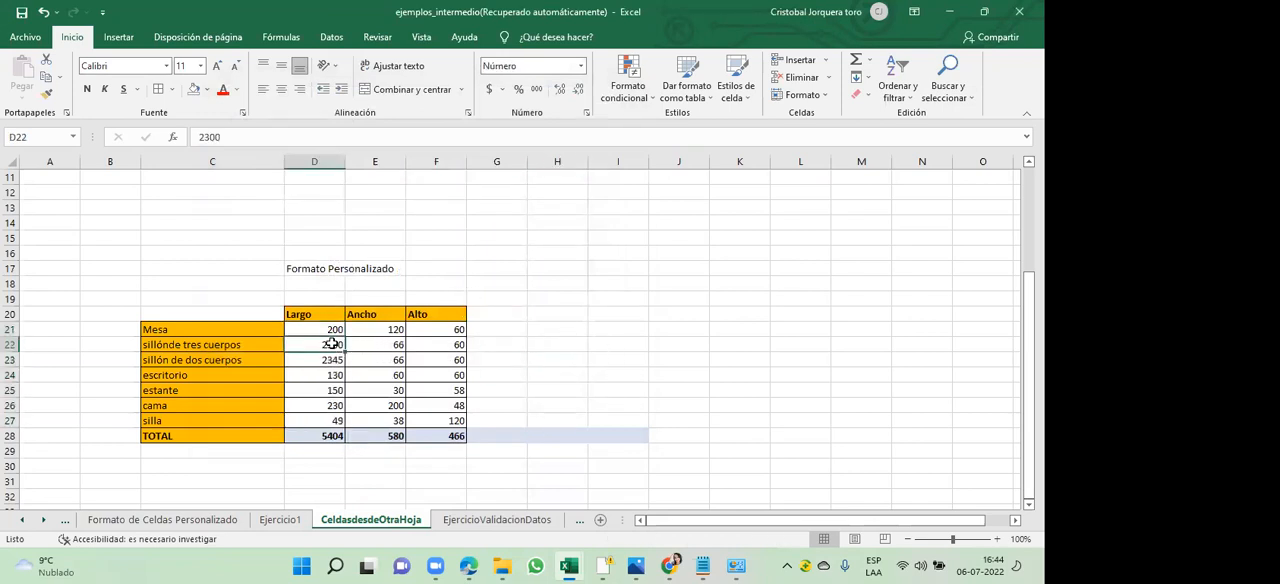
key(Down)
key(Down)
key(Down)
key(Down)
key(Down)
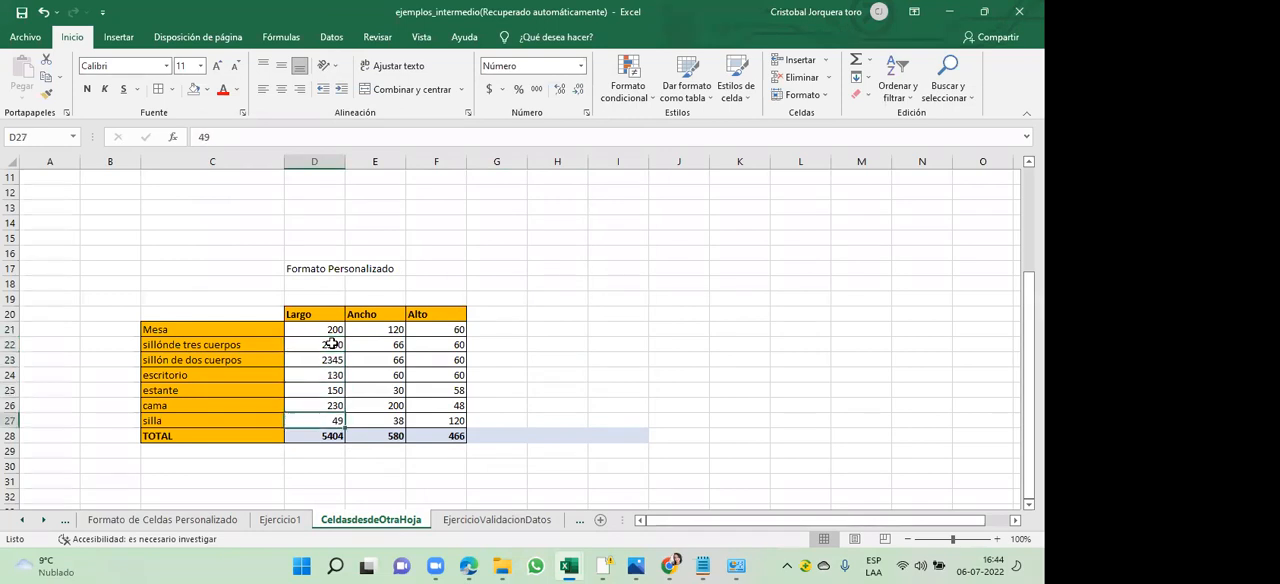
key(Up)
key(Up)
key(Up)
key(Up)
key(Up)
key(Up)
key(Up)
key(Down)
key(Down)
key(Down)
key(Down)
key(Down)
key(Down)
key(Down)
key(Down)
key(Down)
key(Down)
key(Down)
key(Down)
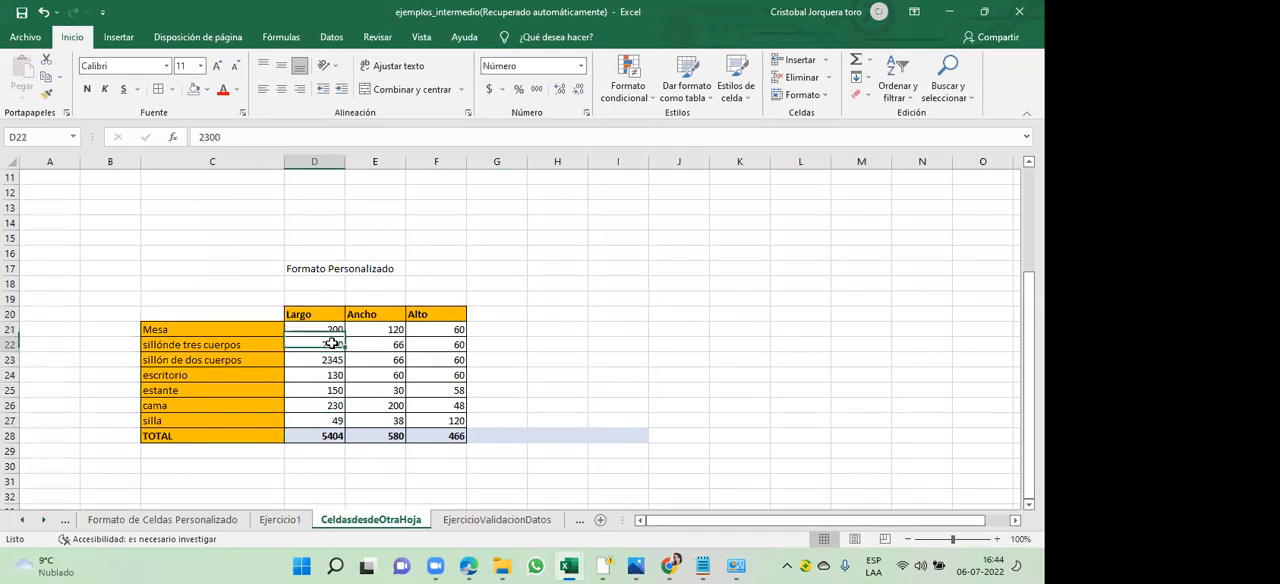
key(Down)
key(Up)
key(Up)
key(Up)
key(Up)
key(Up)
key(Up)
key(Up)
key(Up)
key(Up)
key(Up)
key(Up)
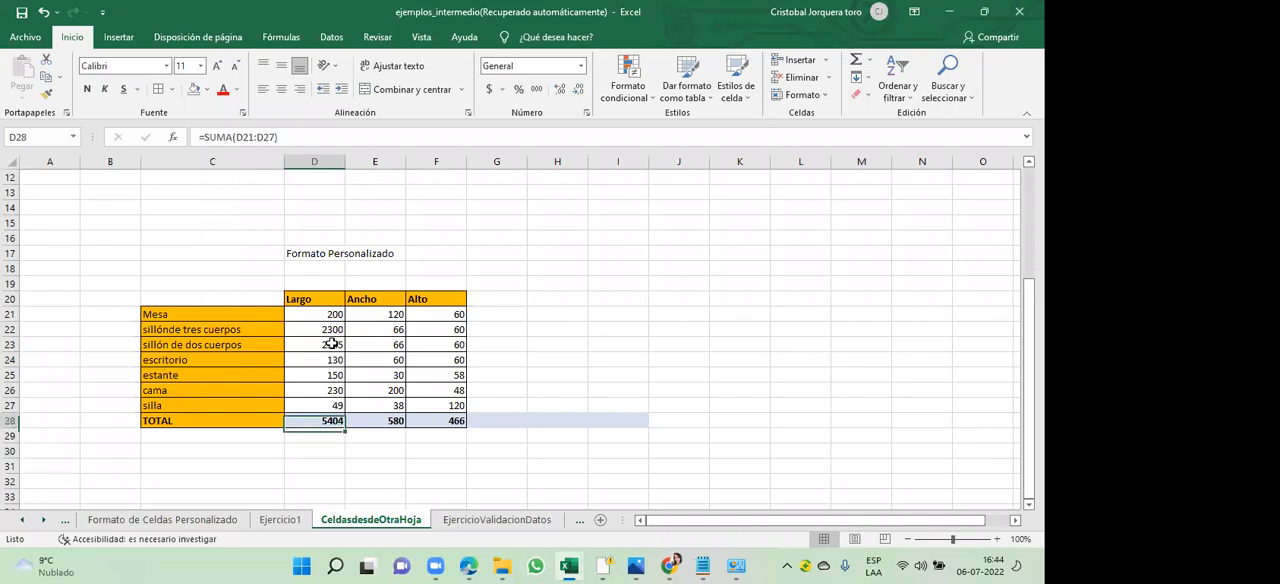
key(Up)
key(Up)
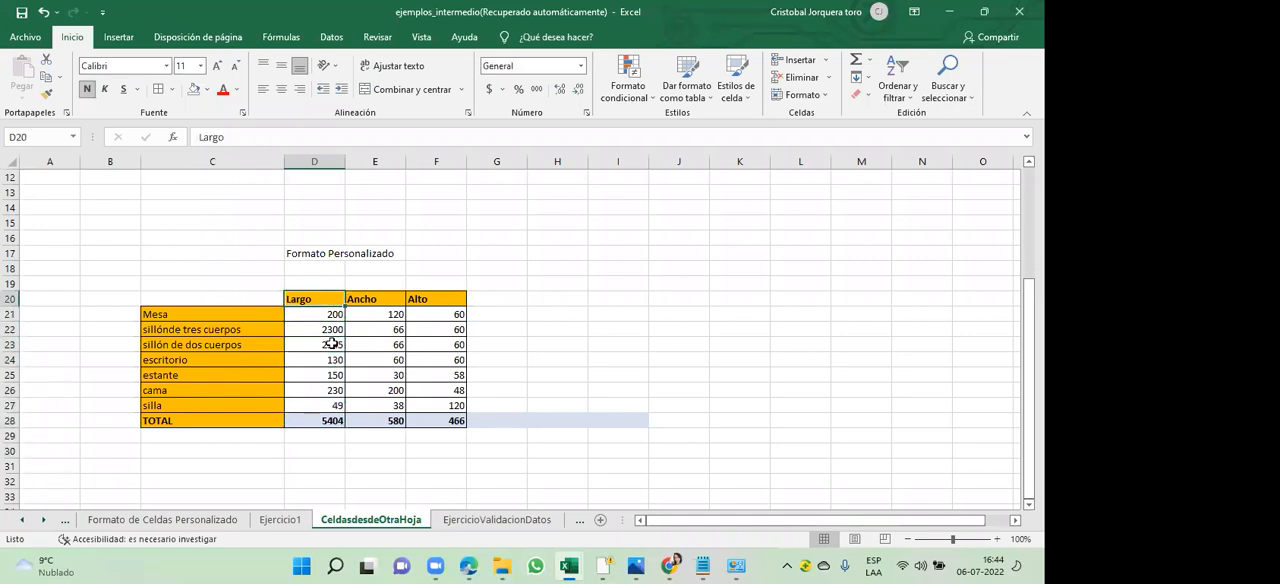
- Review the Largo and Ancho headings and the furniture names in column C from Mesa downward
key(Left)
key(Left)
key(Right)
key(Right)
key(Right)
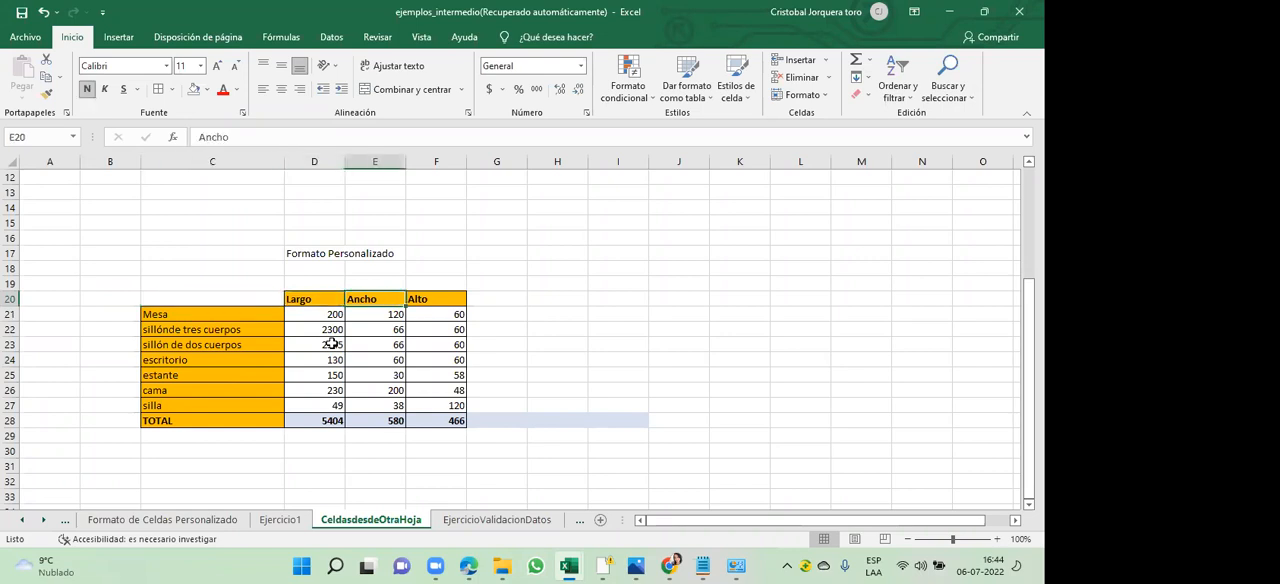
key(Left)
key(Left)
key(Down)
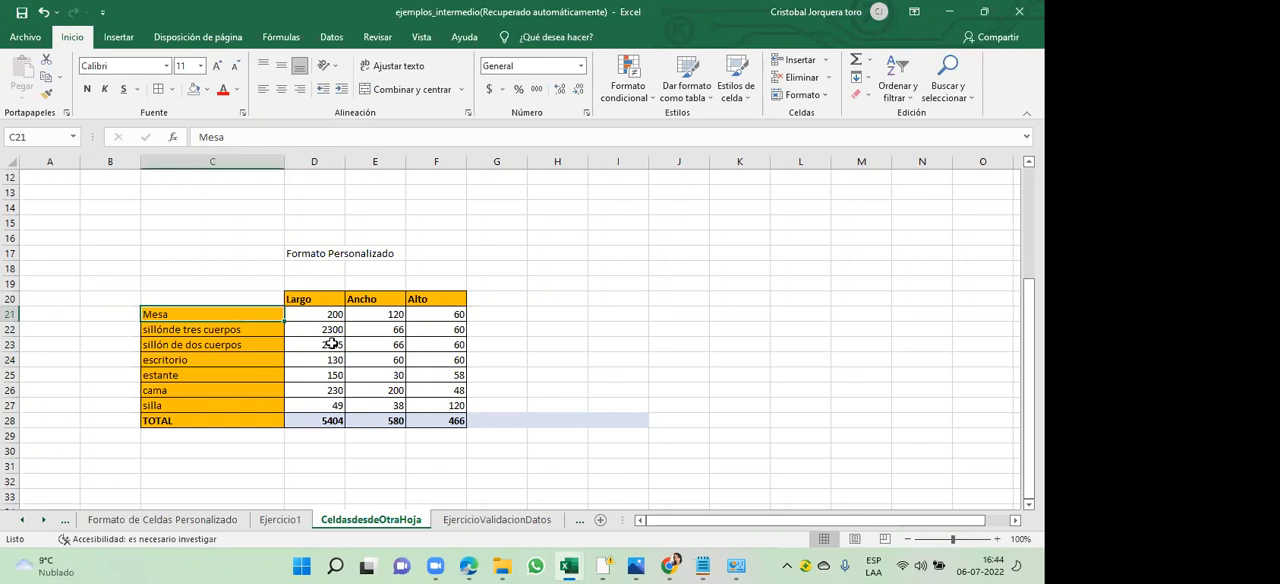
key(Down)
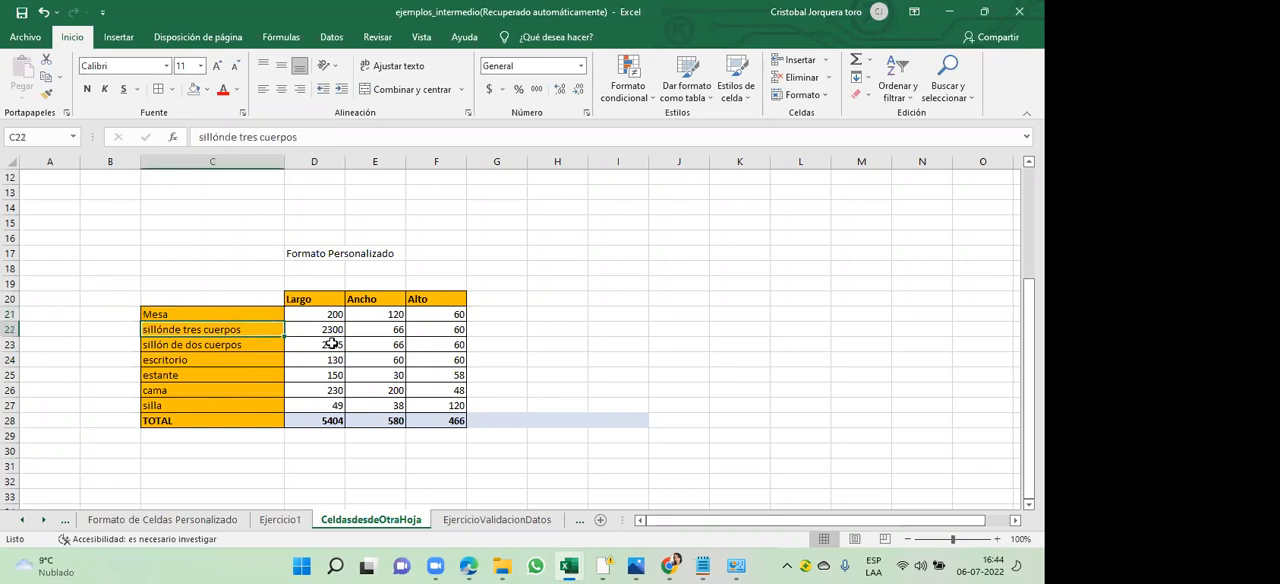
key(Down)
key(Down)
key(Down)
key(Down)
key(Down)
key(Up)
key(Up)
key(Up)
key(Up)
key(Up)
key(Up)
key(Up)
key(Right)
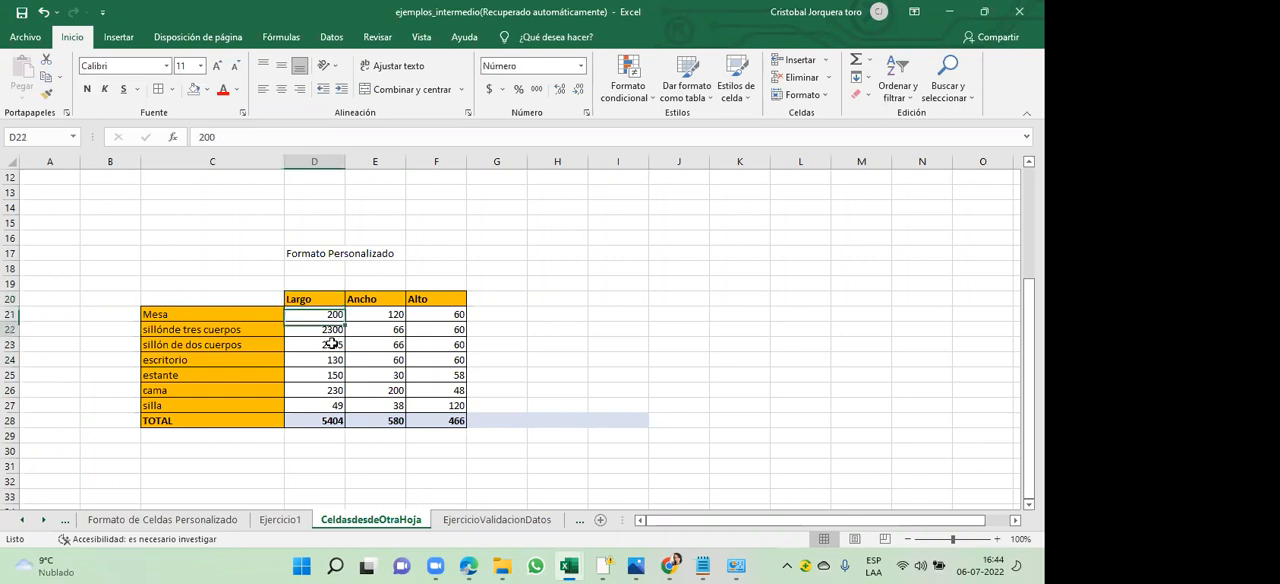
key(Left)
key(Down)
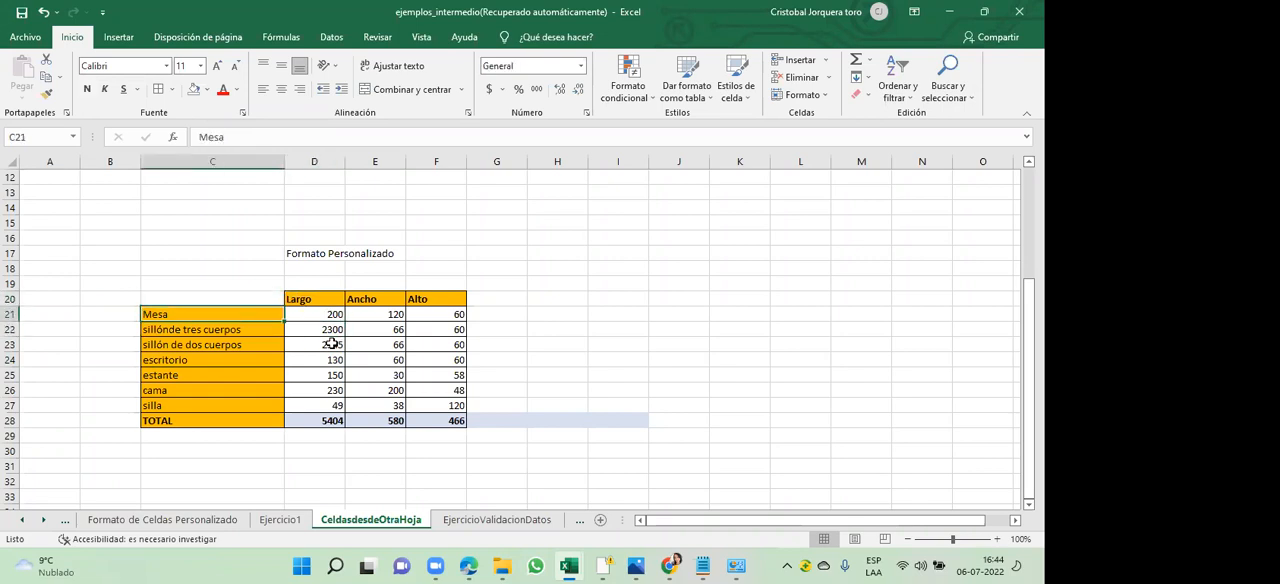
- Look over the Largo, Ancho and Alto headings and return to Mesa's Largo value in D21
key(Up)
key(Right)
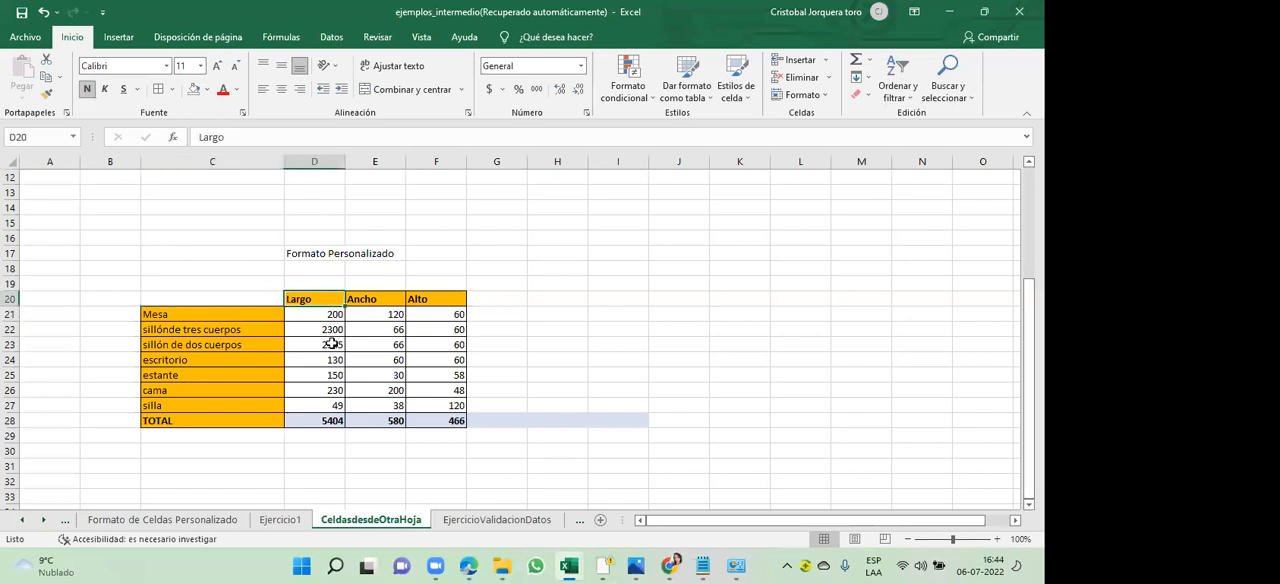
key(Right)
key(Right)
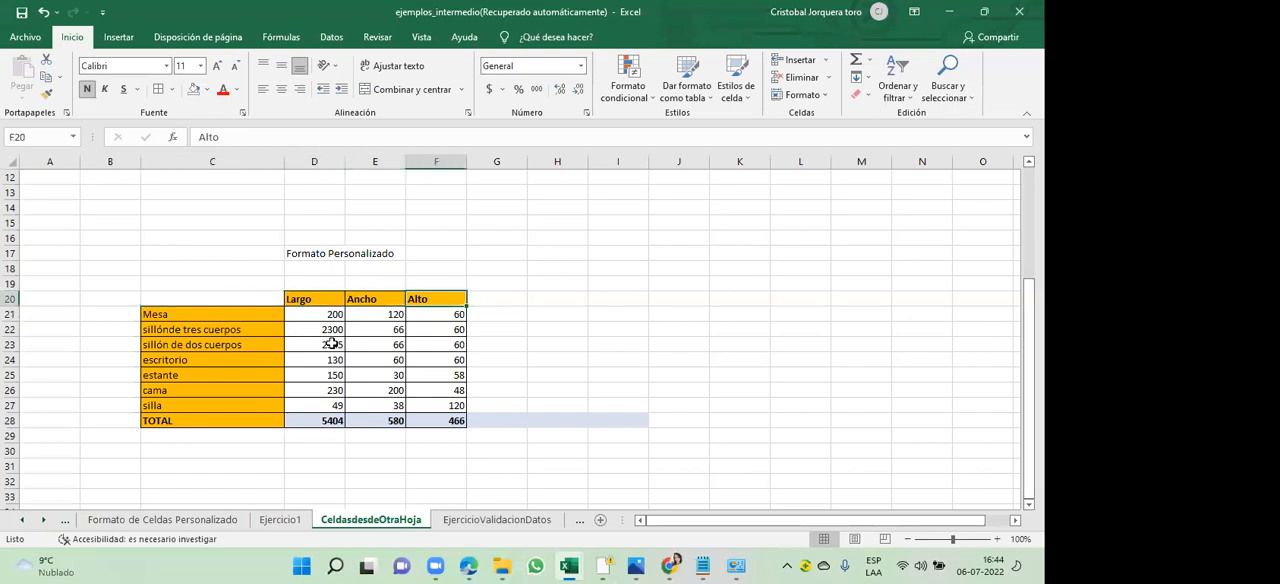
key(Left)
key(Left)
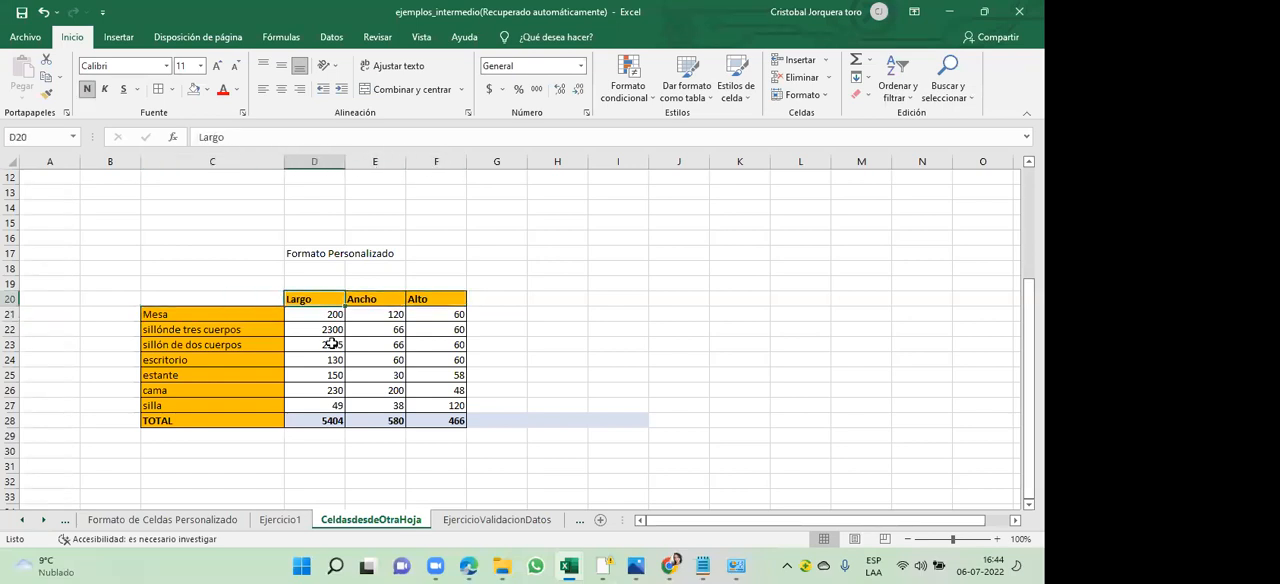
key(Down)
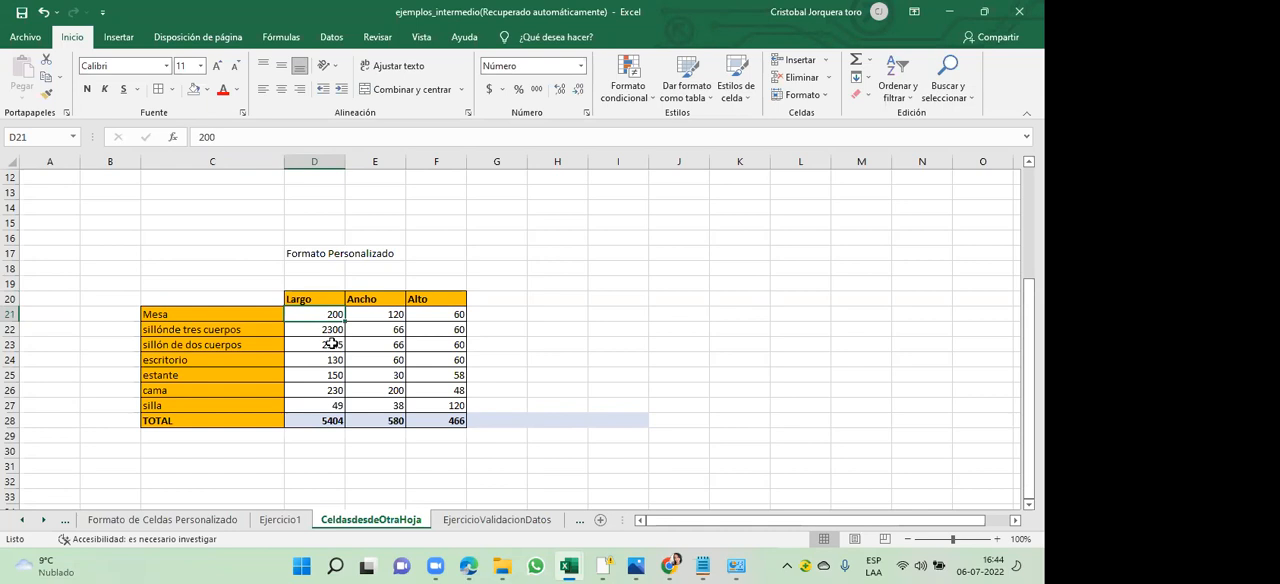
- Add the unit directly to Mesa's Largo value in D21 so it reads "200 cm"
double_click(329, 314)
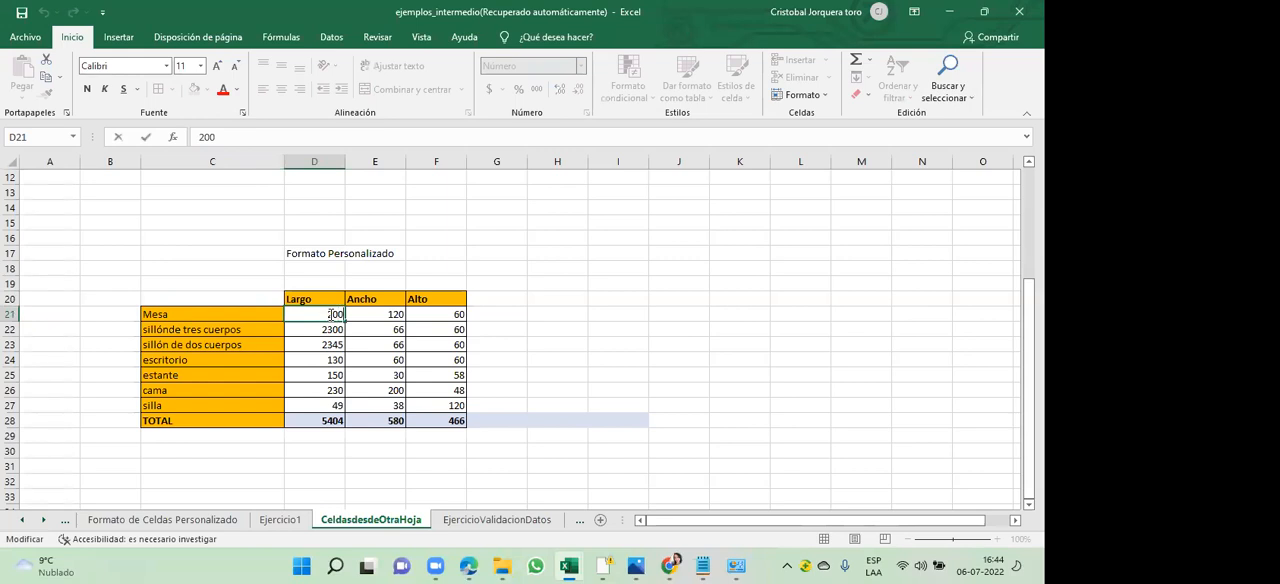
text(cm)
click(374, 316)
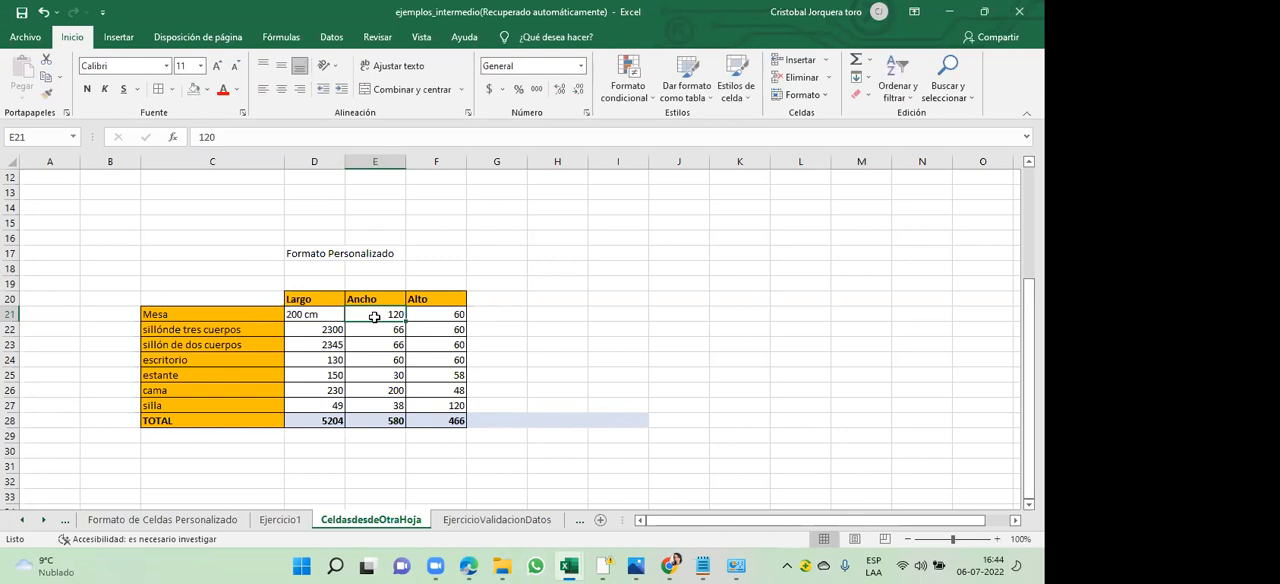
click(310, 316)
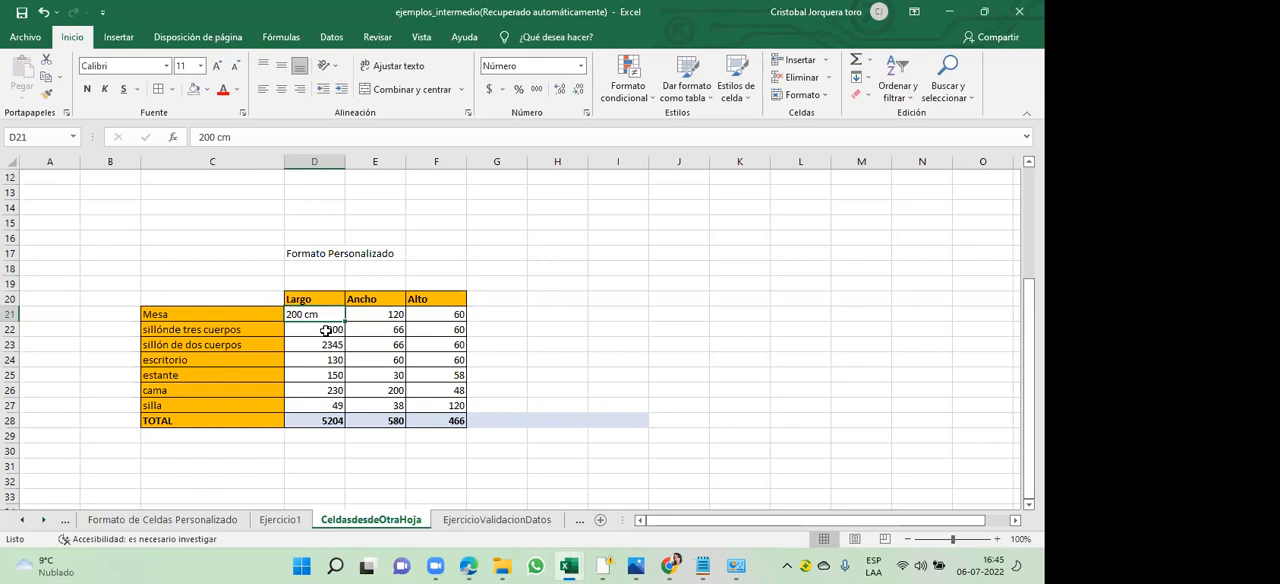
- Change the Largo entries of the three-seat and two-seat sofas in D22 and D23 to "2300 cm" and "2345 cm"
double_click(330, 330)
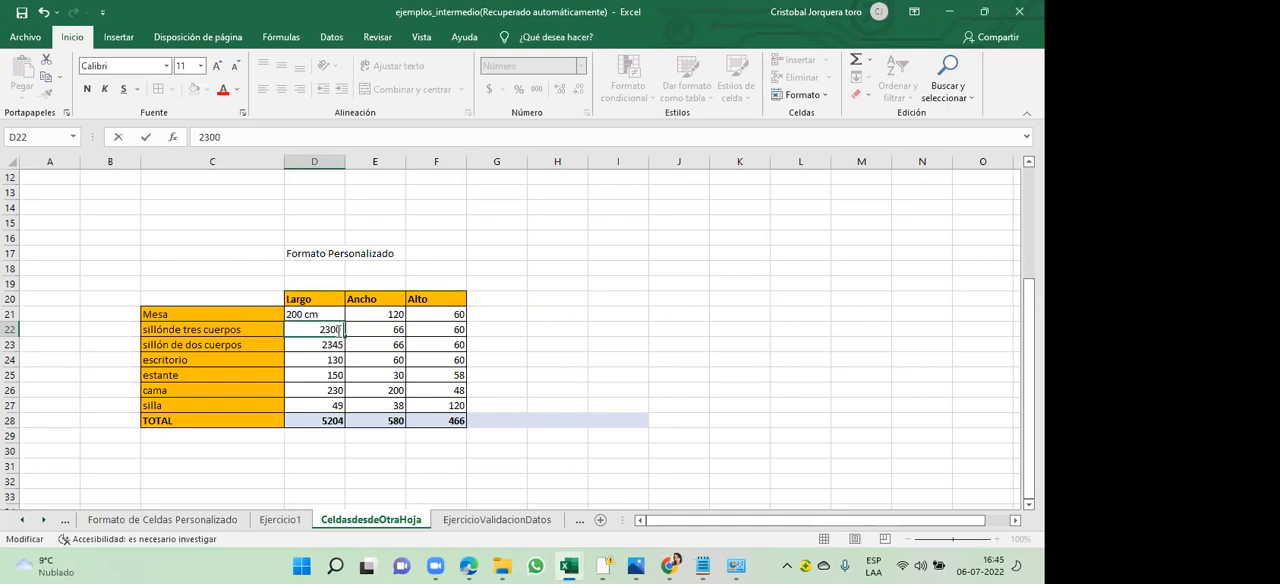
text(cm)
key(Return)
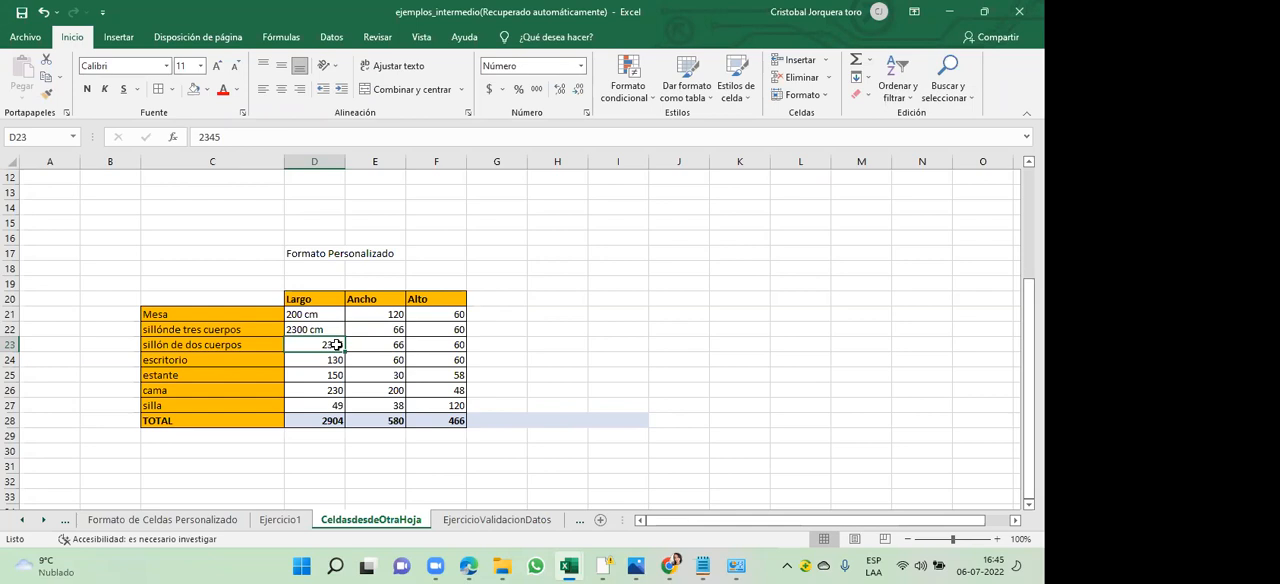
double_click(337, 344)
text(cm)
click(337, 360)
click(328, 344)
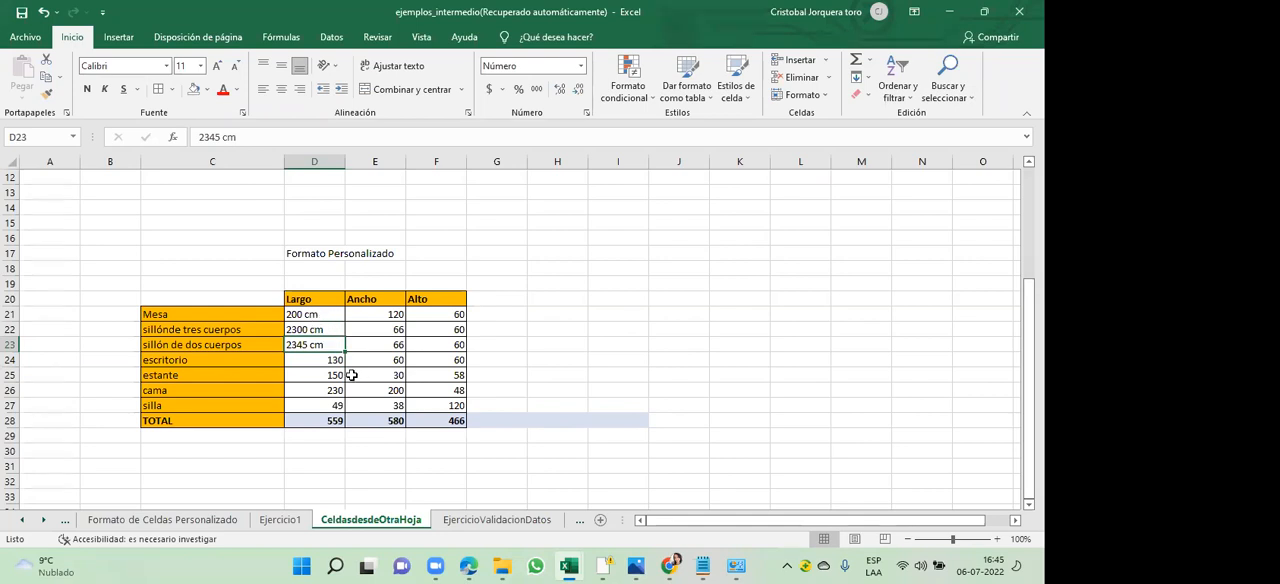
- Change the Largo entries of escritorio and estante in D24 and D25 to "130 cm" and "150 cm"
double_click(335, 362)
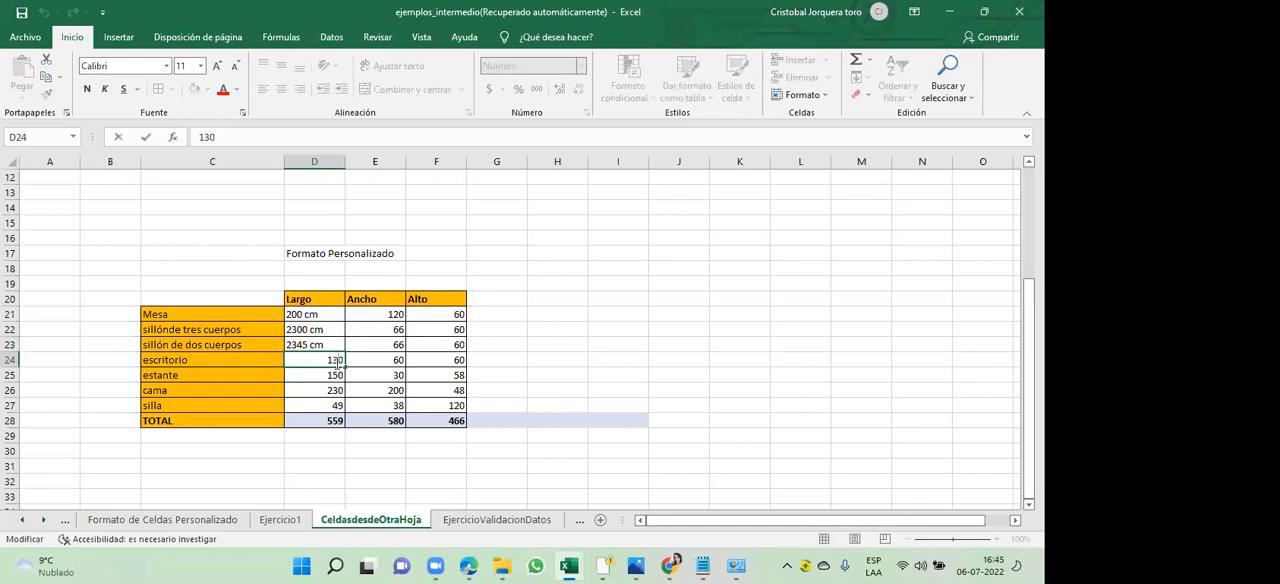
text(cm)
click(334, 375)
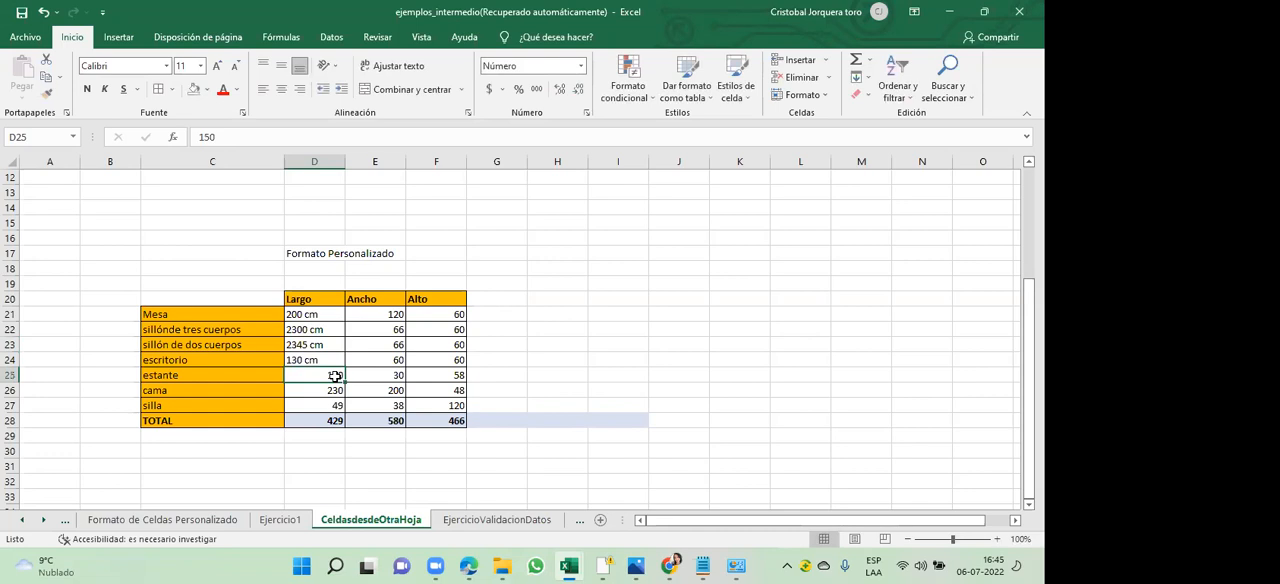
double_click(336, 375)
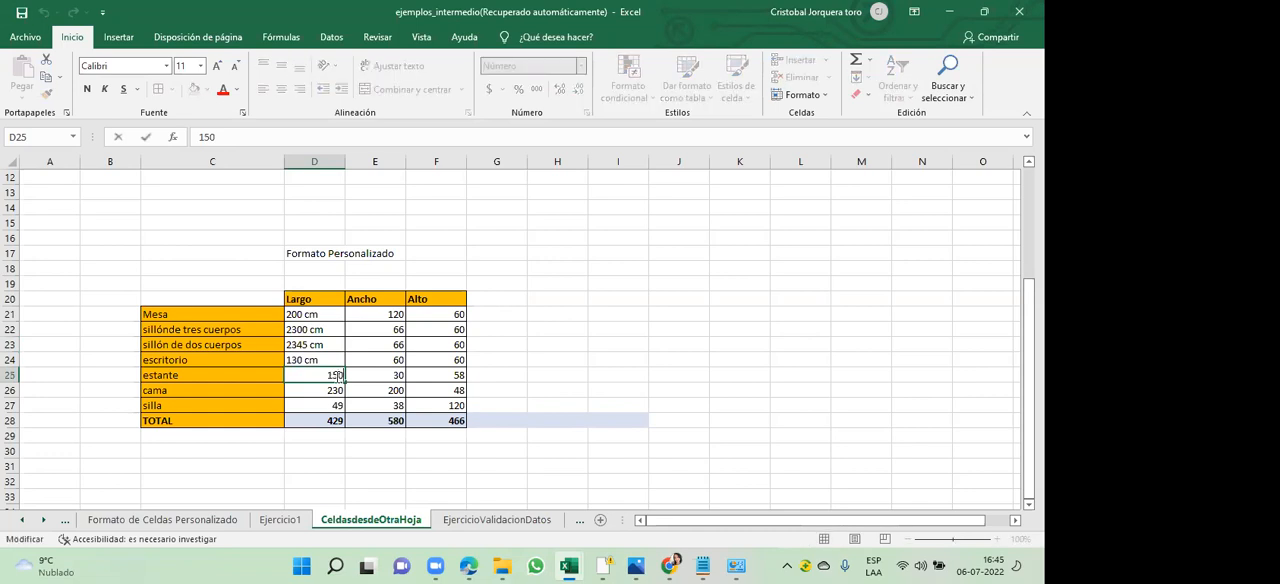
text(cm)
click(338, 390)
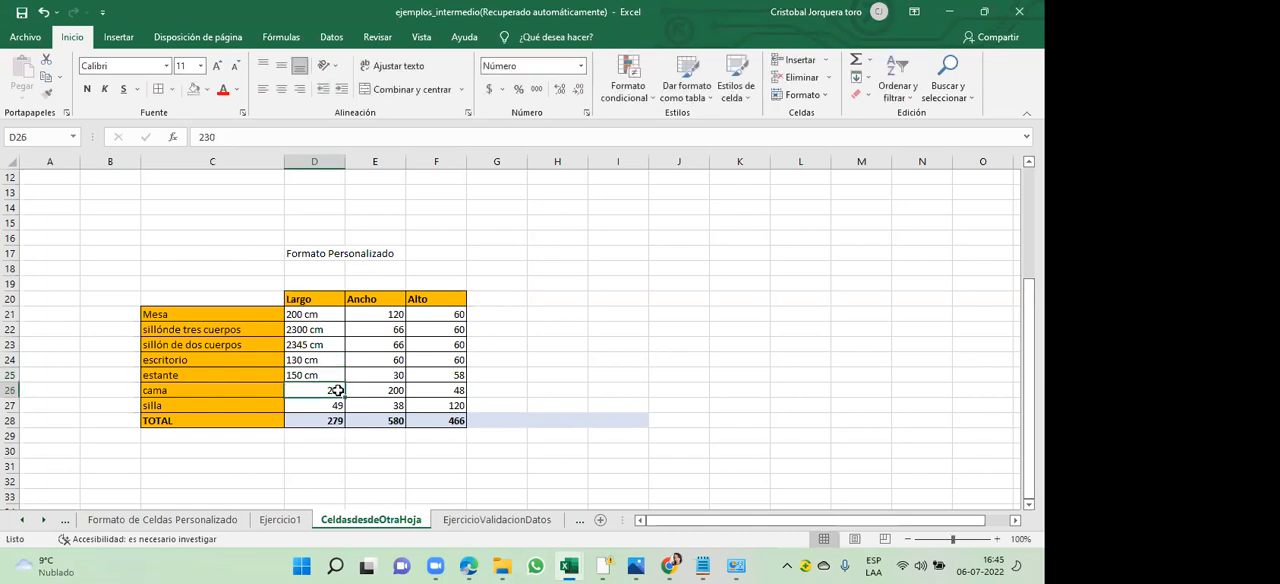
- Change the Largo entries of cama and silla to "230 cm" and "49 cm", and check the column's TOTAL in D28
double_click(338, 390)
text(cm)
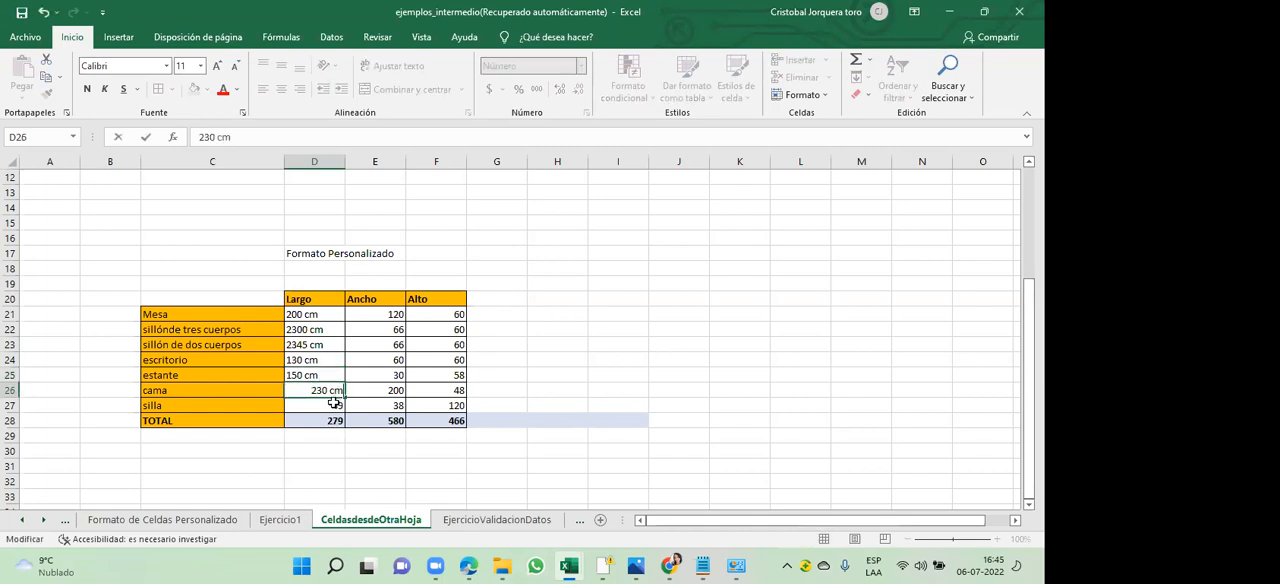
click(335, 405)
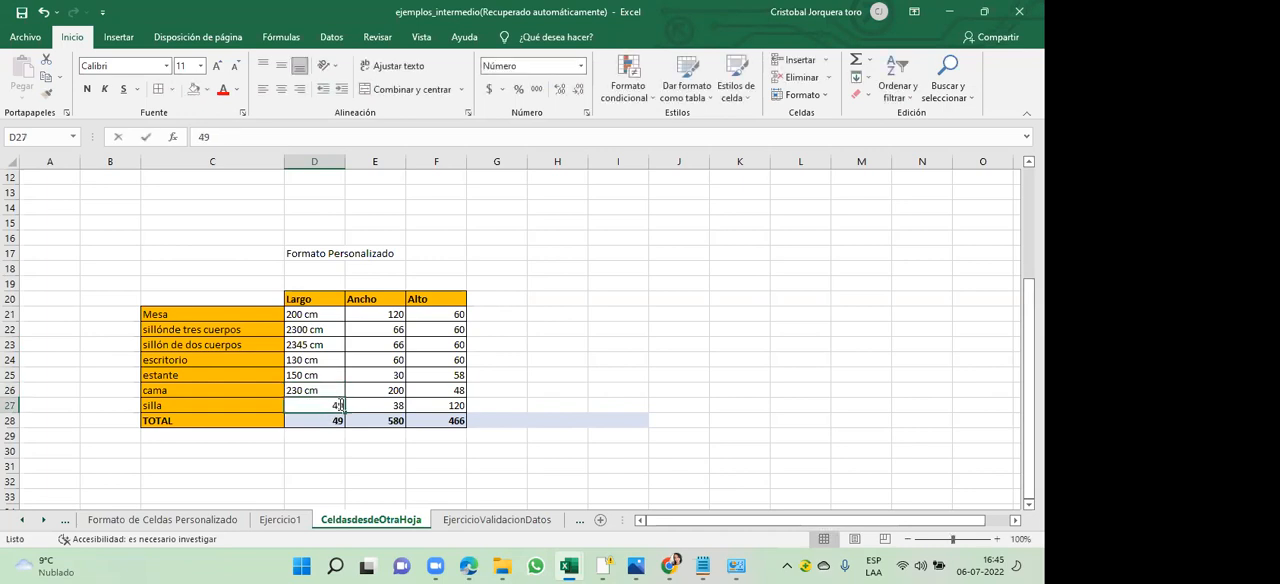
double_click(339, 405)
text(cm)
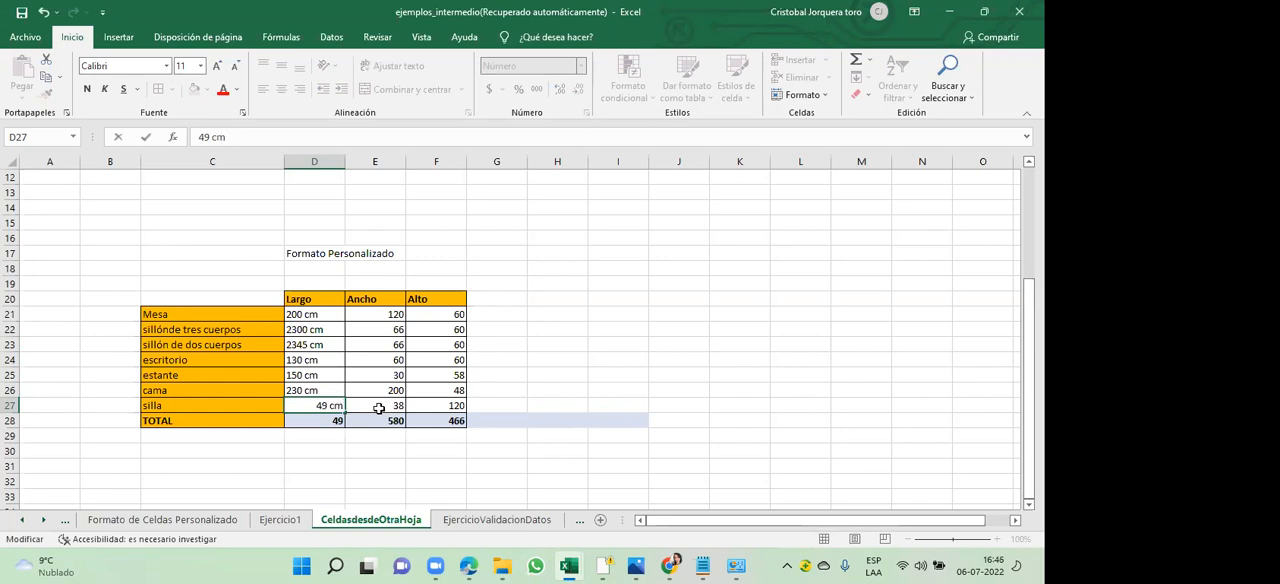
click(379, 408)
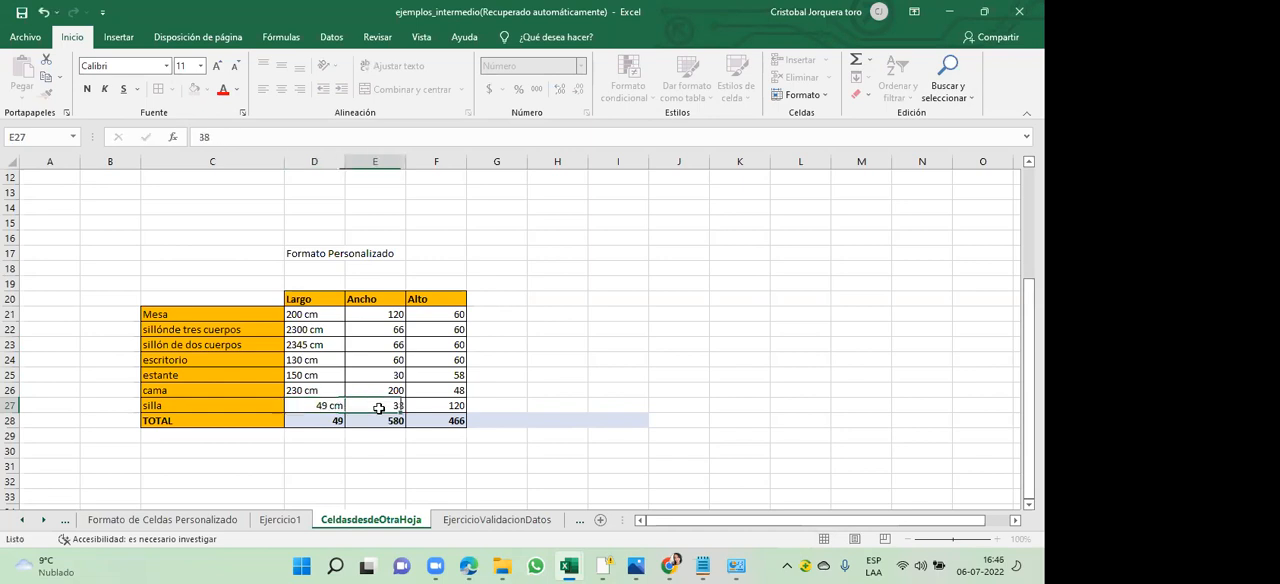
click(327, 425)
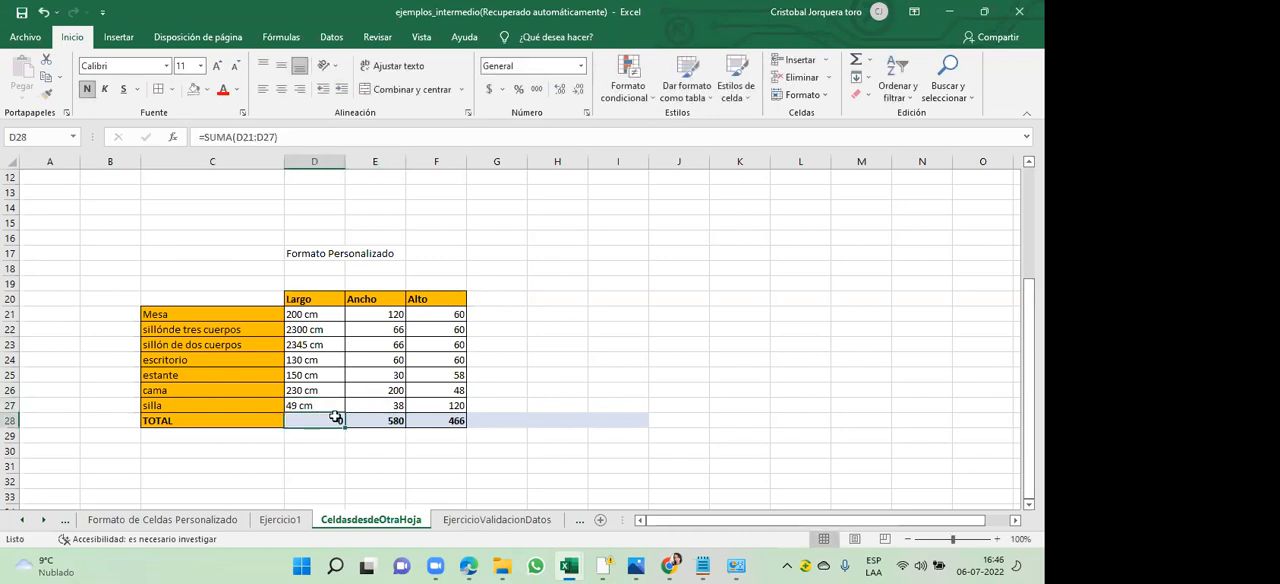
- Clear the Largo total in D28 and try to AutoSum the text values together with the empty total cell, D21:D28
key(Delete)
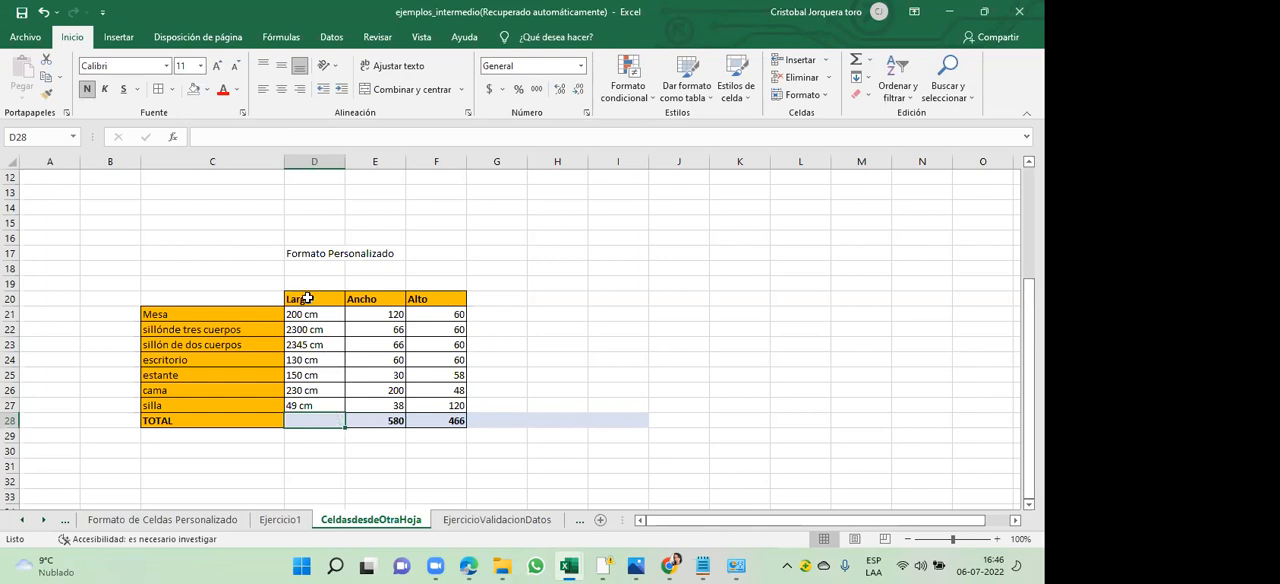
drag(314, 316, 324, 418)
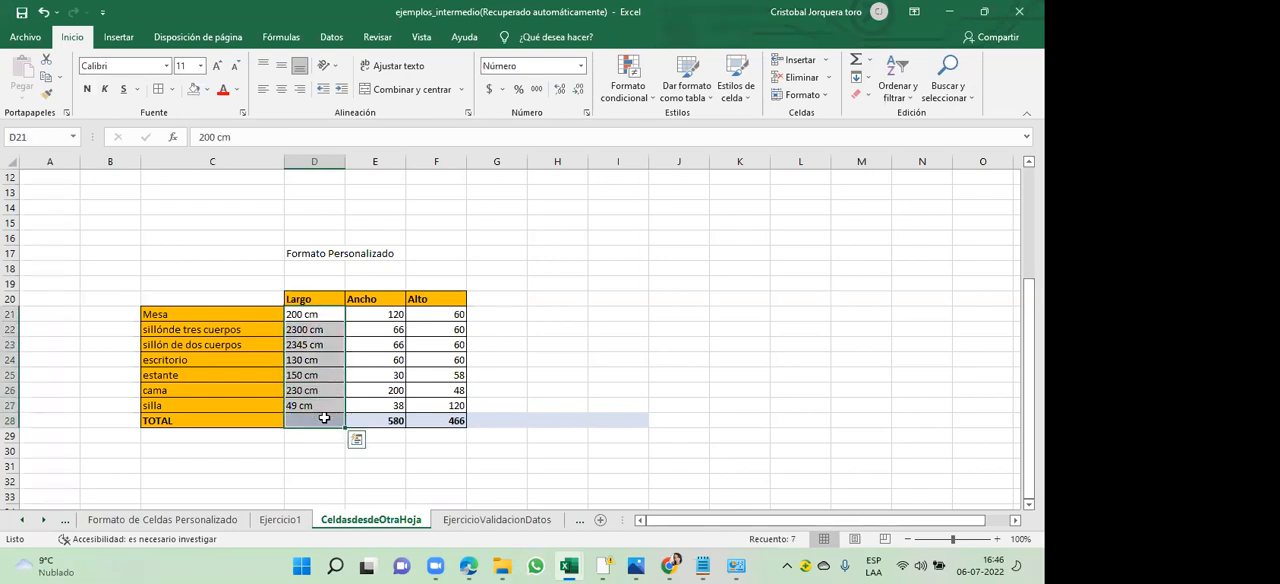
click(855, 60)
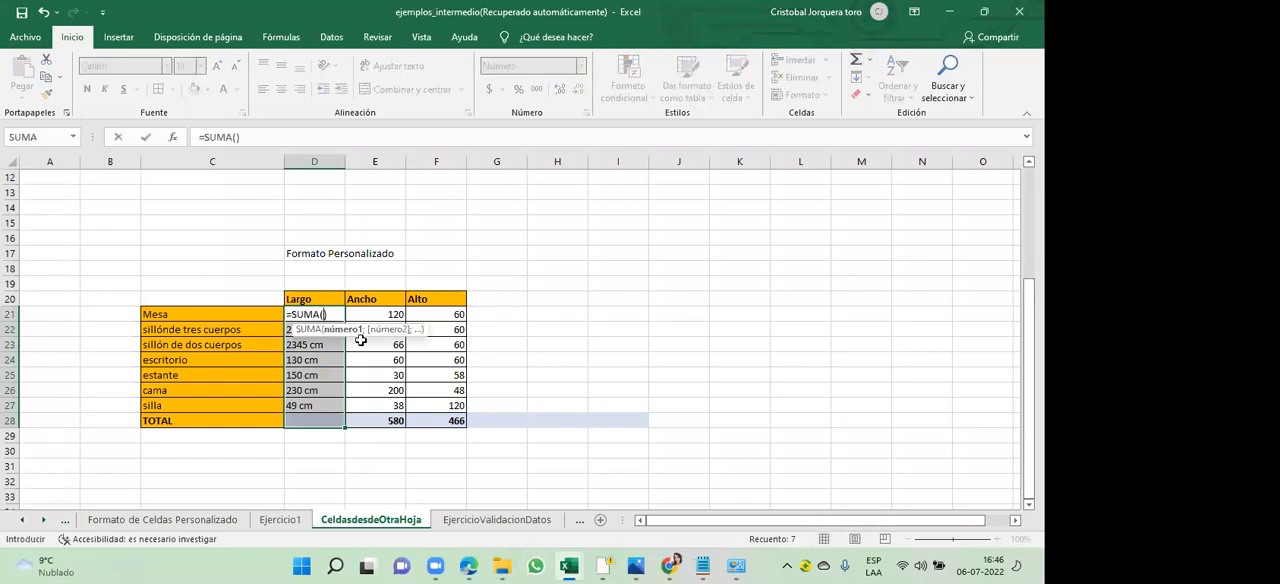
key(ctrl+z)
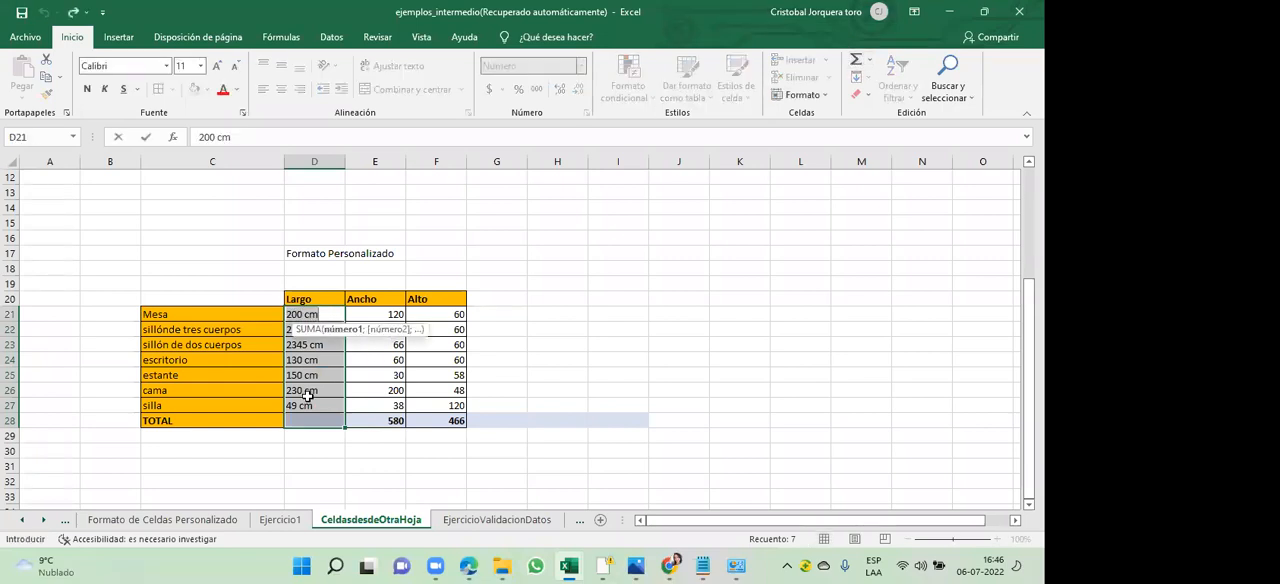
click(307, 395)
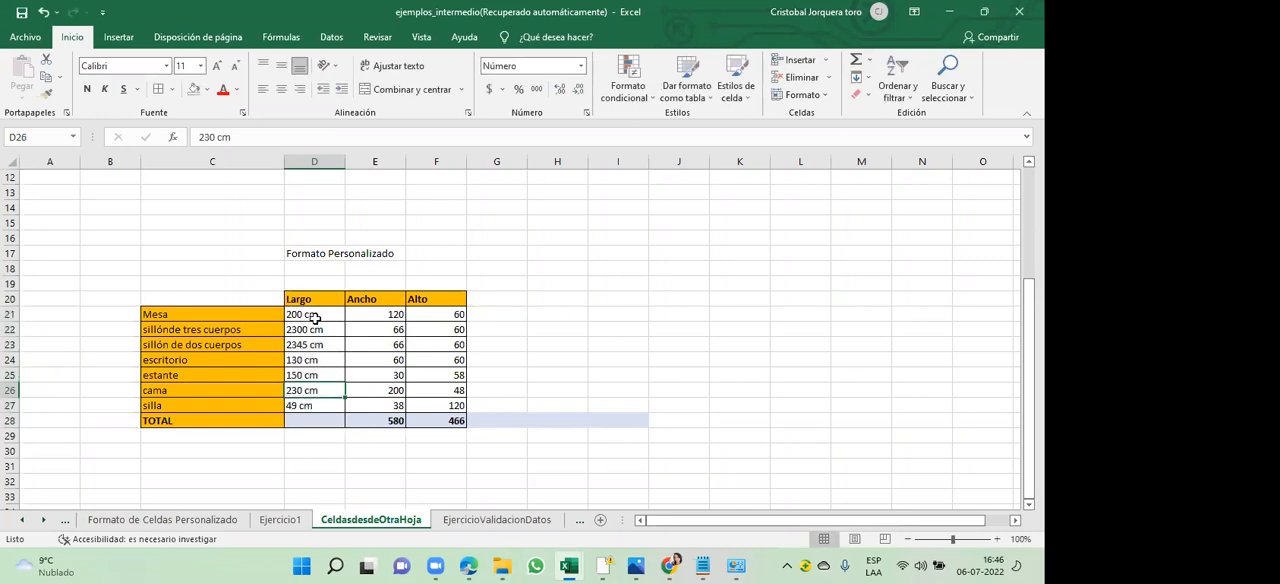
- Try to AutoSum only the Largo text values in D21:D27, and cancel the formula
drag(313, 315, 321, 402)
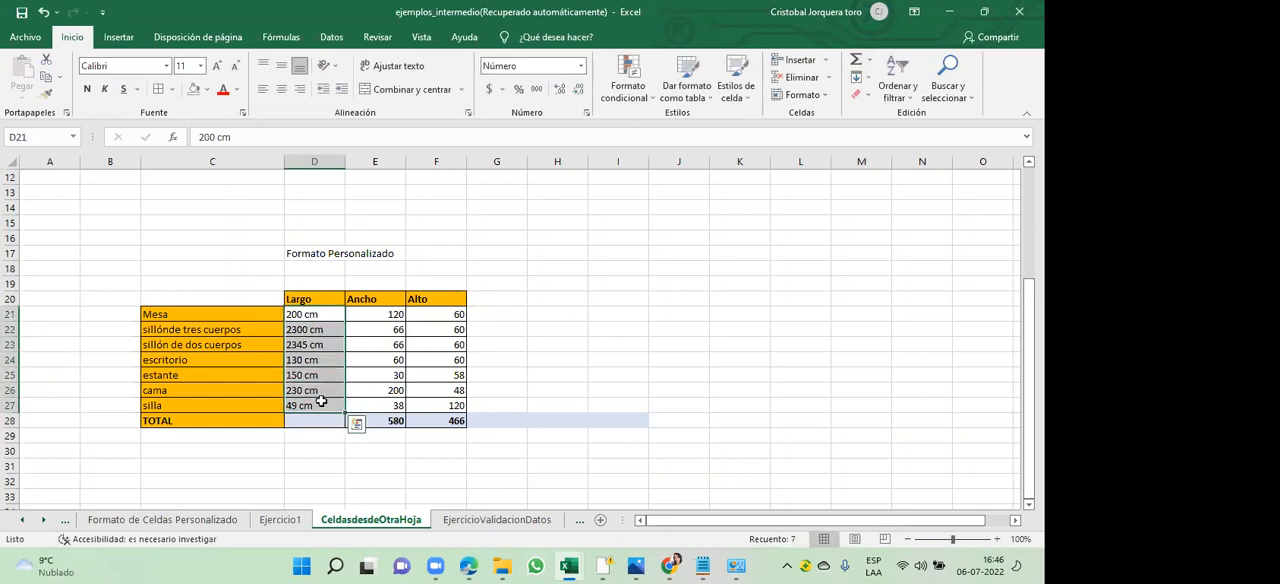
click(856, 63)
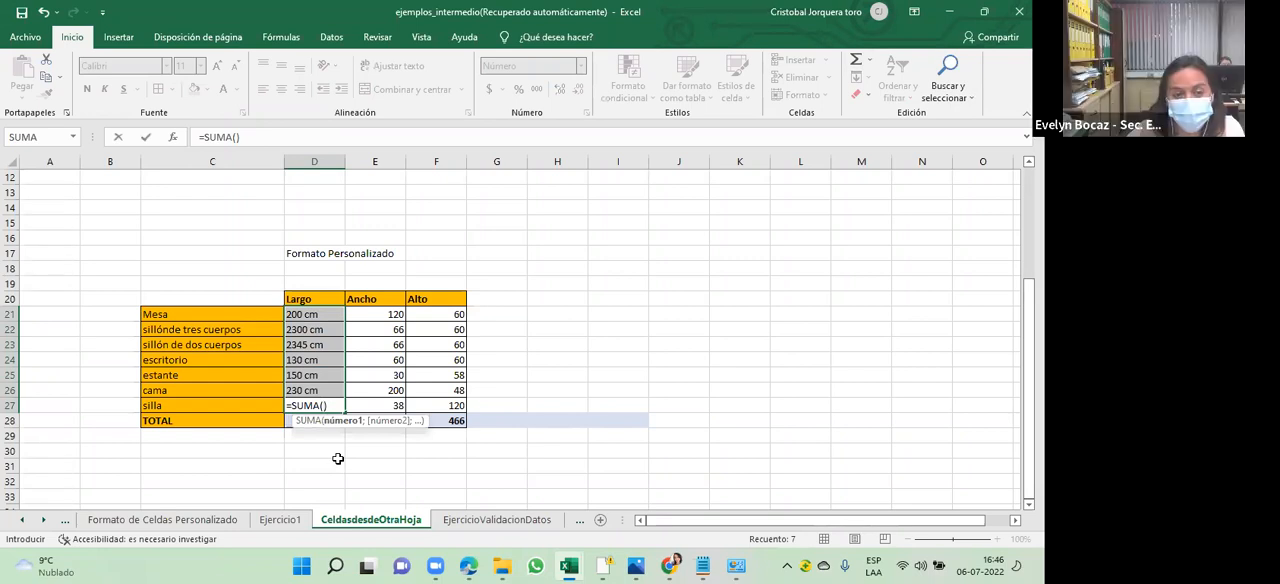
key(Escape)
click(306, 436)
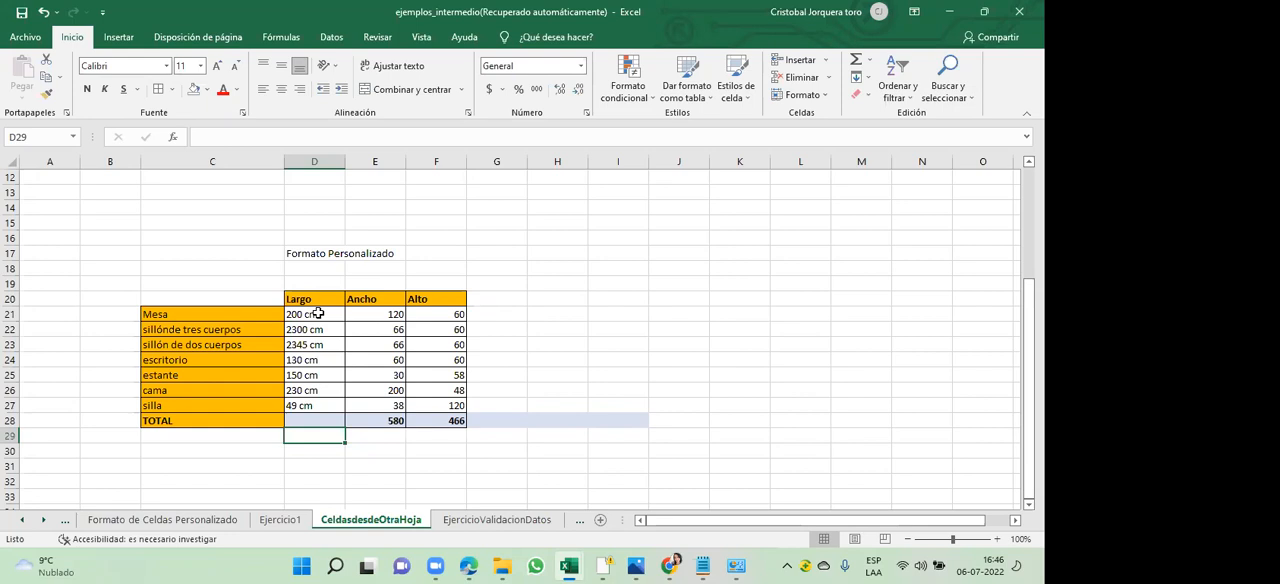
key(Up)
key(Up)
key(Up)
key(Up)
key(Up)
key(Up)
key(Up)
key(Up)
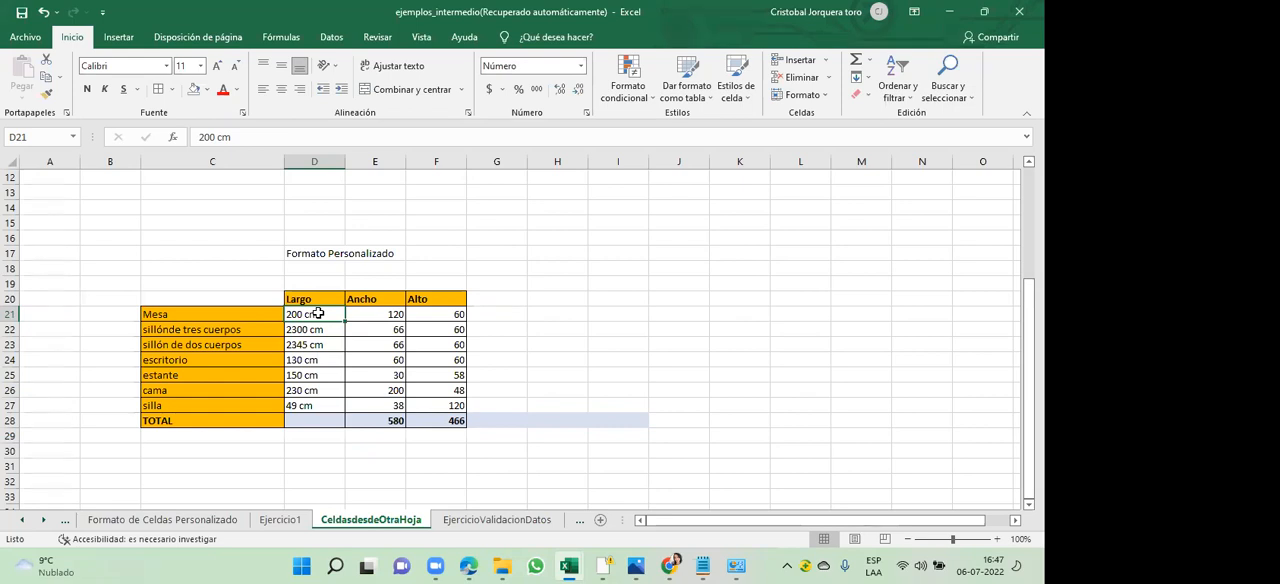
key(Right)
key(Left)
key(Right)
key(Left)
key(Right)
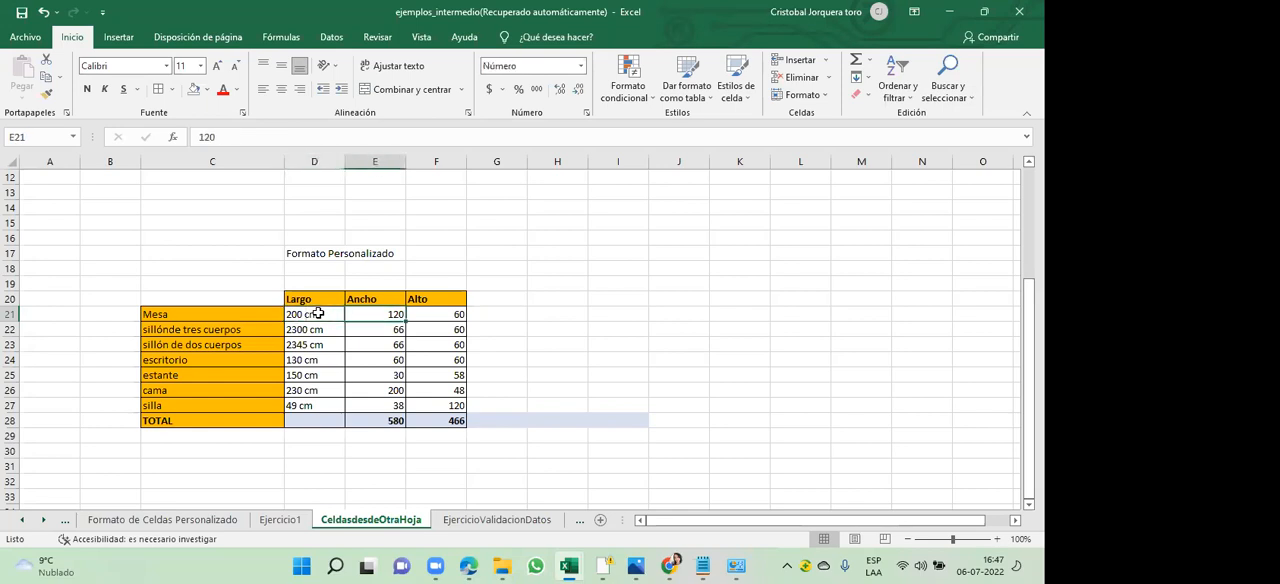
key(Left)
key(Right)
key(Left)
key(Right)
key(Up)
key(Down)
key(Up)
key(Down)
key(Up)
key(Down)
key(Up)
key(Down)
key(Left)
key(Right)
- Open the custom number format settings for the Ancho values in E21:E27
key(shift+Down)
key(shift+Down)
key(shift+Down)
key(shift+Down)
key(shift+Down)
key(shift+Down)
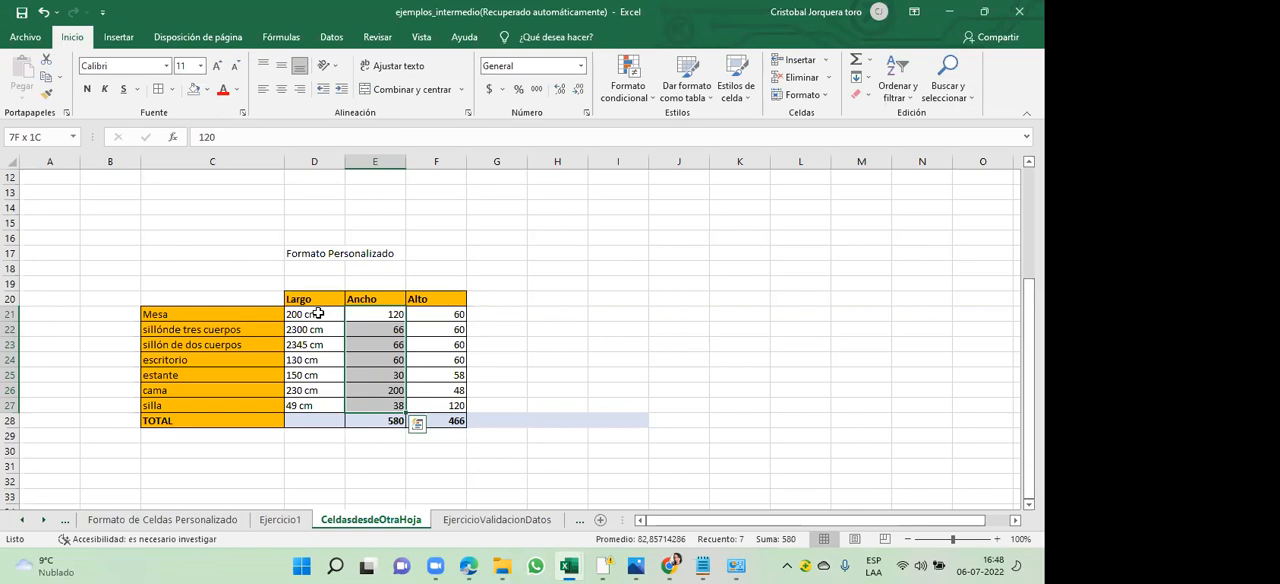
right_click(382, 350)
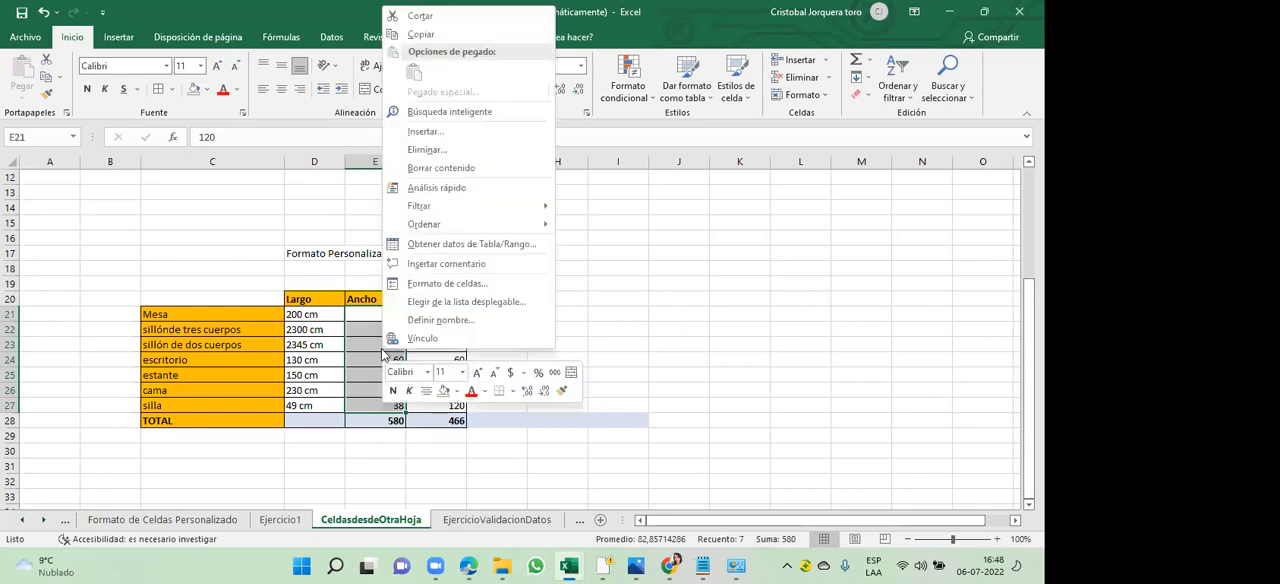
click(444, 285)
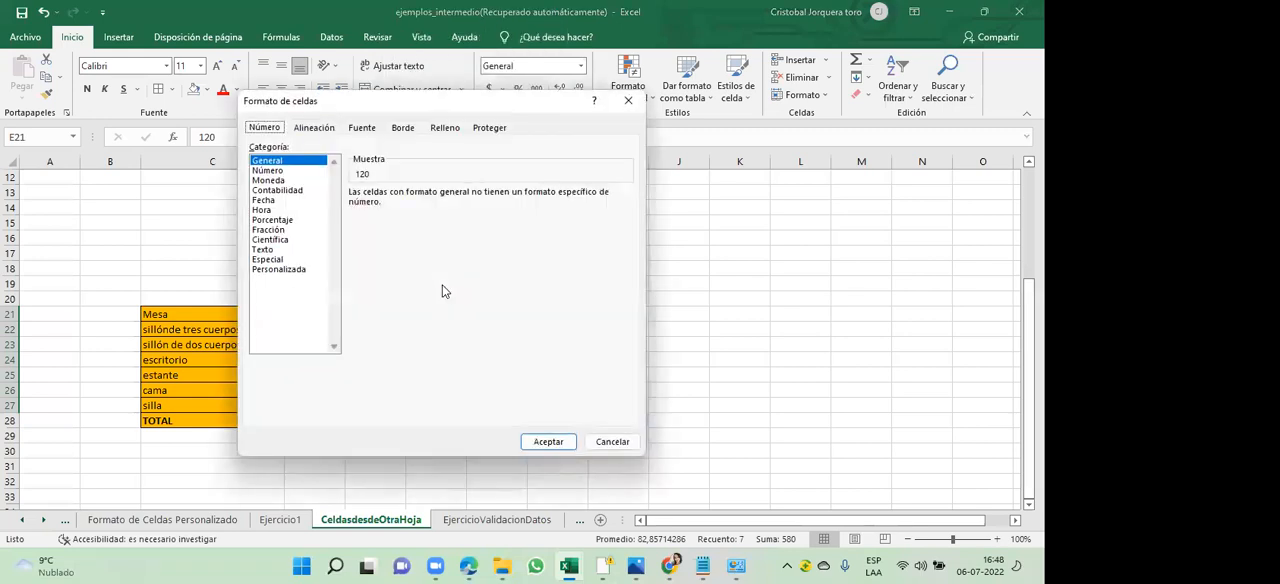
click(285, 270)
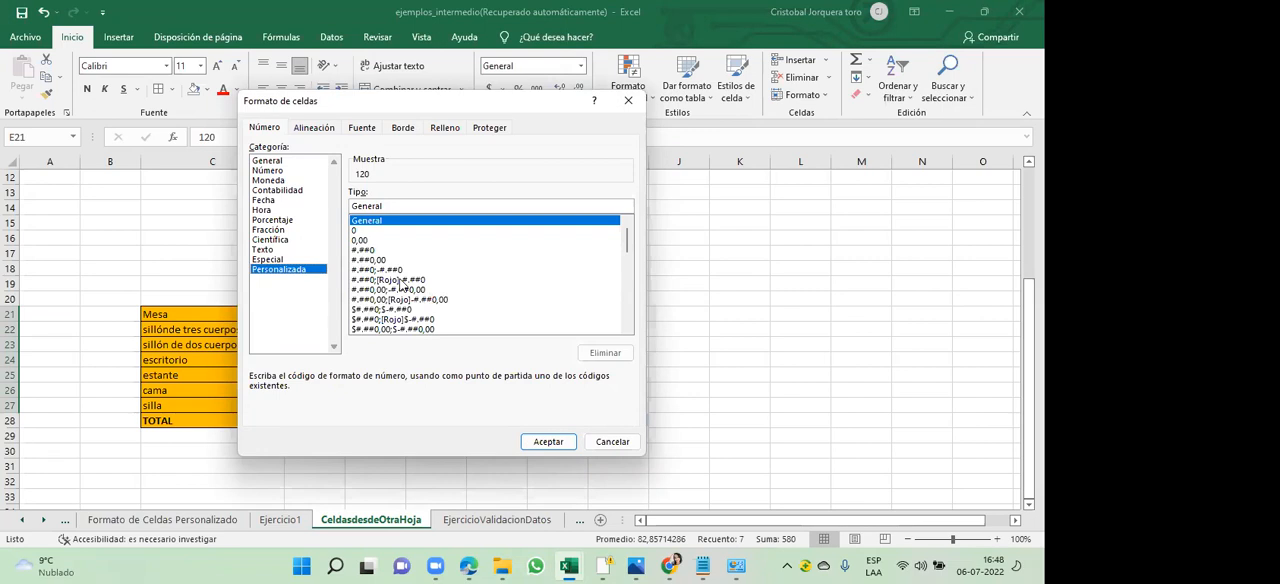
- Build the custom format #.##0" cm" from the #.##0 code and apply it to the Ancho values
click(372, 252)
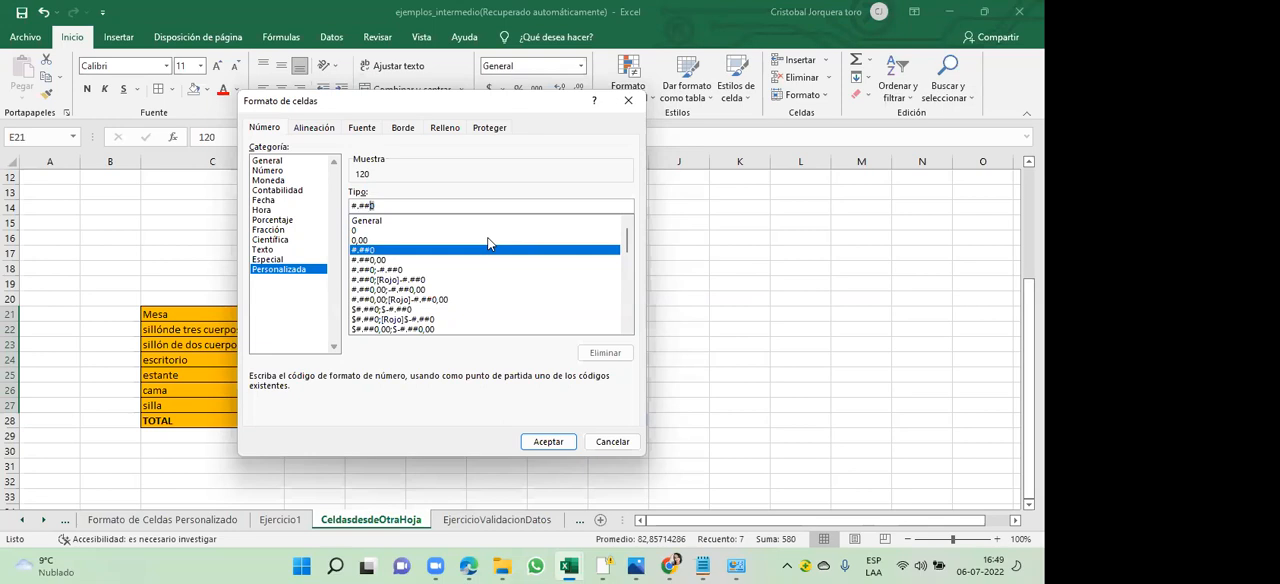
text(0)
text(")
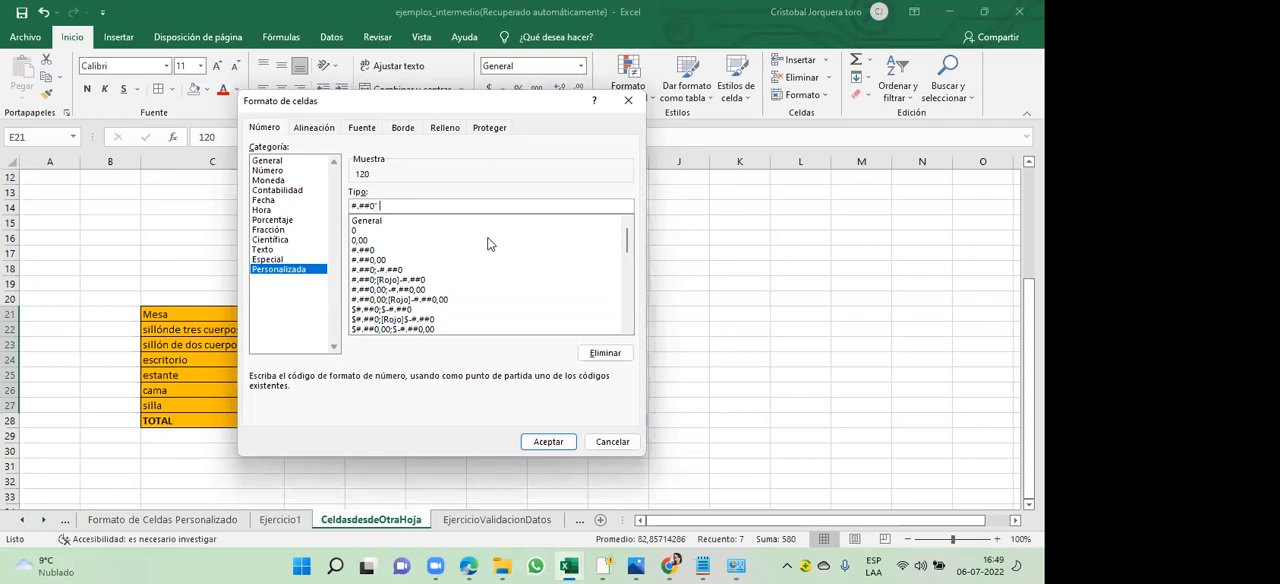
text( cm")
drag(408, 206, 296, 190)
click(563, 442)
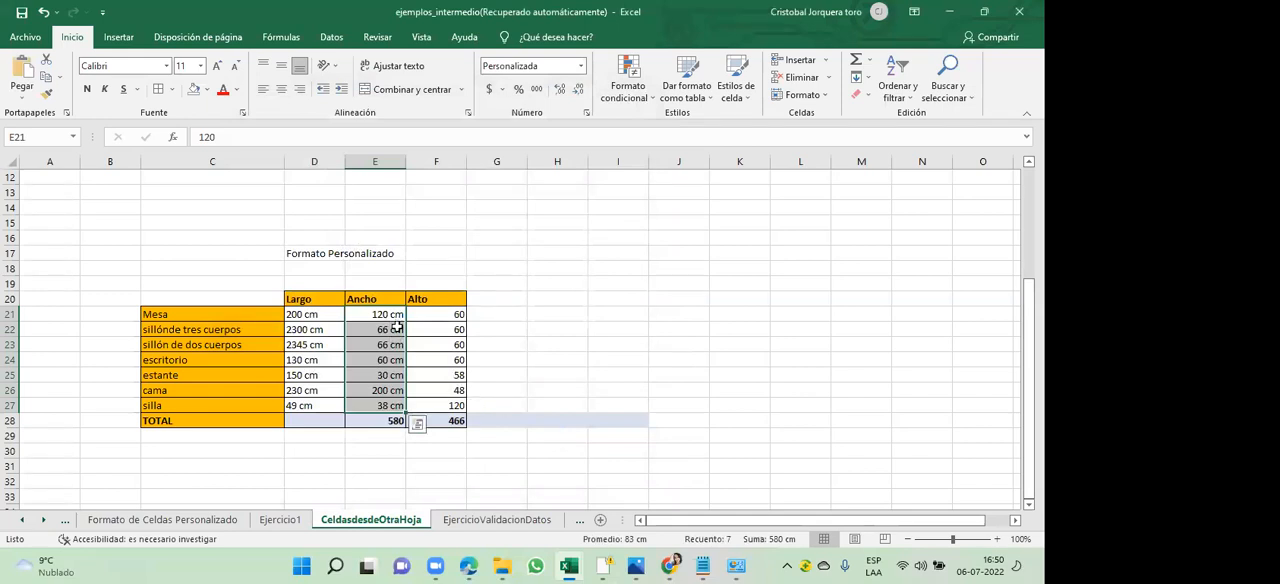
- Clear the Ancho total in E28 and recreate it by AutoSumming E21:E27
click(388, 420)
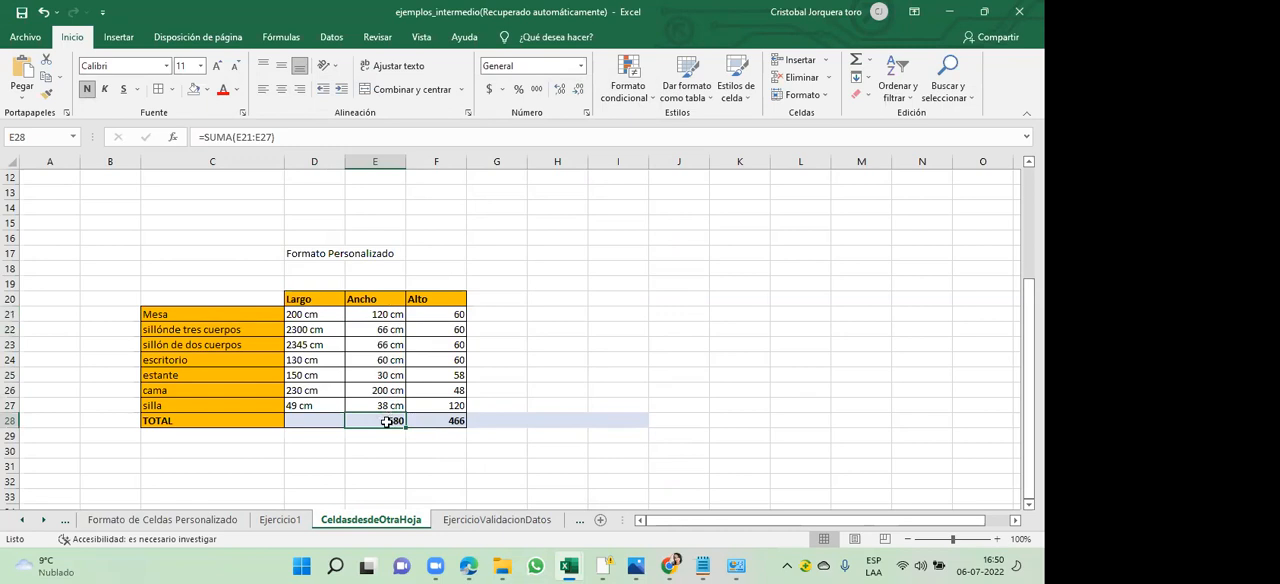
key(Delete)
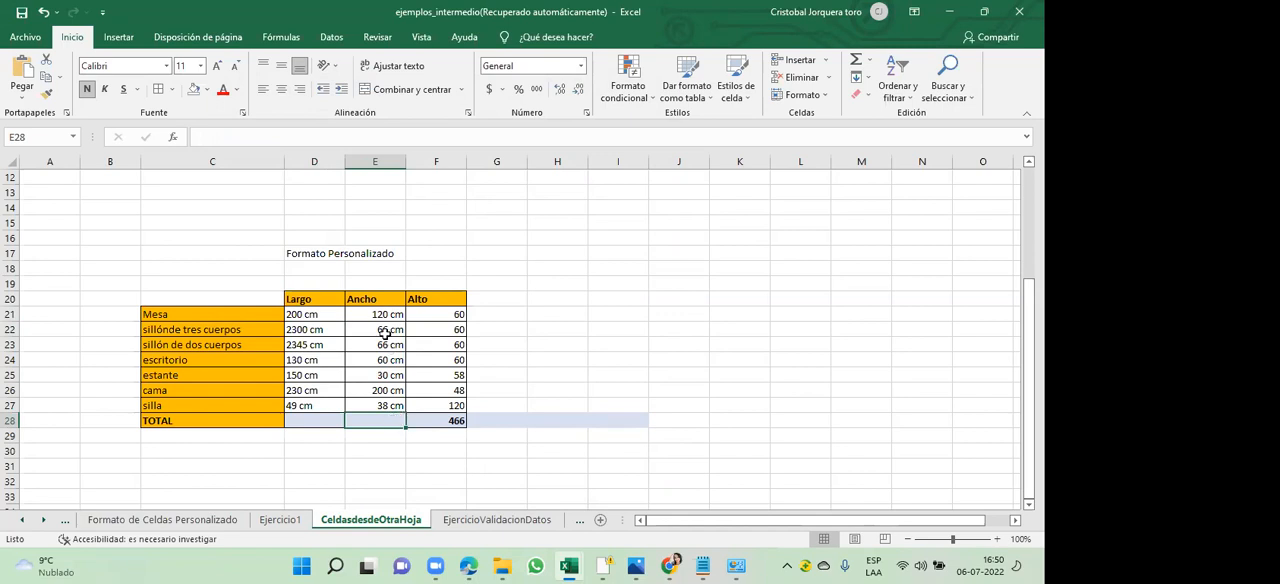
drag(381, 315, 385, 405)
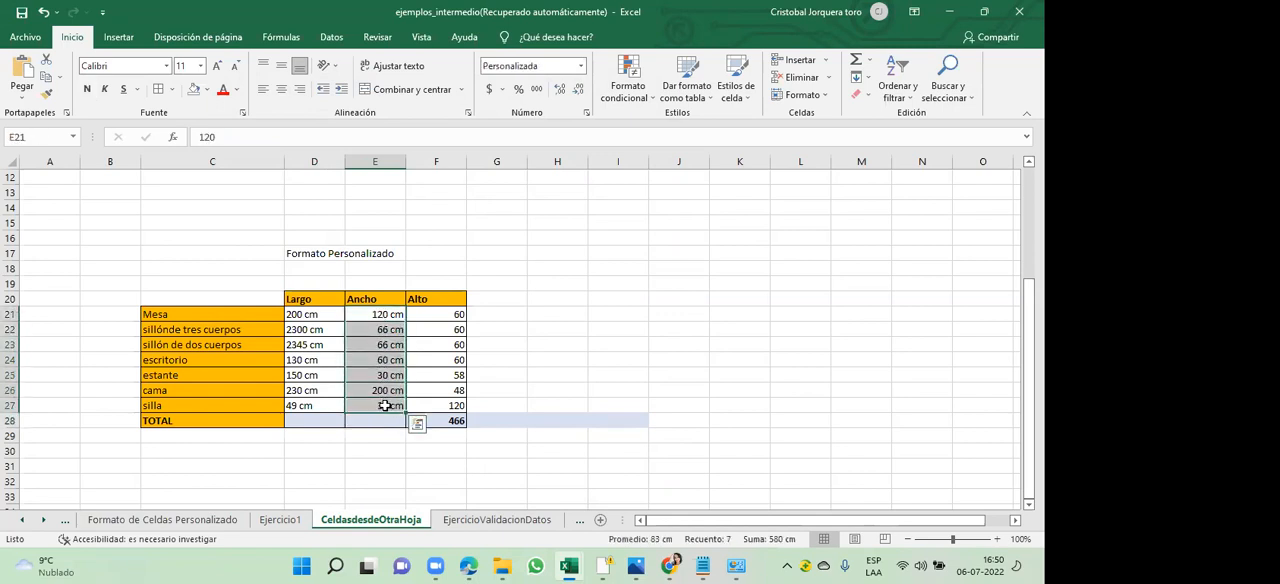
click(857, 64)
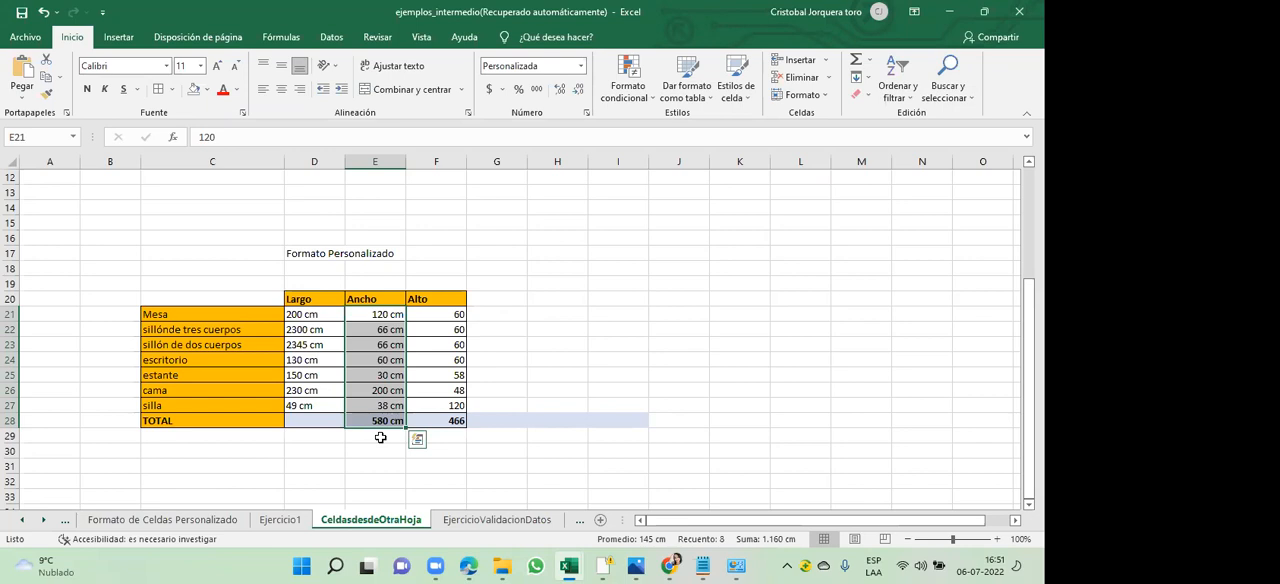
- Step through the formatted Ancho cells and compare their stored values with the displayed cm unit
key(Down)
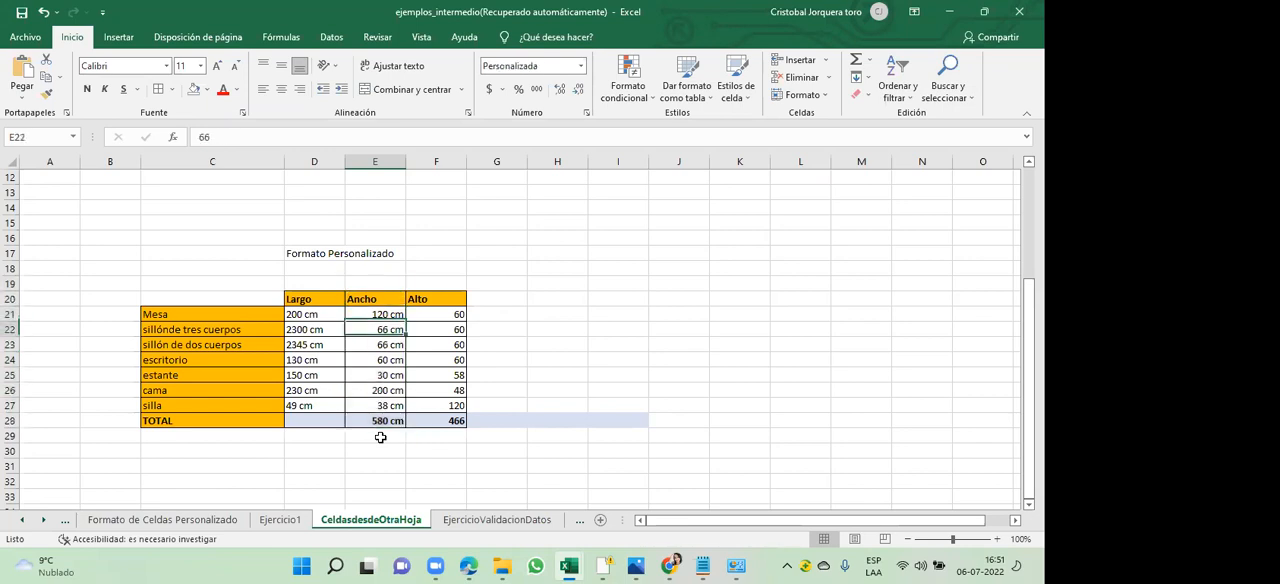
key(Up)
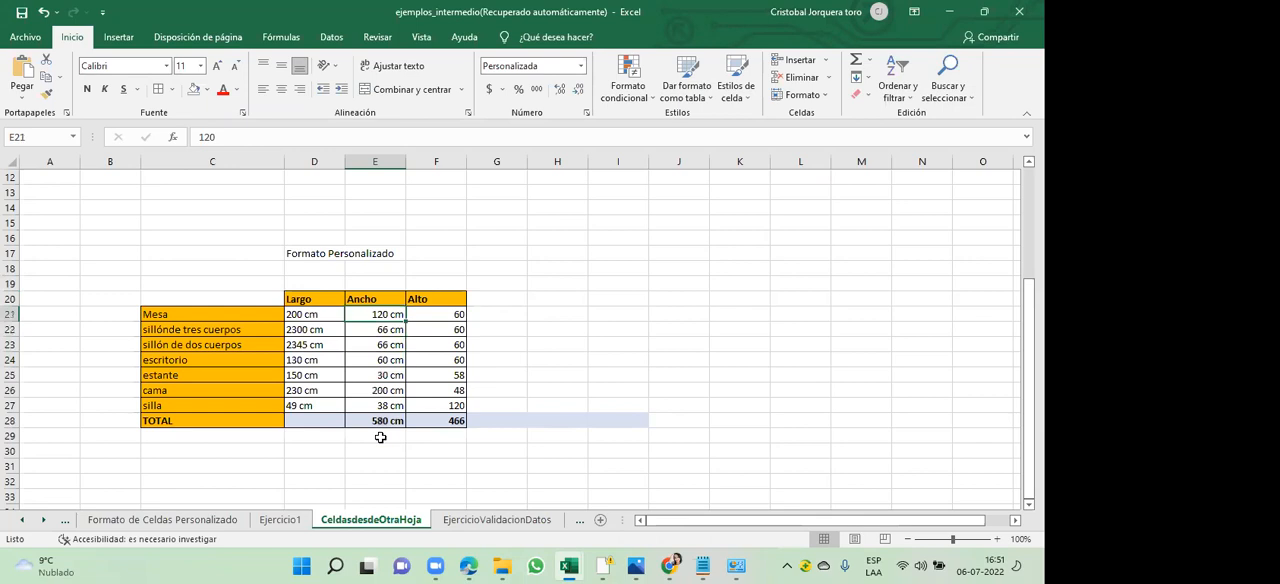
key(Down)
key(Down)
key(Up)
key(Up)
key(Down)
key(Down)
key(Down)
key(Up)
key(Up)
key(Up)
key(Down)
key(Down)
key(Down)
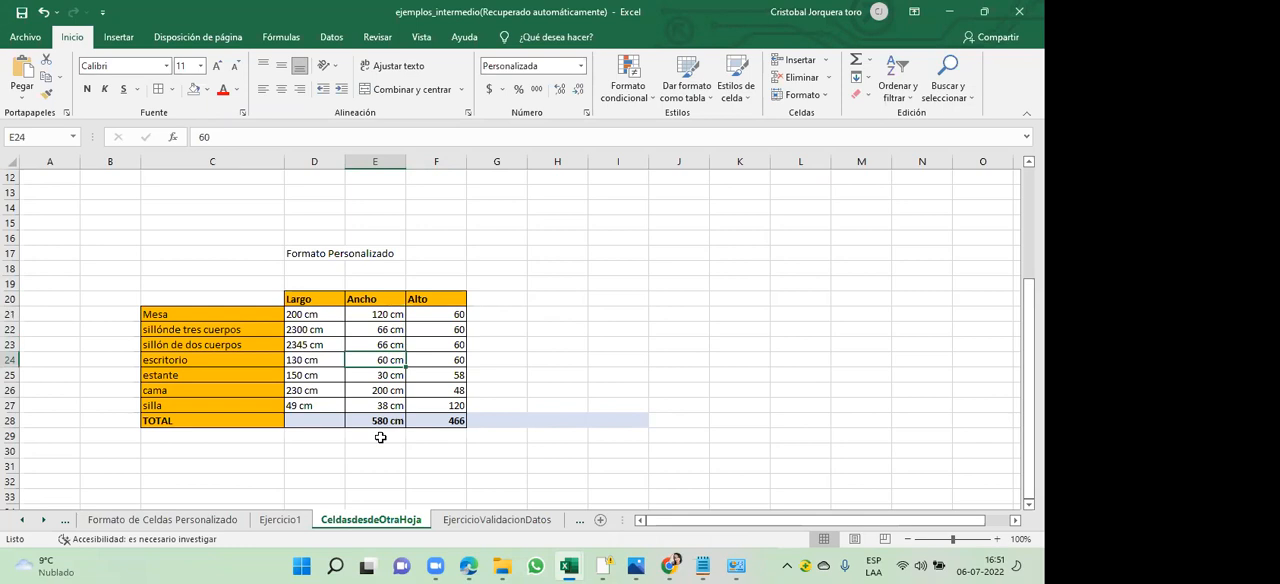
key(Up)
key(Up)
key(Up)
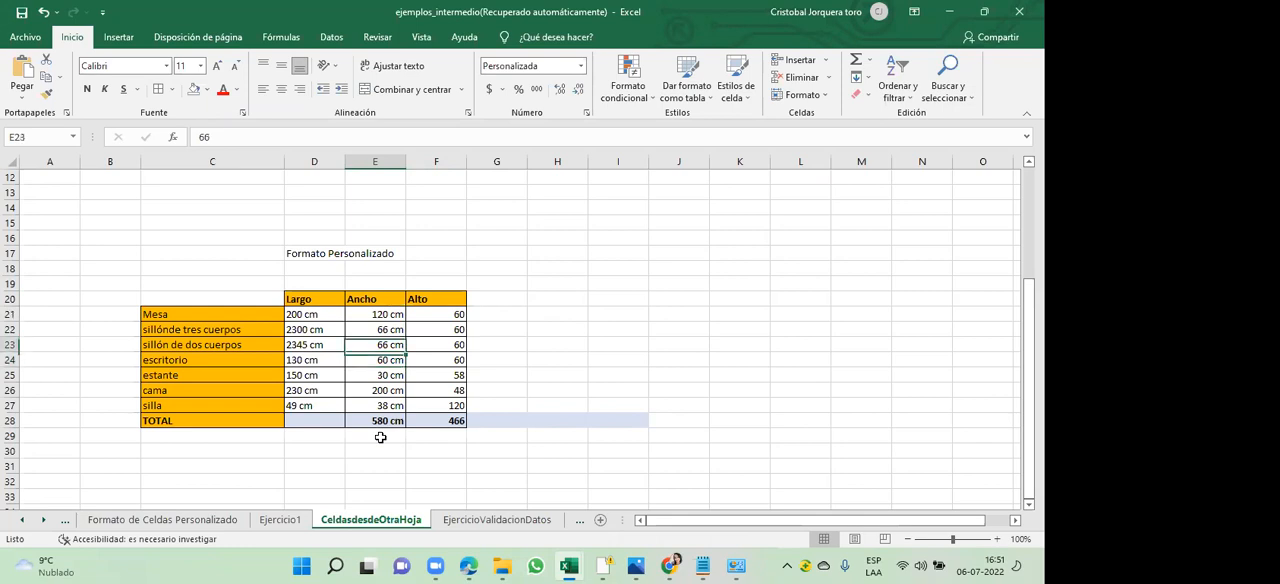
key(shift+Down)
key(shift+Down)
key(shift+Down)
key(shift+Down)
key(shift+Down)
key(shift+Down)
key(shift+Down)
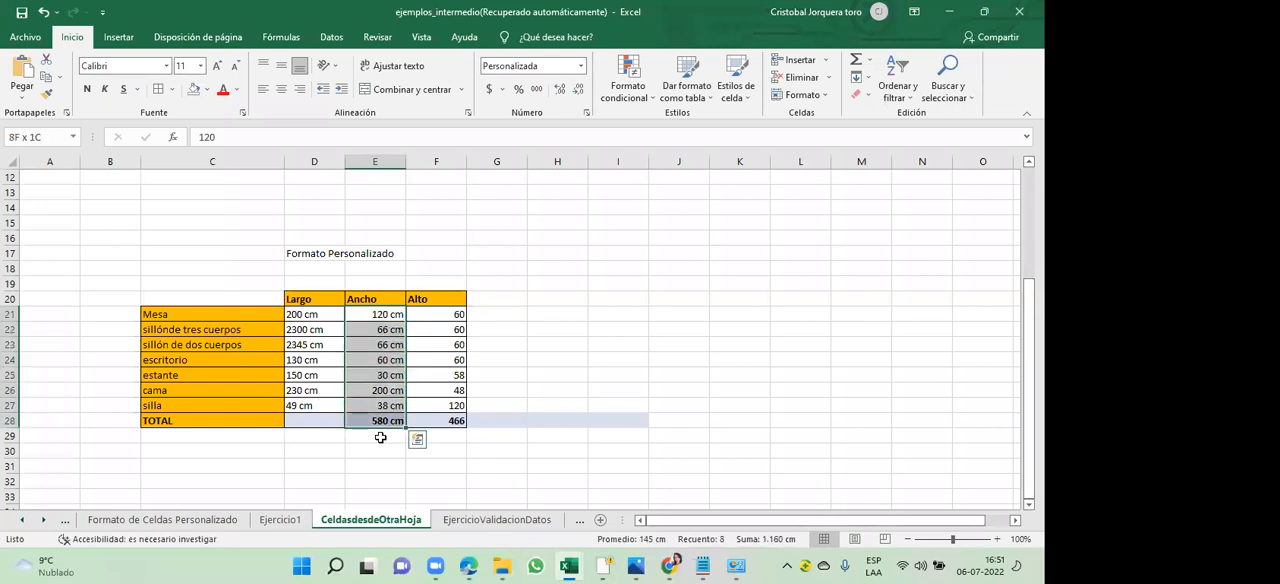
- Clear escritorio's Ancho value in E24 and enter 33 without a unit, checking the cell's content
click(390, 360)
key(Delete)
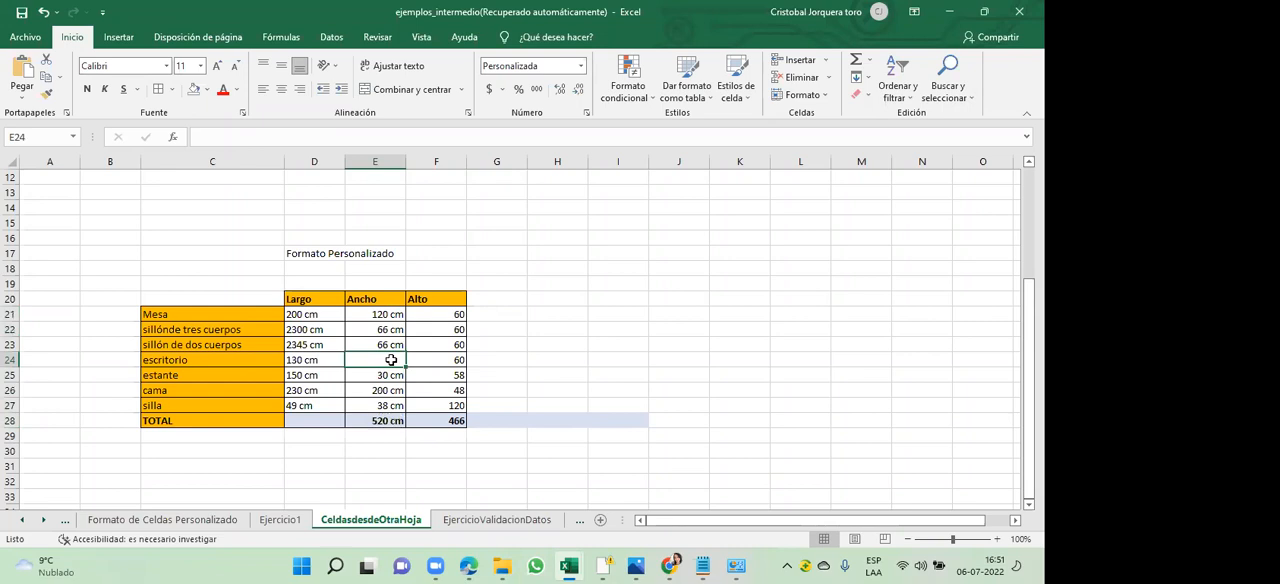
click(410, 360)
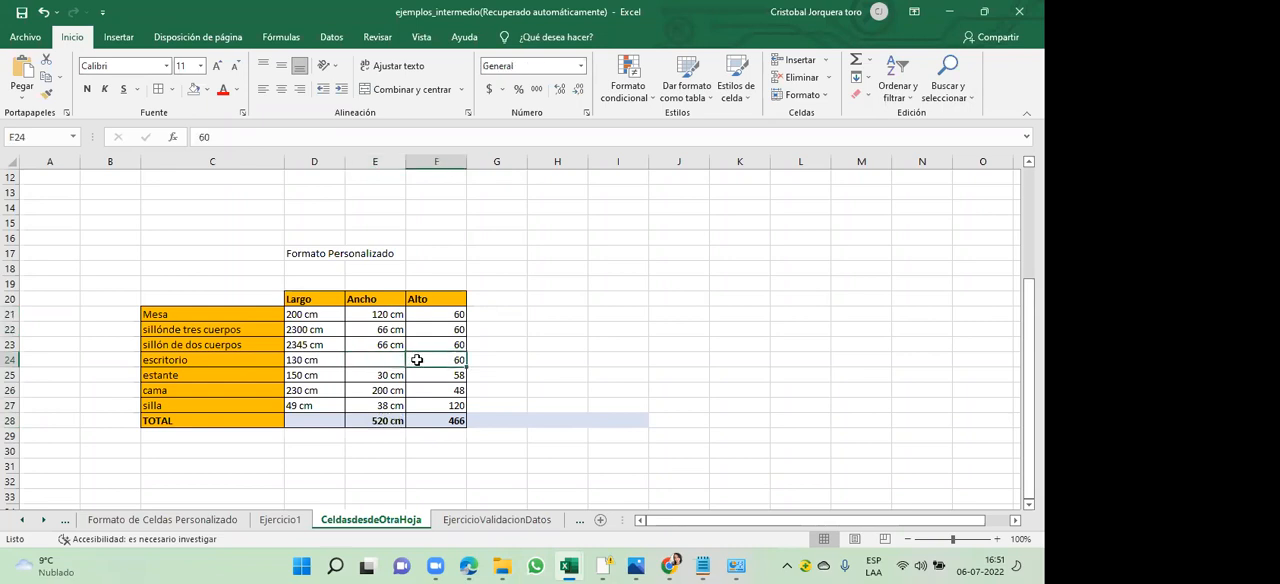
click(368, 358)
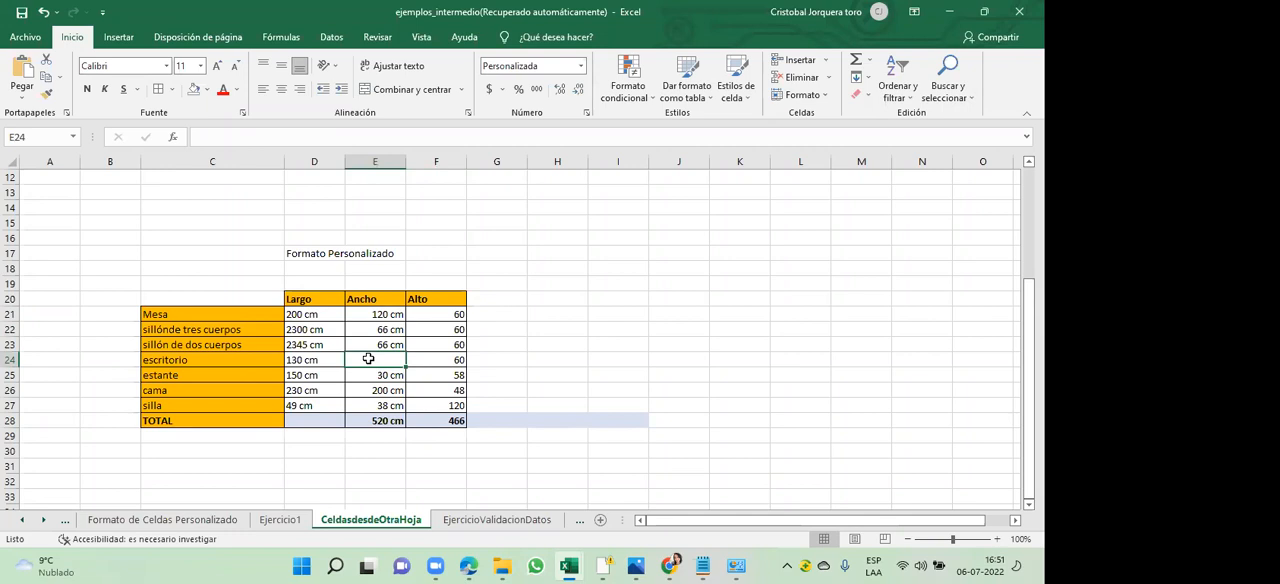
text(33)
click(489, 365)
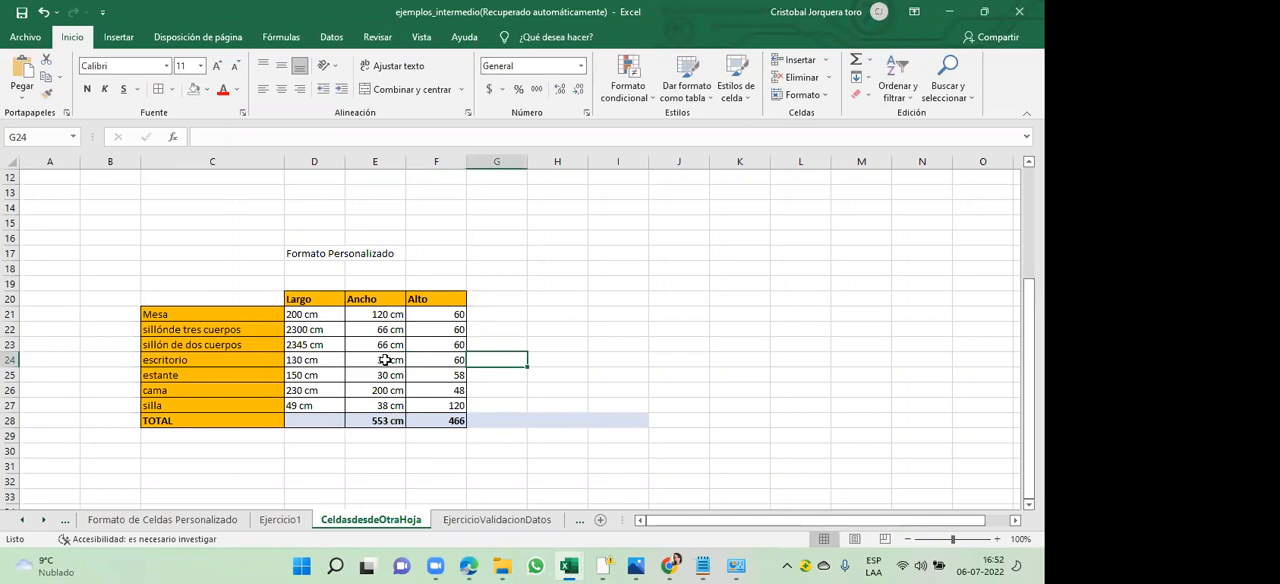
click(385, 360)
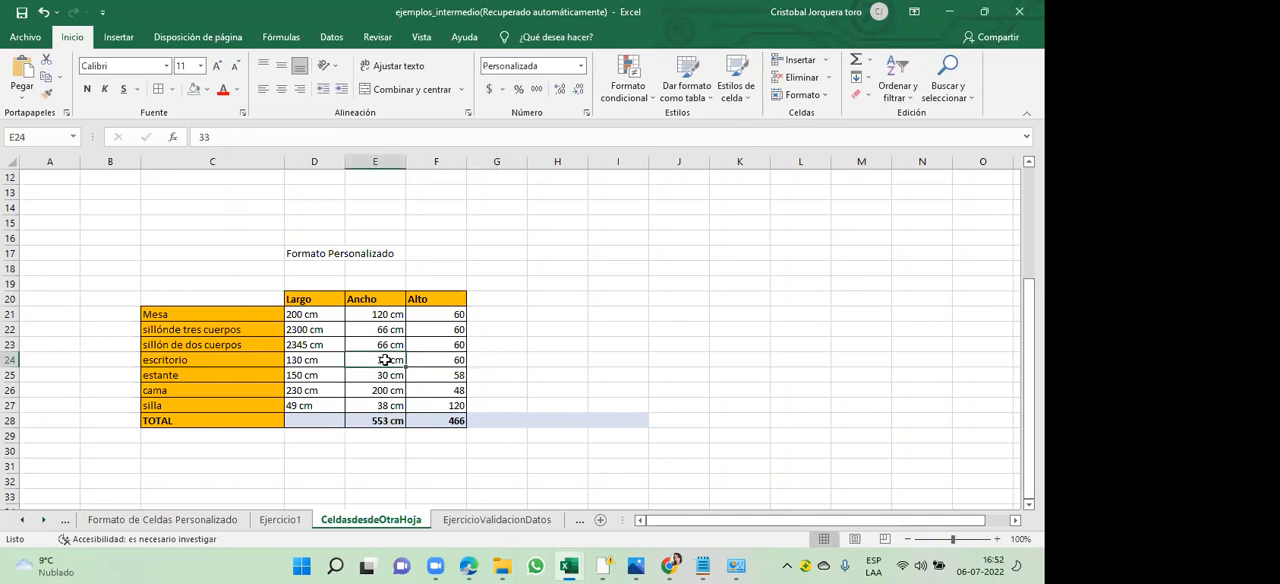
- Extend the custom number format of the Ancho values E21:E27 to #.##0" cm"[Rojo] and apply it
drag(388, 316, 388, 405)
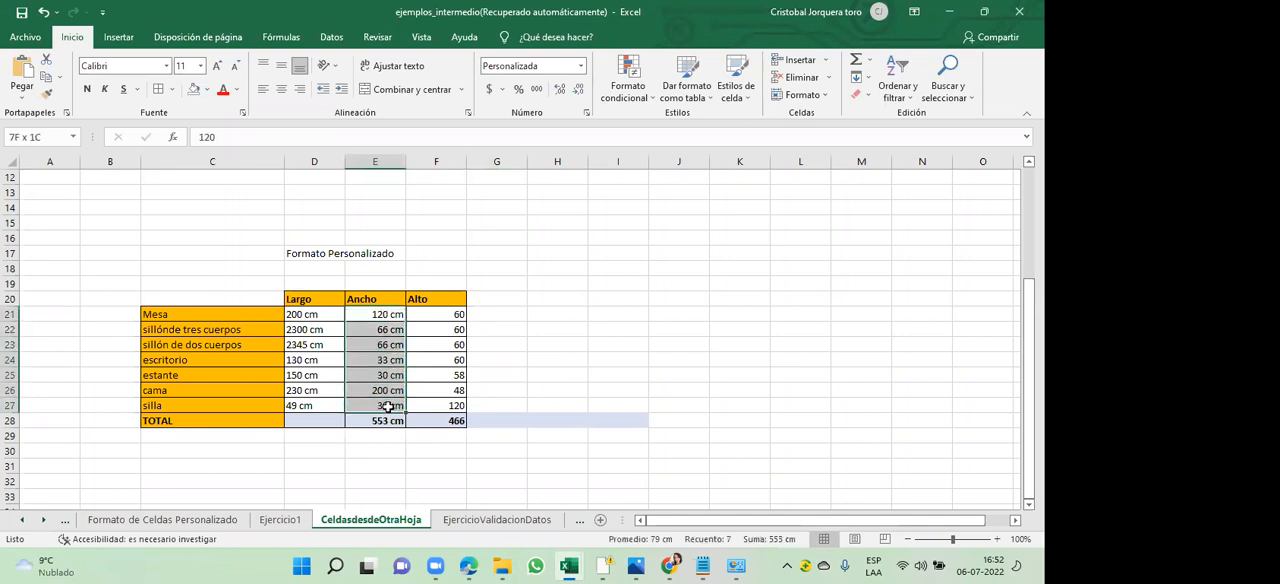
right_click(386, 375)
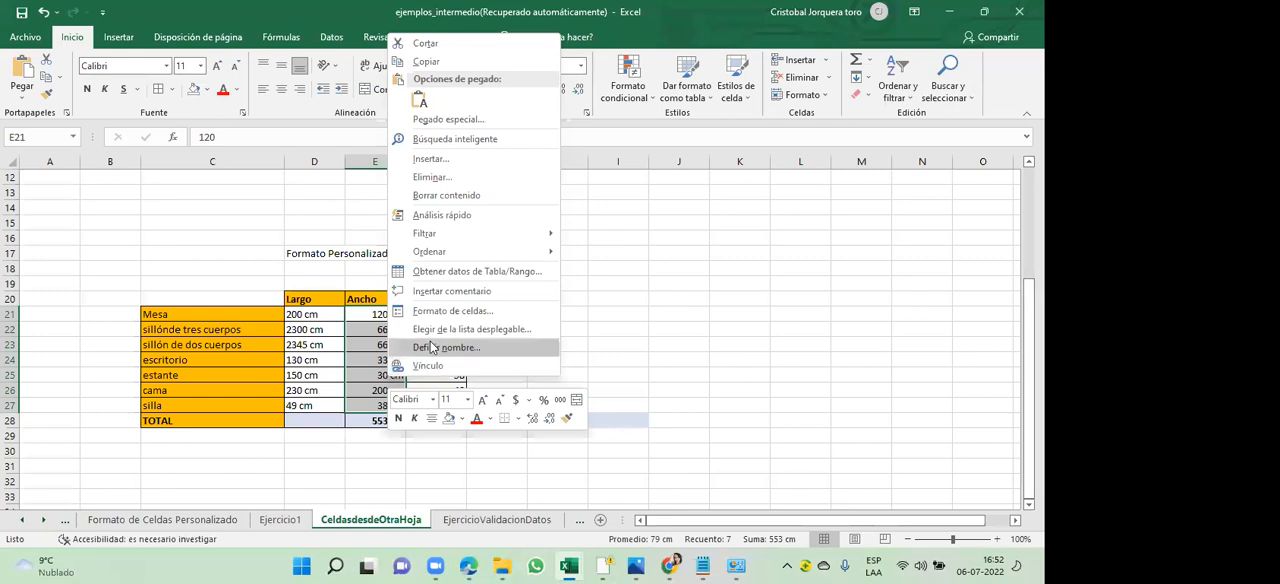
click(456, 312)
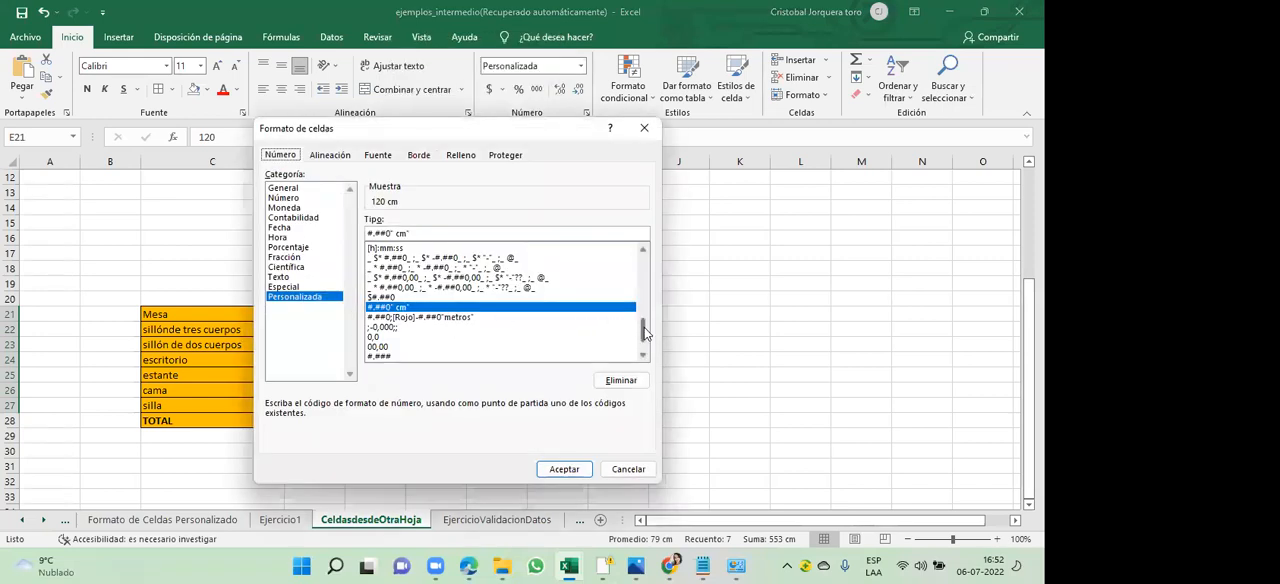
scroll(641, 350, down, 1)
mouse_move(641, 355)
mouse_down()
mouse_move(648, 258)
mouse_move(651, 344)
mouse_up()
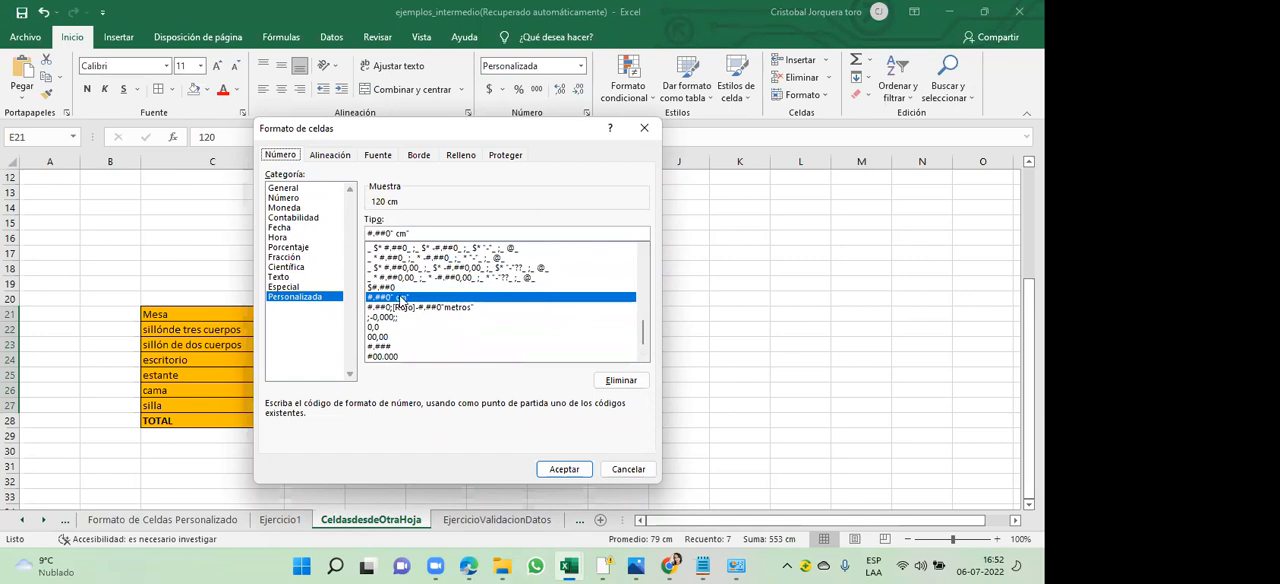
click(433, 232)
text(")
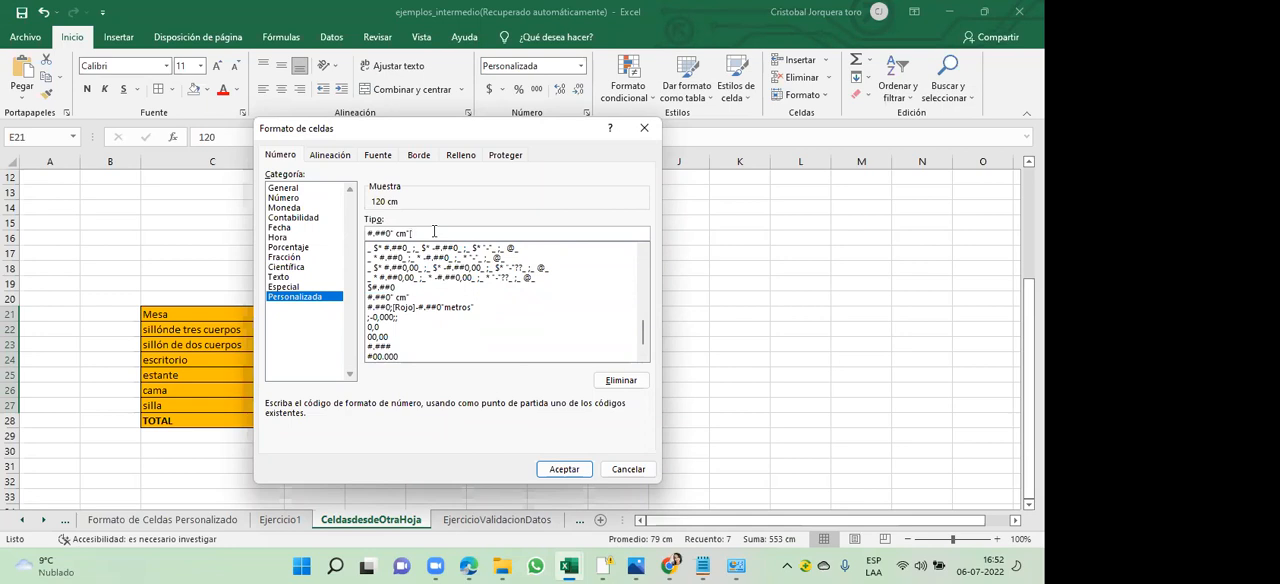
text([Rojo)
key(Right)
text(])
key(BackSpace)
key(BackSpace)
key(BackSpace)
key(BackSpace)
text(color)
key(BackSpace)
key(BackSpace)
key(BackSpace)
key(BackSpace)
key(BackSpace)
key(BackSpace)
text(Rojo])
click(563, 469)
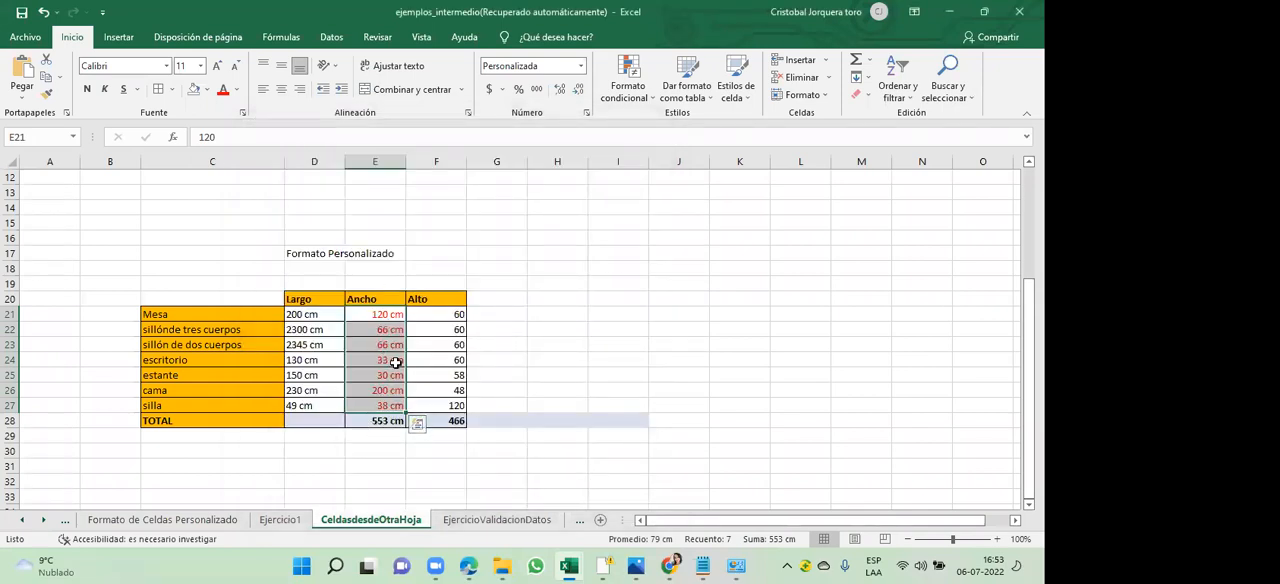
click(660, 326)
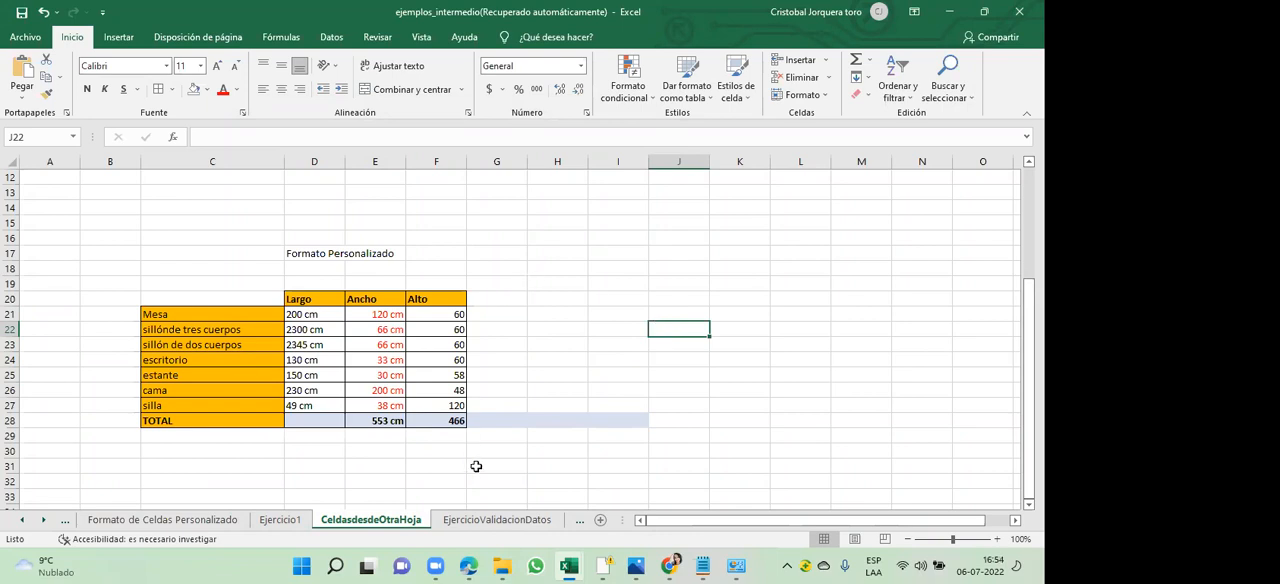
- Switch to the excel mid.pdf manual in Edge
click(470, 566)
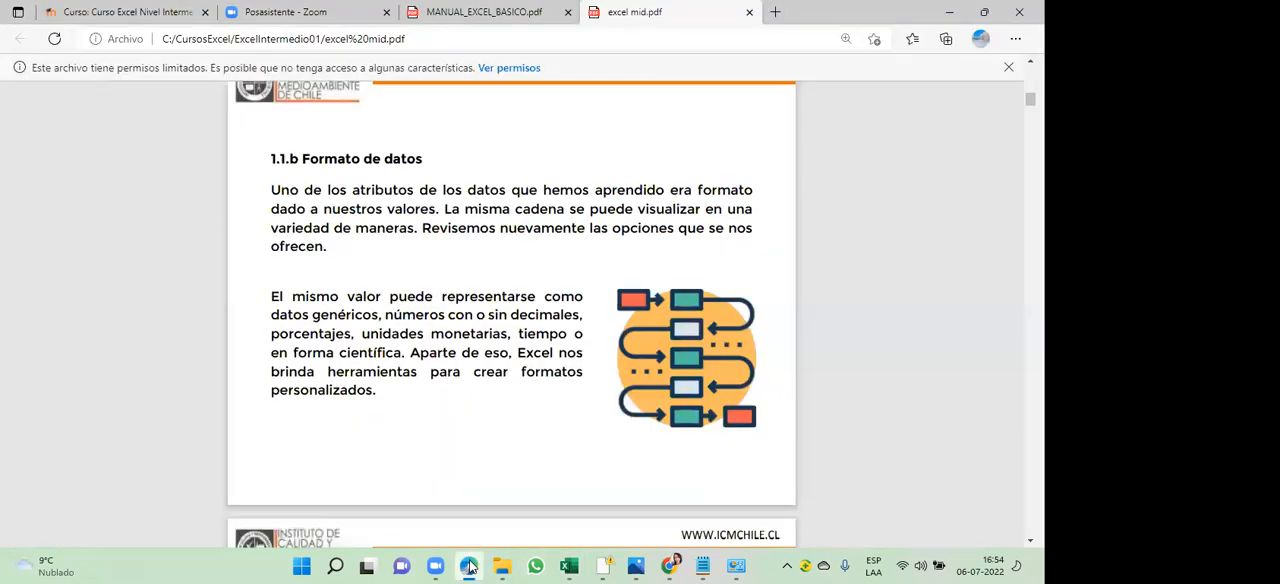
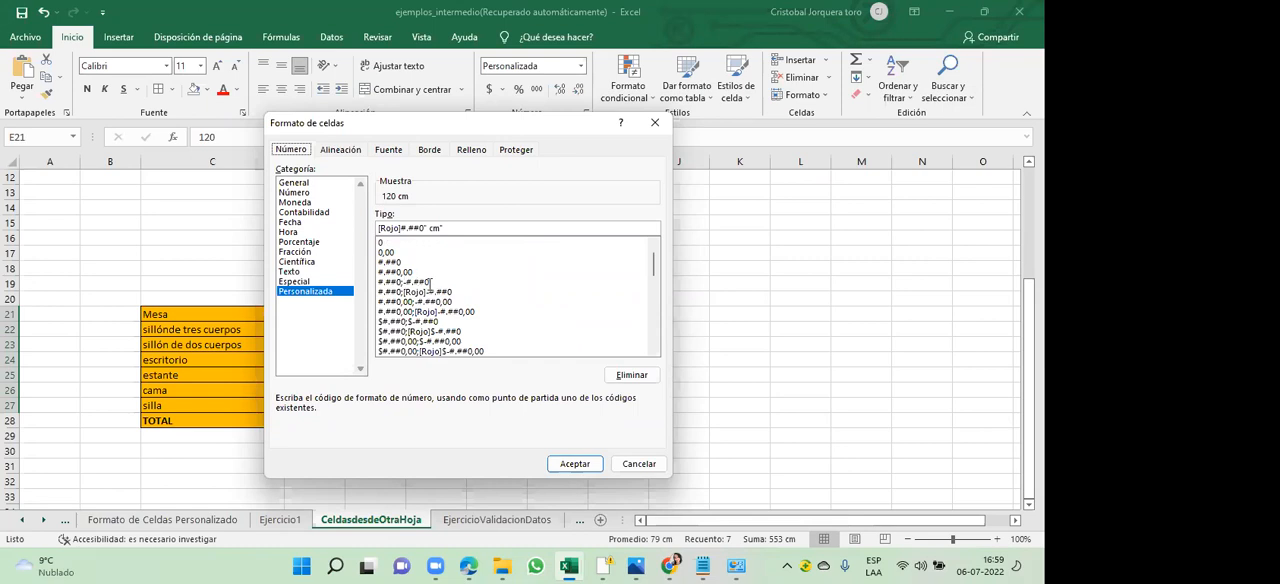
- Examine the semicolon-separated positive and negative sections of the custom format code #.##0;-#.##0, and close the cell formatting dialog without applying it
click(431, 282)
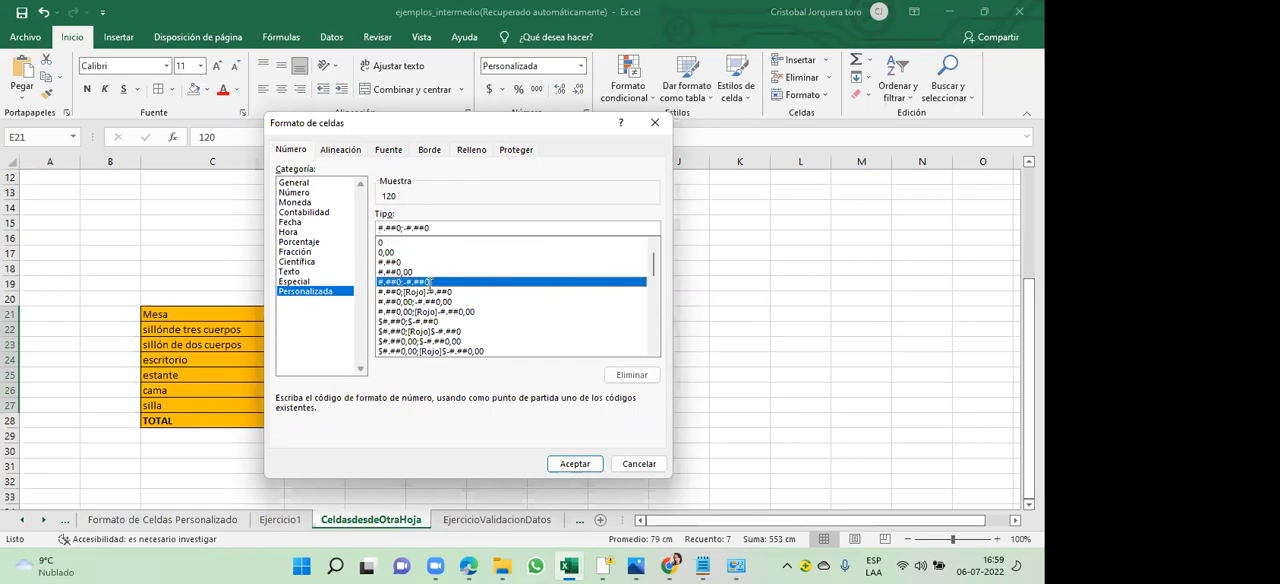
click(401, 228)
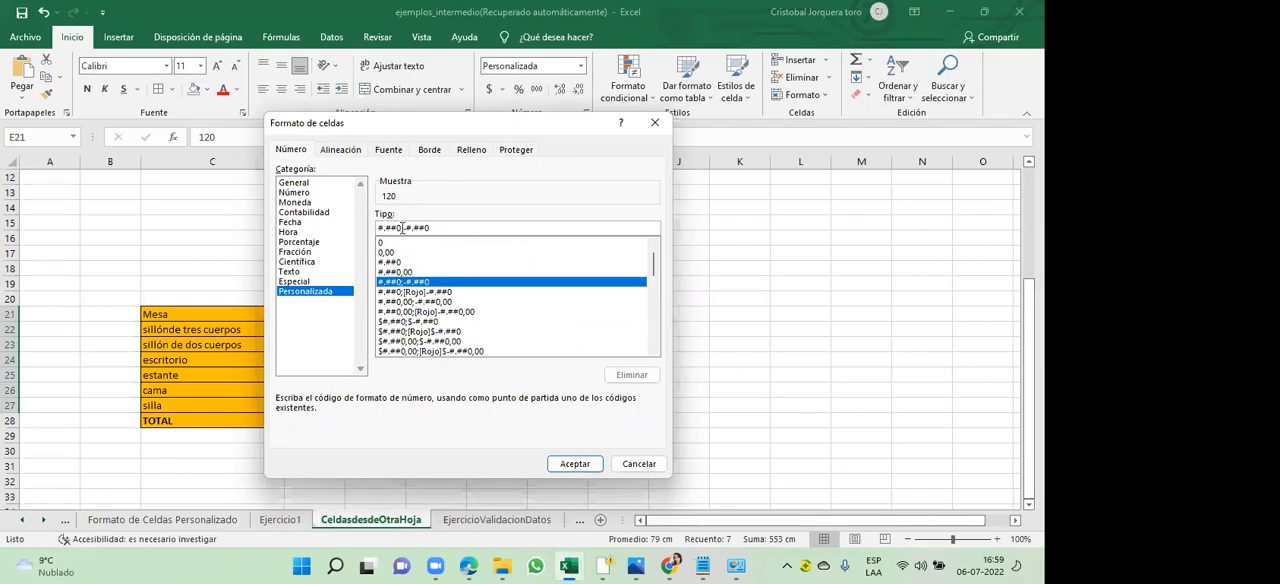
drag(401, 228, 369, 229)
click(390, 228)
key(shift+Right)
key(shift+Right)
key(shift+Right)
key(shift+Right)
key(shift+Right)
key(shift+Right)
key(shift+Right)
key(Left)
key(Left)
key(shift+Left)
key(shift+Left)
key(shift+Left)
key(shift+Left)
key(shift+Left)
click(390, 228)
key(shift+Right)
key(shift+Right)
key(shift+Right)
key(shift+Right)
key(shift+Right)
key(Left)
key(Left)
key(shift+Right)
key(shift+Right)
key(shift+Right)
key(shift+Right)
key(shift+Right)
click(391, 228)
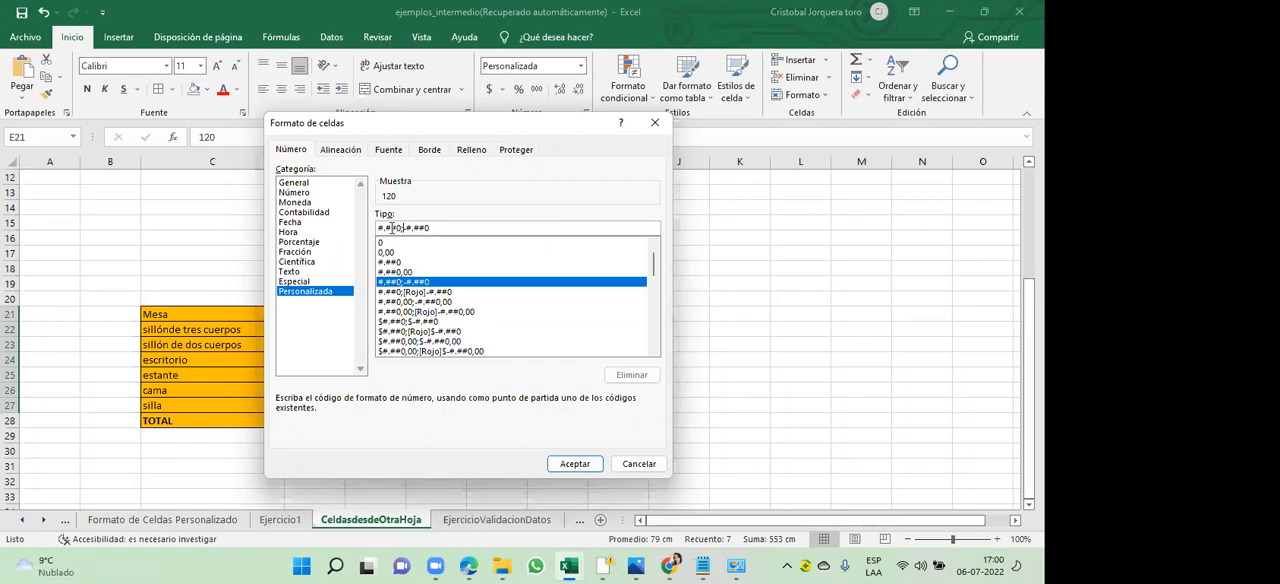
key(shift+Right)
key(shift+Right)
click(391, 228)
key(Right)
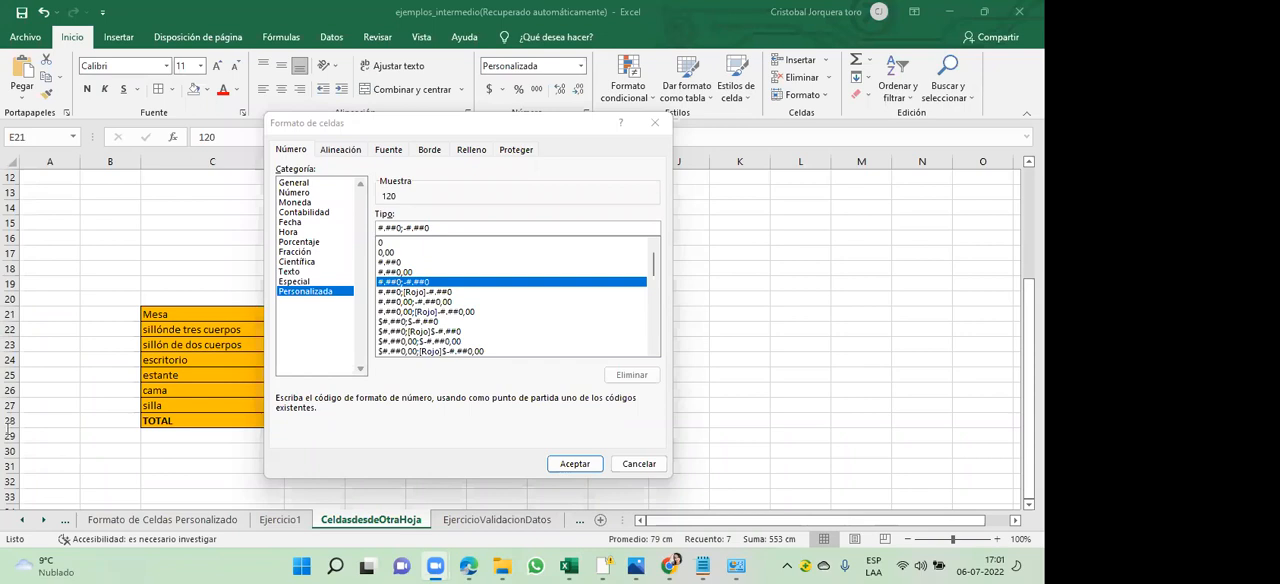
mouse_move(48, 552)
click(626, 142)
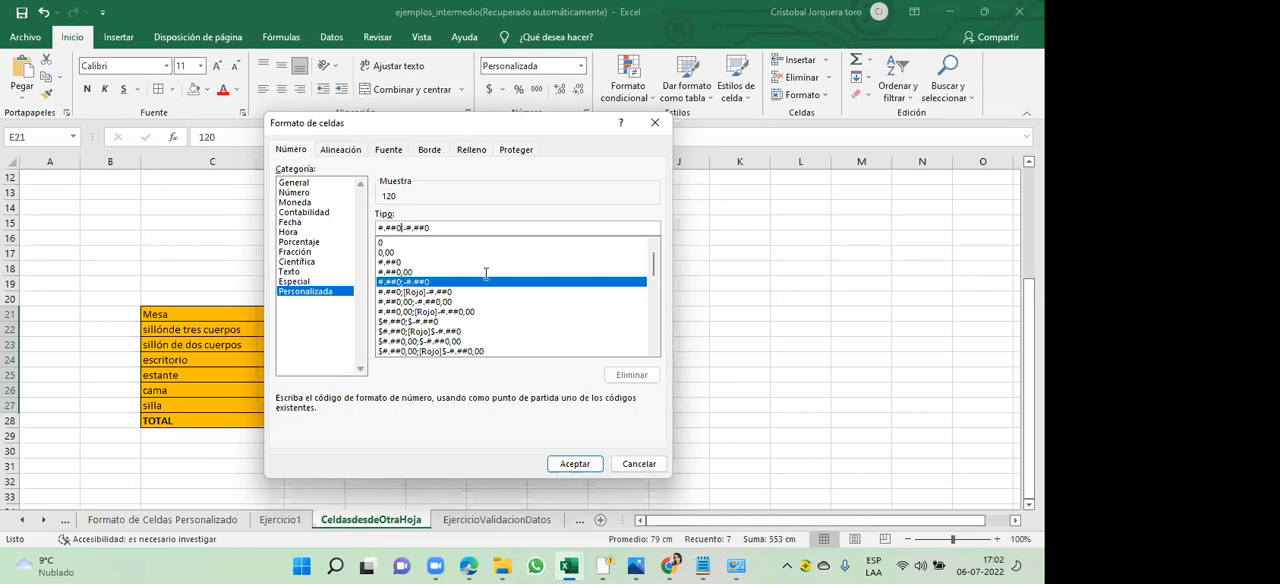
click(640, 463)
click(644, 464)
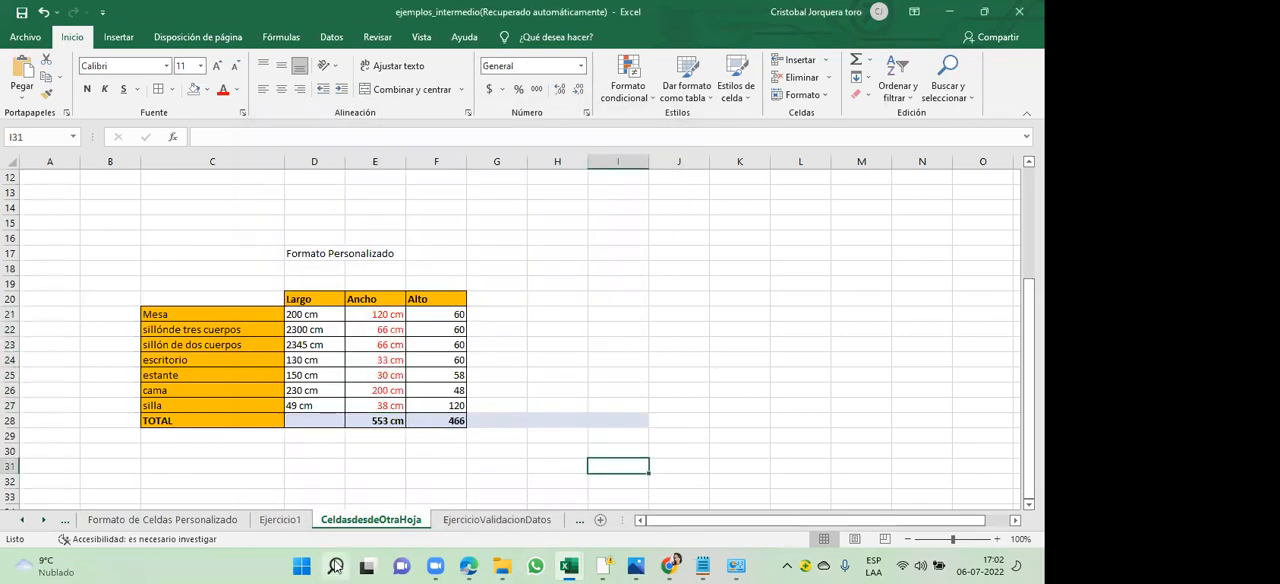
- Search Windows for "panel de control", open the Control Panel and maximize its window
mouse_move(335, 566)
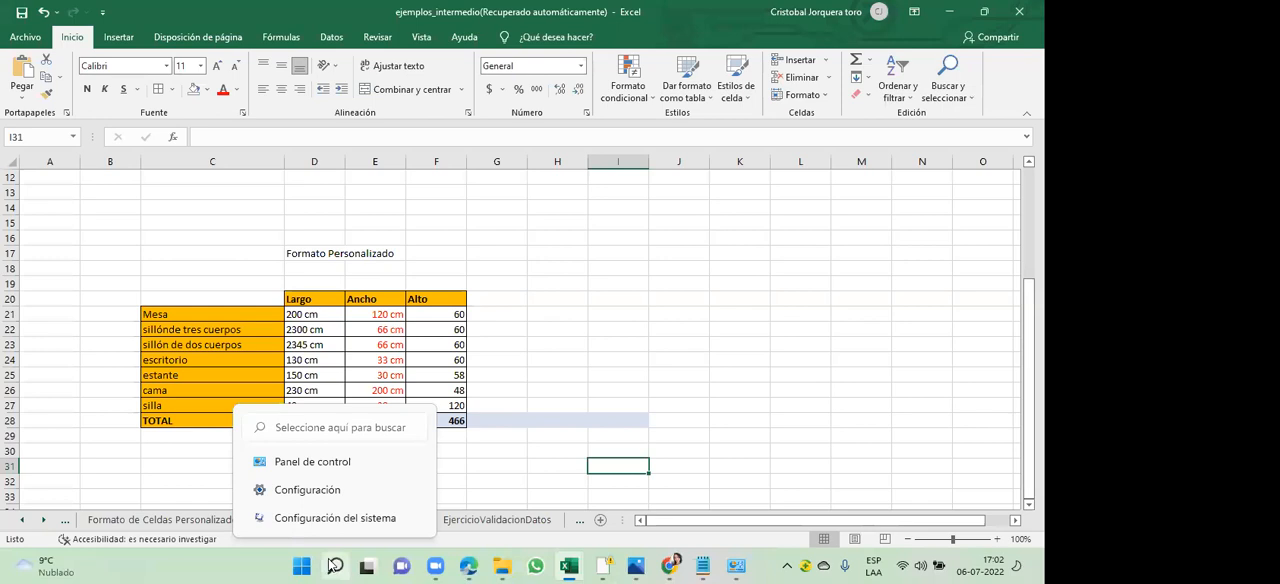
click(333, 566)
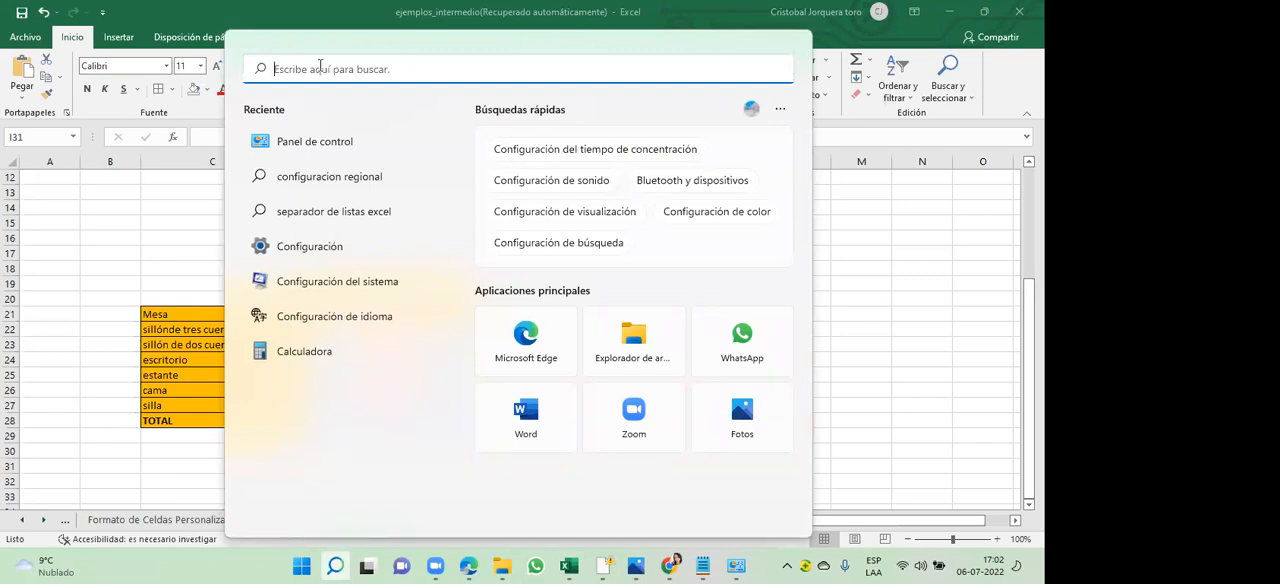
text(pa)
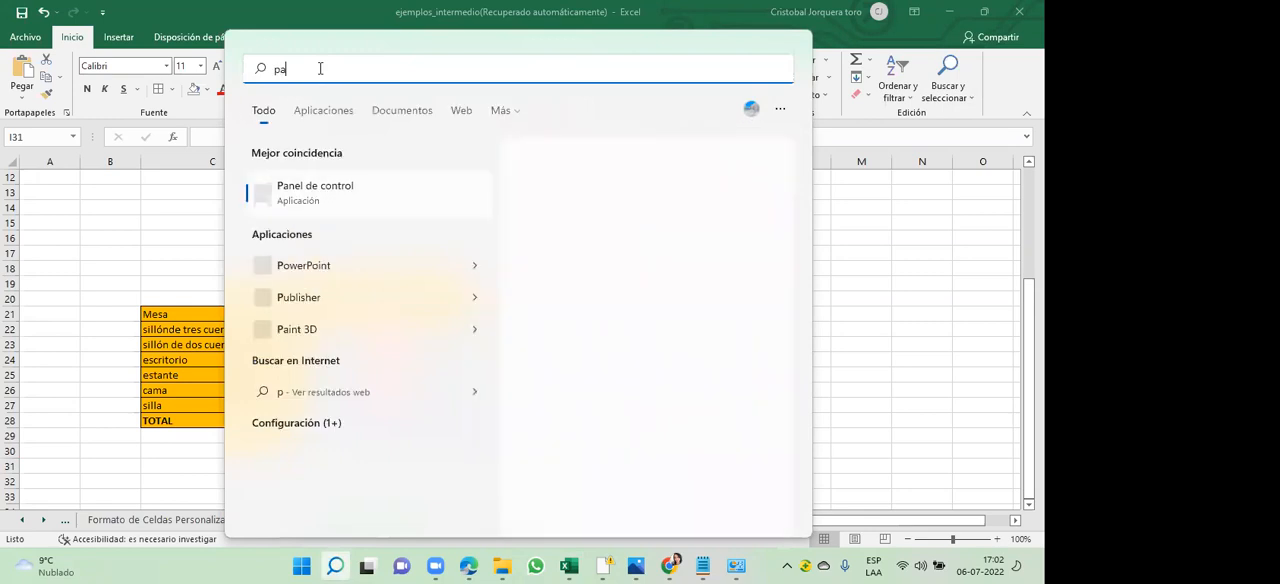
text(nel de control)
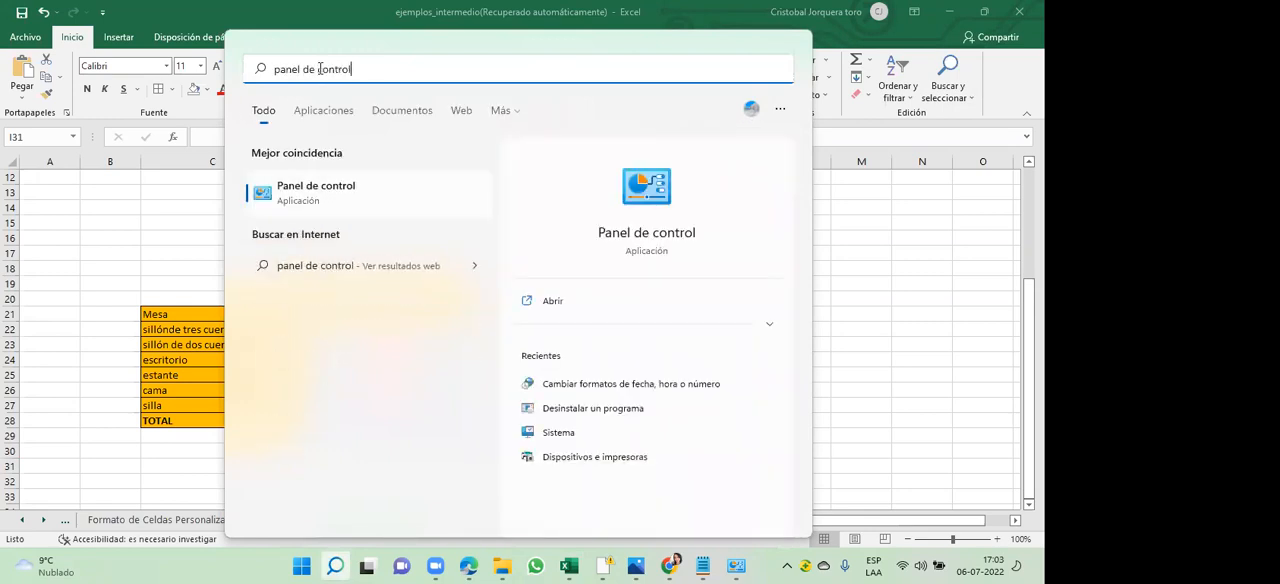
key(Return)
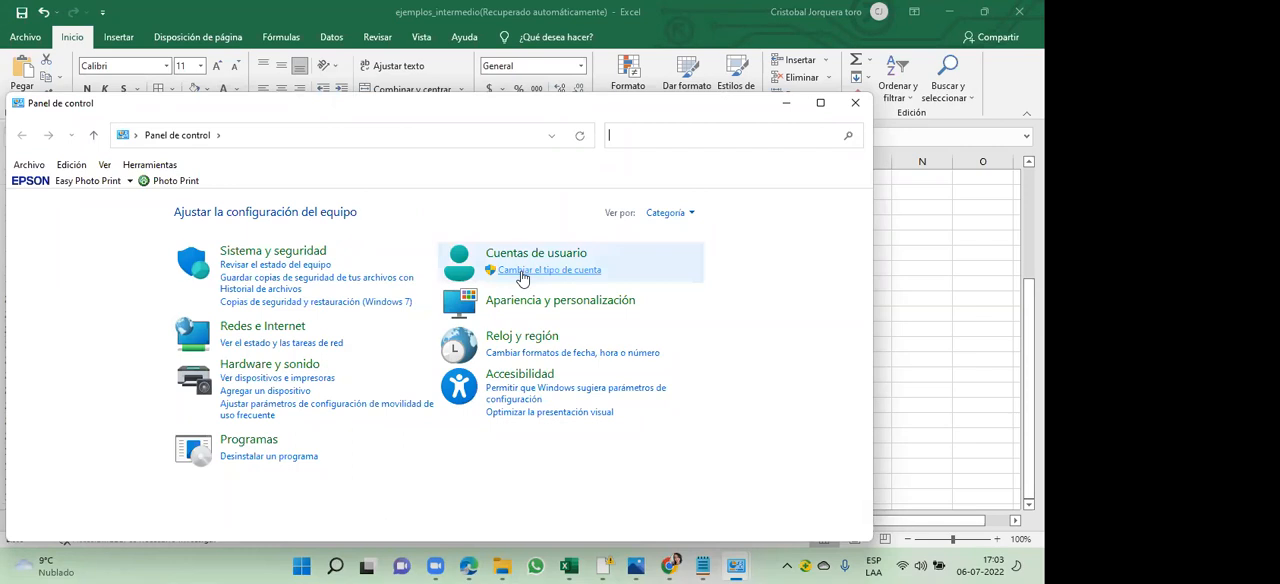
click(820, 102)
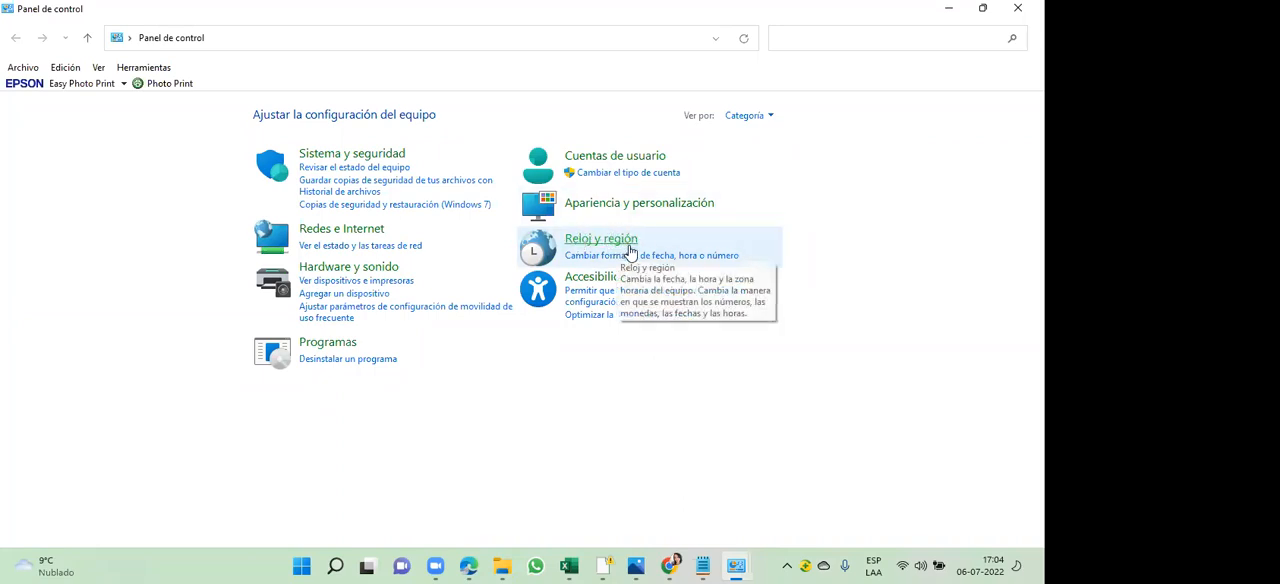
- Open the Región settings under Reloj y región and bring up their additional format configuration
click(620, 243)
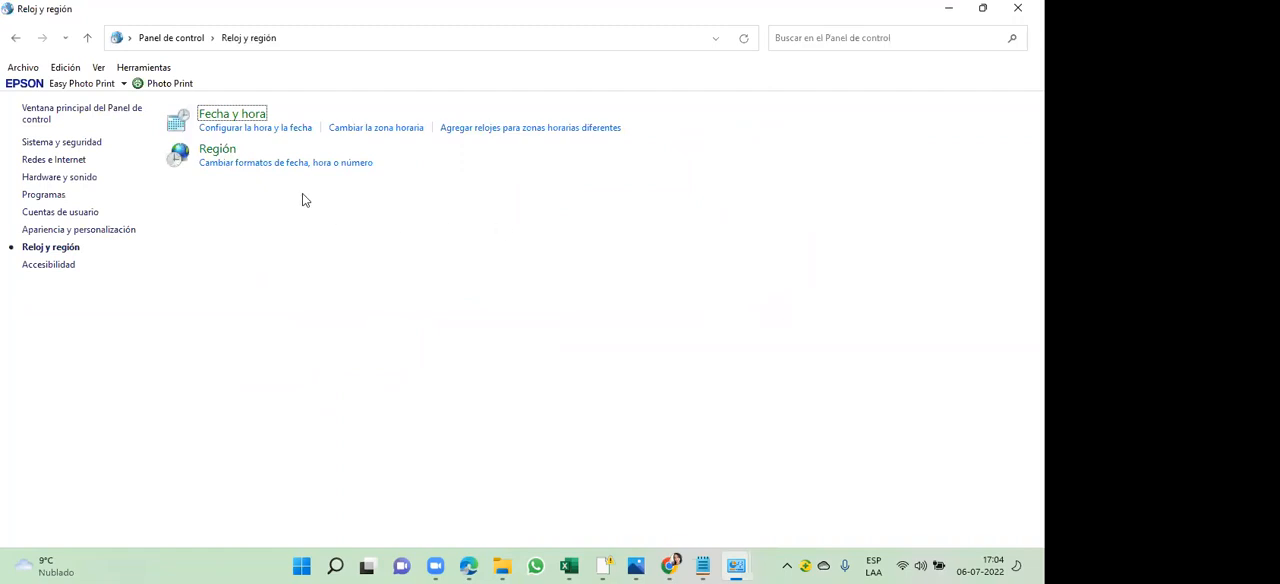
click(220, 151)
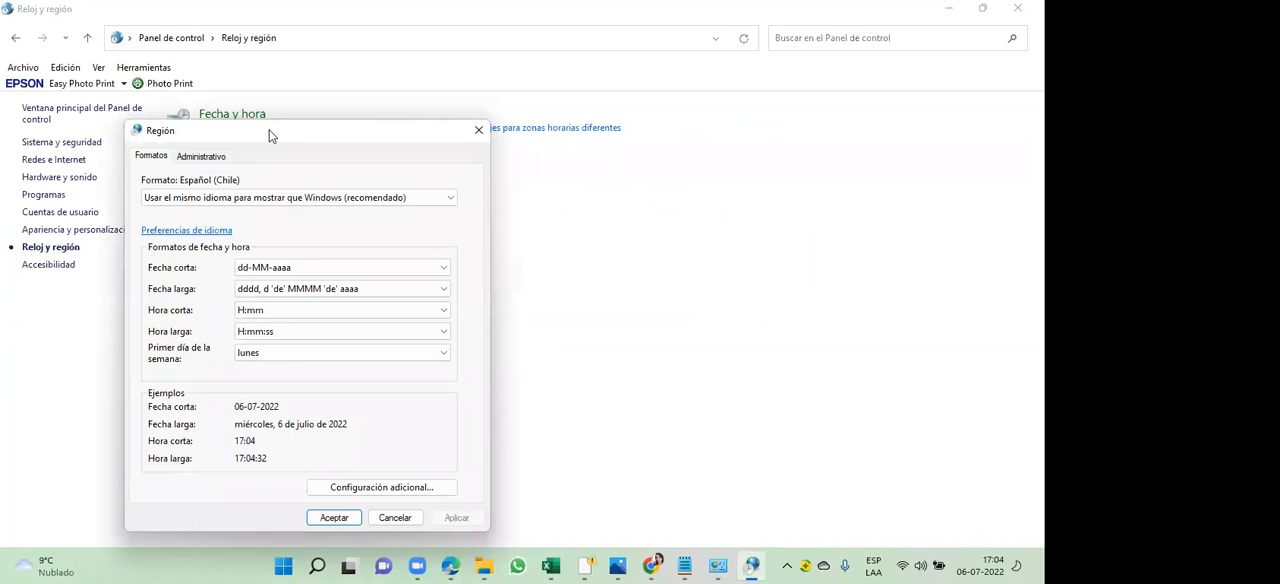
drag(269, 135, 430, 45)
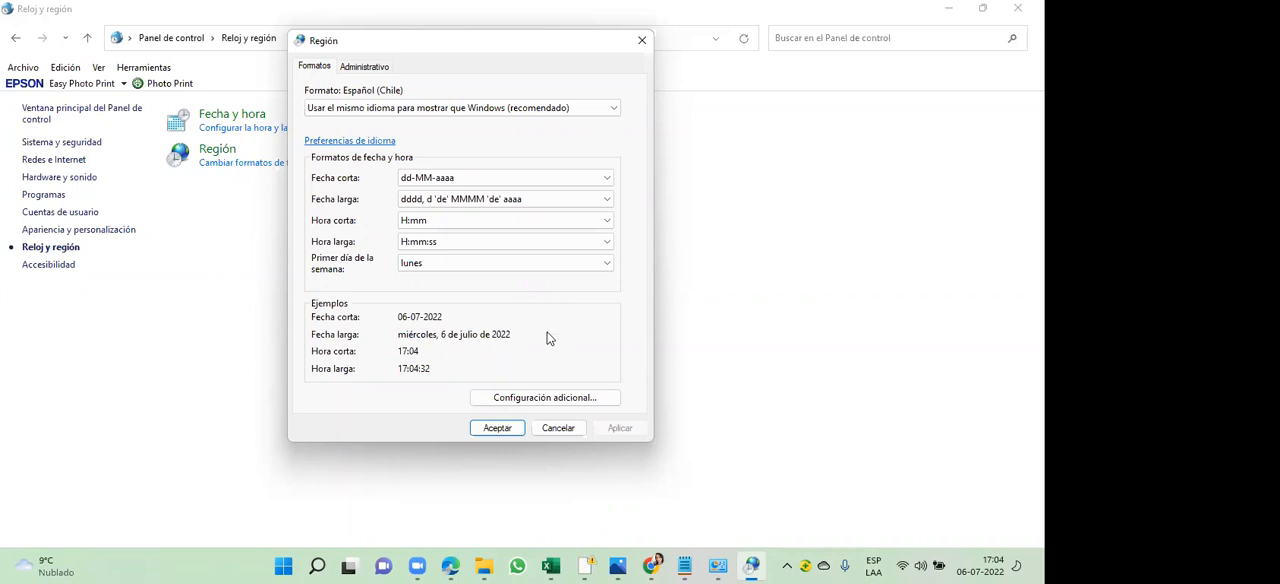
click(547, 398)
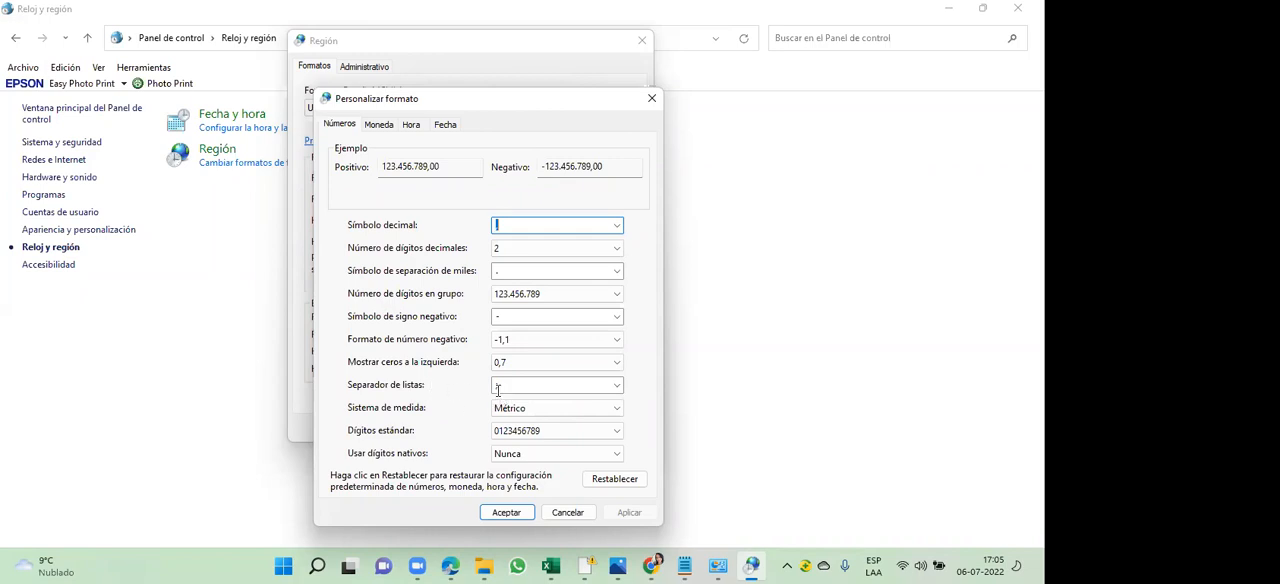
- Inspect the Separador de listas setting among the number formats, and close the regional dialogs and Control Panel without changes
click(497, 388)
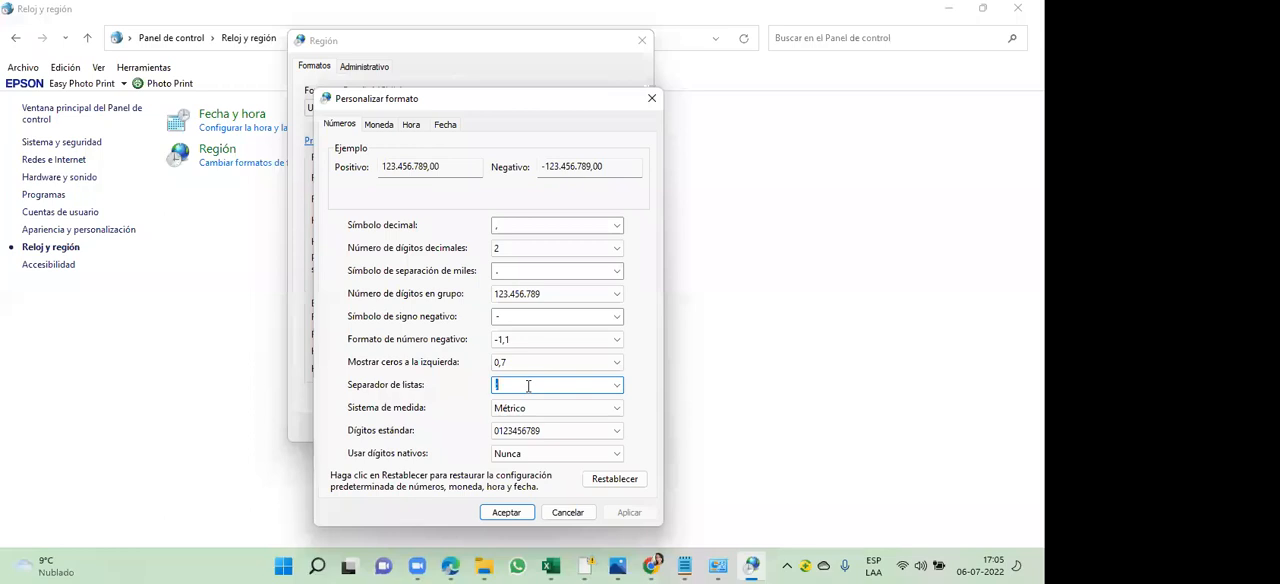
click(528, 386)
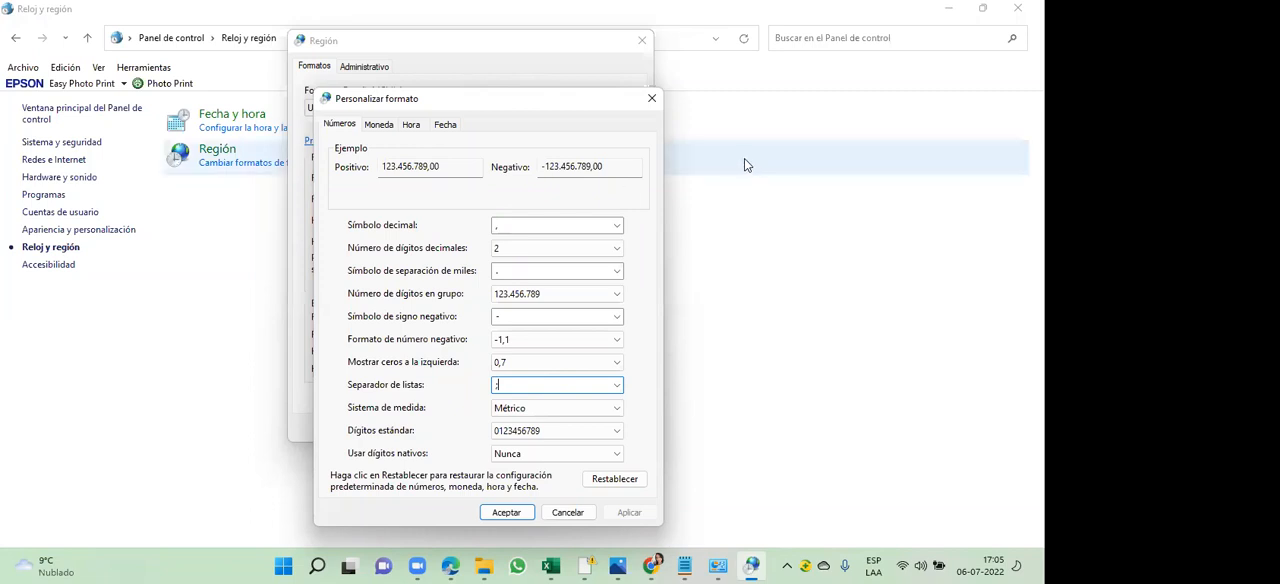
click(647, 101)
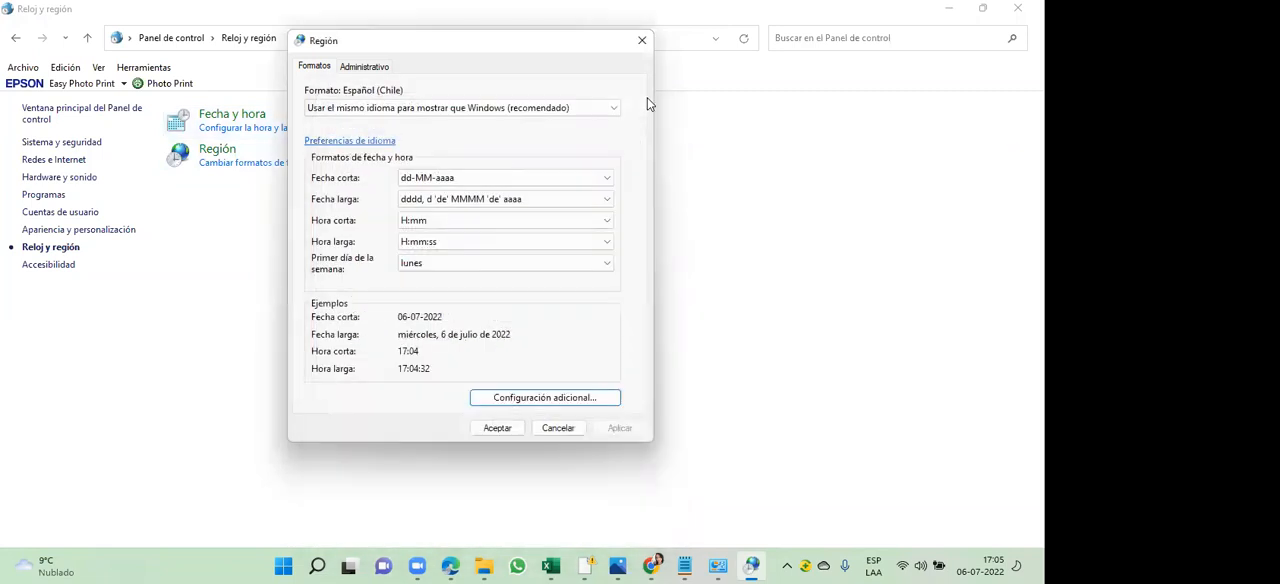
click(642, 42)
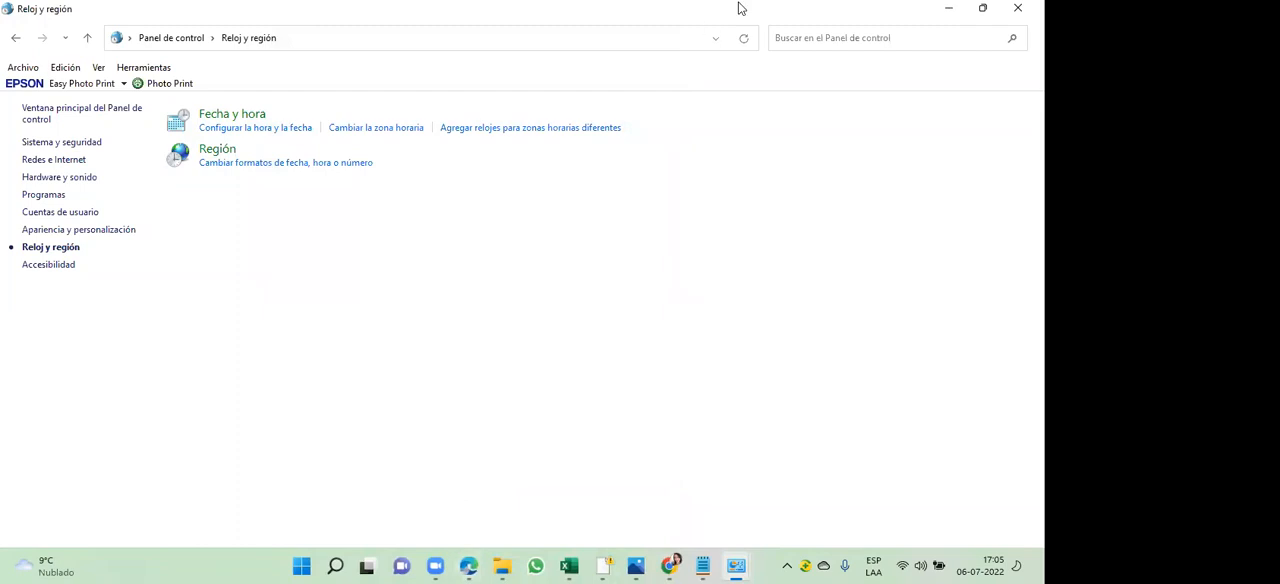
click(1017, 8)
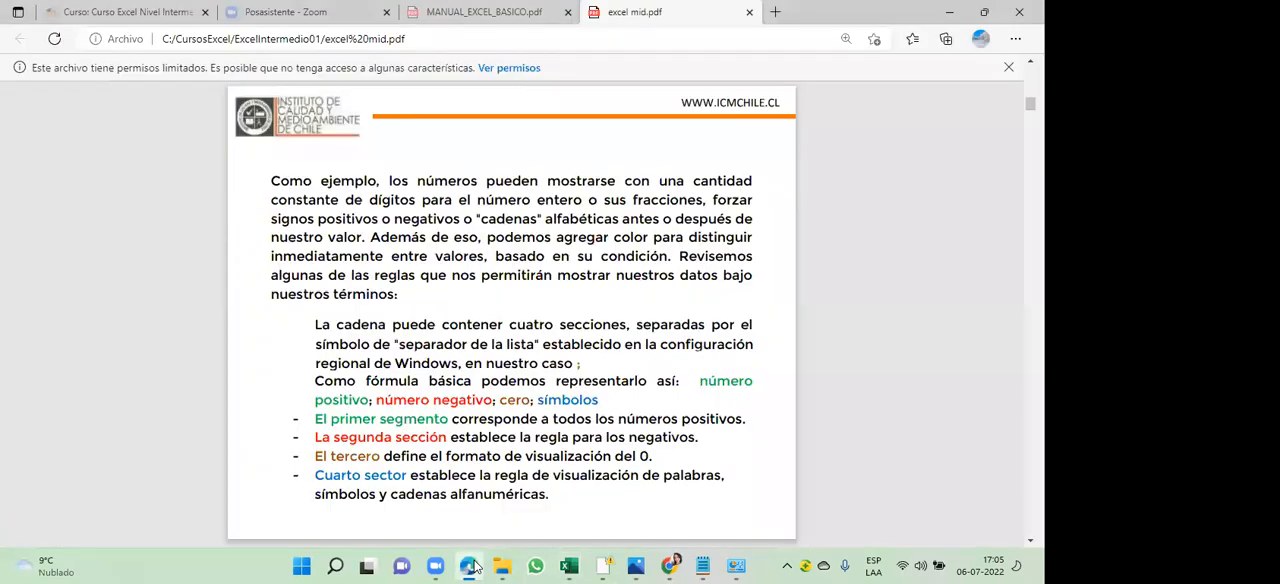
- Switch to the excel mid.pdf manual in Edge and review the explanation of the four custom format sections
click(468, 566)
scroll(516, 240, up, 5)
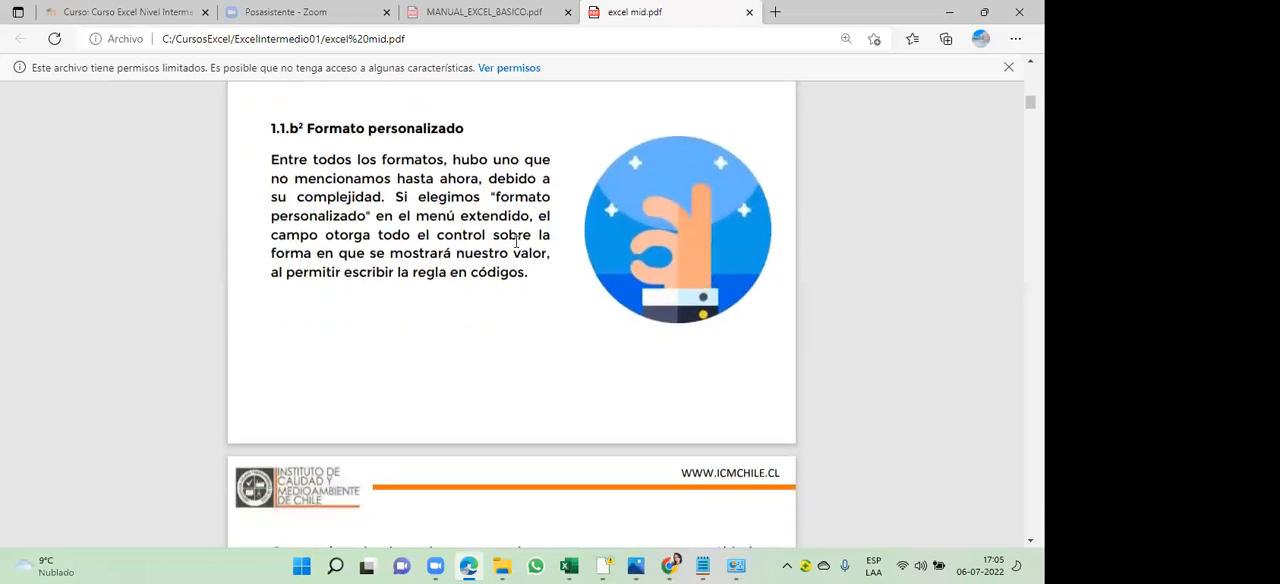
scroll(517, 240, down, 4)
scroll(517, 242, down, 1)
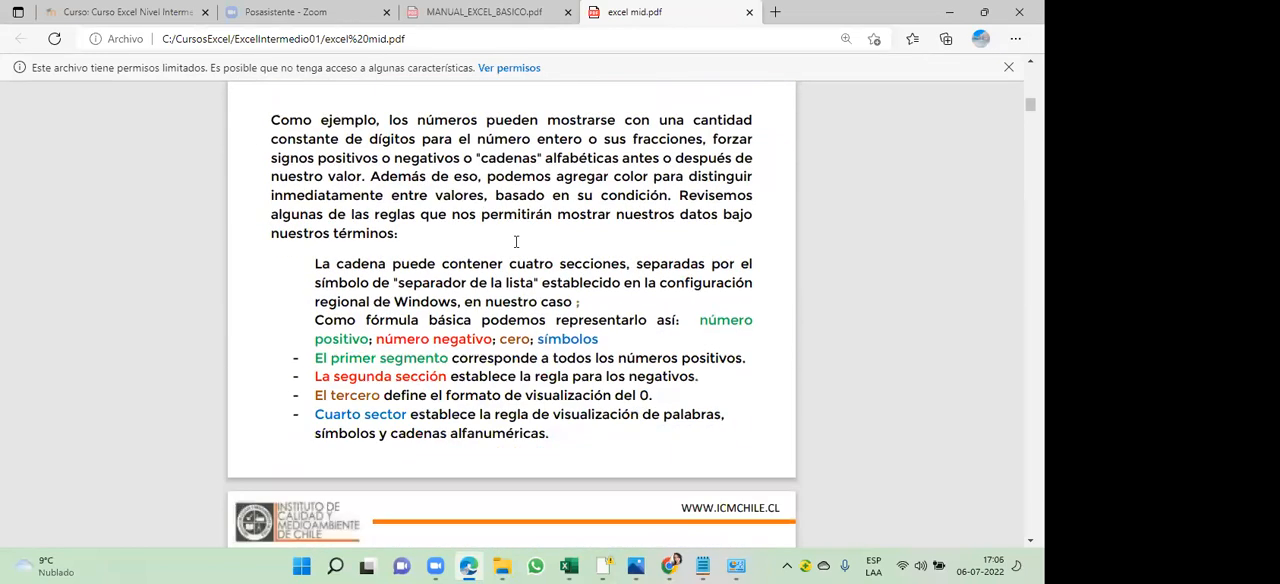
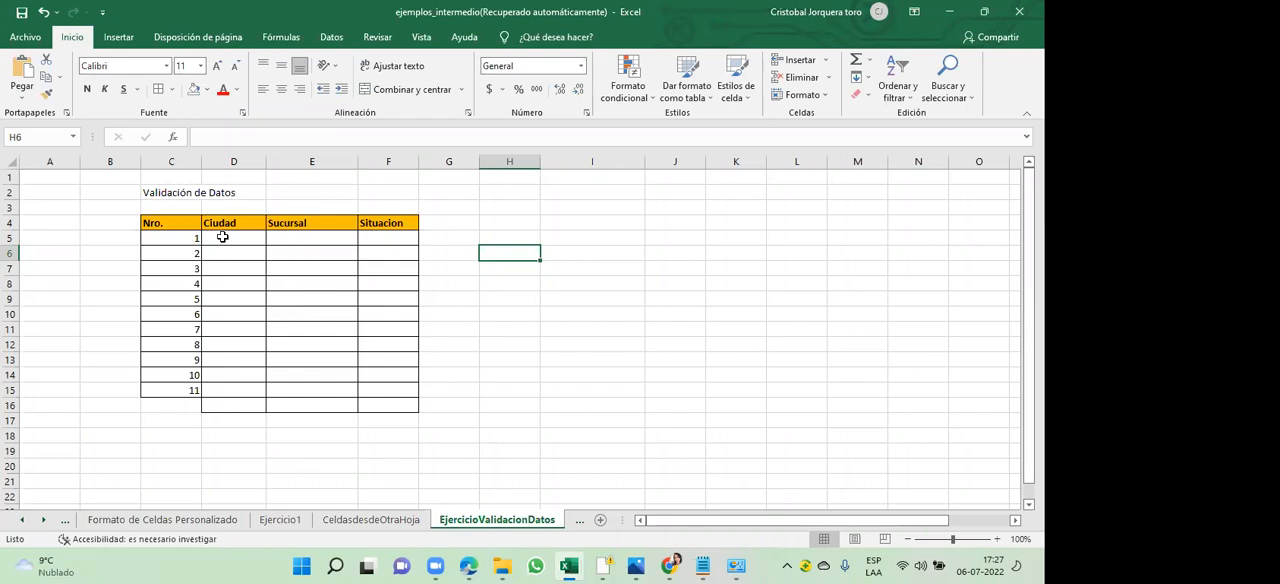
- Examine the Nro., Ciudad, Sucursal and Situacion columns of the Validación de Datos table
drag(176, 239, 180, 389)
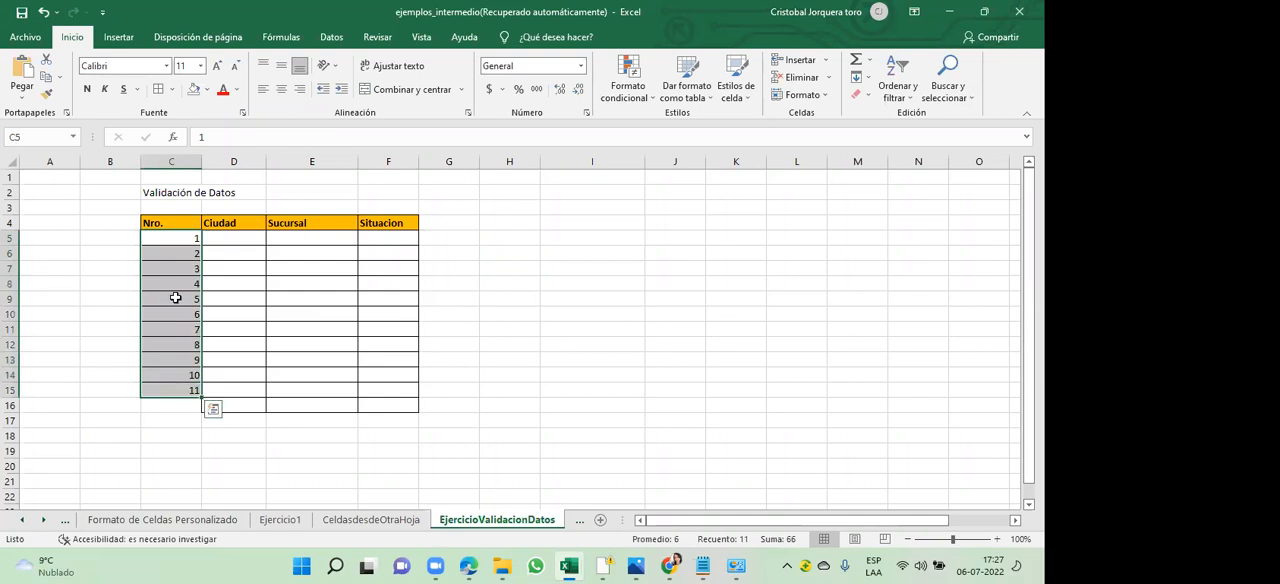
click(195, 241)
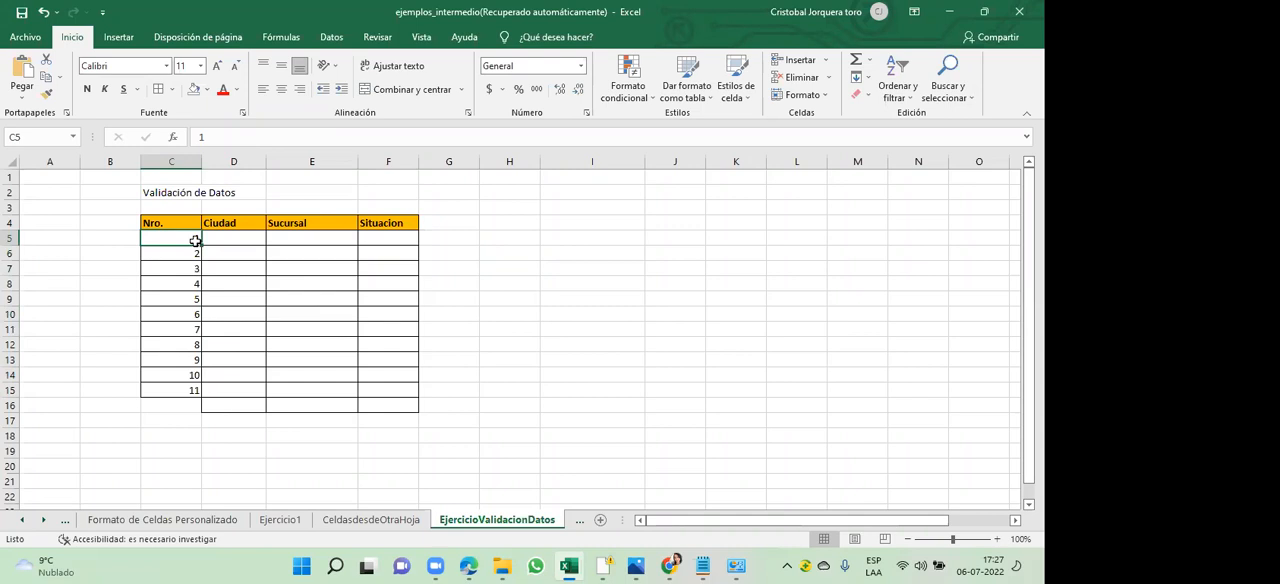
click(245, 227)
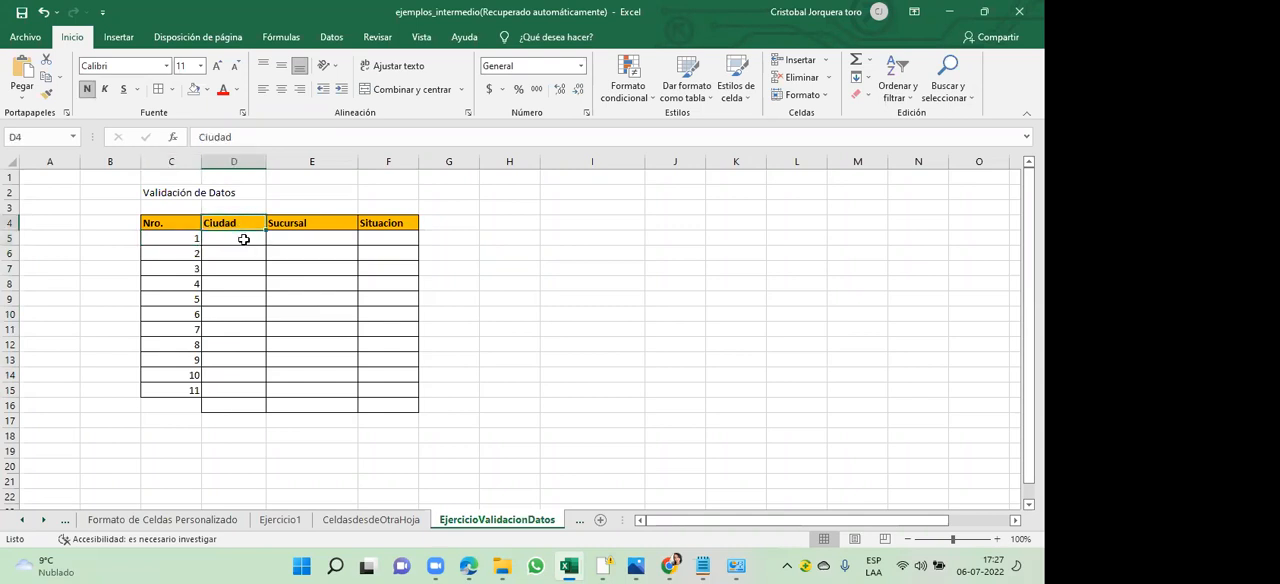
click(245, 241)
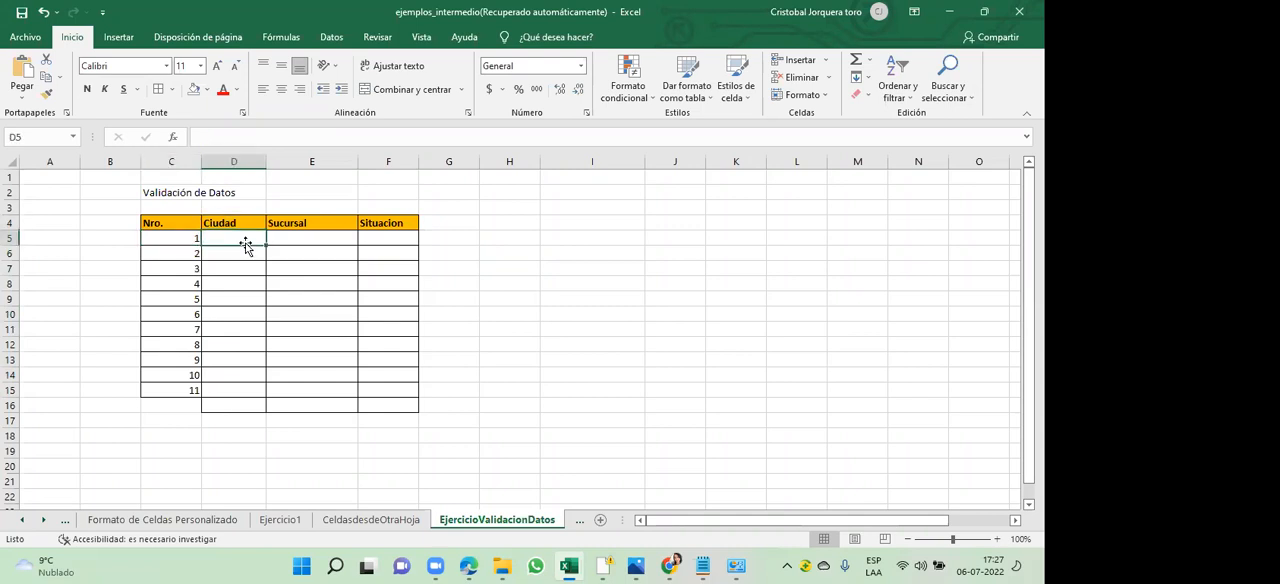
click(297, 226)
click(300, 240)
click(379, 225)
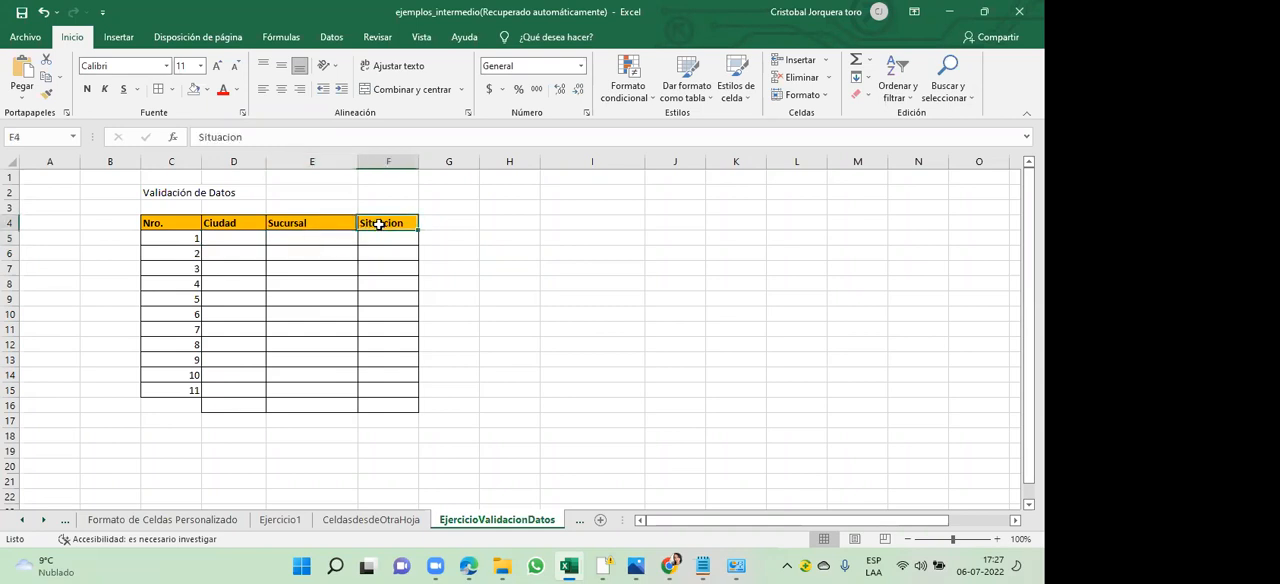
click(380, 241)
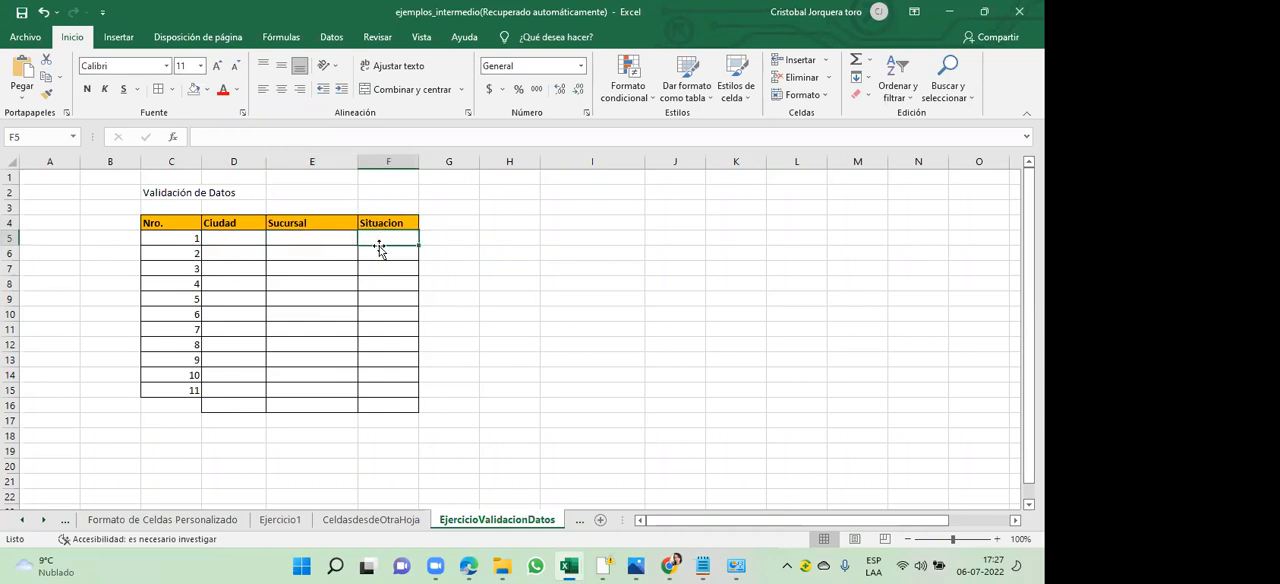
click(236, 224)
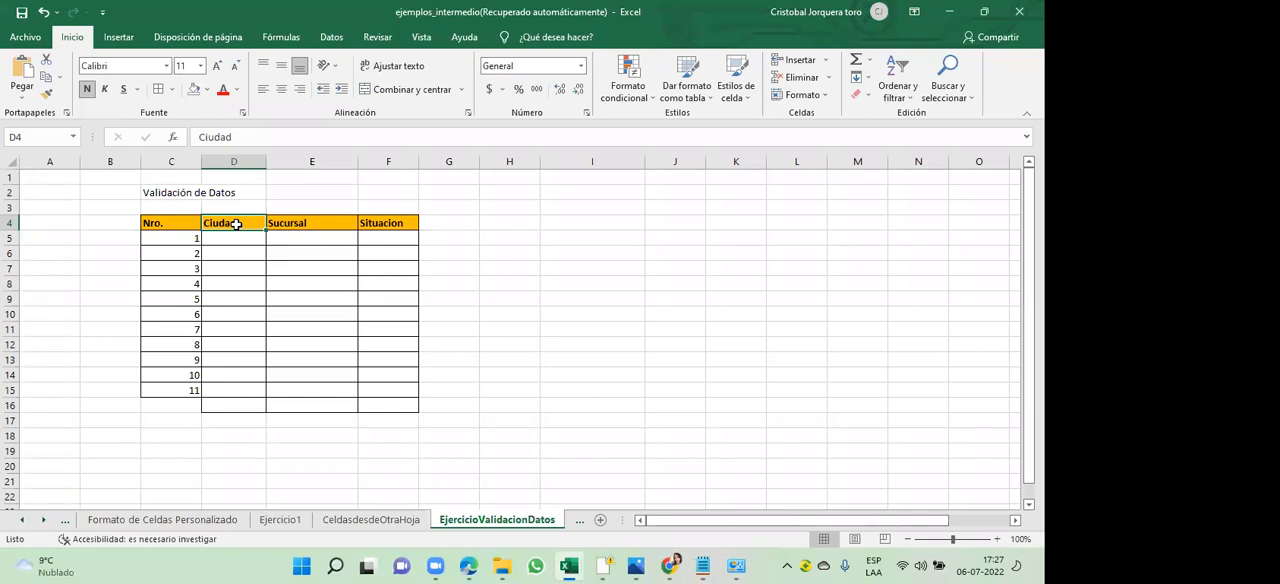
click(602, 224)
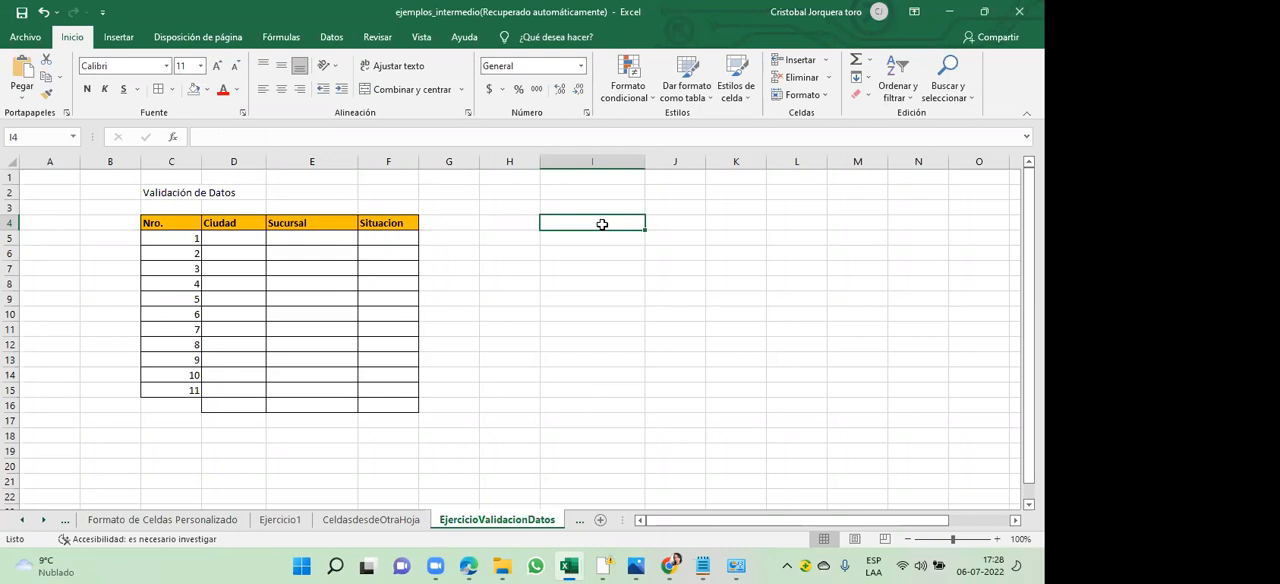
text(Santiago)
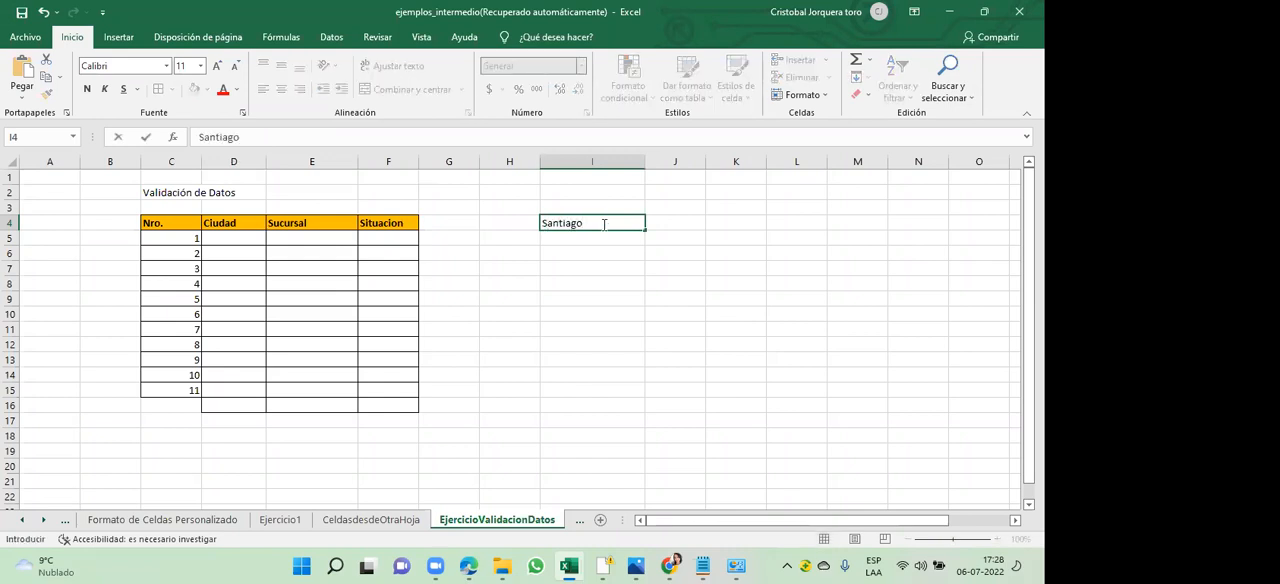
key(Return)
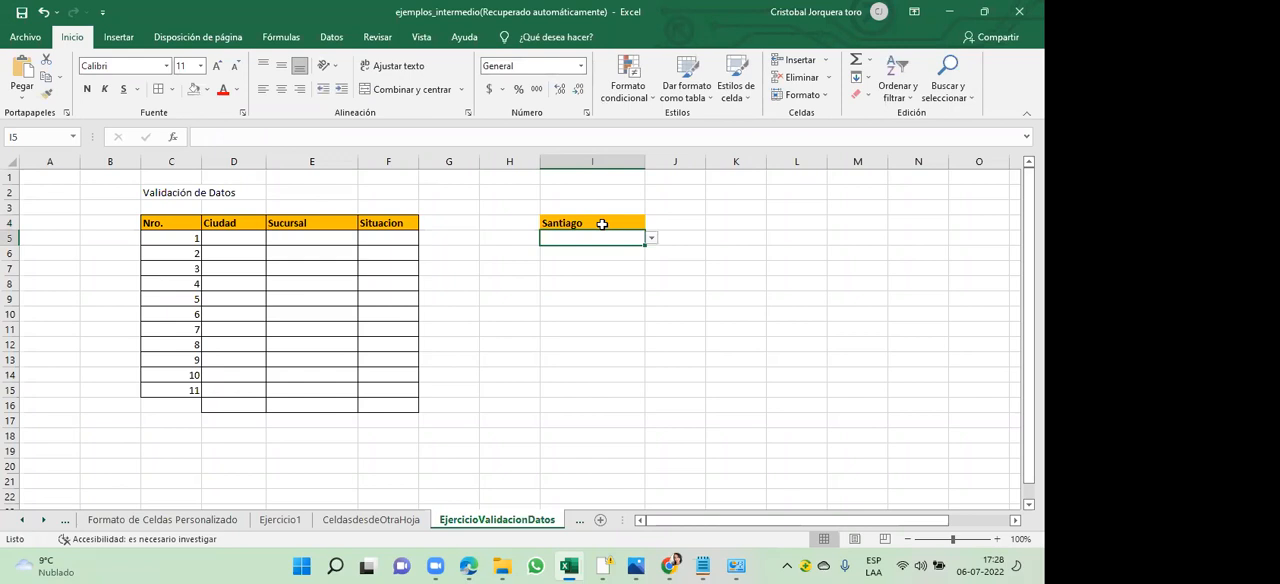
key(Down)
key(Up)
key(Up)
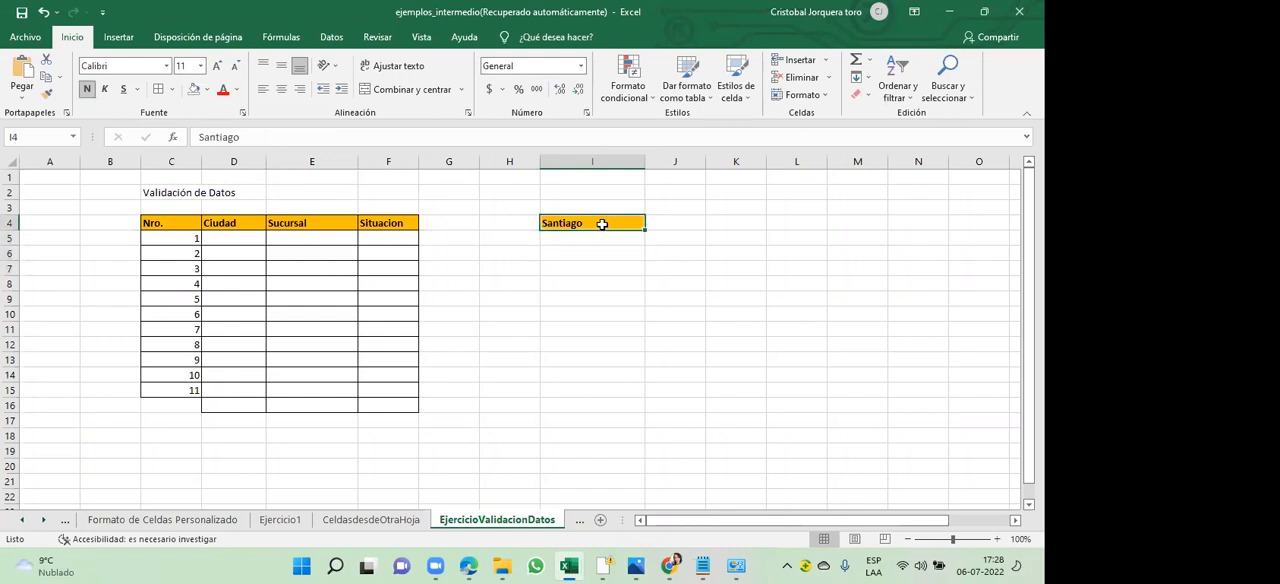
key(ctrl+z)
- Narrow column I to about the width of its neighbours and enter Santiago in cell J6 as the first city
click(681, 263)
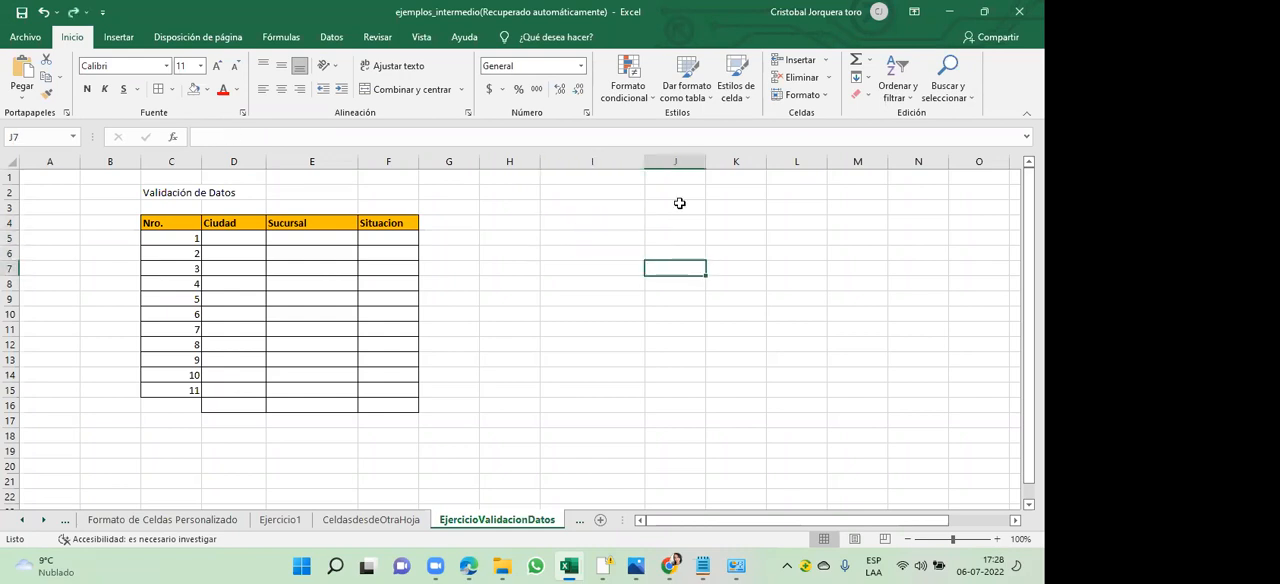
click(679, 223)
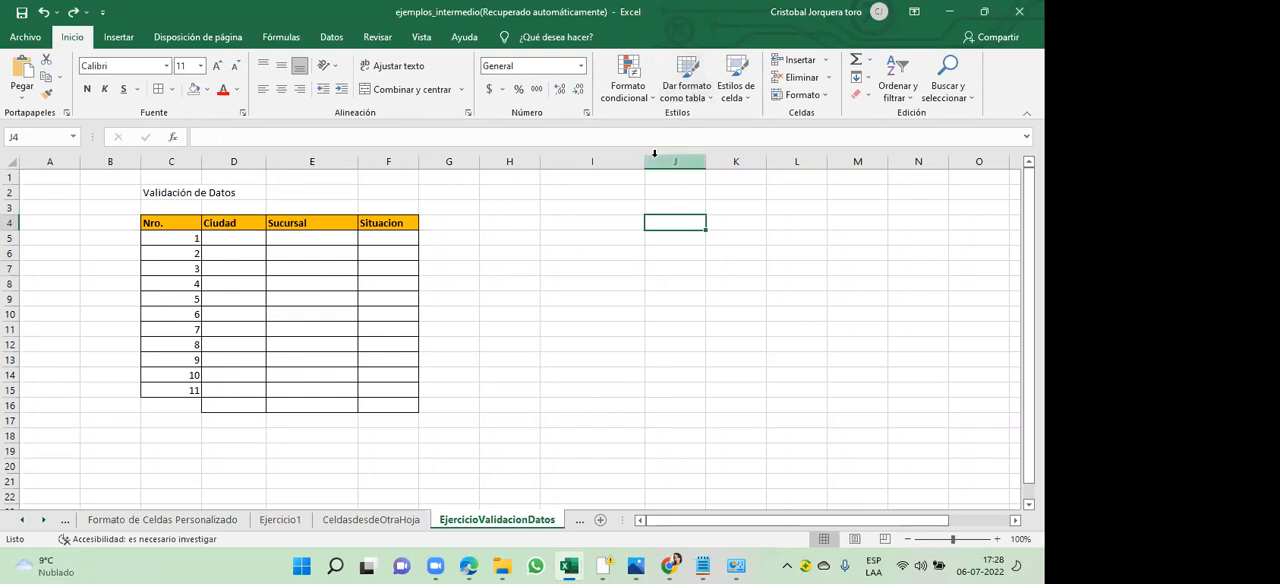
drag(643, 164, 598, 166)
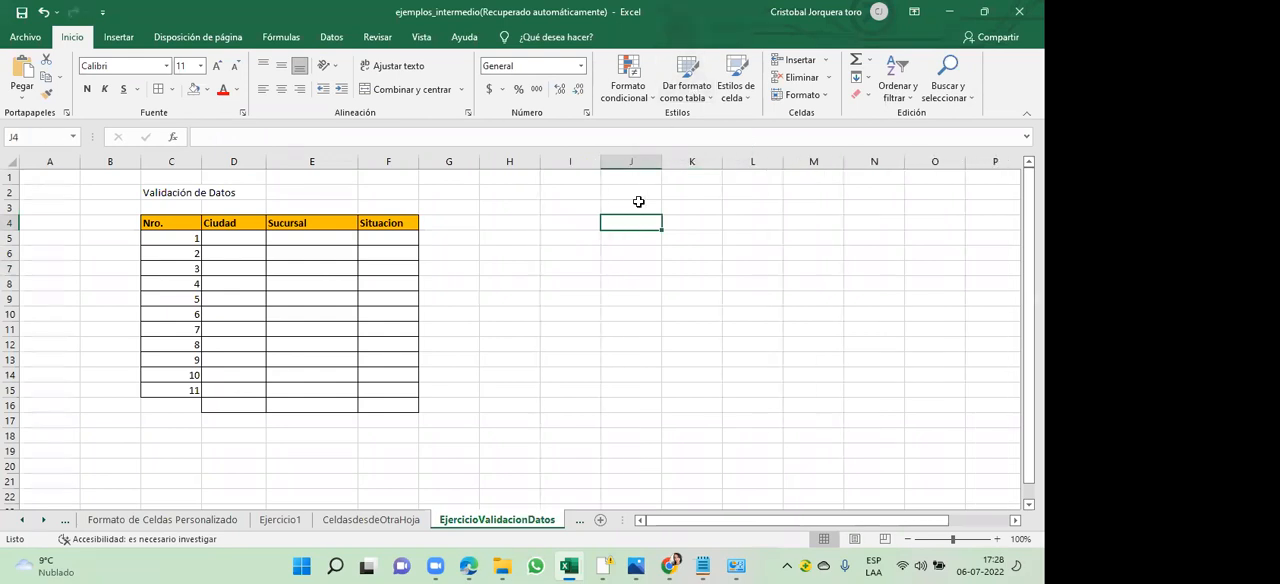
click(634, 250)
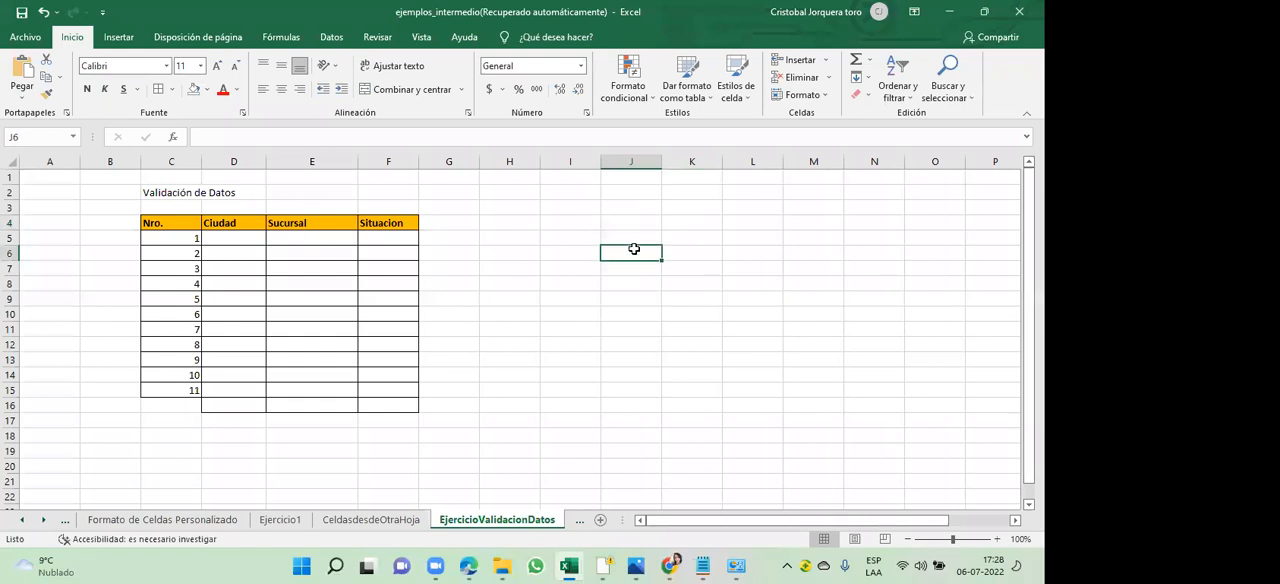
text(S)
click(634, 250)
text(tiago)
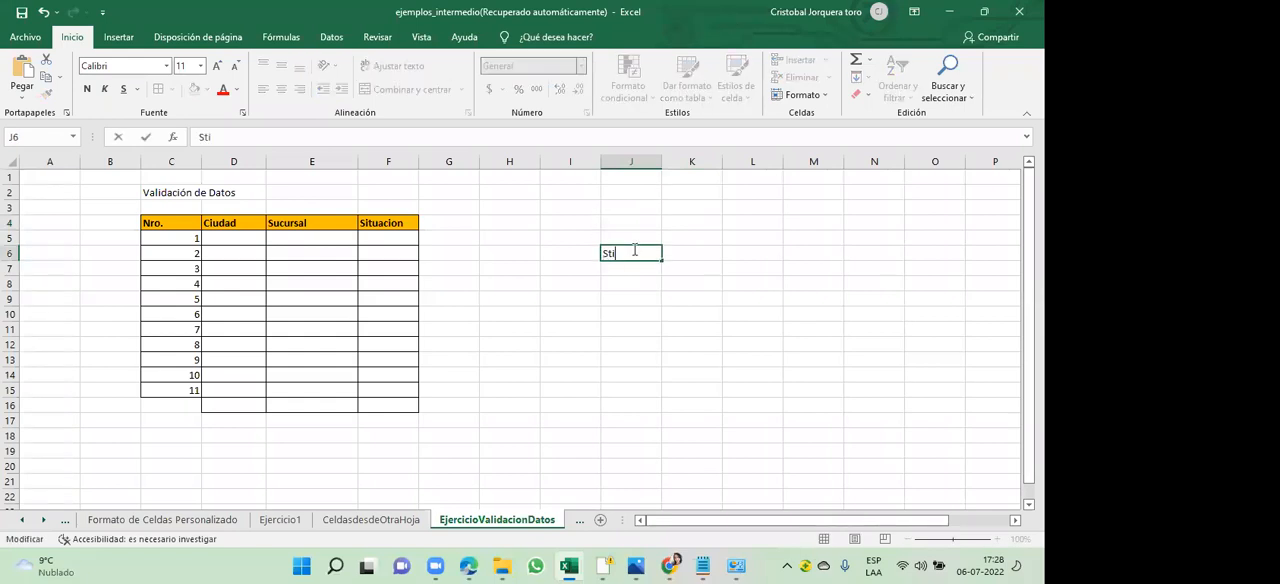
key(Left)
key(Left)
key(Left)
key(Left)
key(Left)
text(an)
click(634, 266)
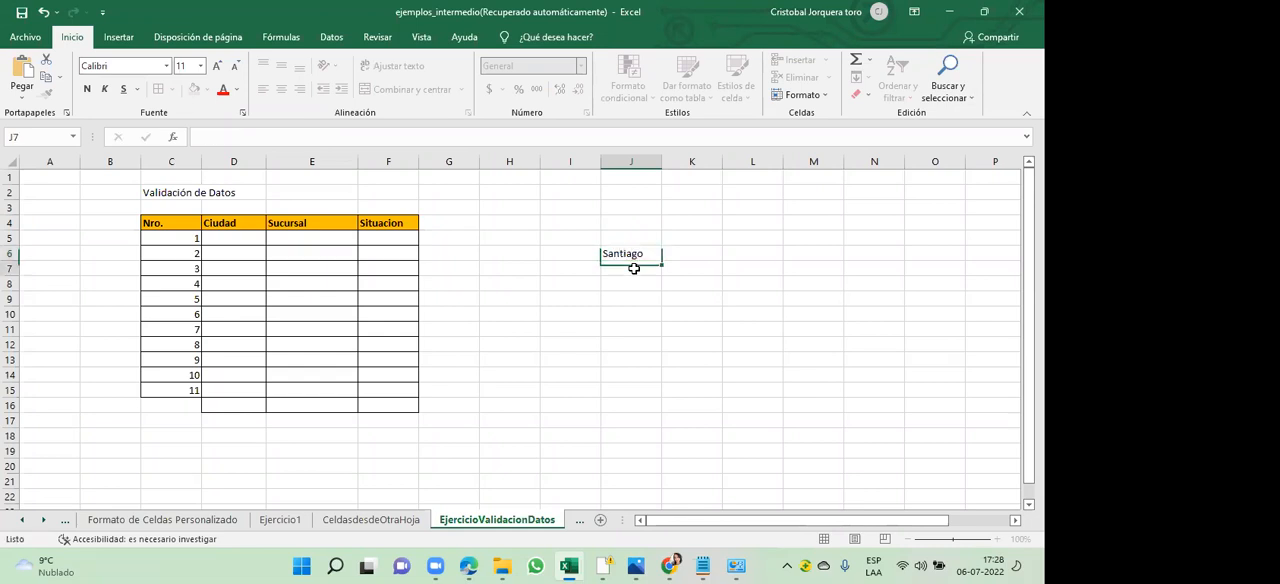
- Enter Concepción in cell J7, below Santiago
text(Con)
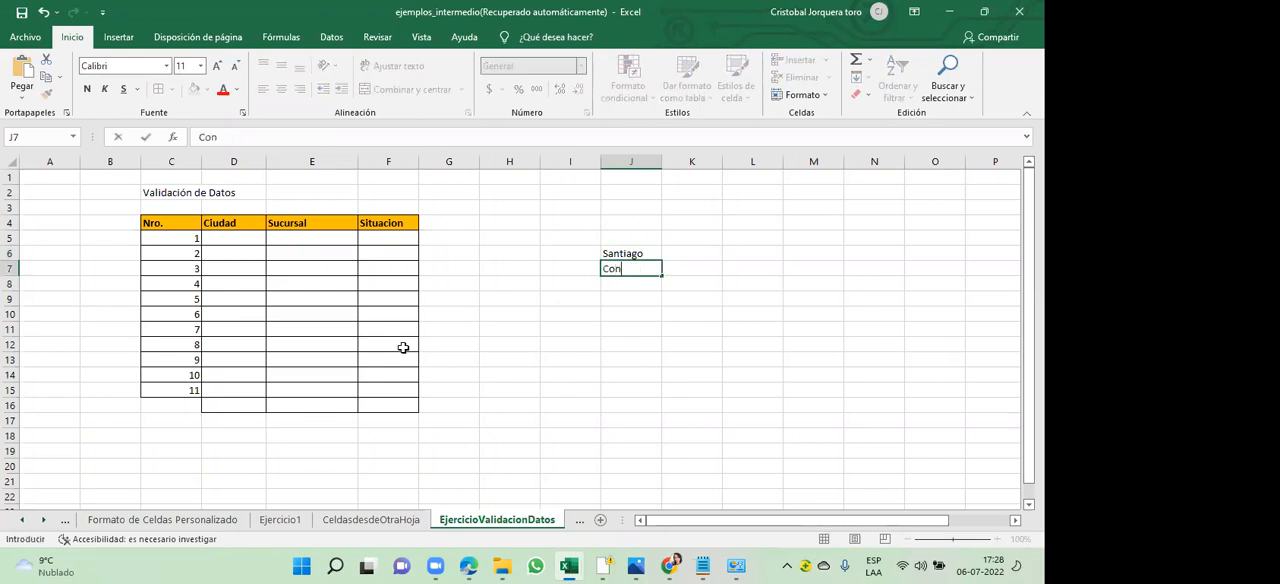
text(cepción)
click(611, 312)
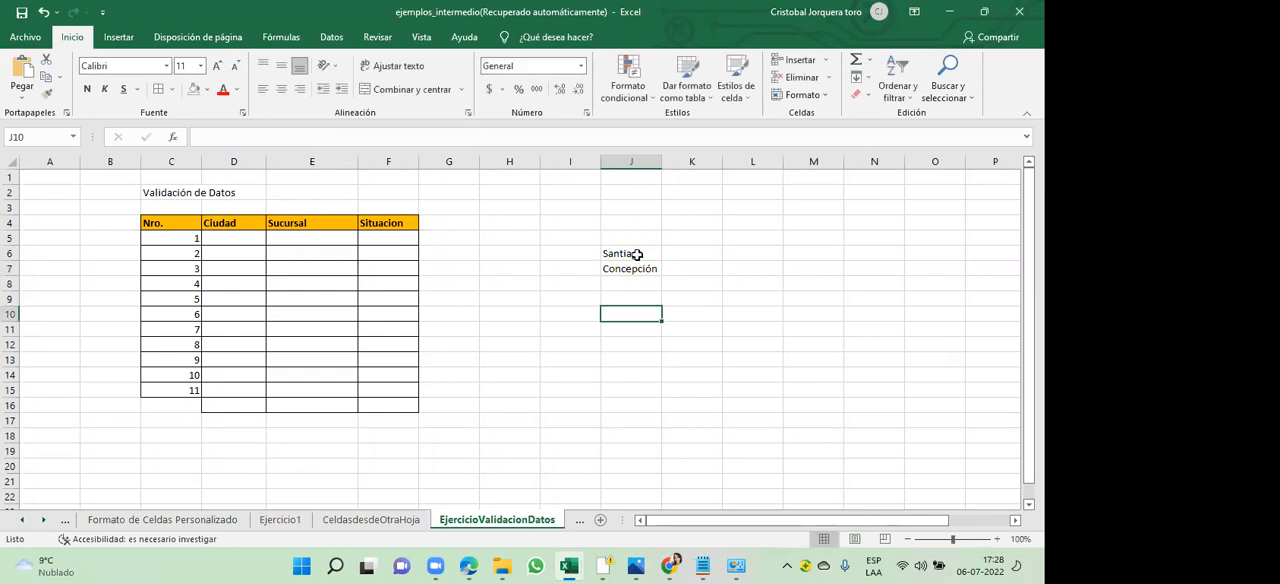
click(632, 257)
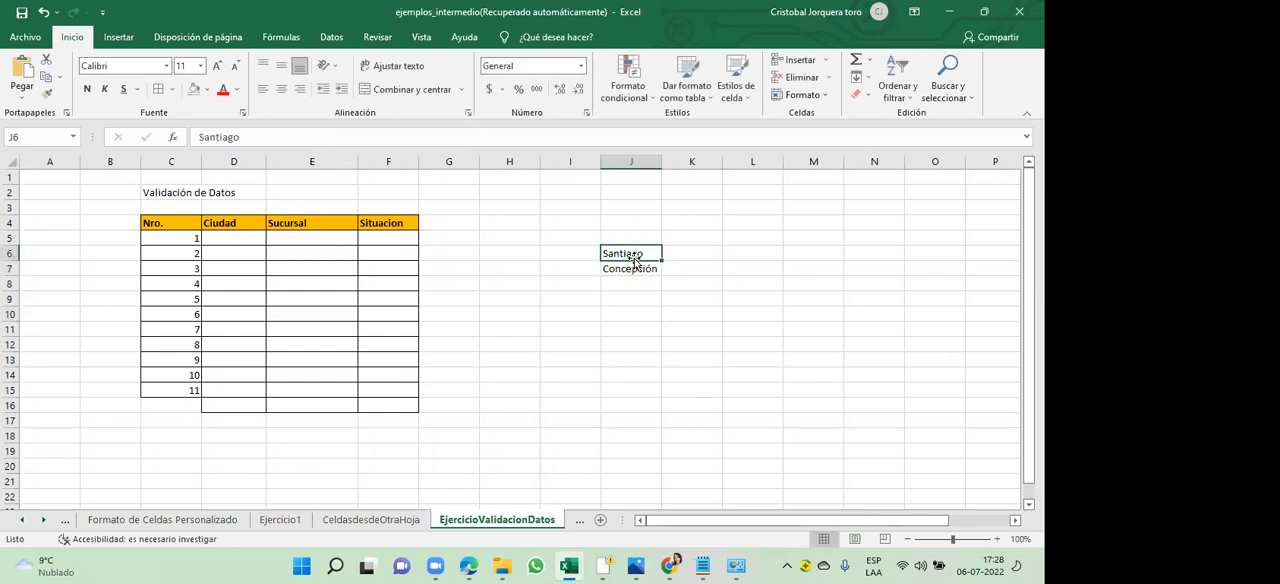
click(630, 268)
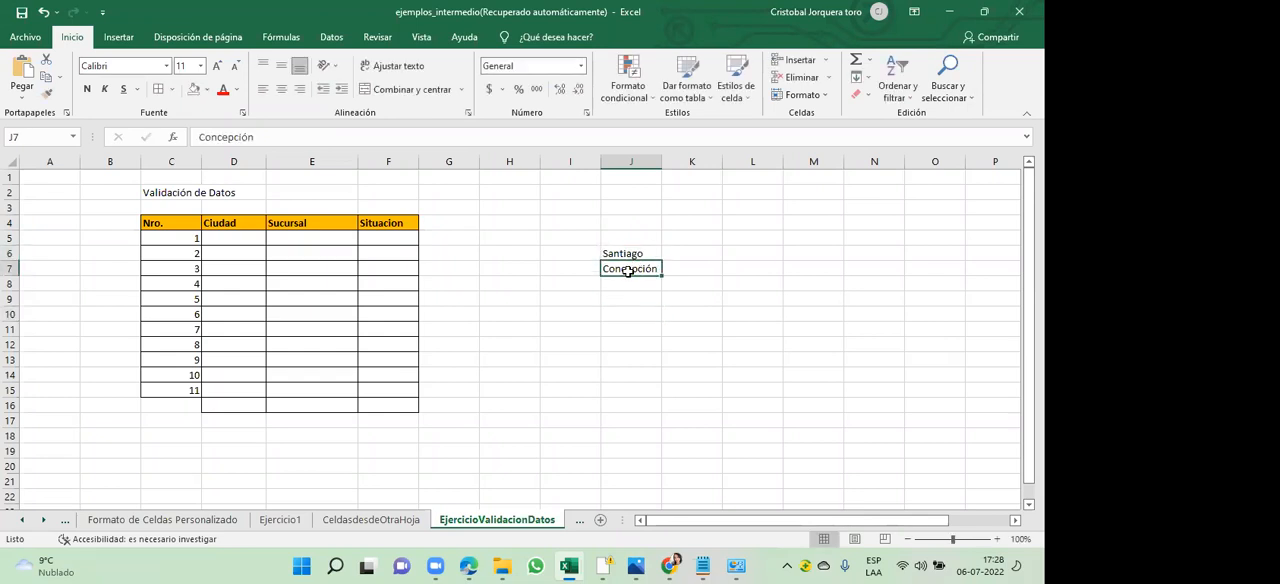
click(631, 256)
click(634, 294)
click(633, 281)
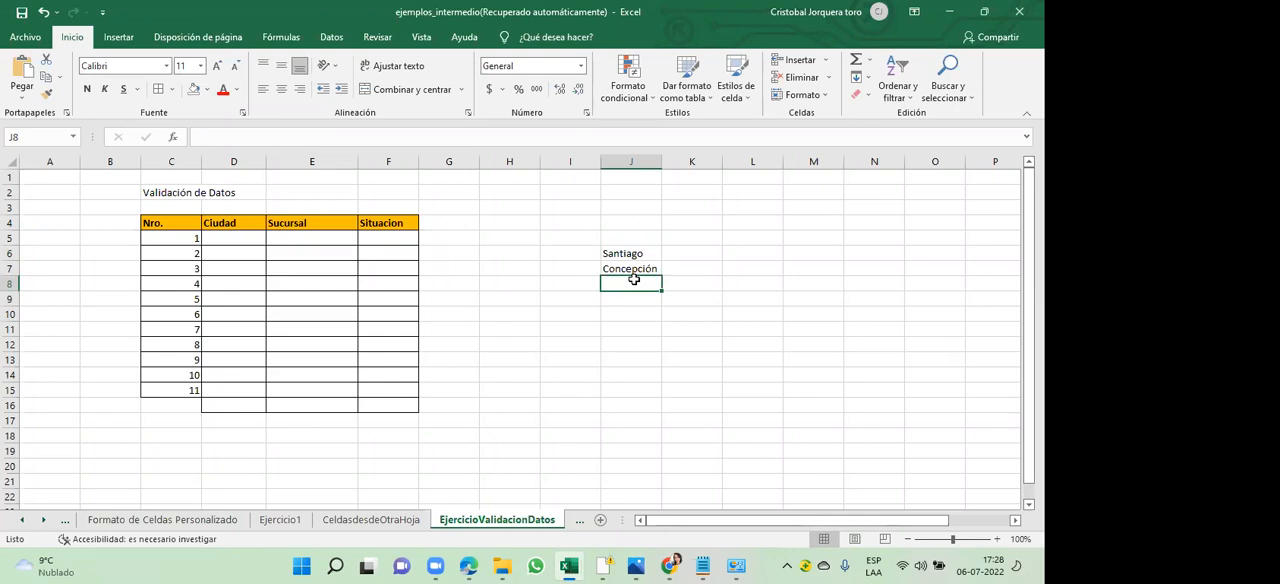
- Complete the city list with Temuco, Pto. Montt and Arica in cells J8 to J10
text(Temuco)
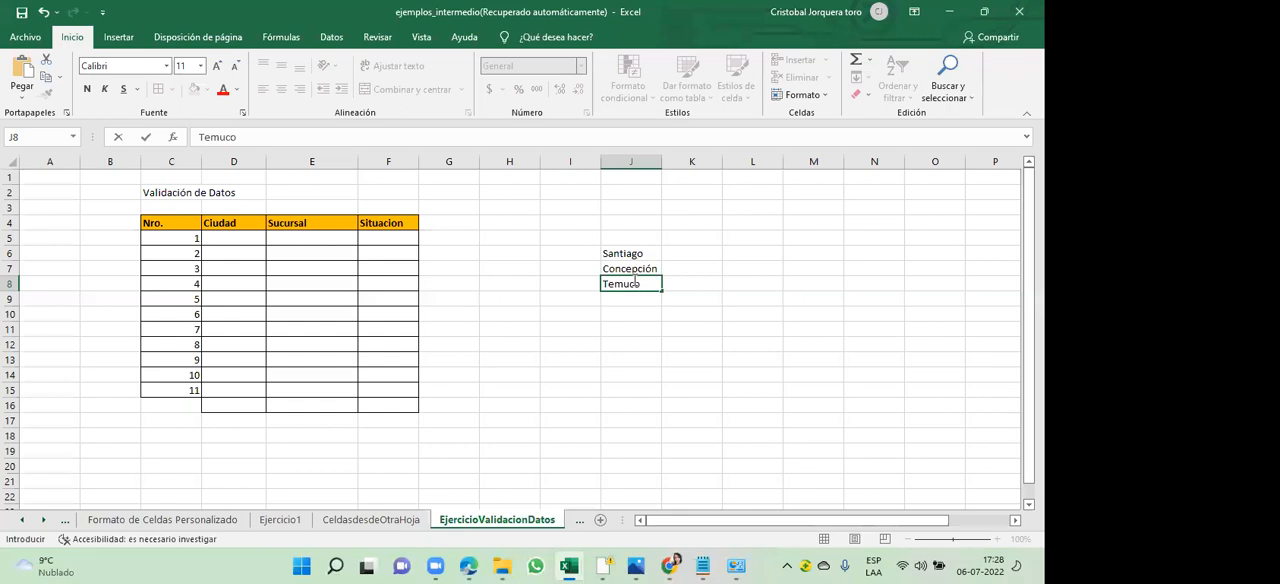
key(Return)
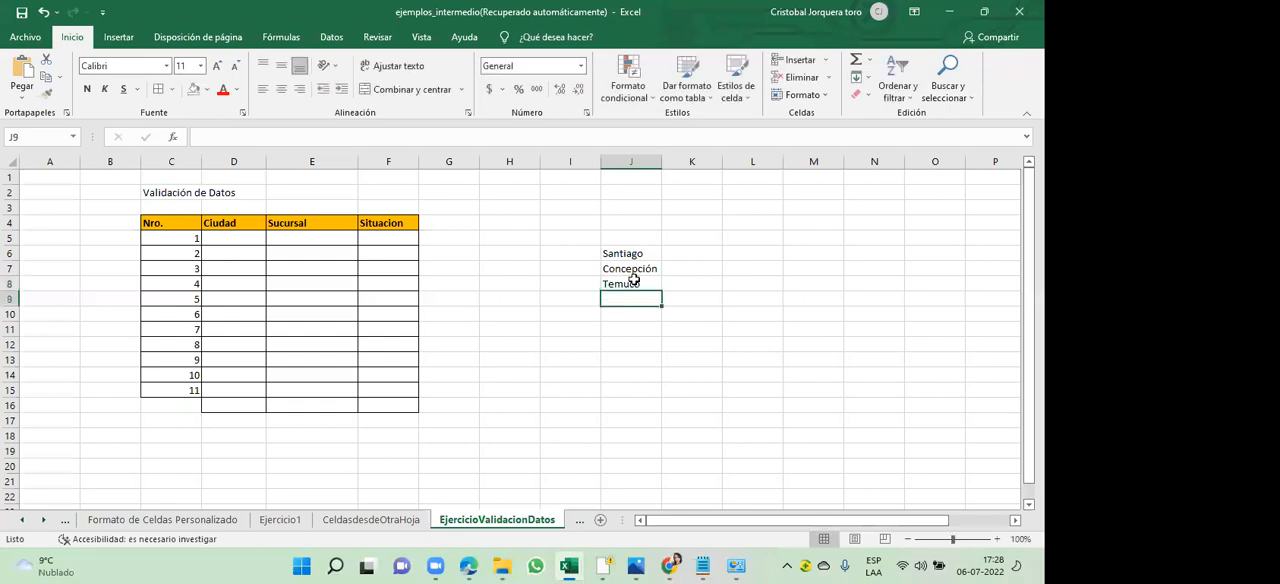
text(P)
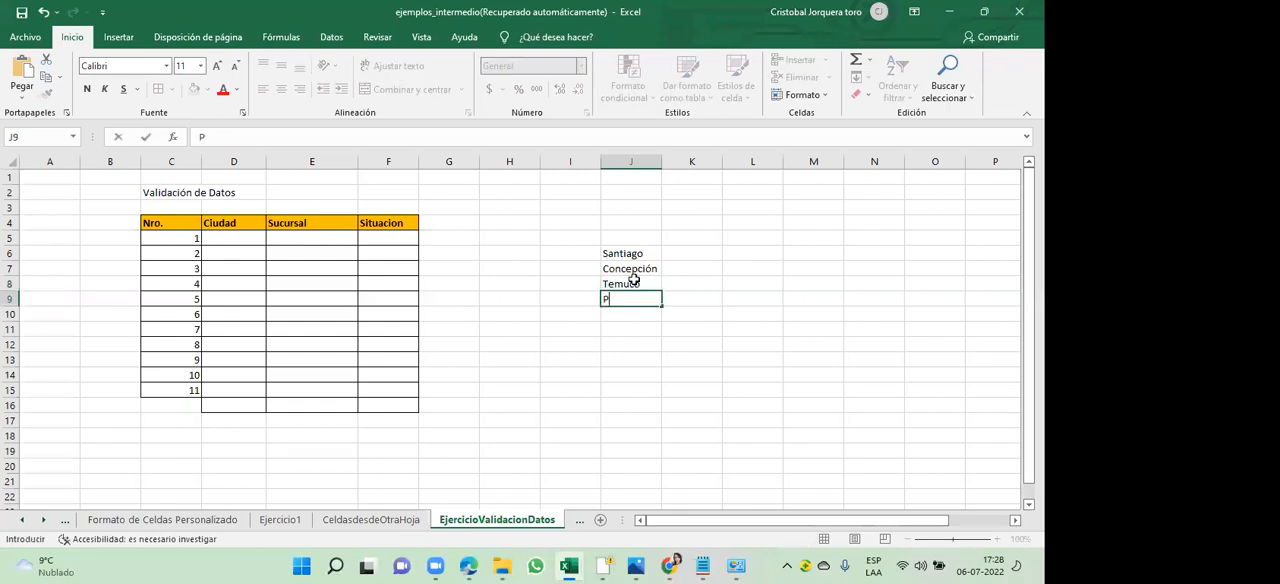
text(to. Montt)
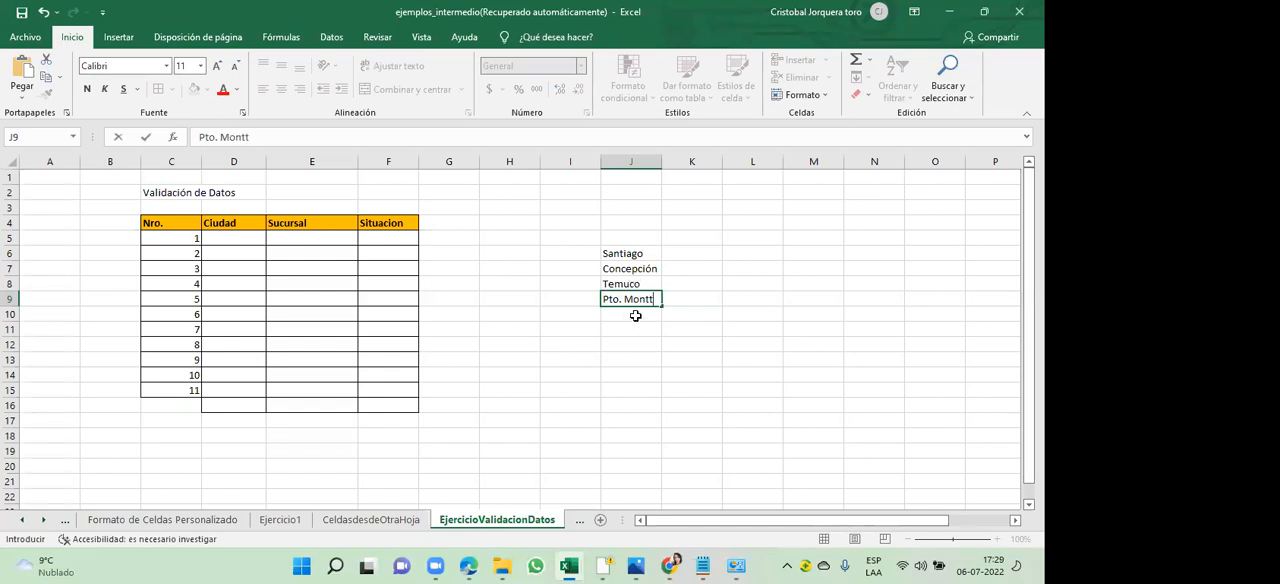
click(635, 314)
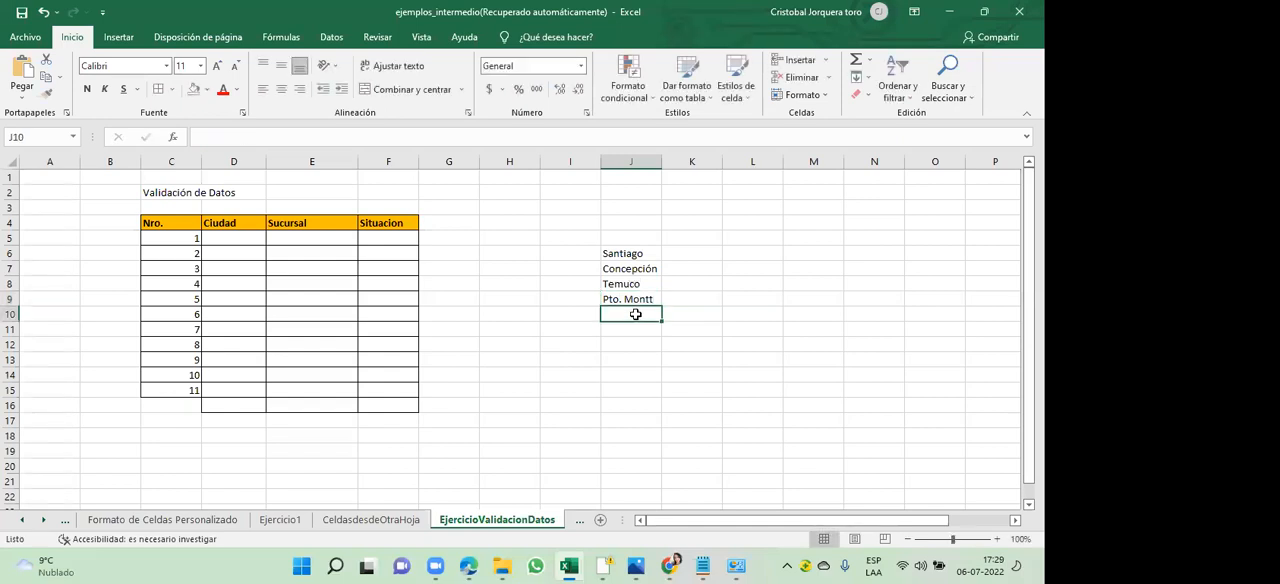
text(Arica)
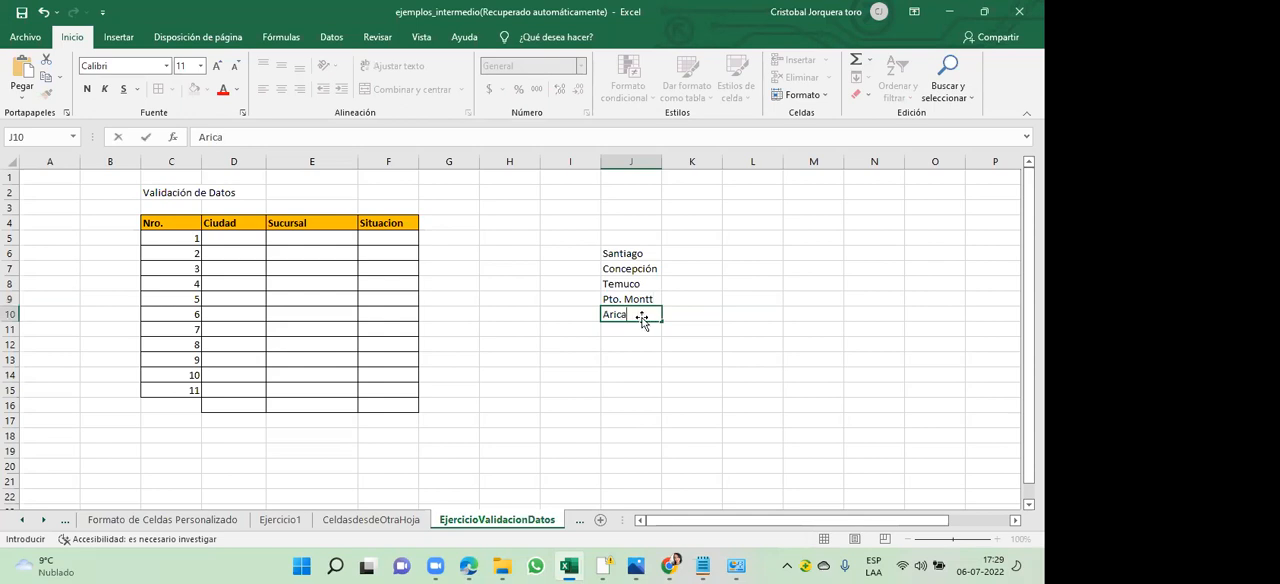
click(643, 372)
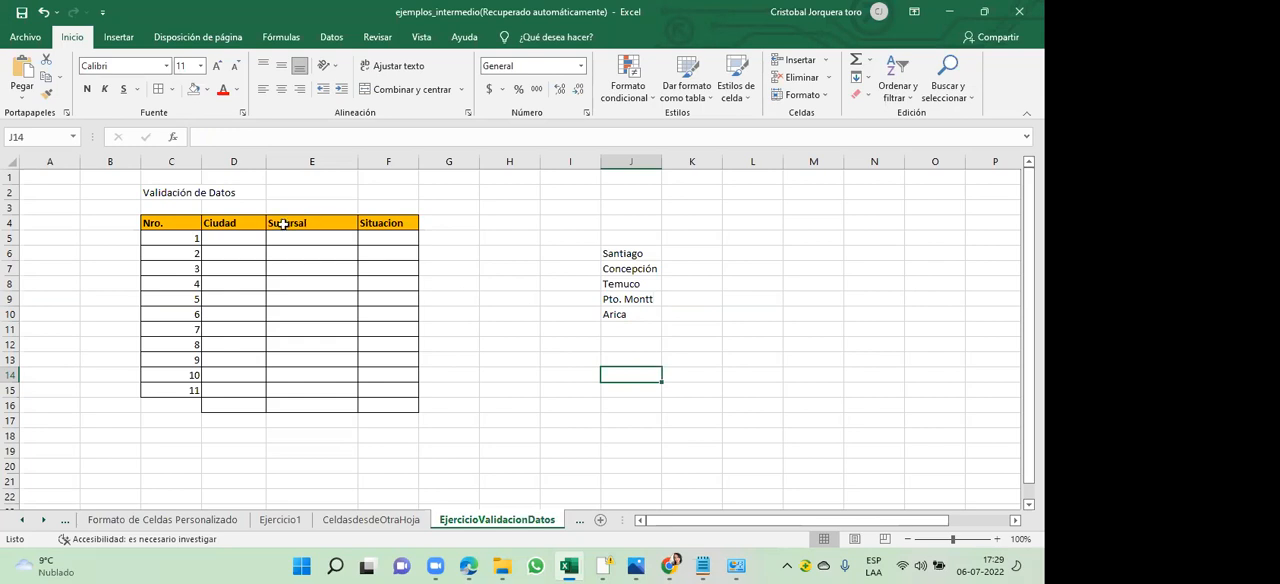
- Enter Valdivia in cell D5 as the Ciudad of row 1 and compare it with the city list in J6:J10
click(238, 240)
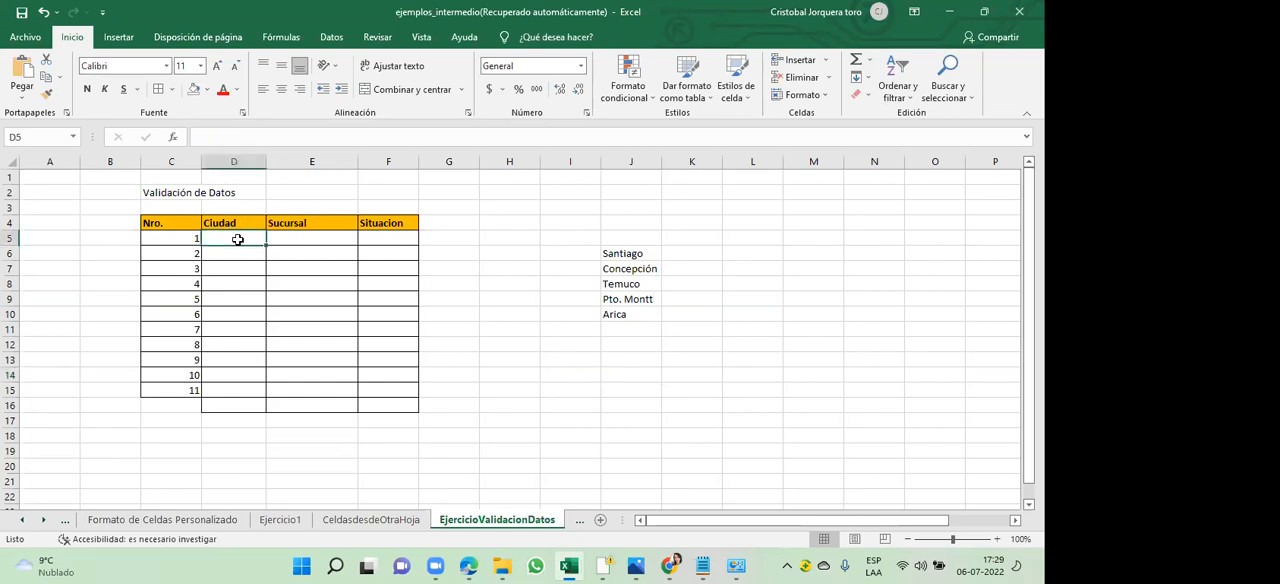
text(V)
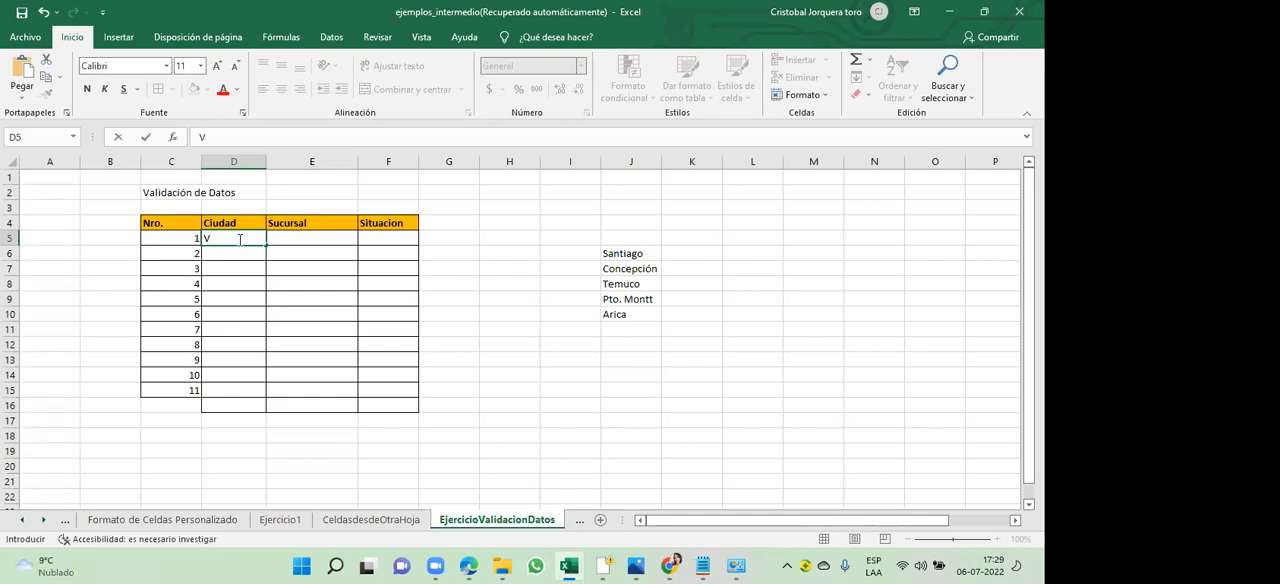
text(aldivia)
key(Return)
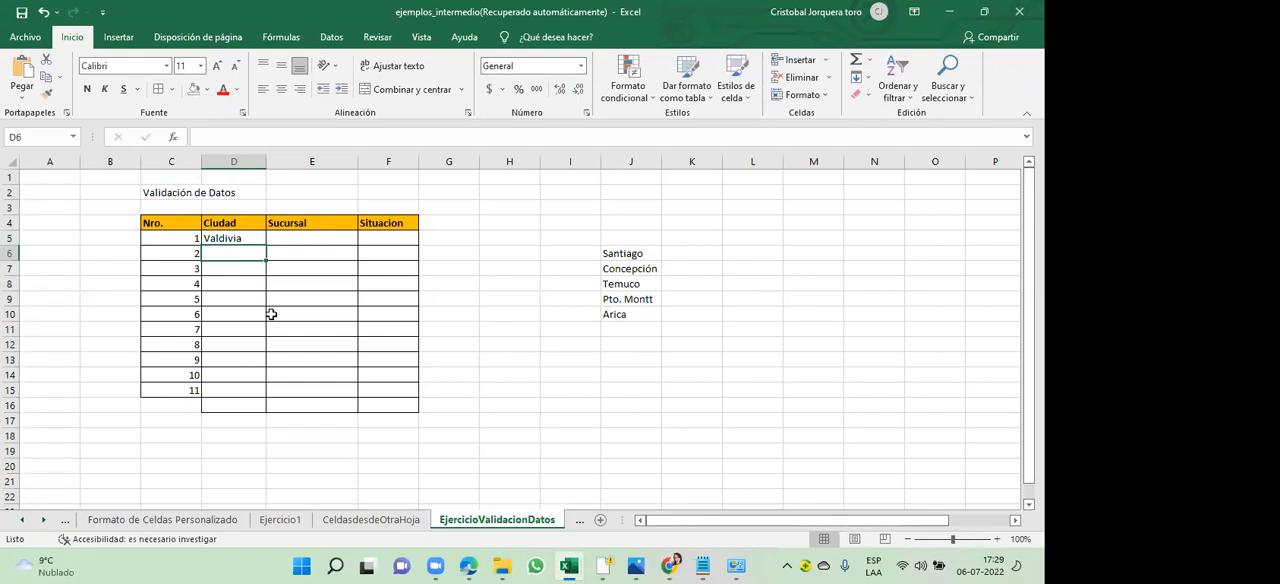
click(233, 239)
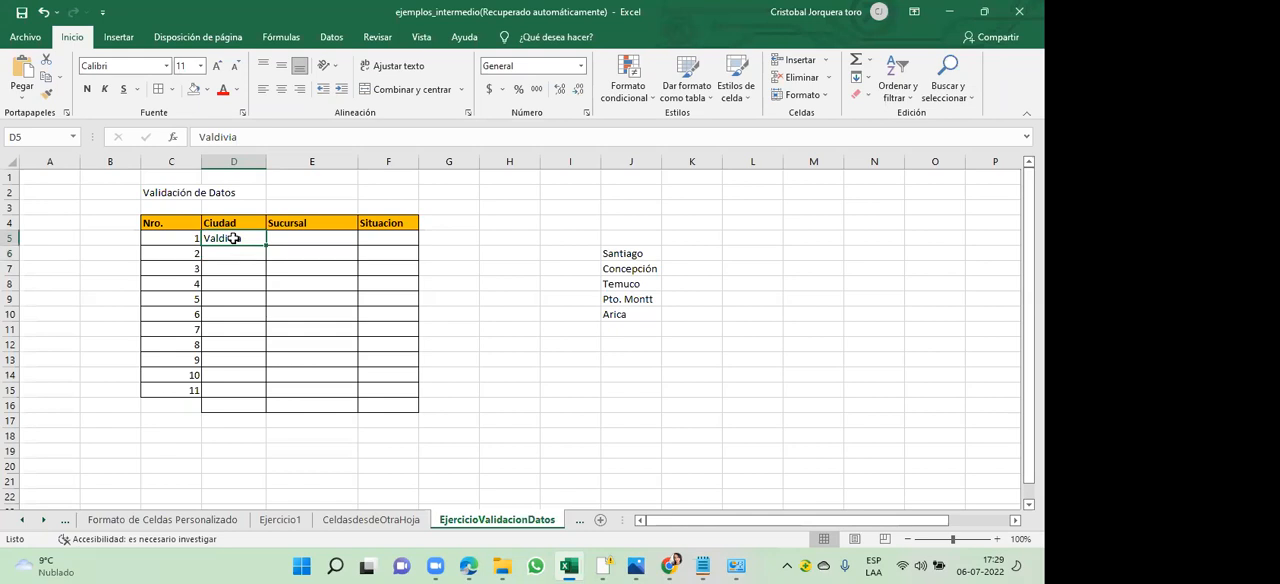
drag(623, 253, 622, 315)
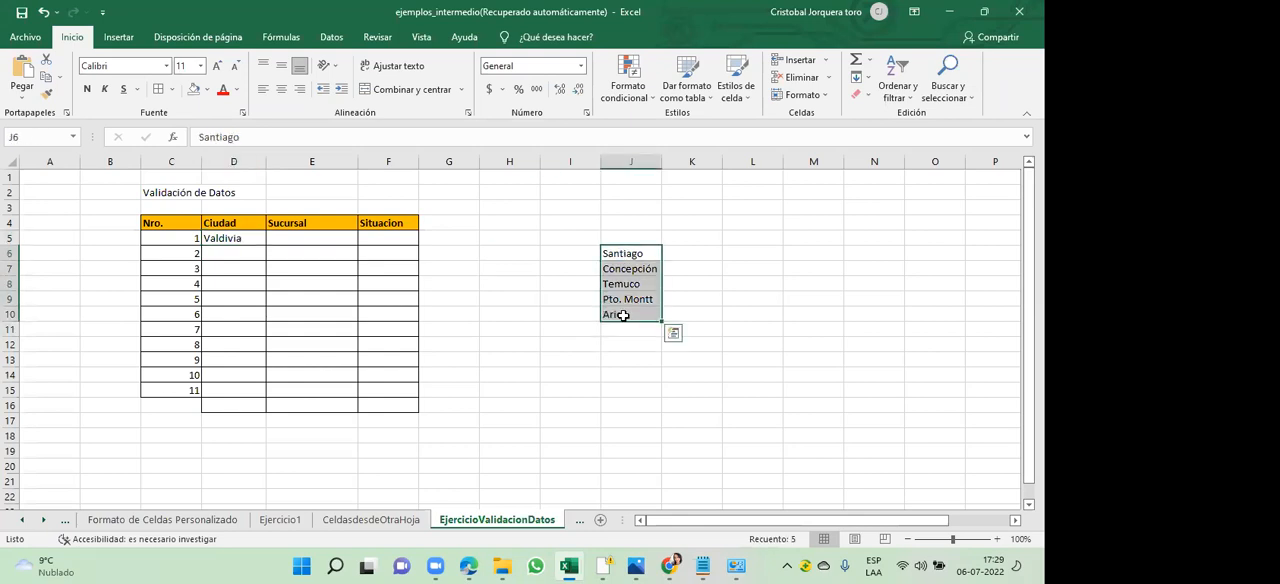
click(243, 239)
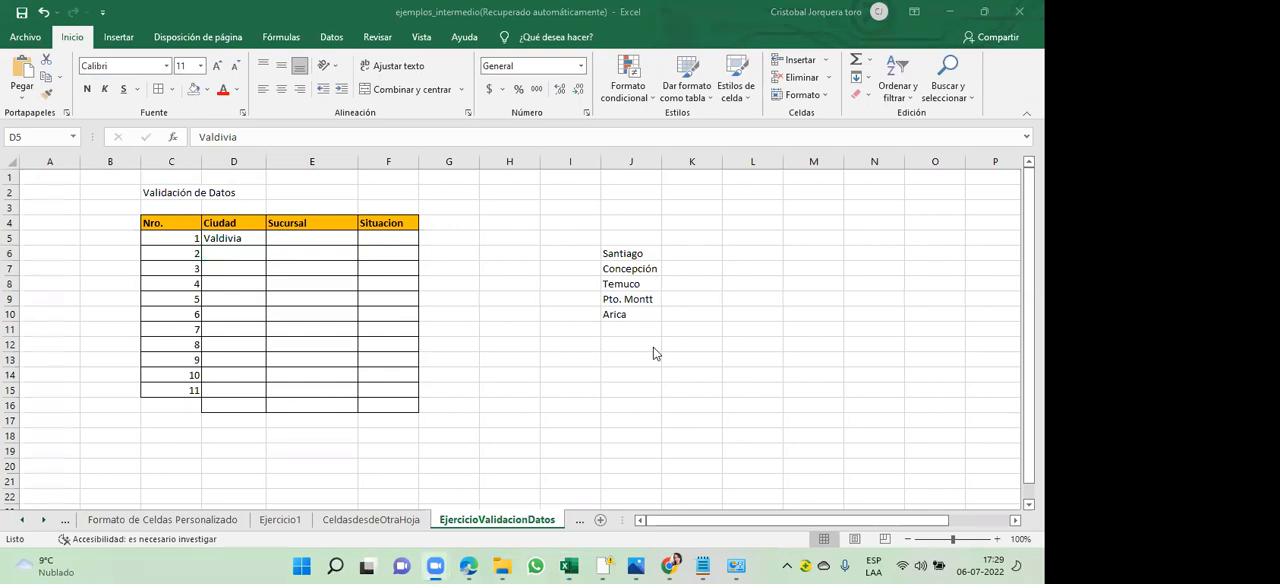
- Clear the Valdivia entry from cell D5, the Ciudad of row 1
click(232, 238)
key(Delete)
drag(246, 240, 236, 391)
click(236, 391)
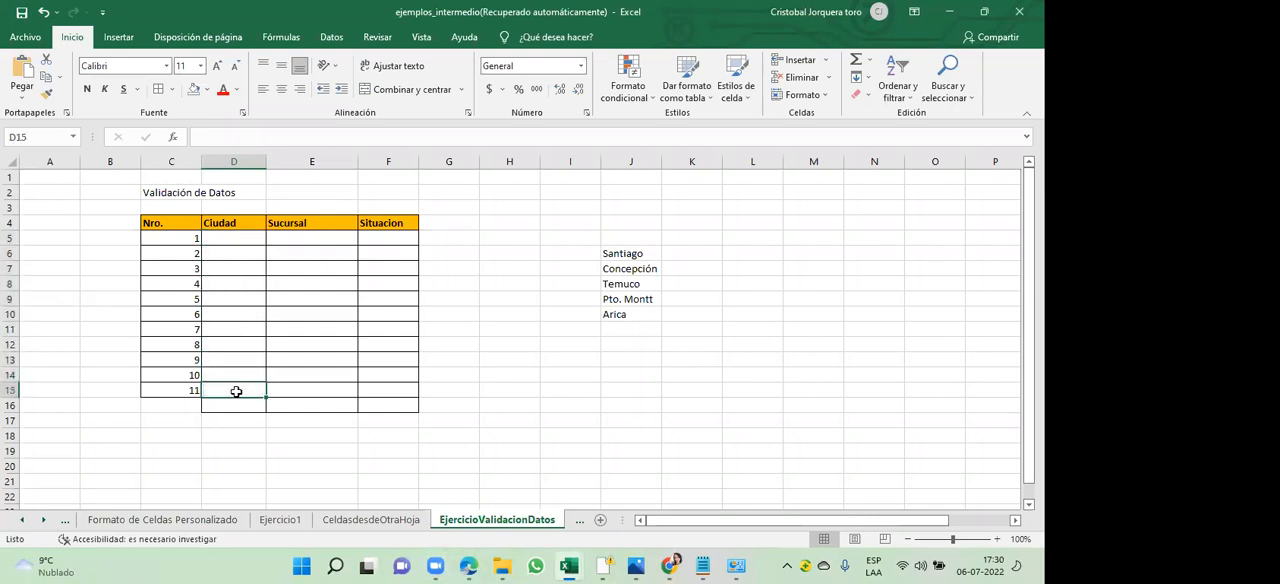
click(242, 242)
drag(241, 286, 234, 392)
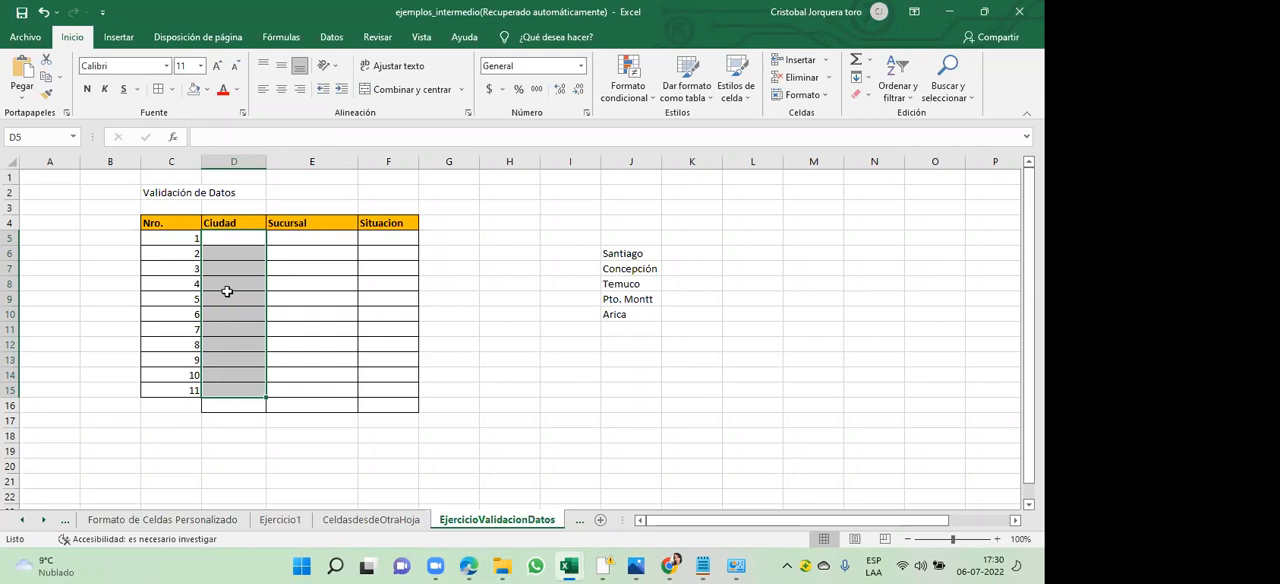
click(296, 177)
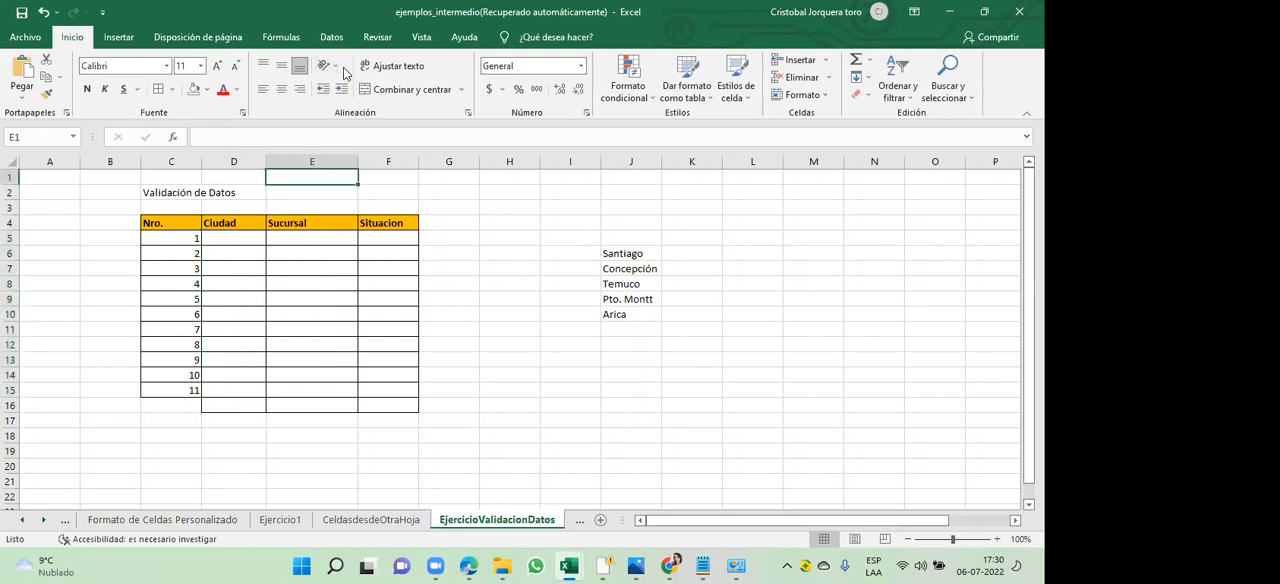
- Start a data validation rule for the Ciudad cells D5:D15 that allows values from a Lista
drag(286, 208, 236, 390)
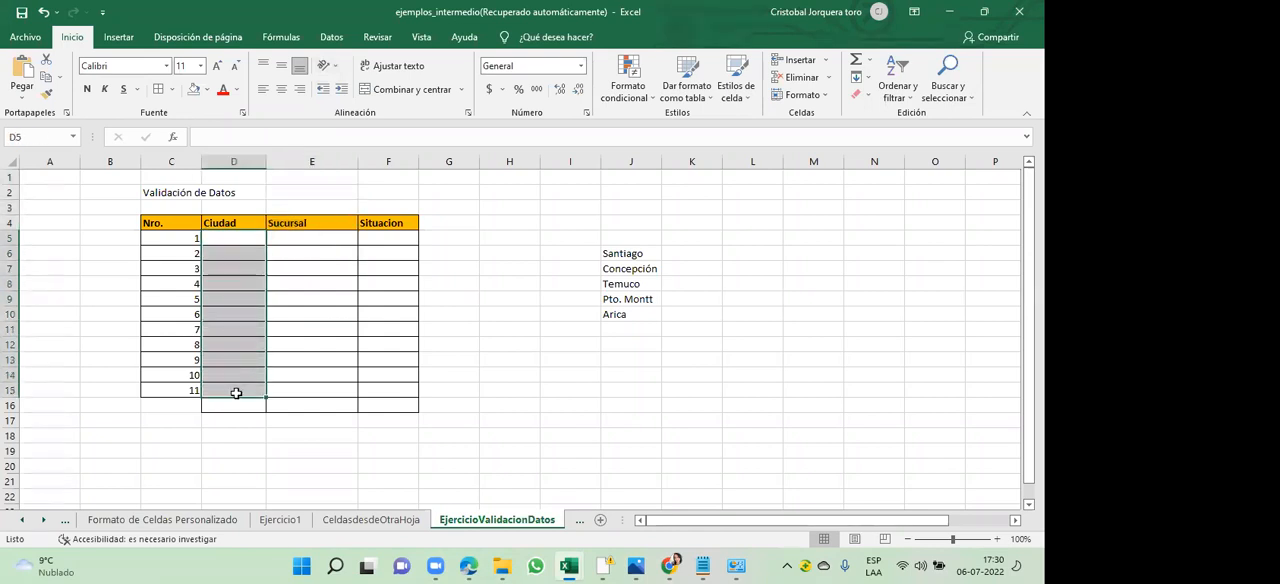
click(334, 39)
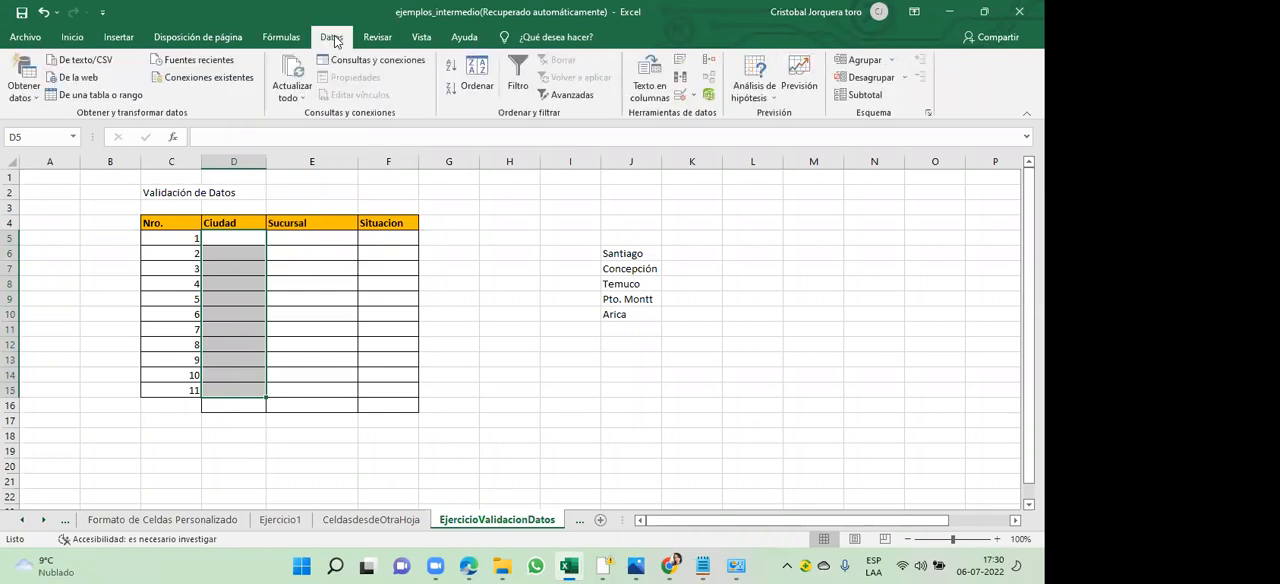
click(696, 99)
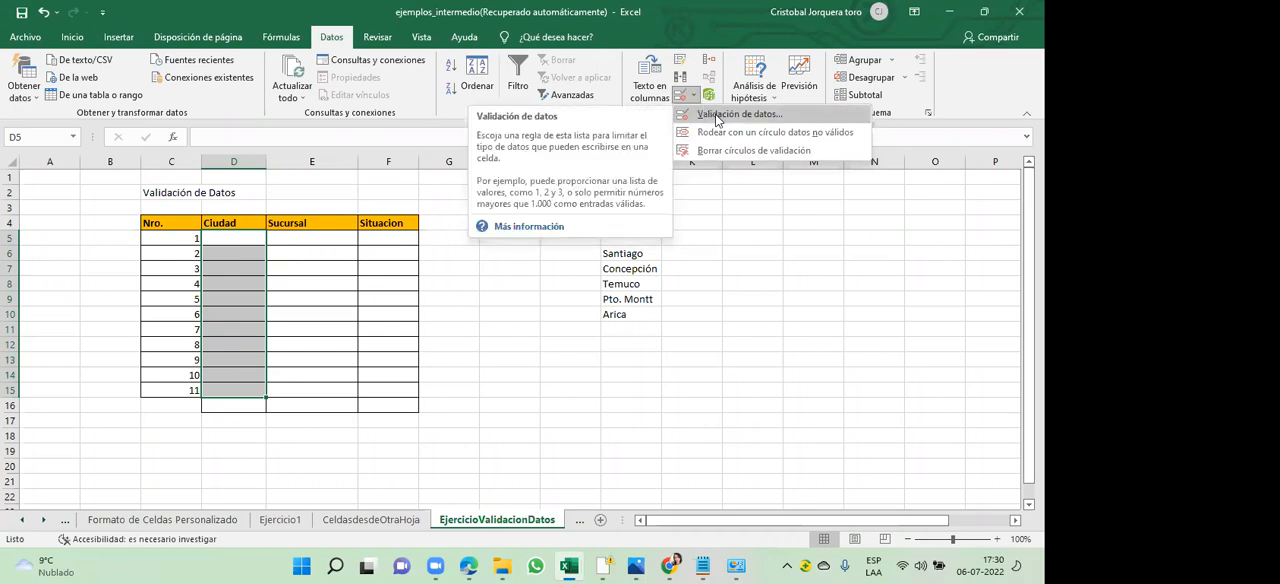
click(716, 116)
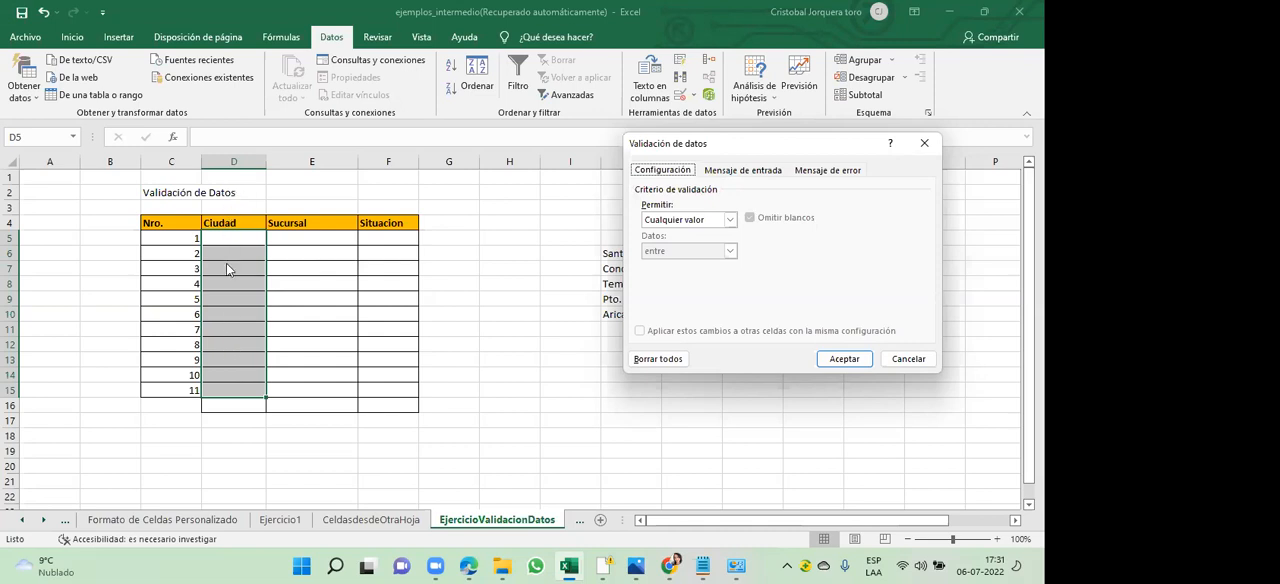
click(730, 220)
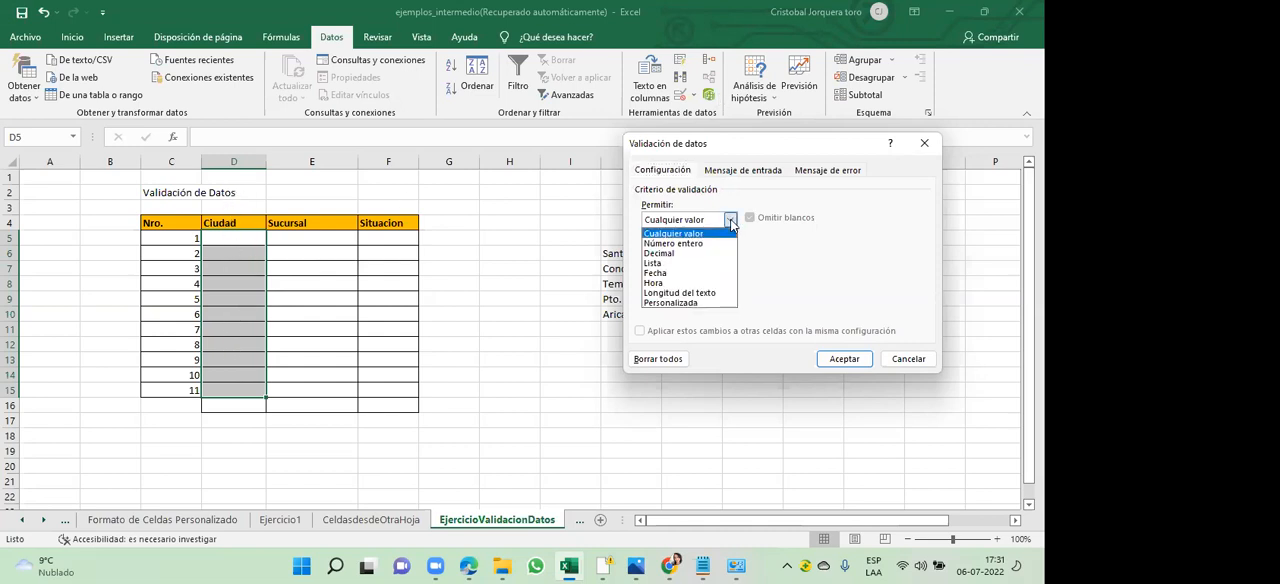
click(687, 263)
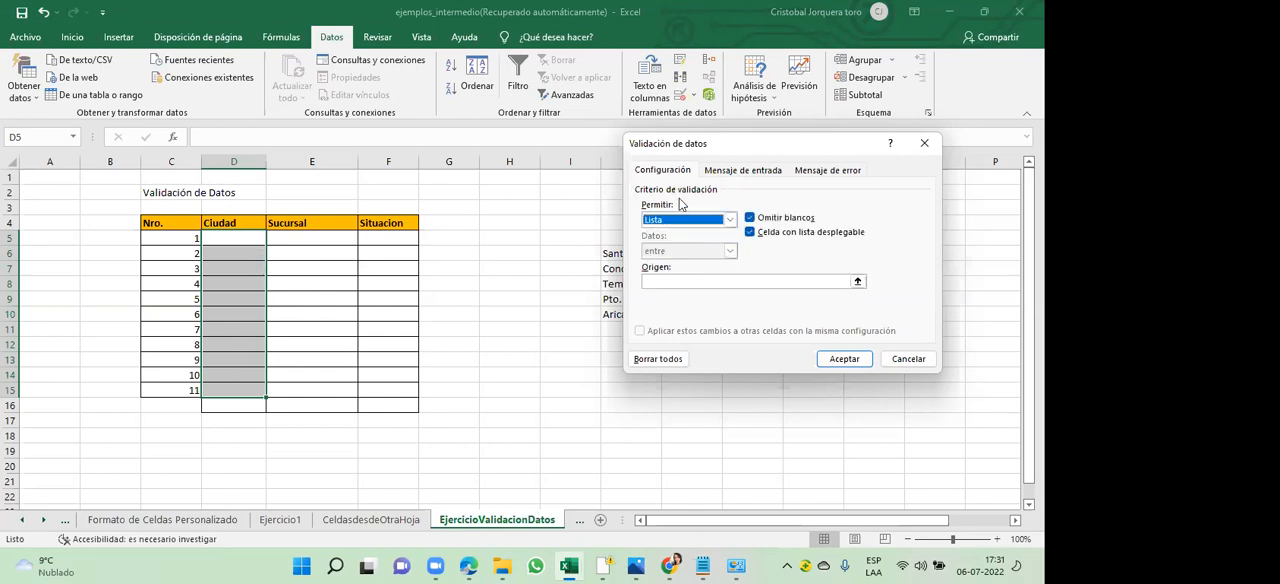
- Set the origin of the validation list to the cities in J6:J10 (=$J$6:$J$10)
click(858, 283)
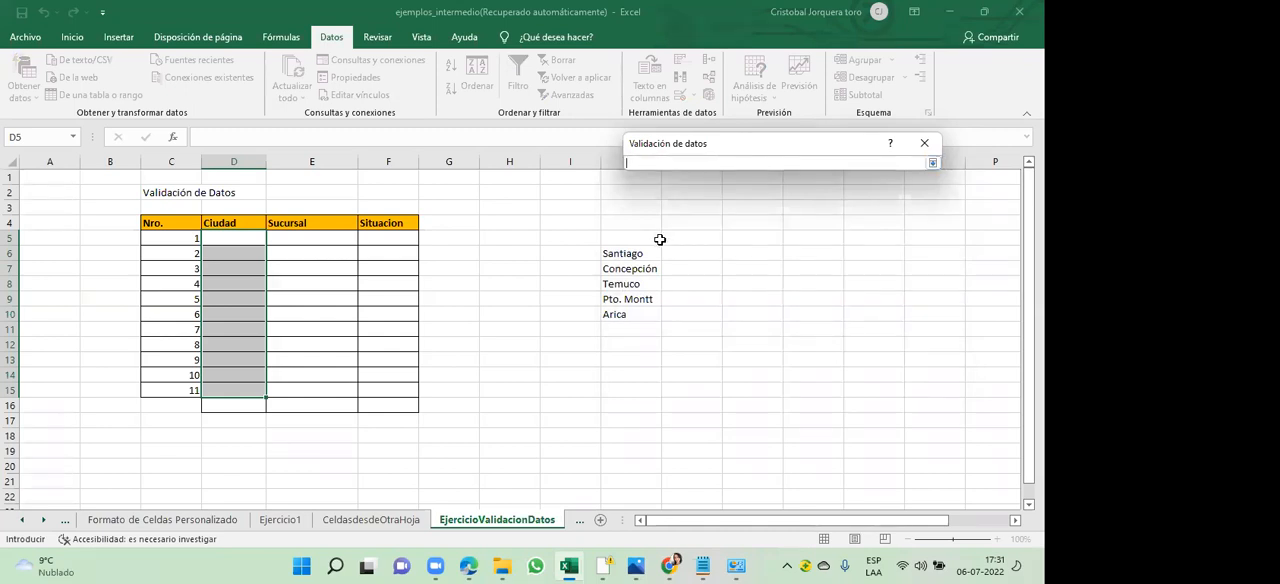
click(627, 254)
drag(627, 254, 634, 314)
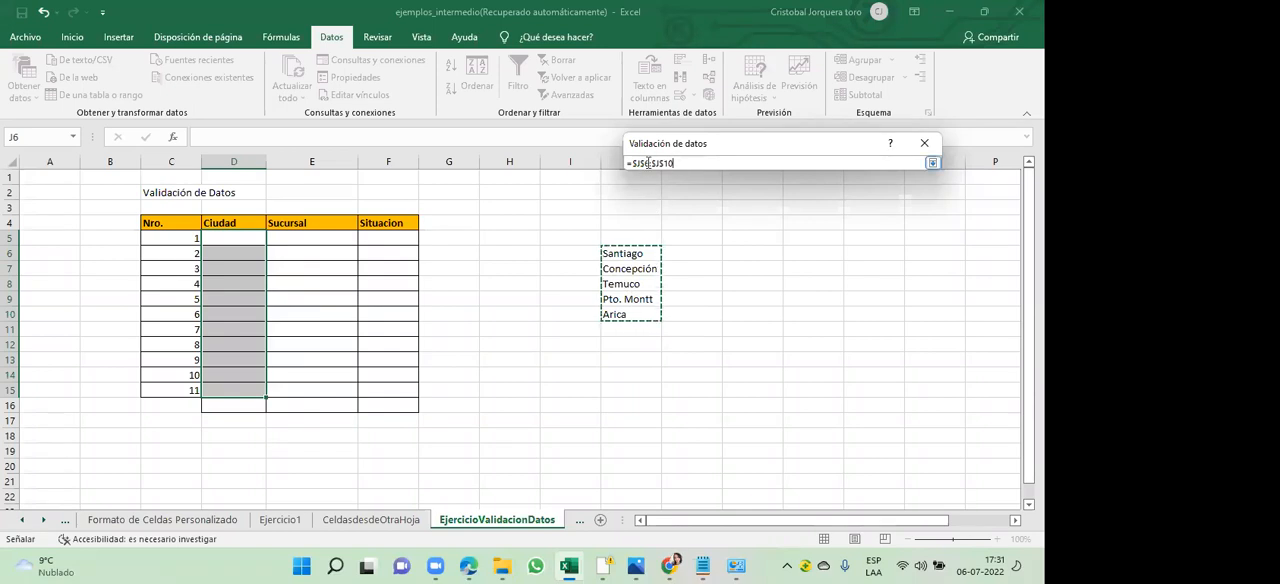
click(932, 163)
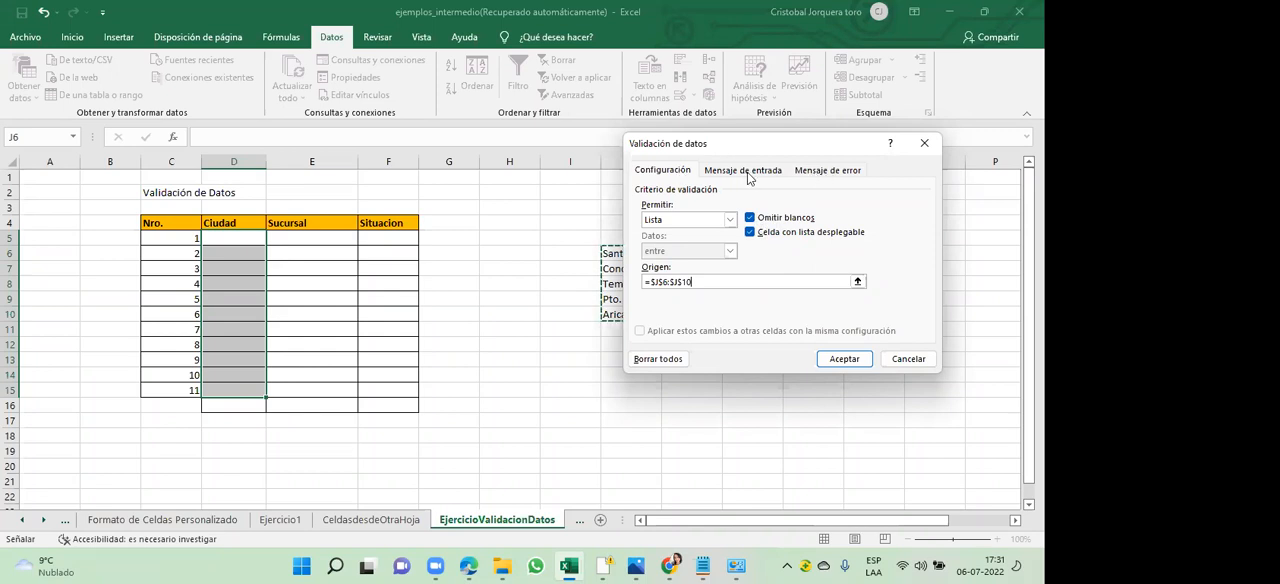
- Give the validation's error alert the title "Error en Ciudad"
click(818, 172)
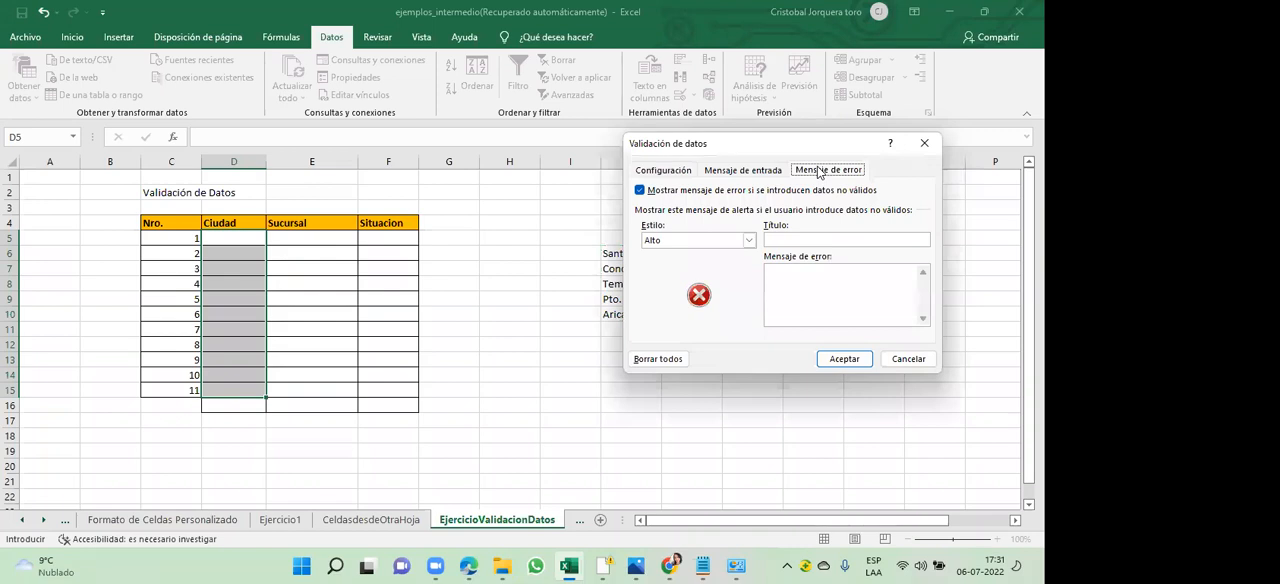
click(783, 239)
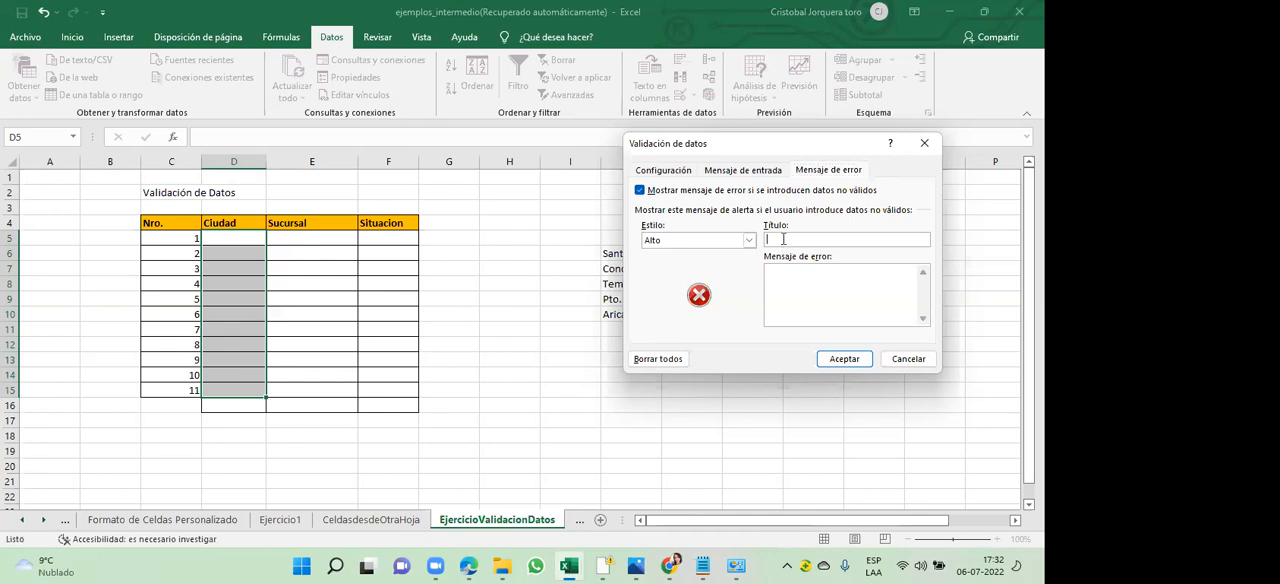
text(Error en Ciudad)
- Write the error message "Esta ciudad no es válida, por favor selecccione una de la lista" for the alert
click(823, 284)
text(Es)
text(ta ciudad )
text(no es v)
text(álida )
text( por )
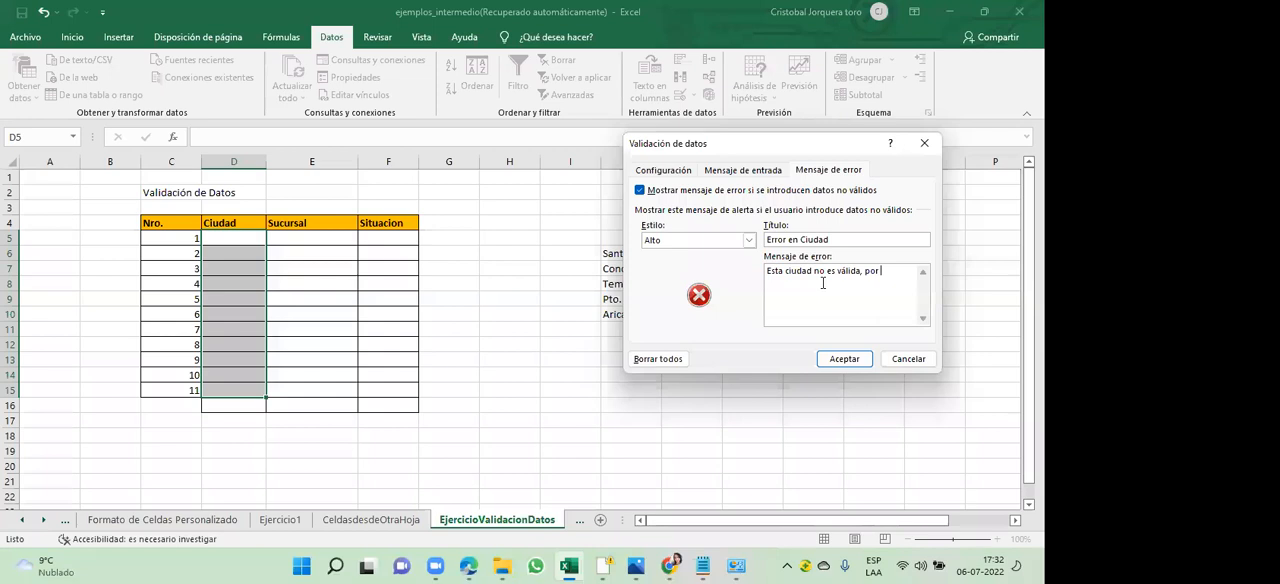
text(favor seleccione)
key(BackSpace)
key(BackSpace)
key(BackSpace)
text(one una de)
text(la lits)
key(BackSpace)
key(BackSpace)
key(BackSpace)
text(ista)
drag(869, 282, 768, 270)
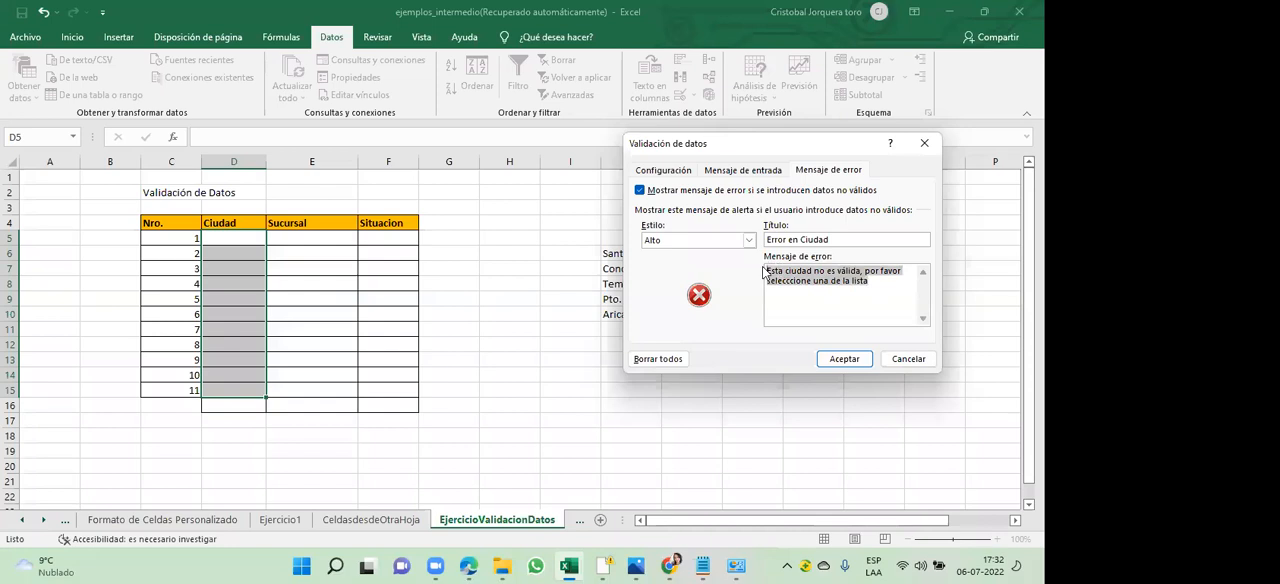
click(866, 302)
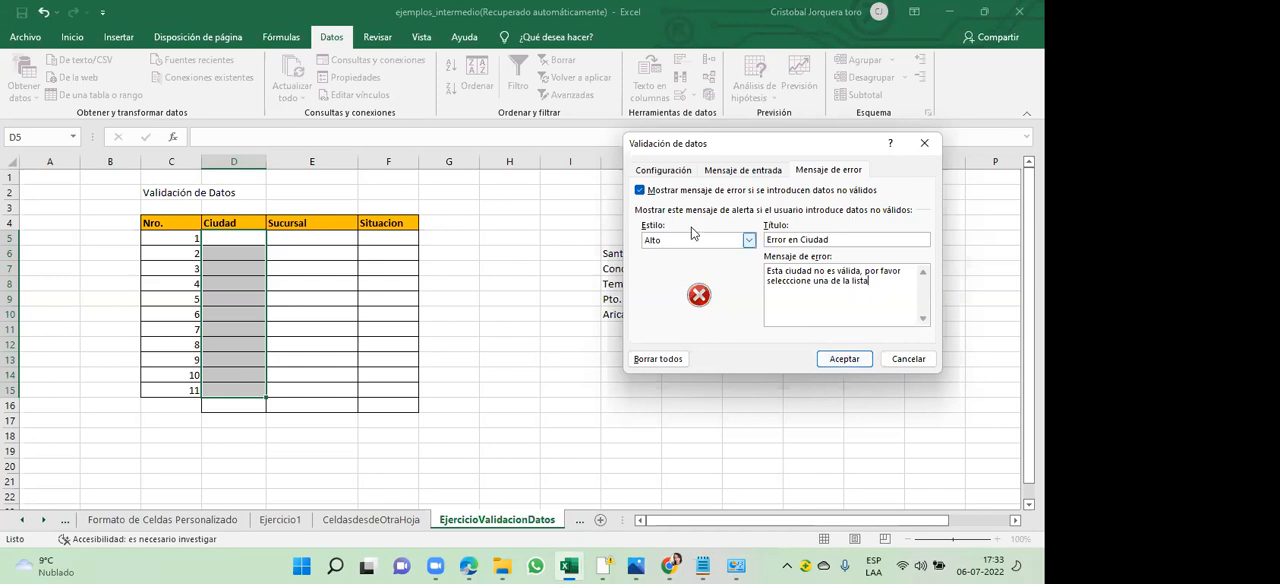
- Recheck the list criteria and the error message, and apply the validation to the Ciudad cells
click(677, 171)
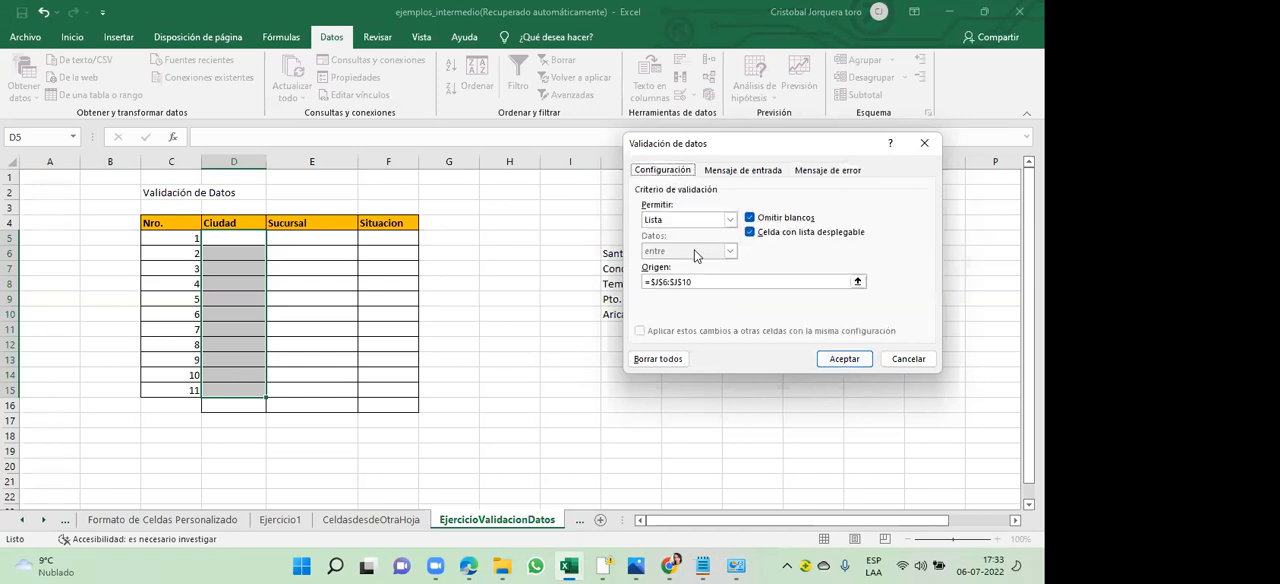
click(709, 280)
click(834, 174)
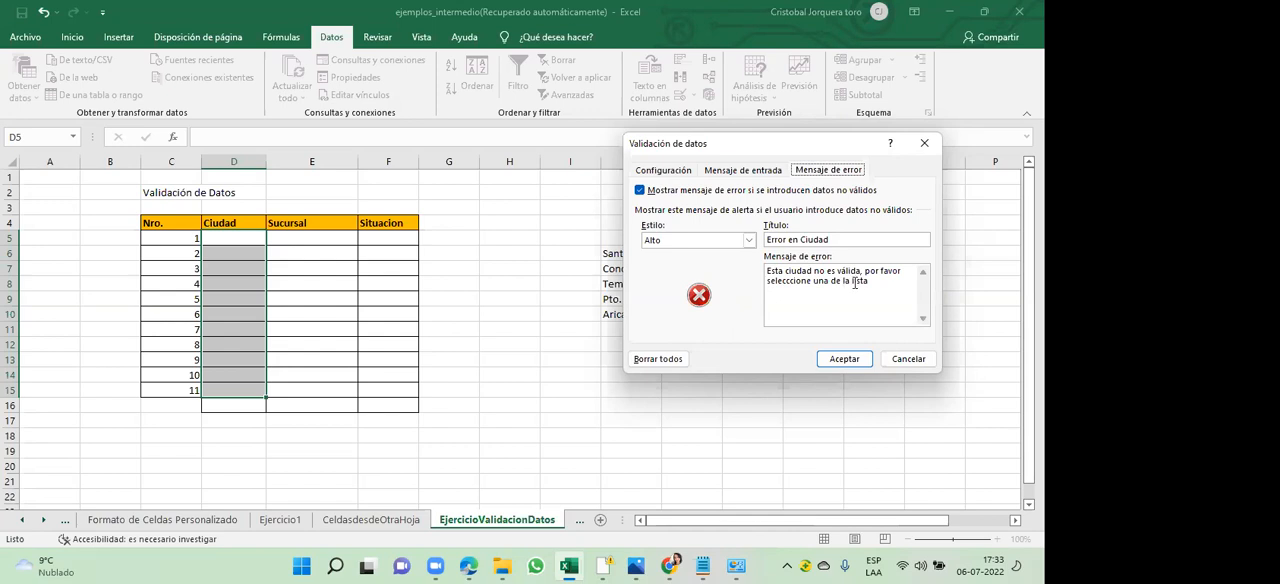
click(853, 365)
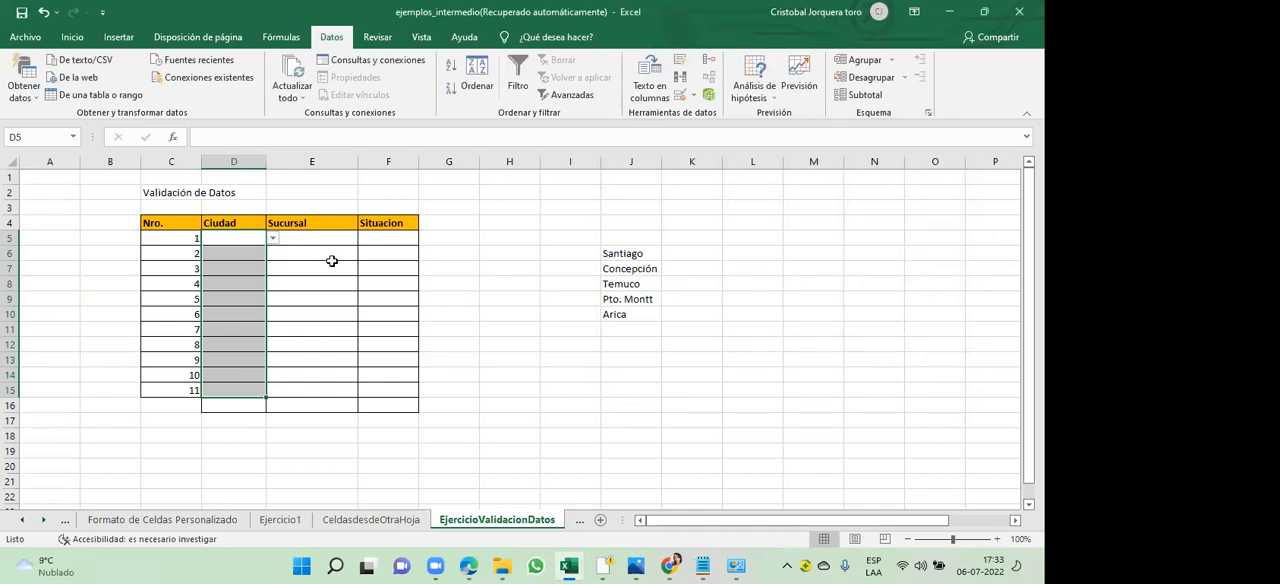
- Choose Santiago from the drop-down list of cell D5 as the Ciudad of row 1
click(245, 256)
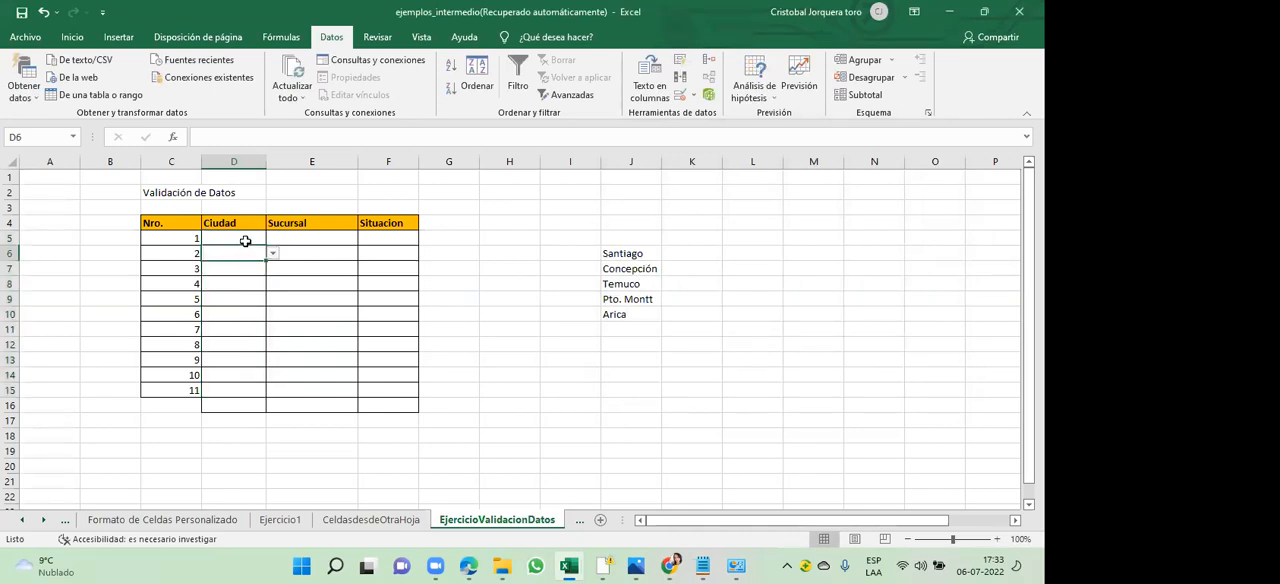
click(250, 238)
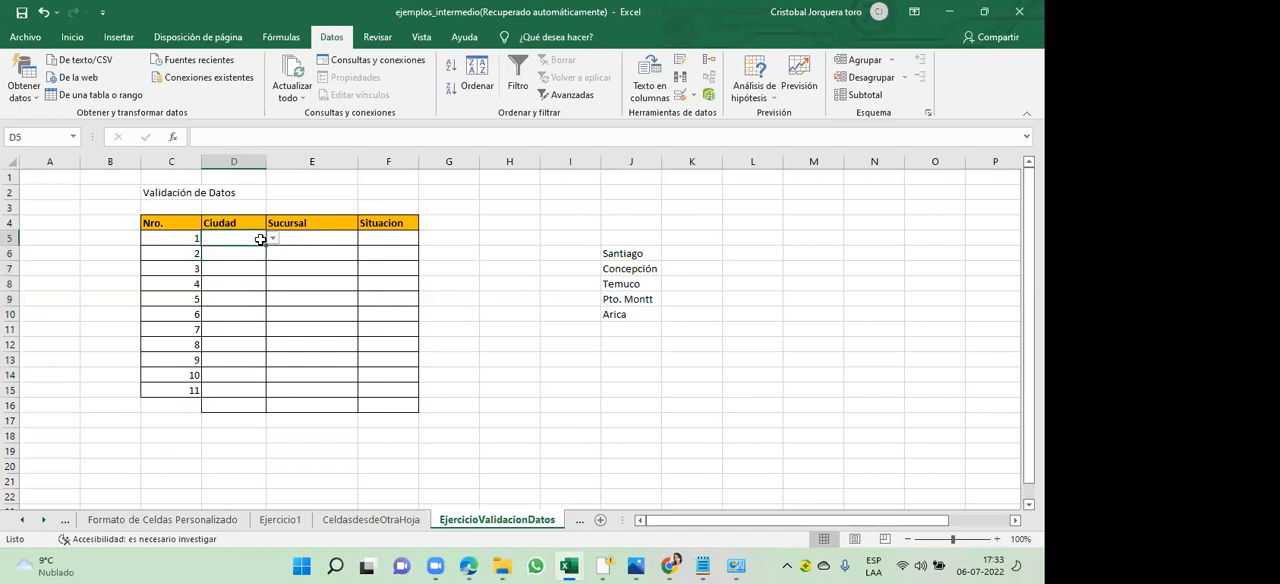
click(274, 241)
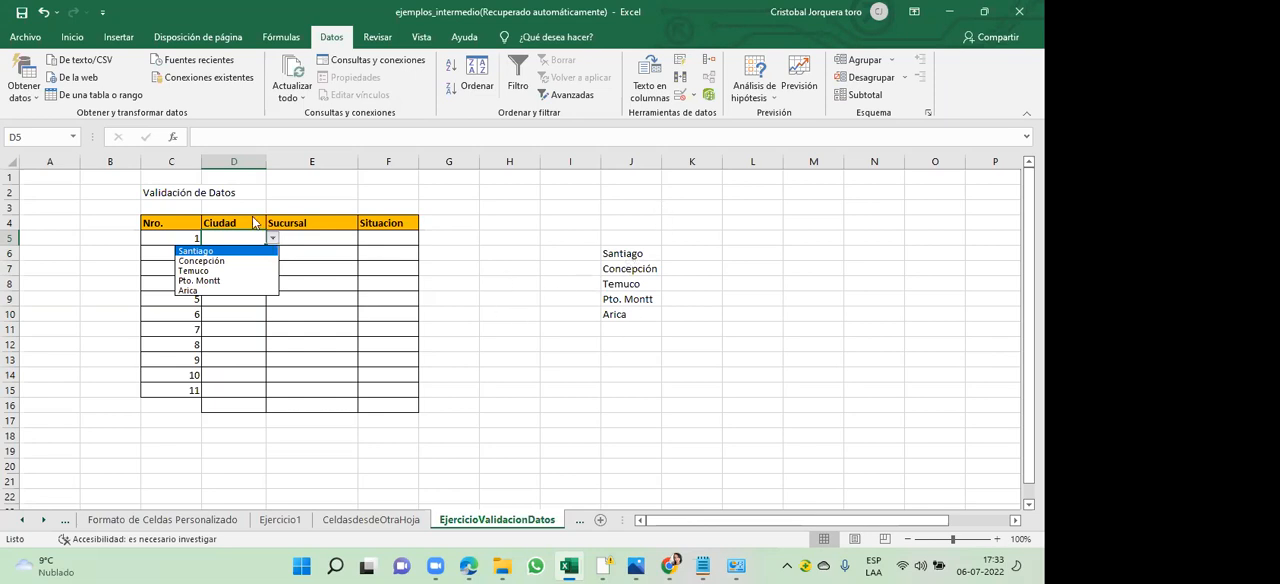
click(237, 250)
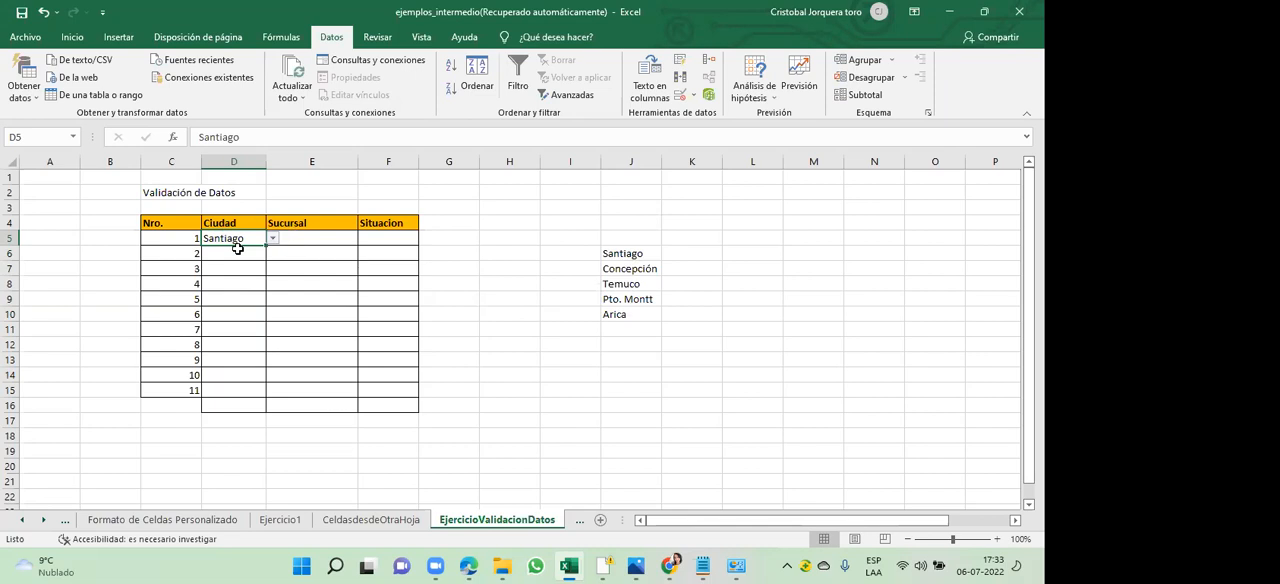
- Enter Arica directly in cell D6 as the Ciudad of row 2
click(246, 252)
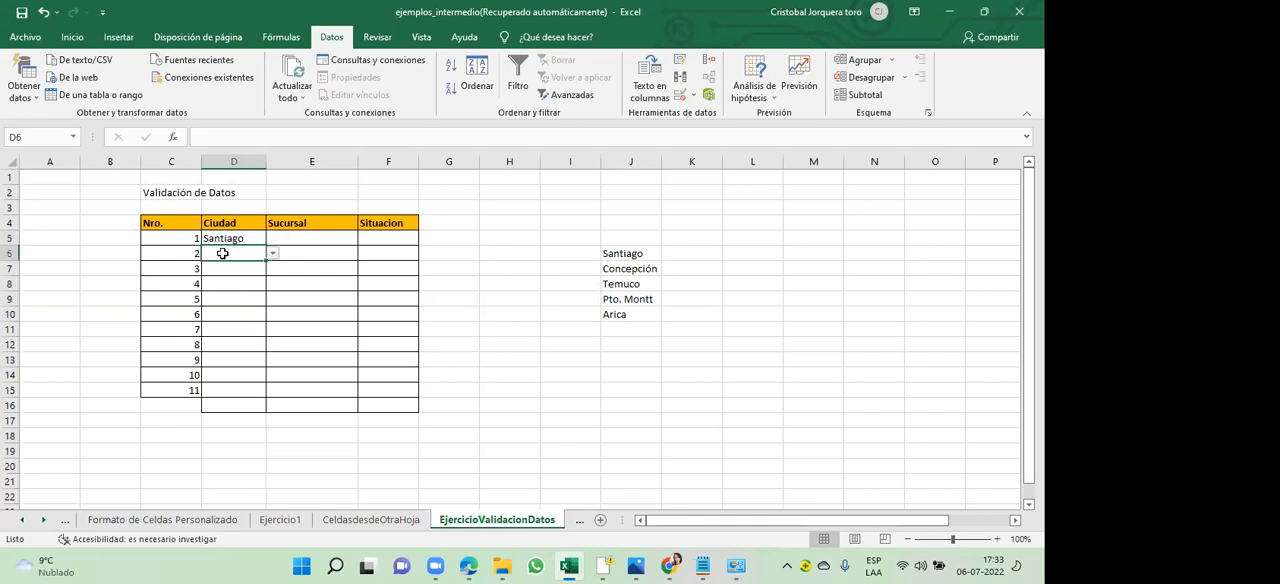
text(Arica)
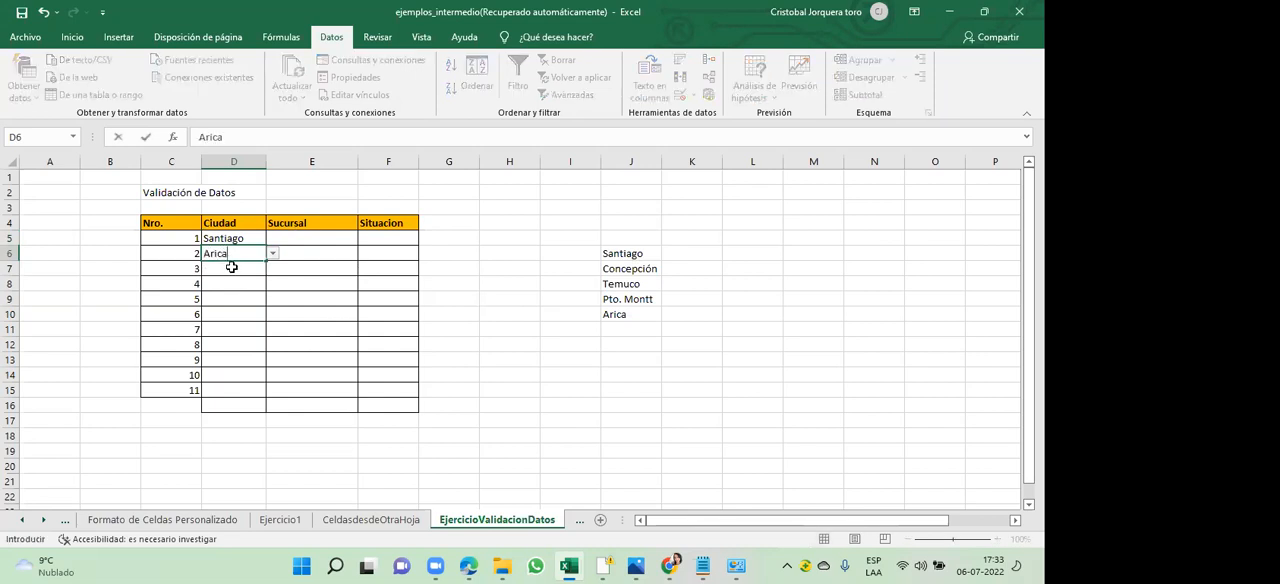
click(231, 267)
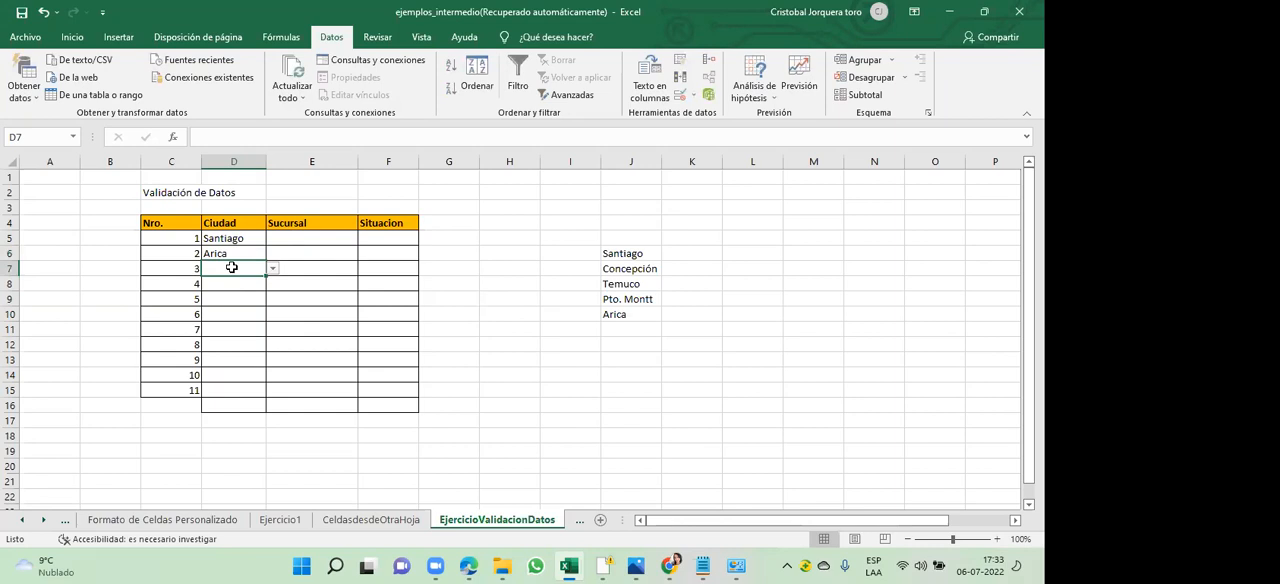
- Test the validation by trying to enter the unlisted city Valdivia in cell D7, and cancel the entry
text(Valdivia)
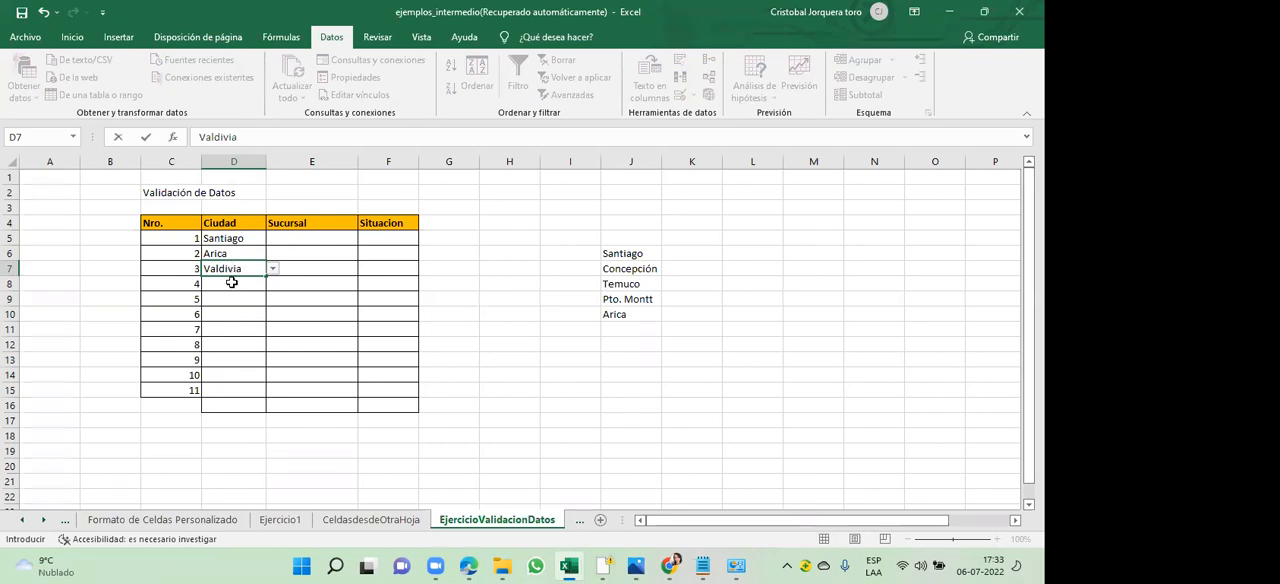
click(234, 288)
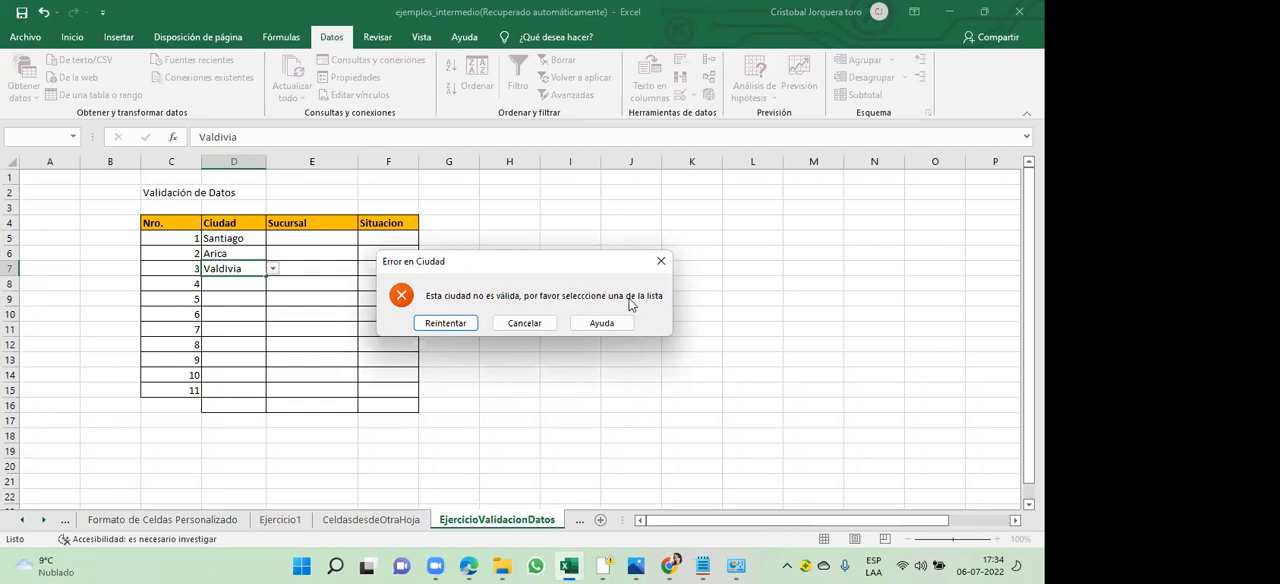
click(525, 323)
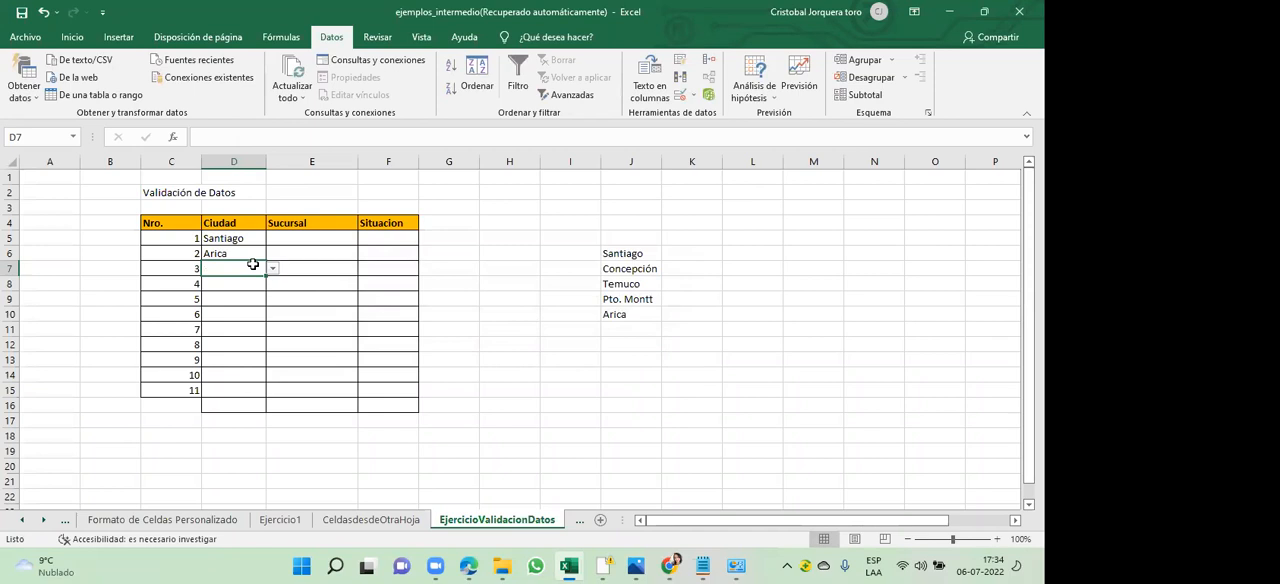
- View the allowed cities for cell D7, try to enter the unlisted city Punta arenas there, and cancel the entry
click(272, 270)
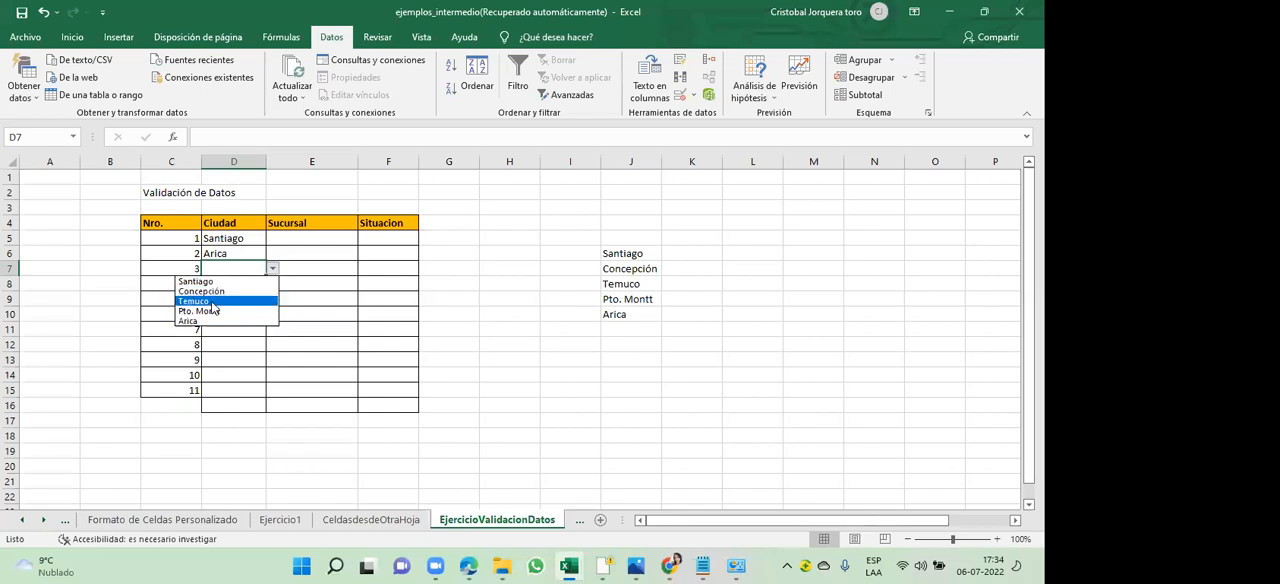
click(222, 267)
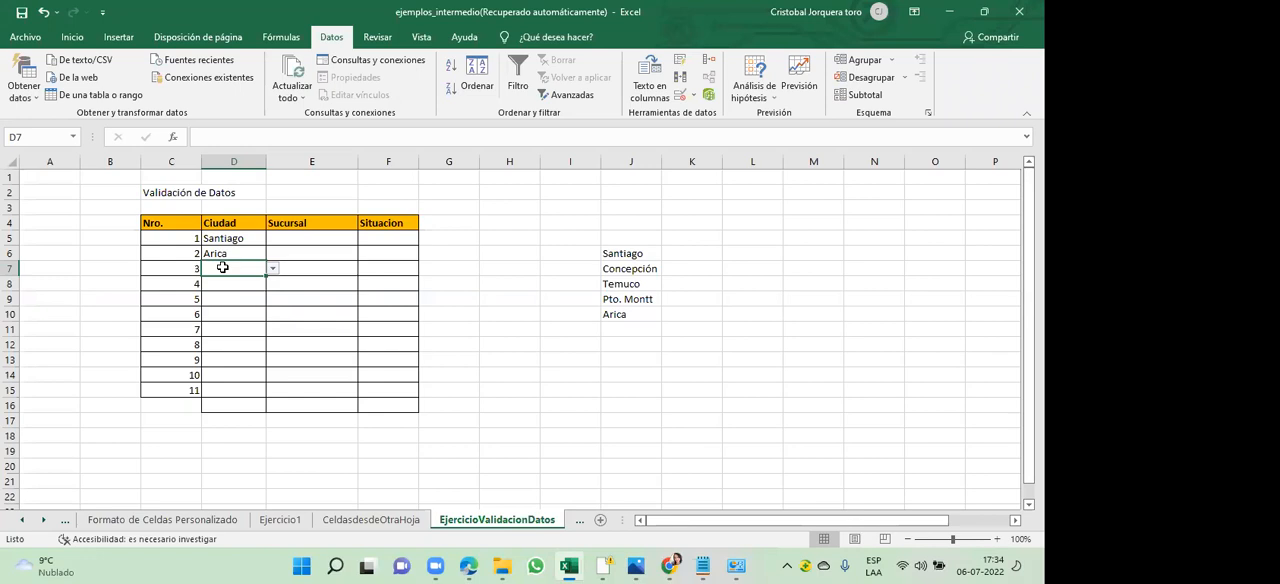
text(Pun)
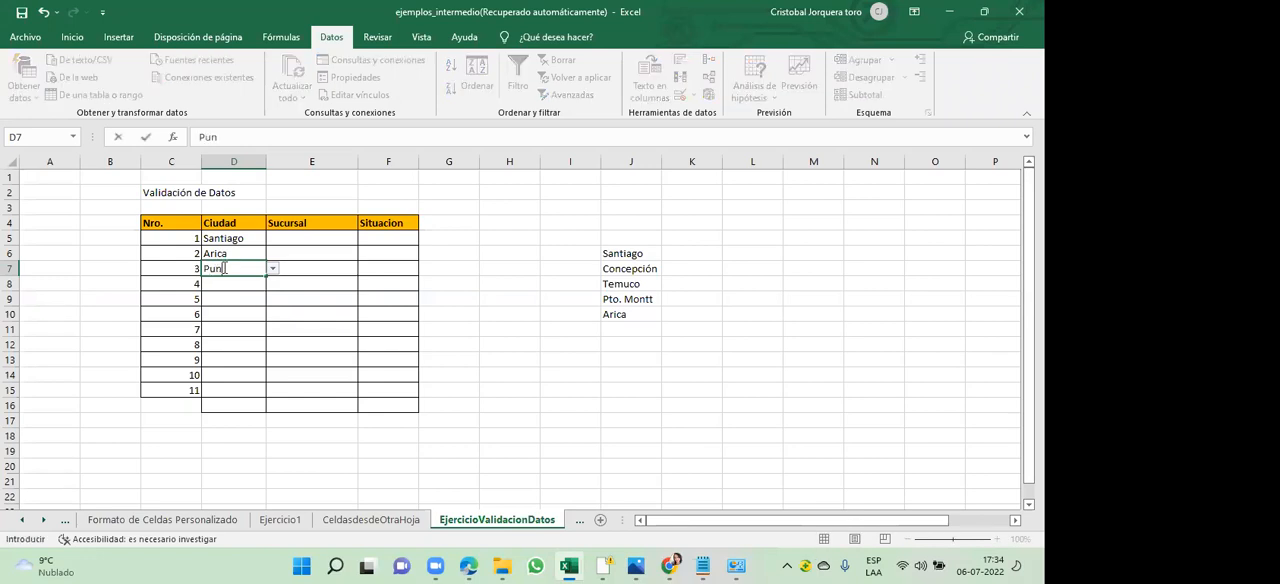
text(ta arenas)
key(Return)
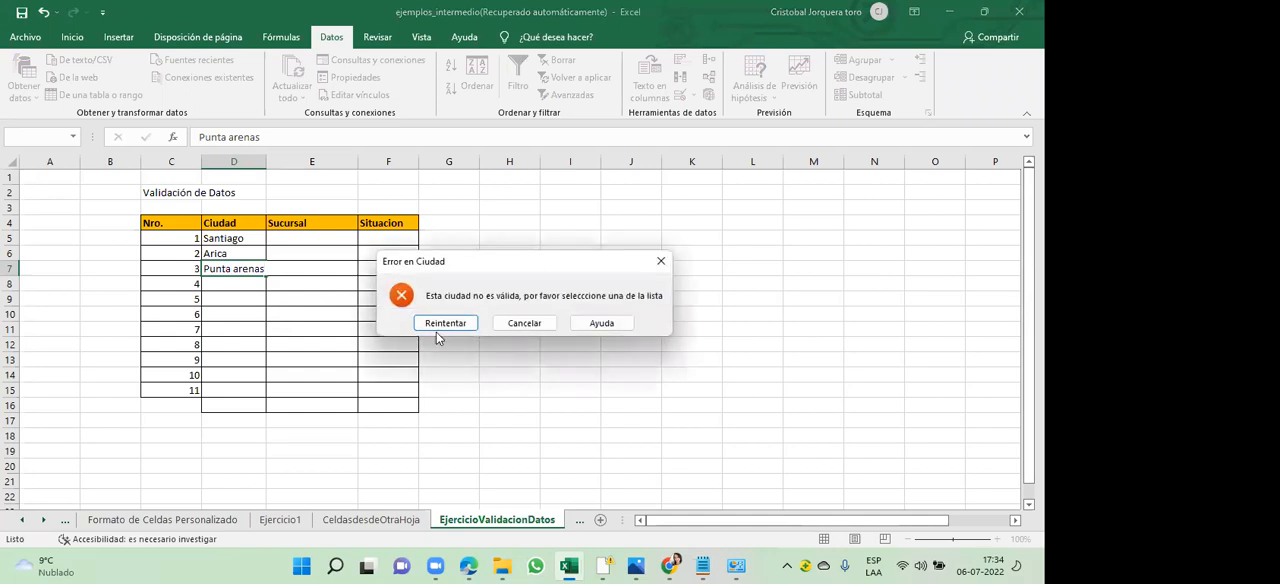
click(524, 322)
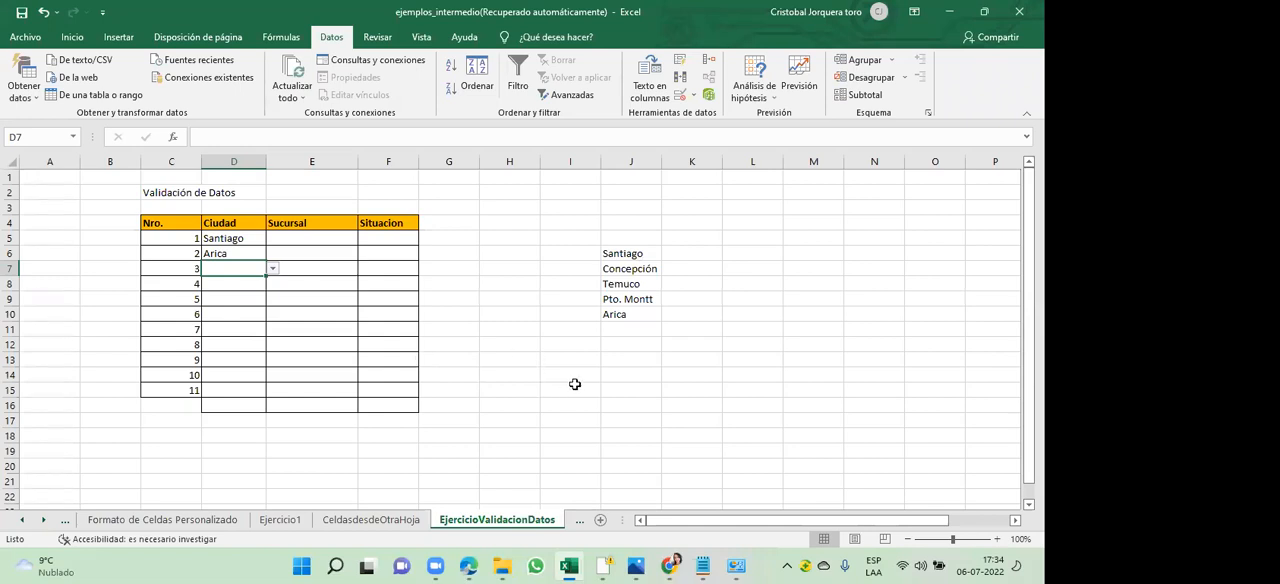
- List the branches Centro, Puerto and Terminal de buses in cells J15 to J17, and autofit column J's width
drag(622, 390, 313, 233)
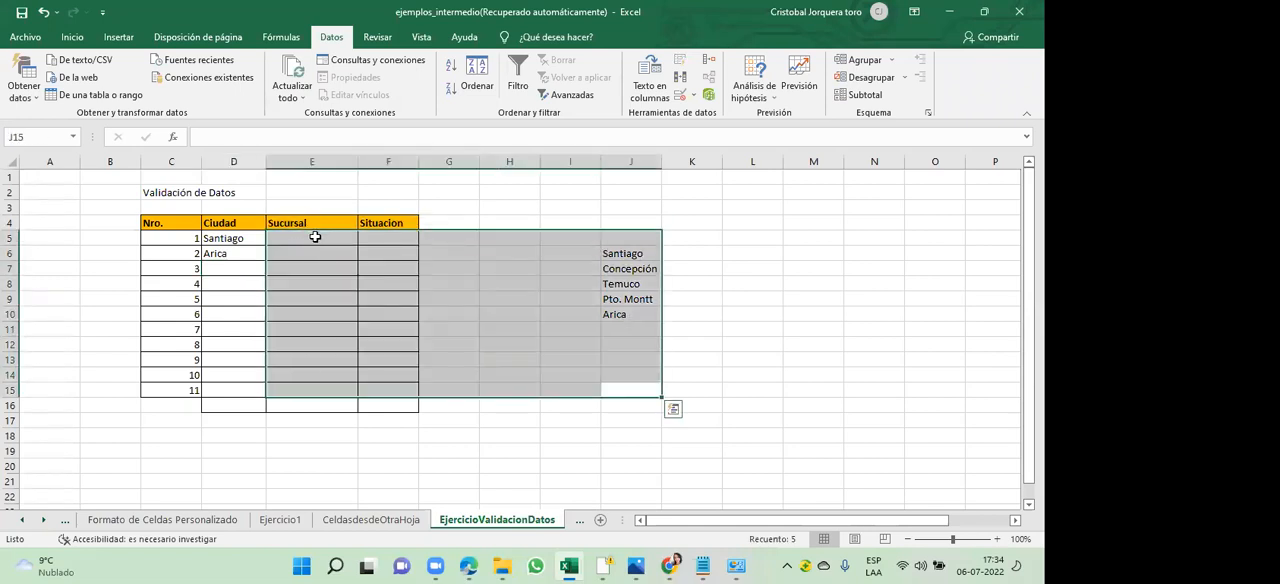
click(314, 237)
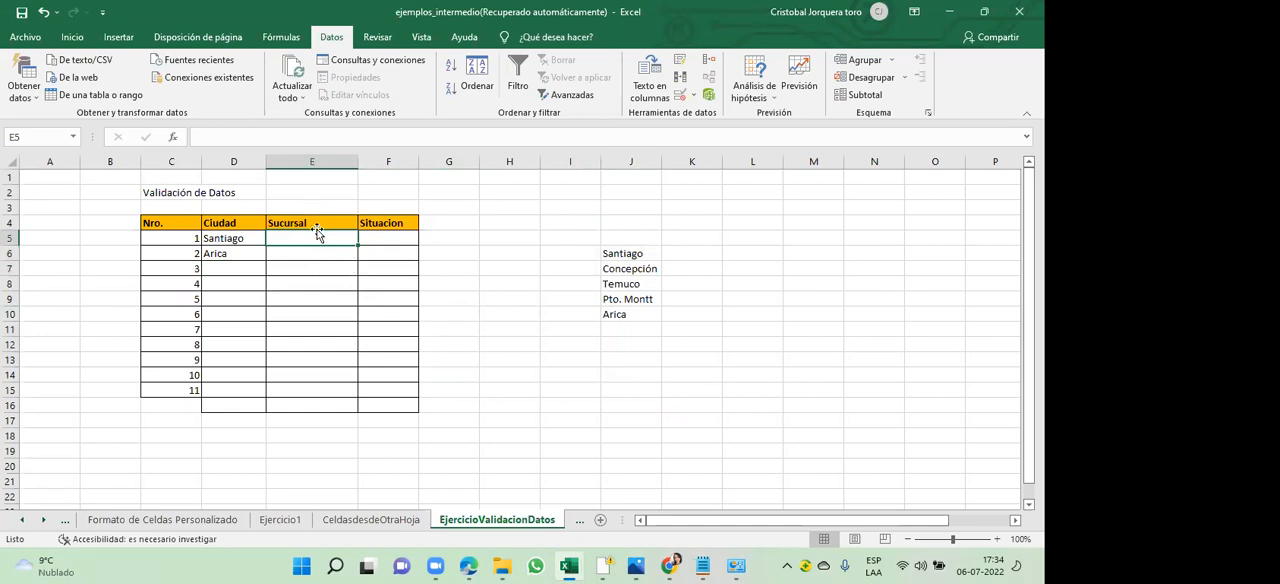
click(632, 390)
text(Centro)
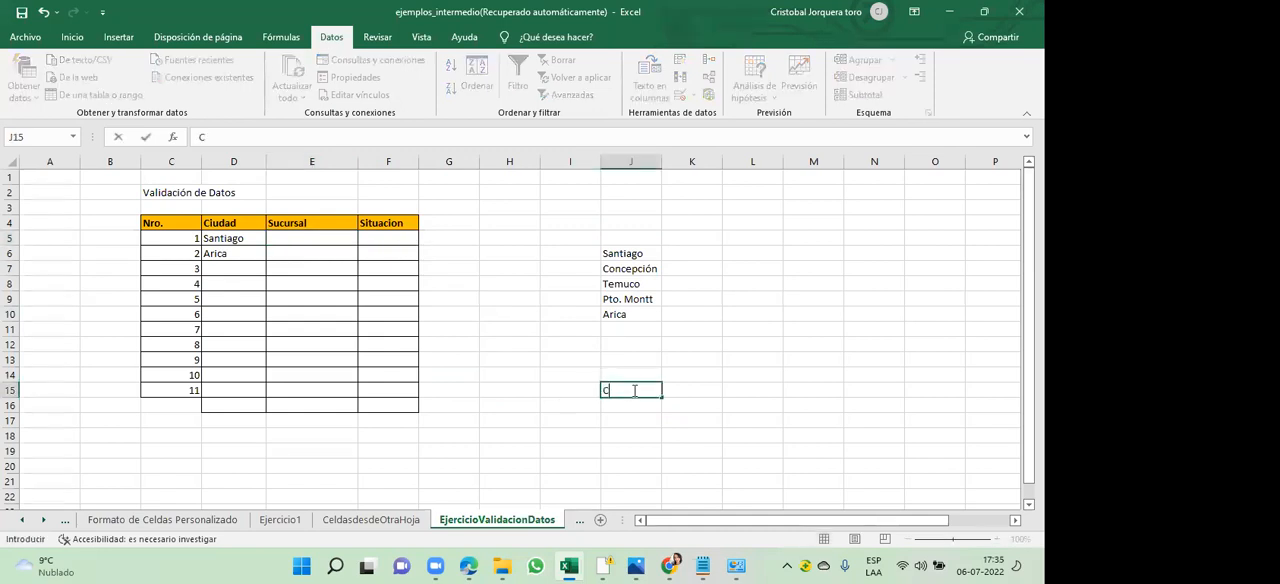
click(633, 412)
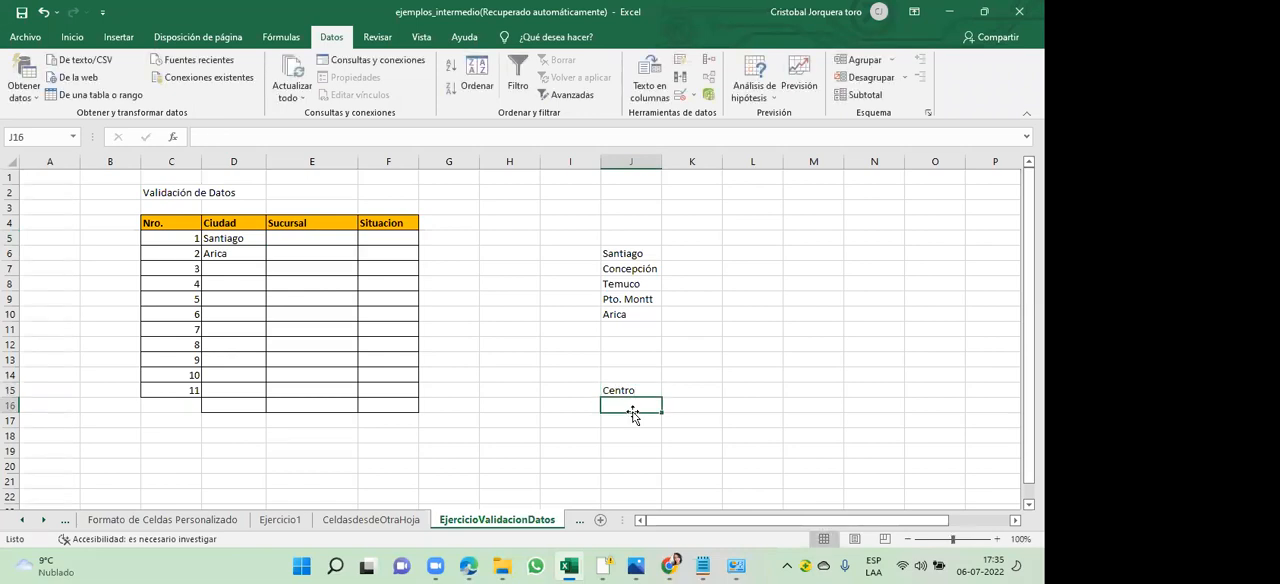
text(Puerto)
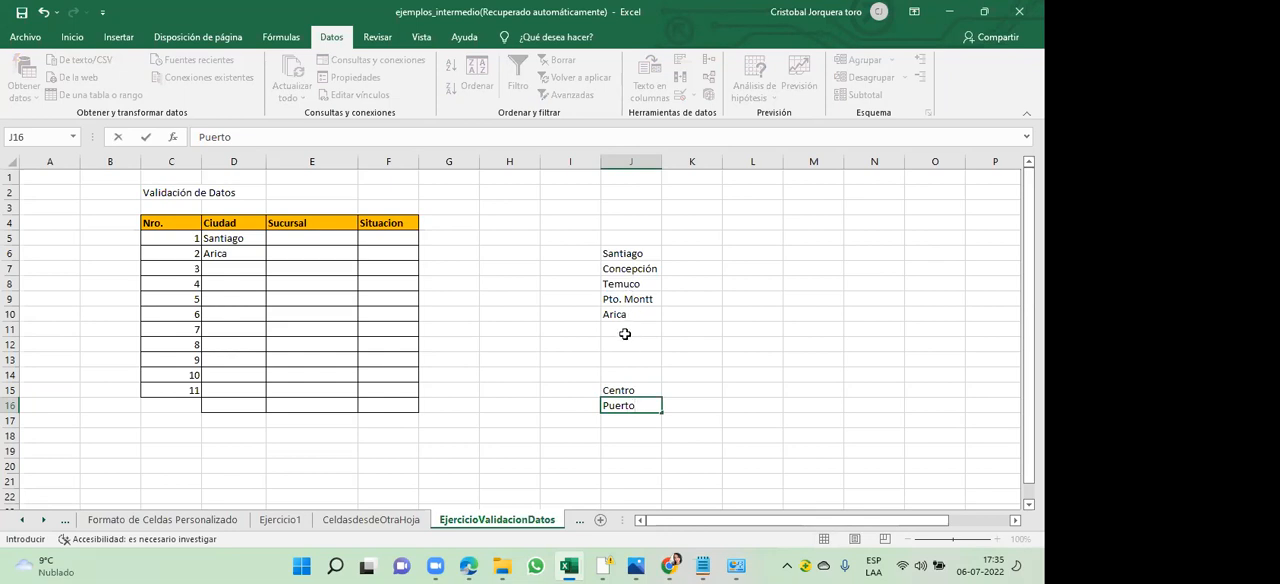
click(634, 422)
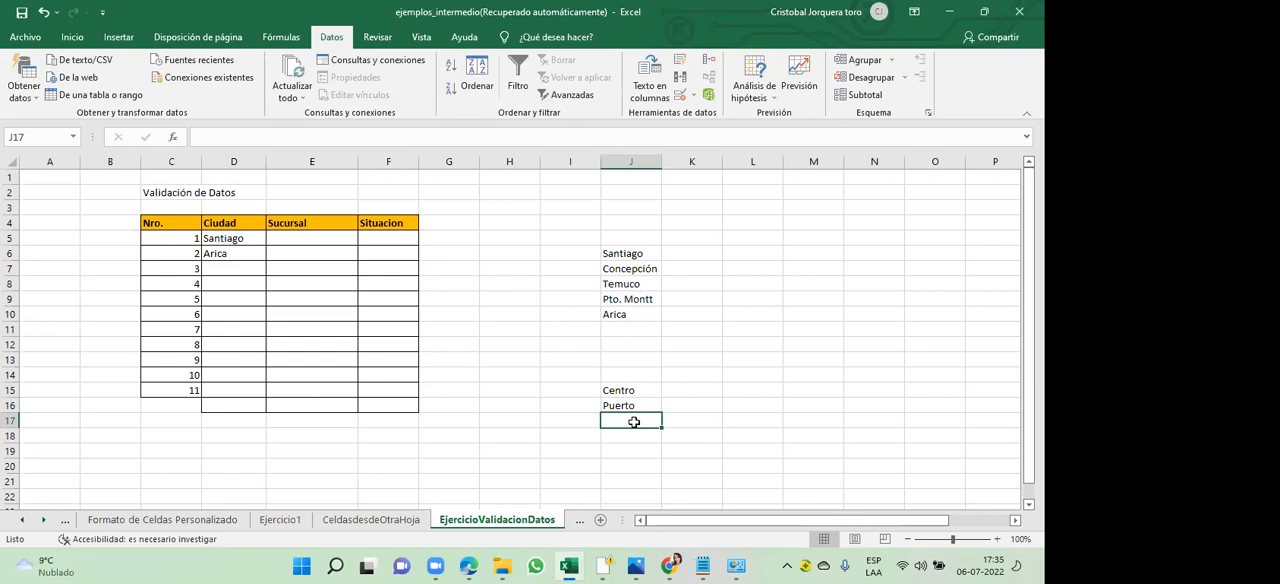
text(T)
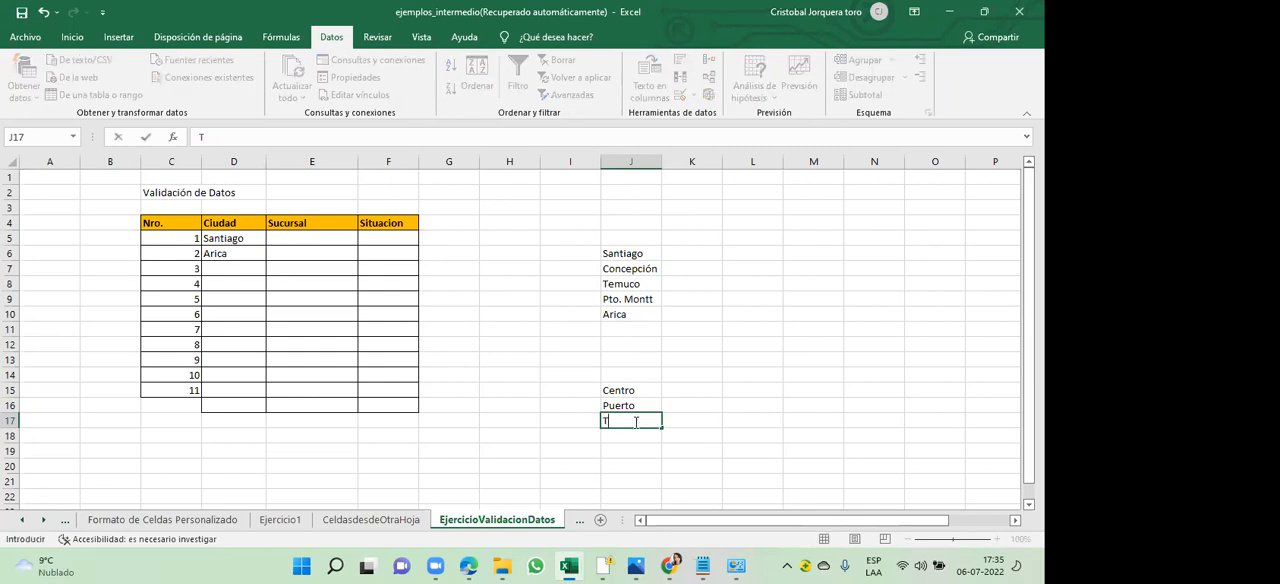
text(erminal de buses)
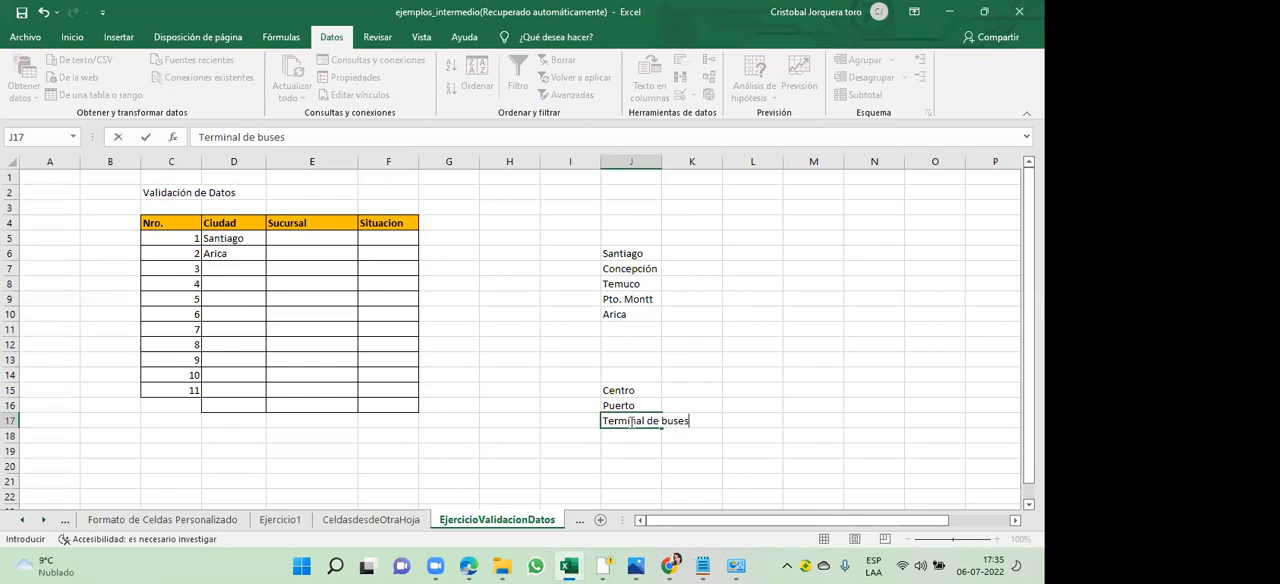
click(630, 451)
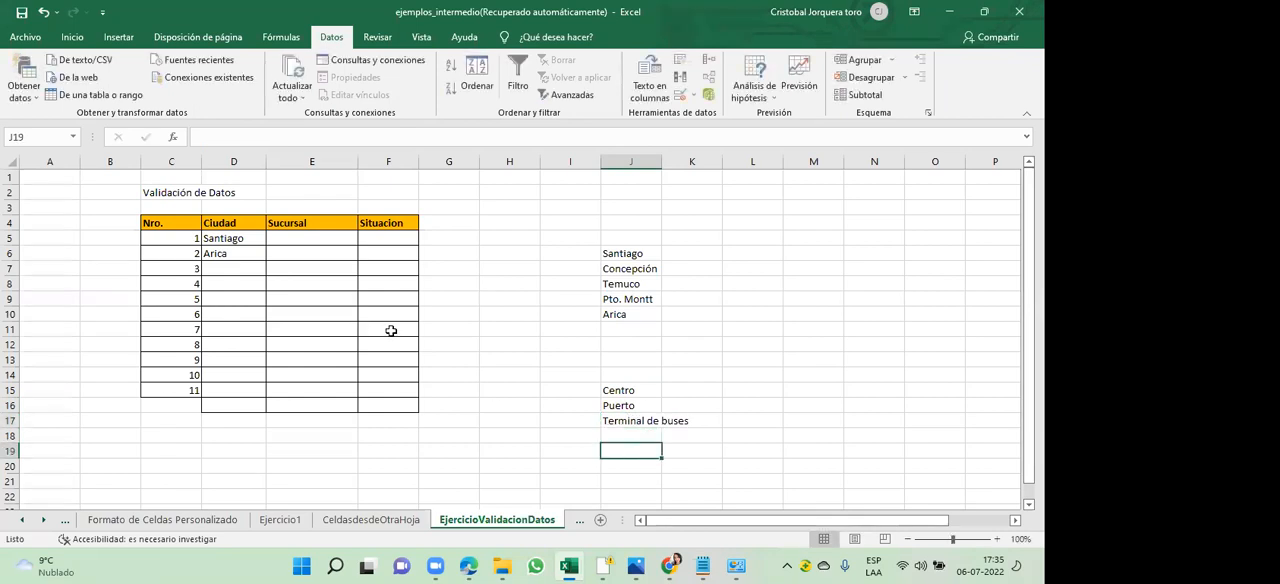
double_click(664, 164)
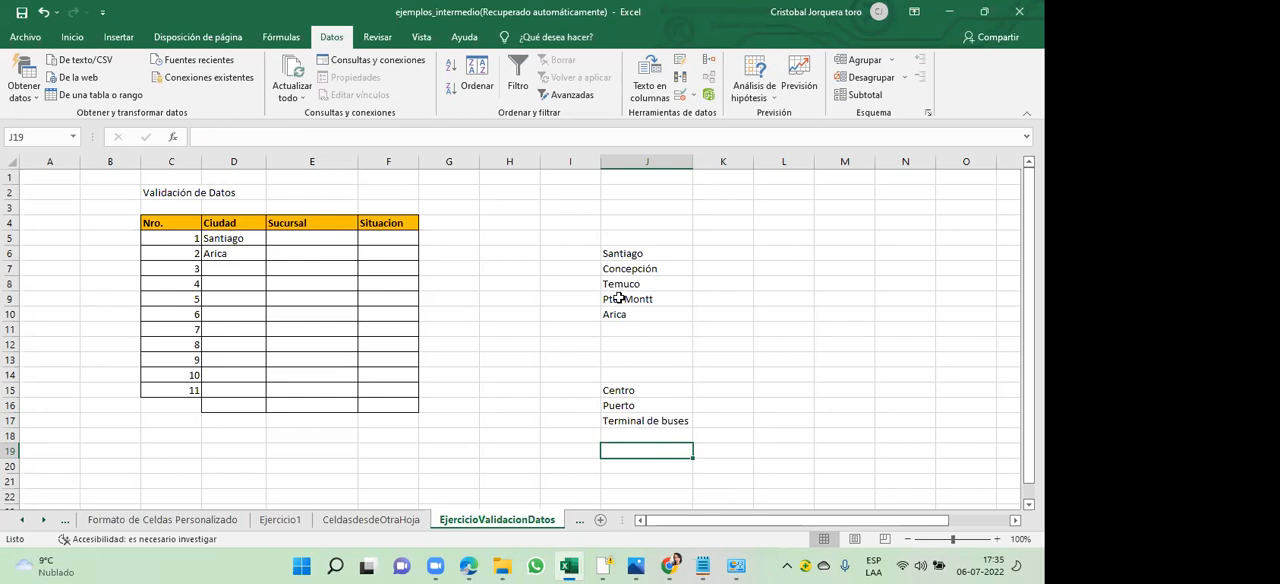
click(240, 240)
drag(240, 245, 233, 390)
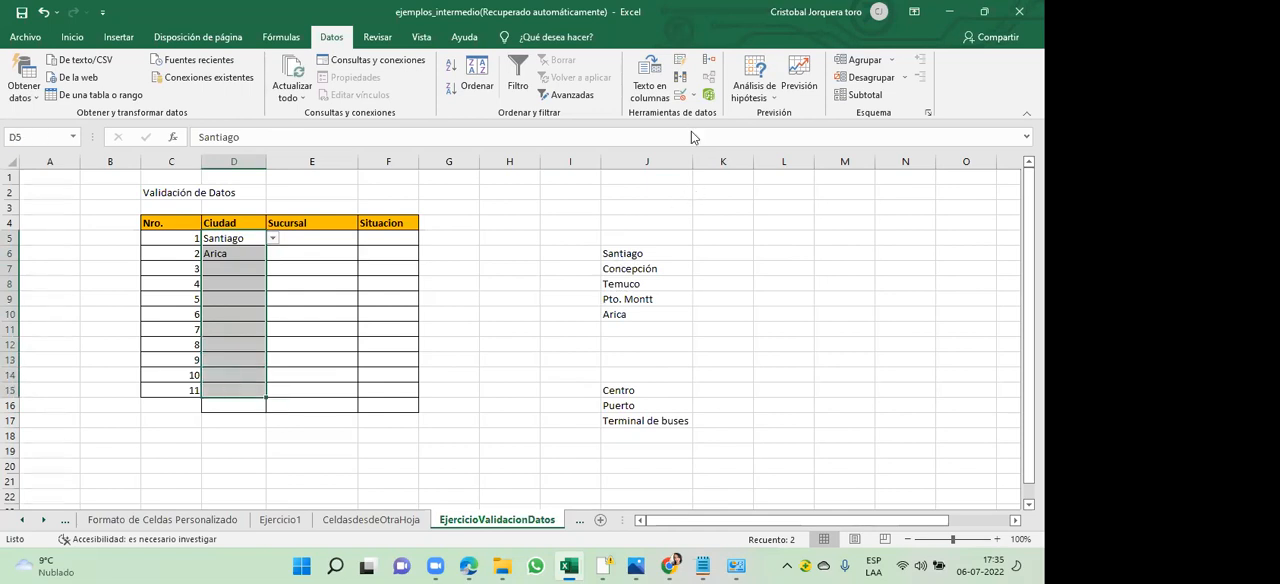
click(691, 96)
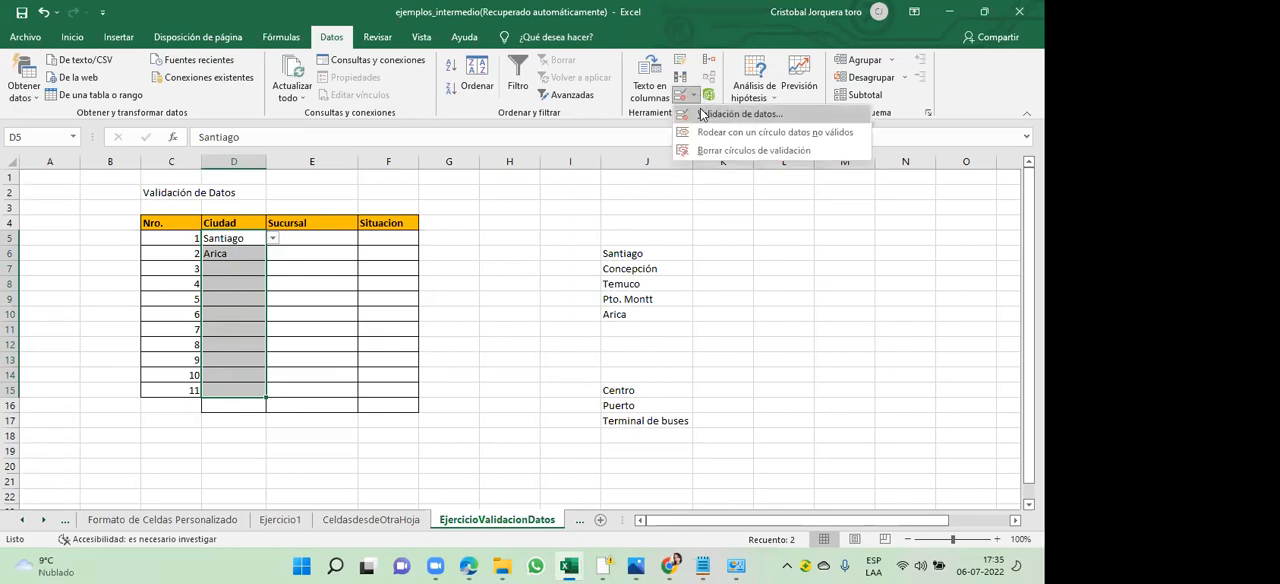
click(739, 114)
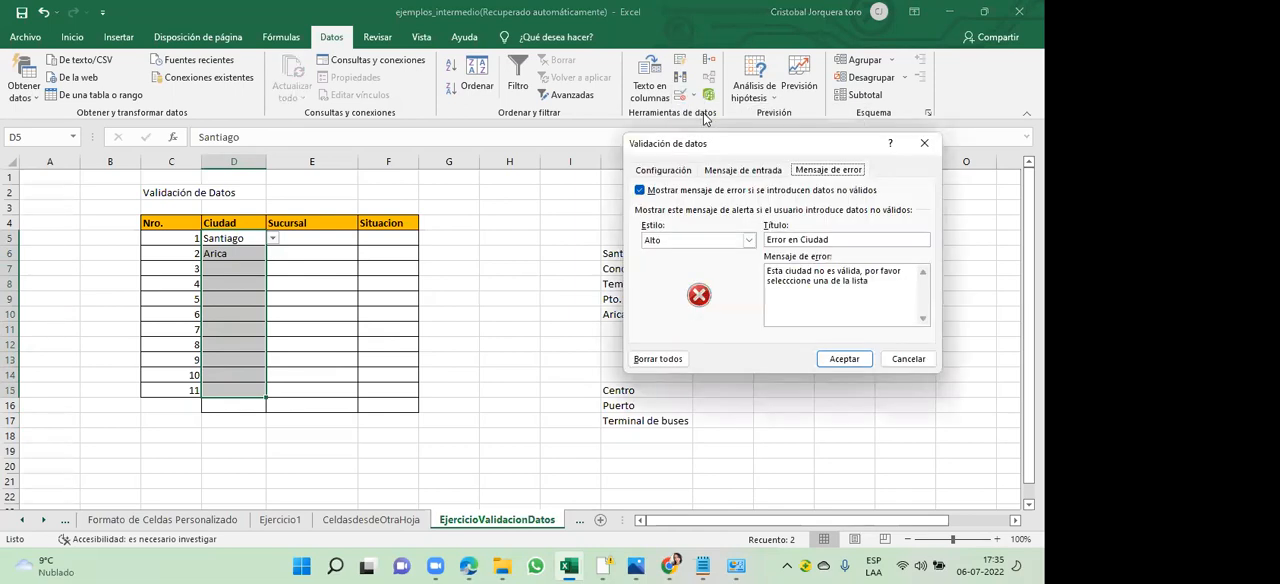
click(675, 172)
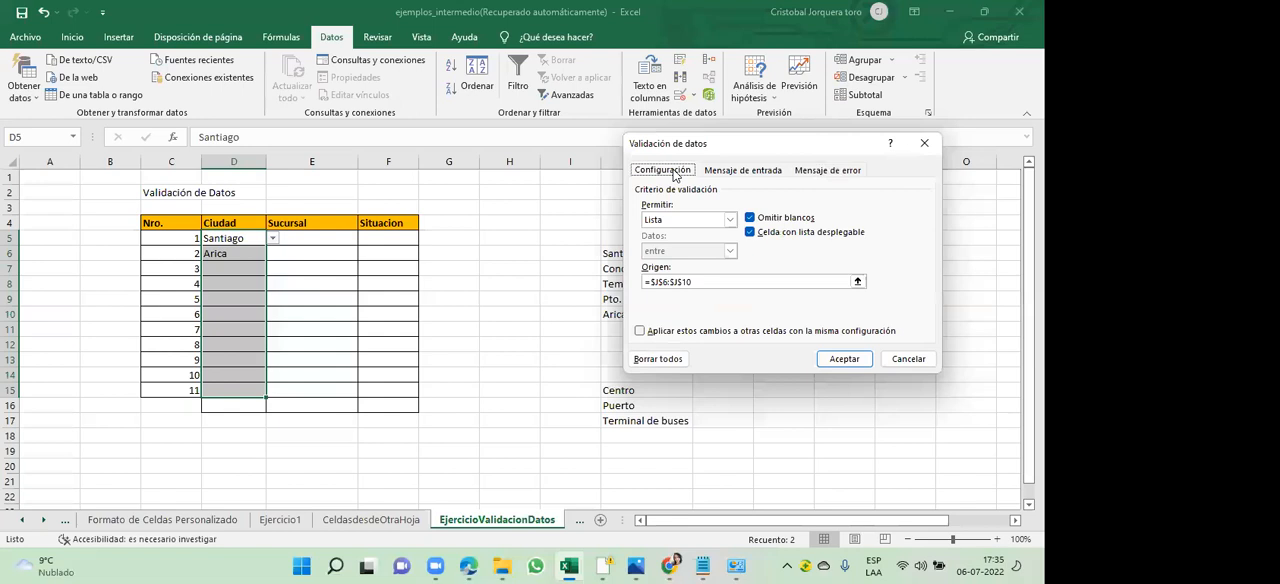
click(857, 283)
click(858, 284)
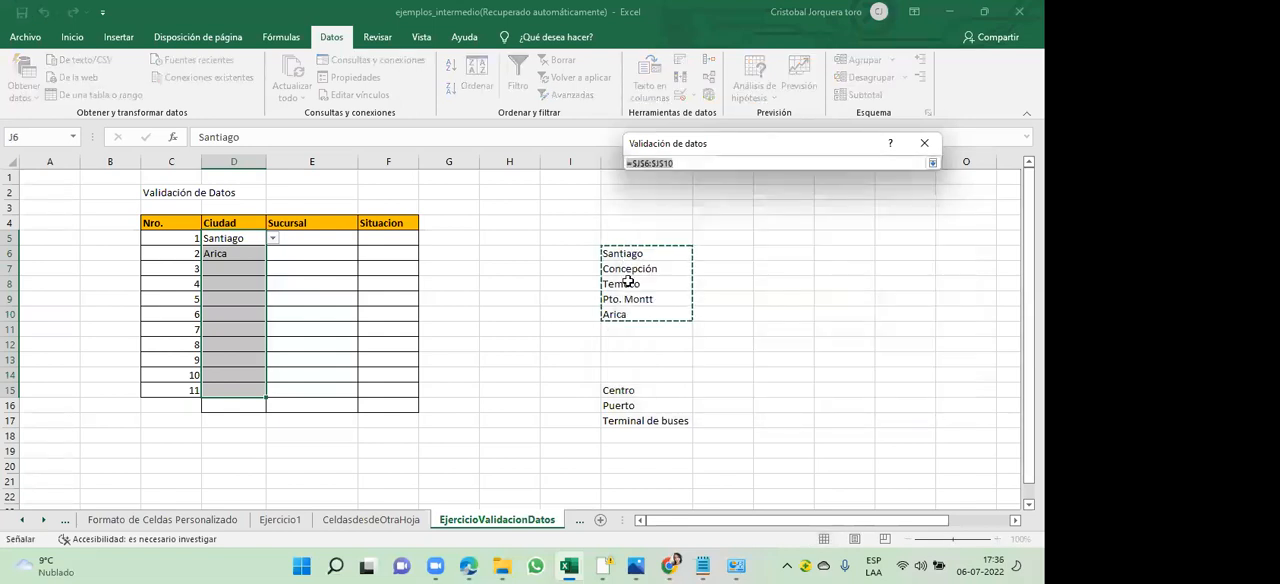
click(638, 328)
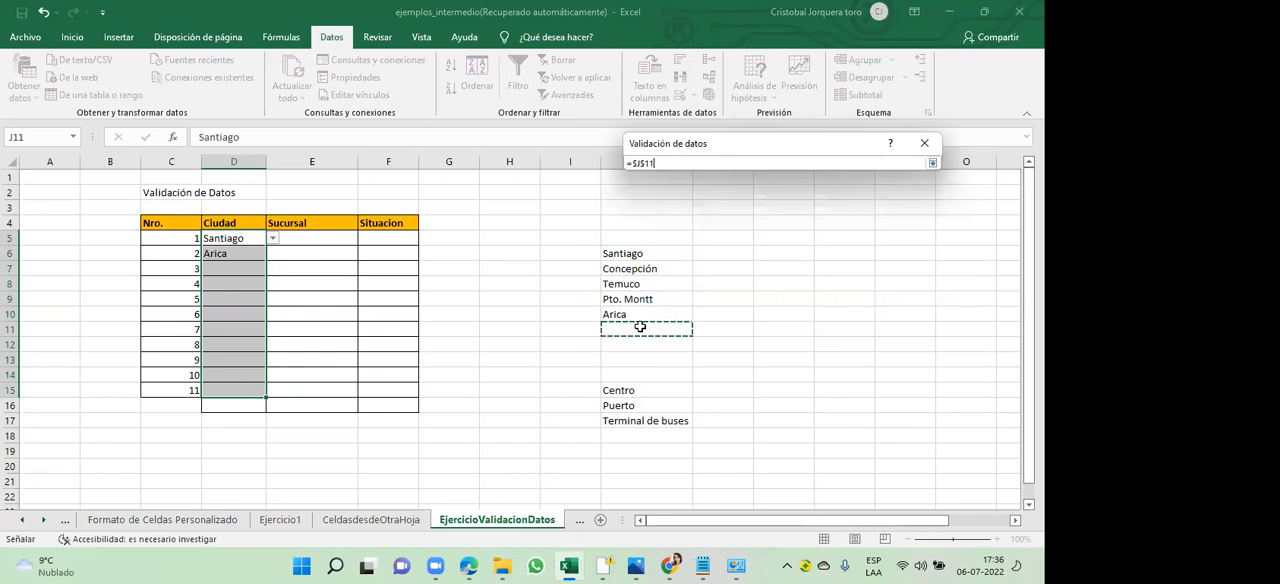
text(Talcah)
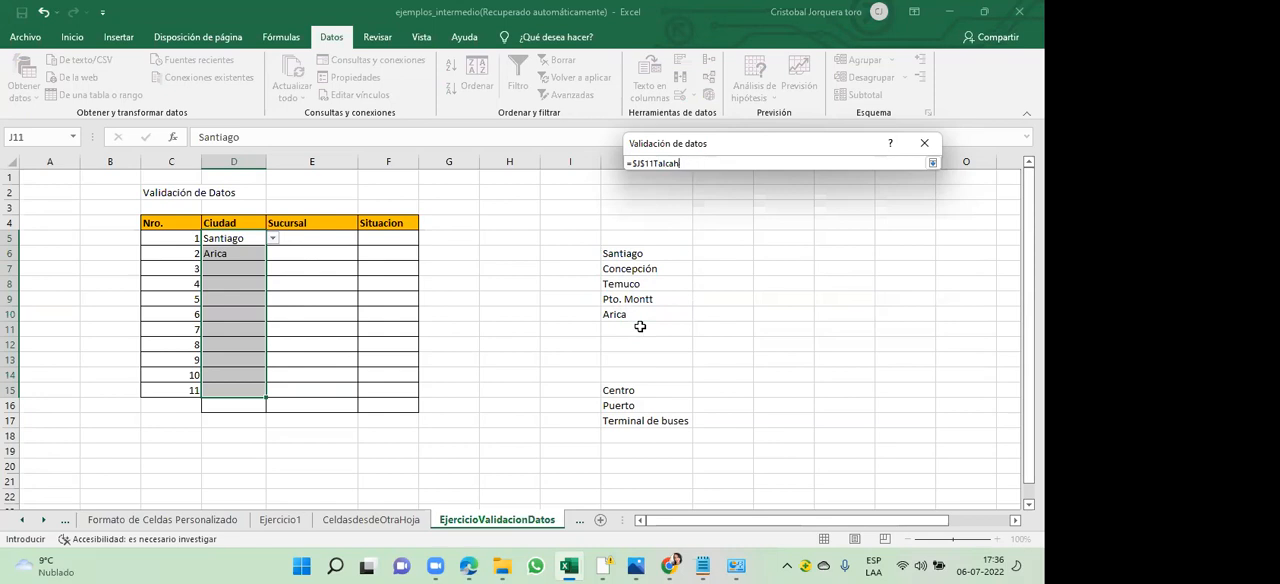
key(BackSpace)
key(BackSpace)
key(BackSpace)
click(931, 162)
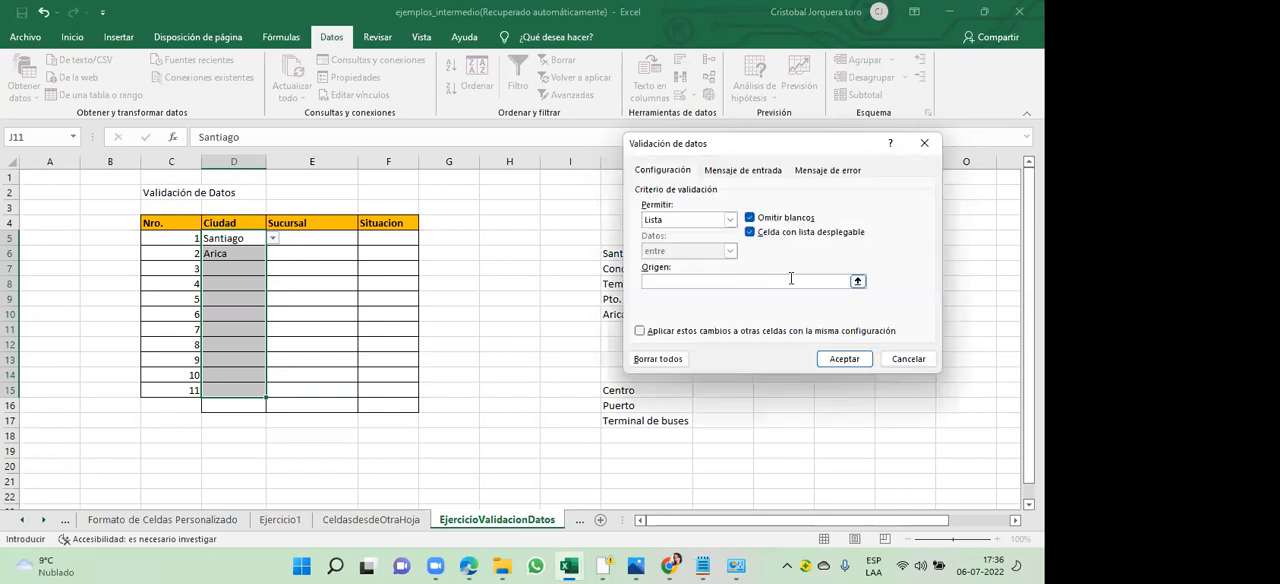
click(922, 141)
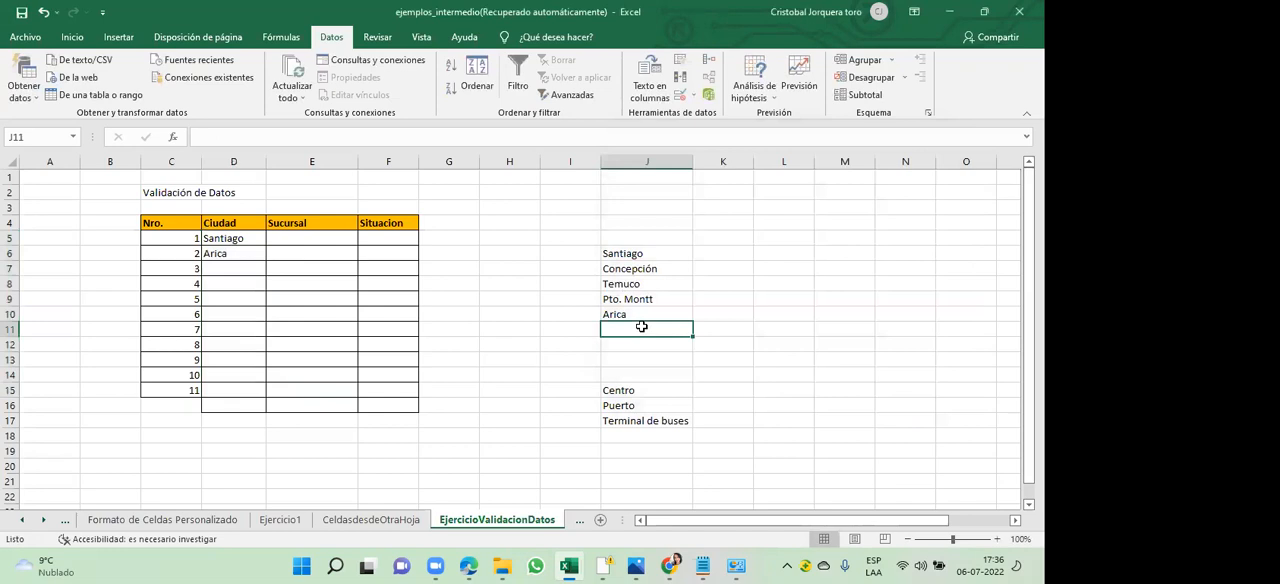
- Add Talcahuano to the end of the city list, in cell J11
text(Talcah)
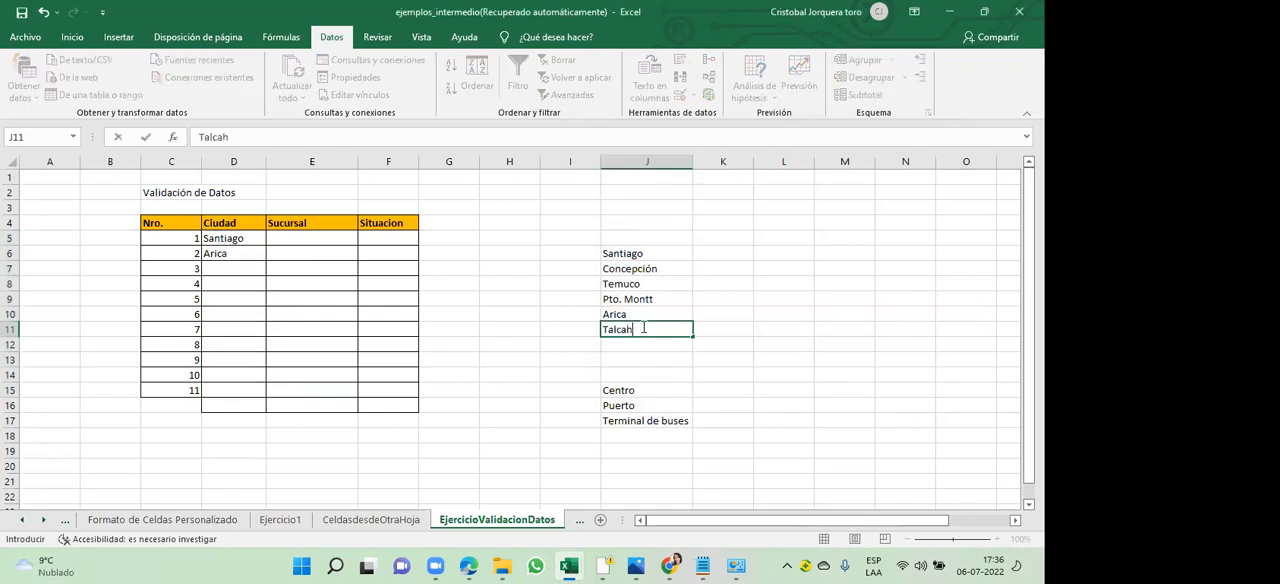
text(uano)
key(Return)
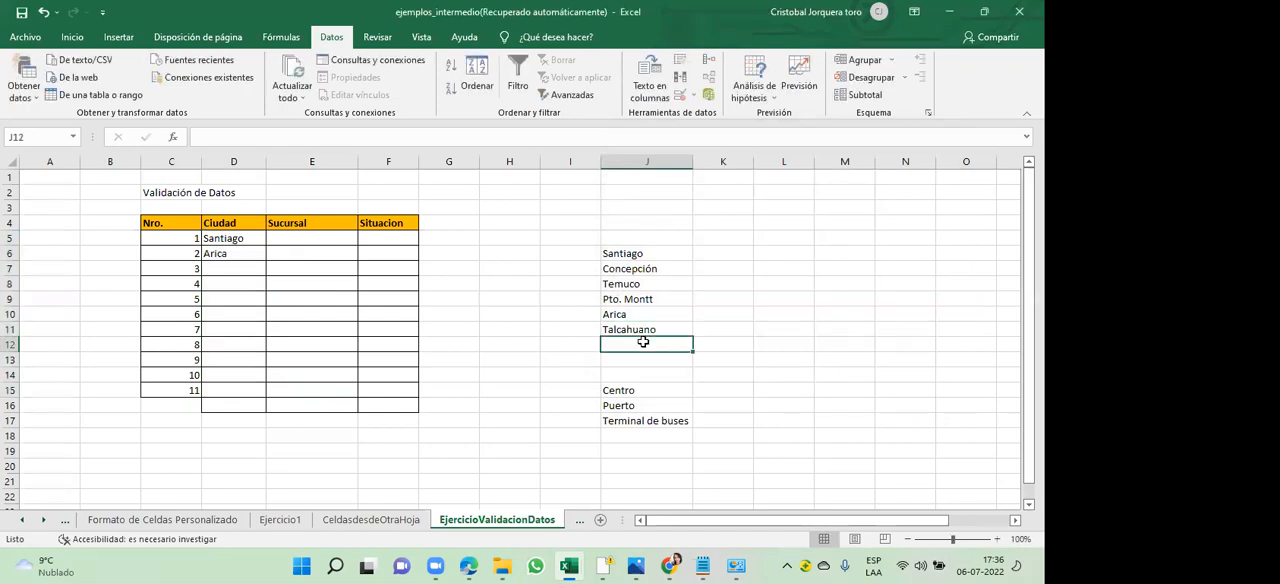
click(637, 329)
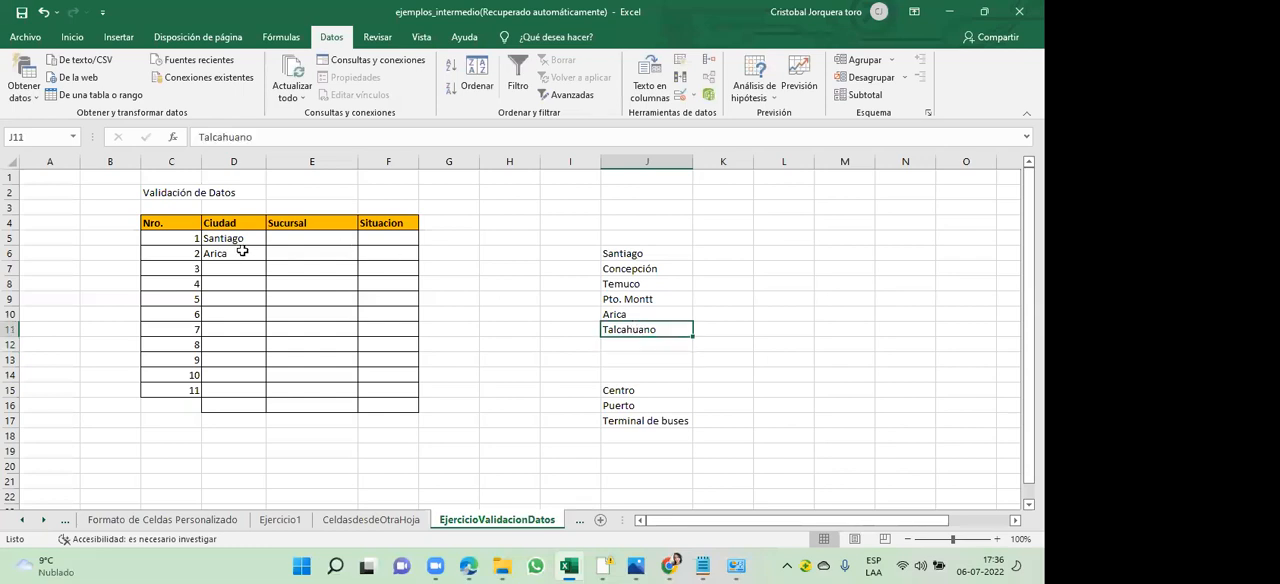
- Set the list validation source of the Ciudad cells D5:D15 to =$J$6:$J$11, keeping the existing error message
drag(236, 240, 234, 391)
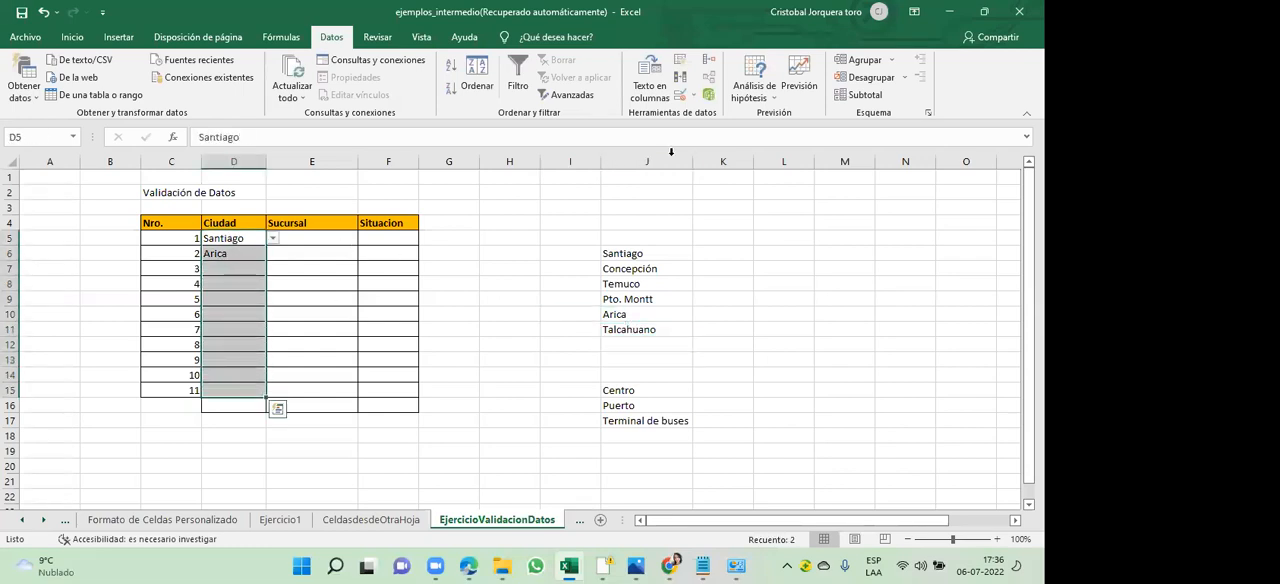
click(696, 97)
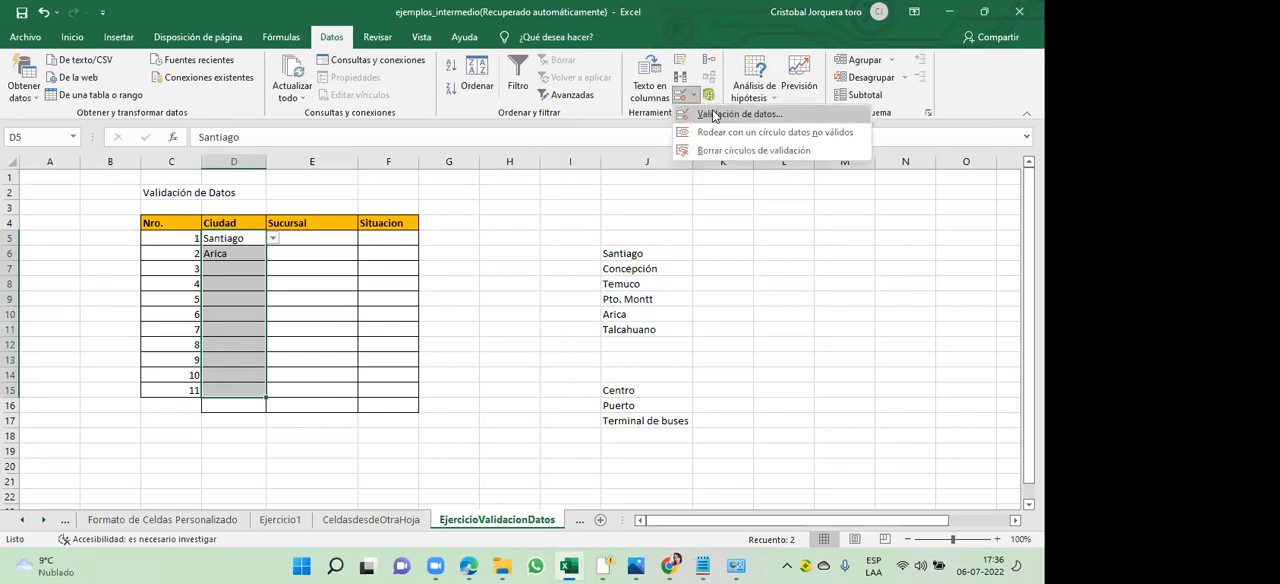
click(713, 116)
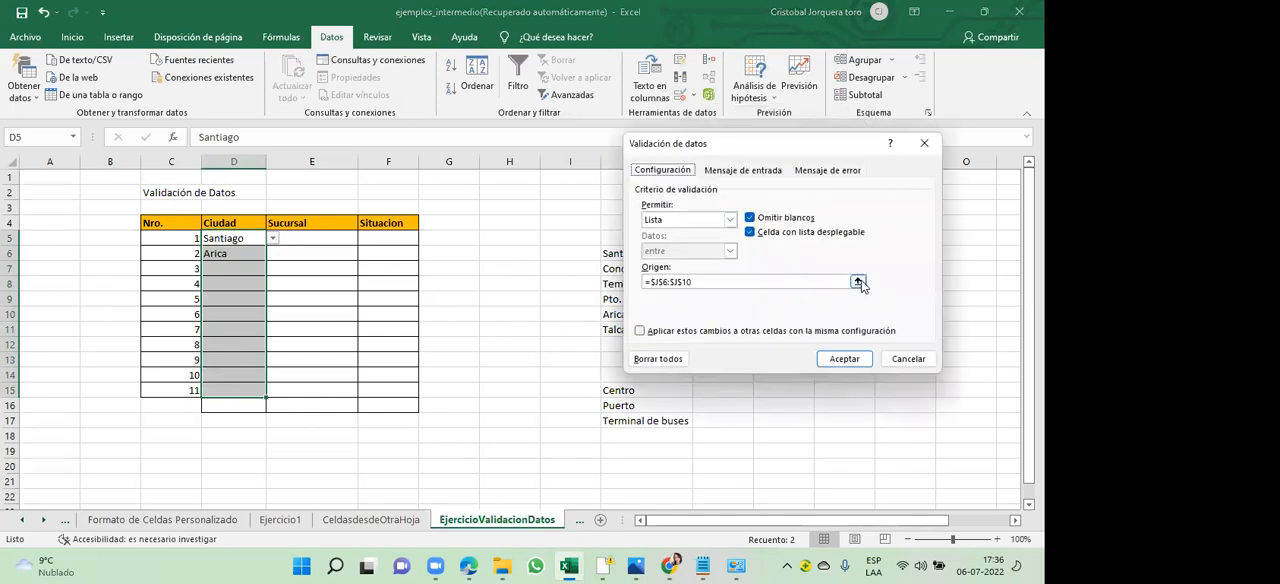
click(858, 283)
click(858, 283)
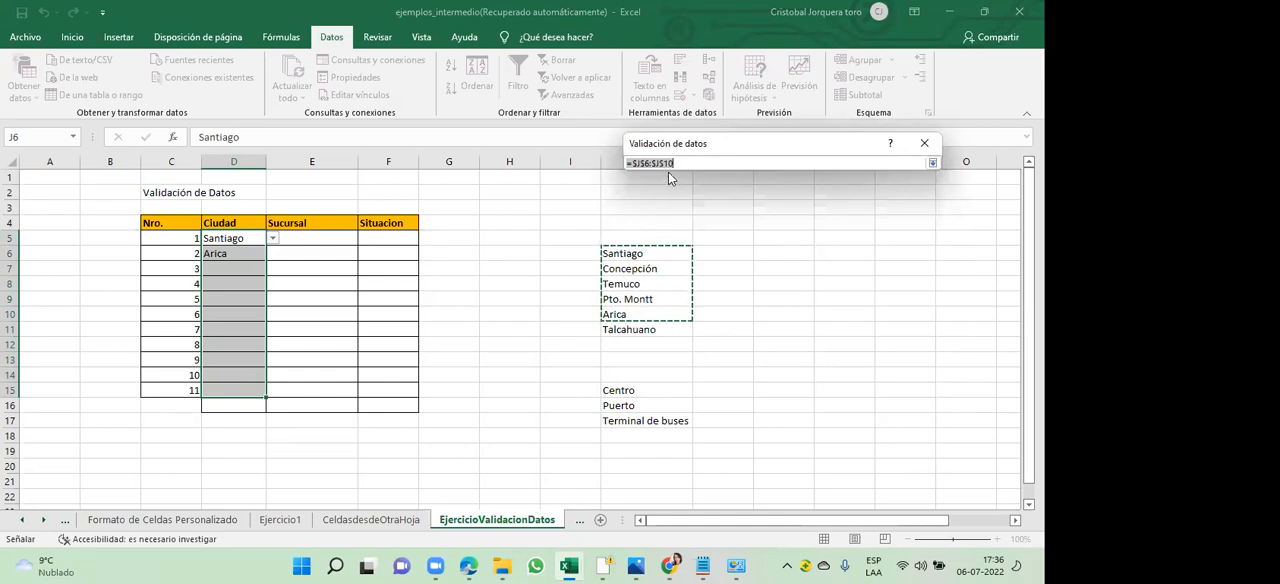
click(660, 255)
drag(660, 255, 655, 330)
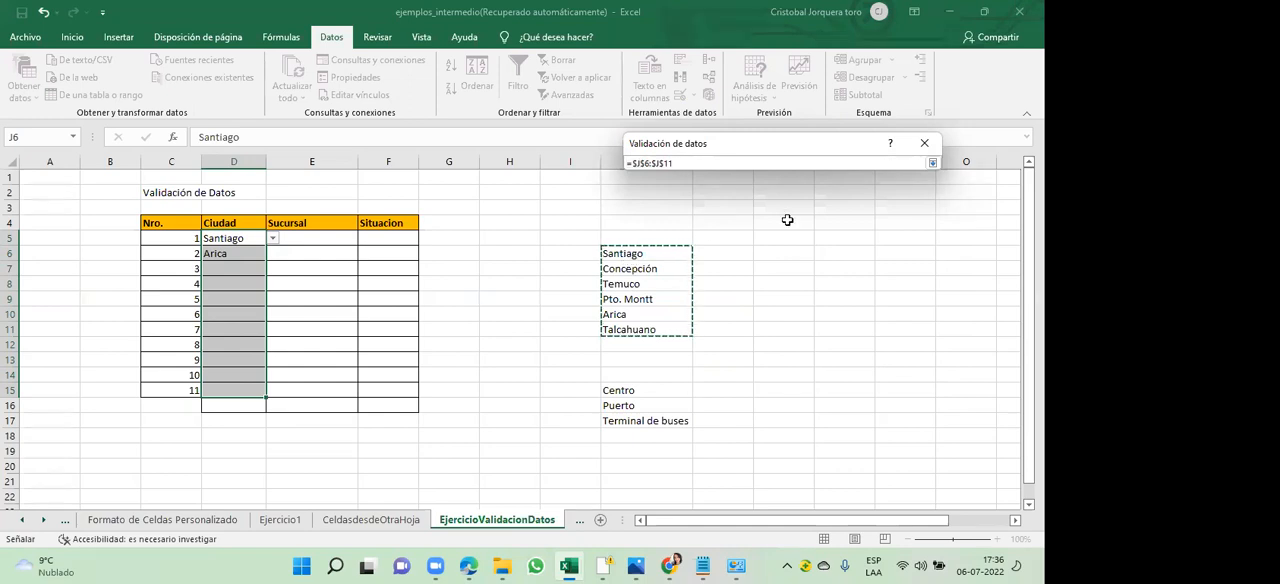
click(934, 163)
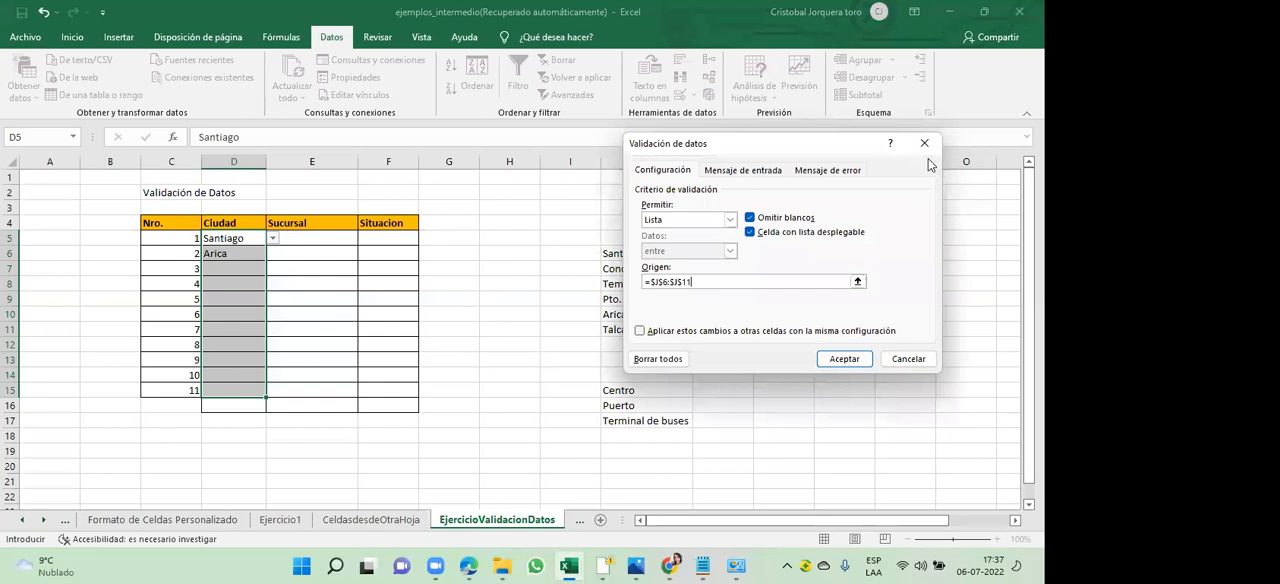
click(818, 172)
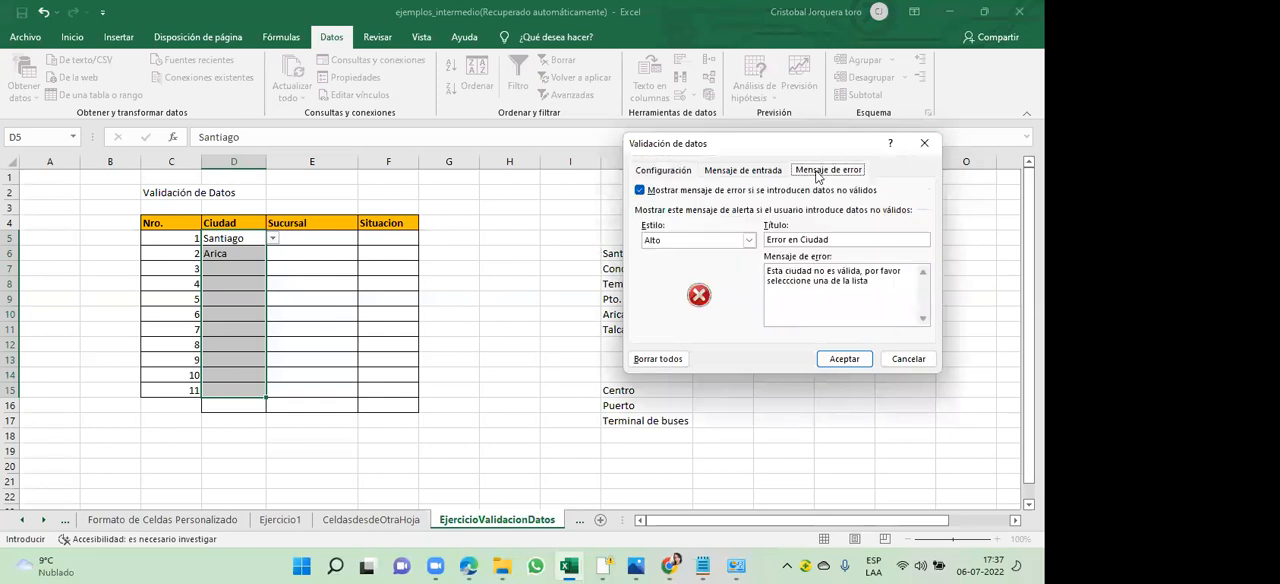
click(683, 172)
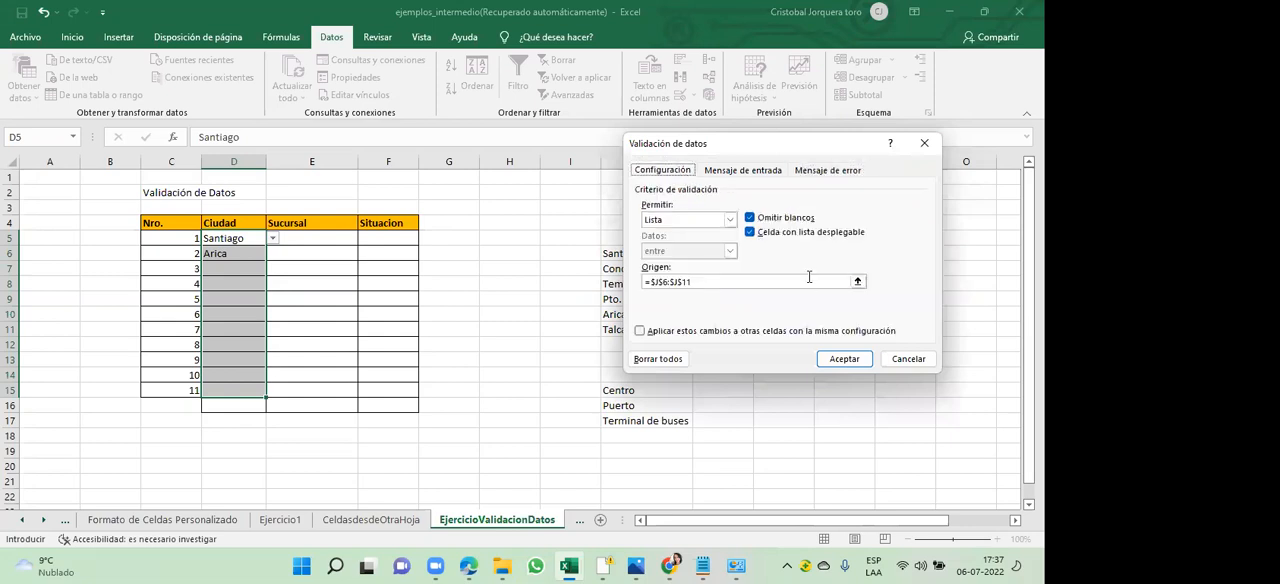
click(842, 359)
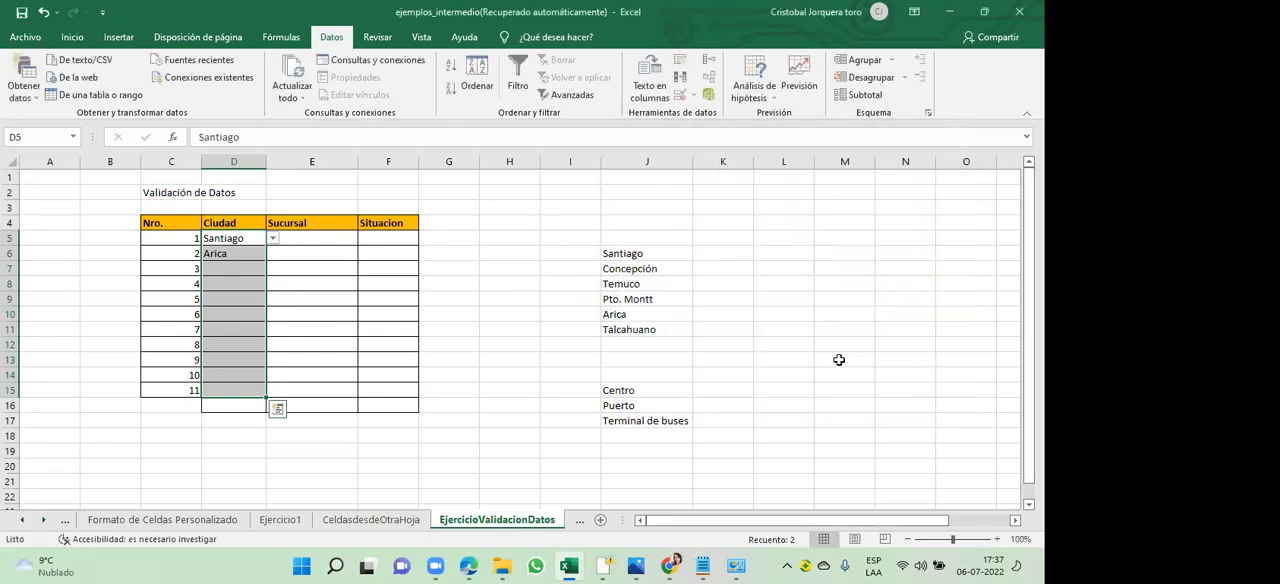
- Check the cities offered in the drop-down list of cell D7 against the source range J6:J11
click(234, 269)
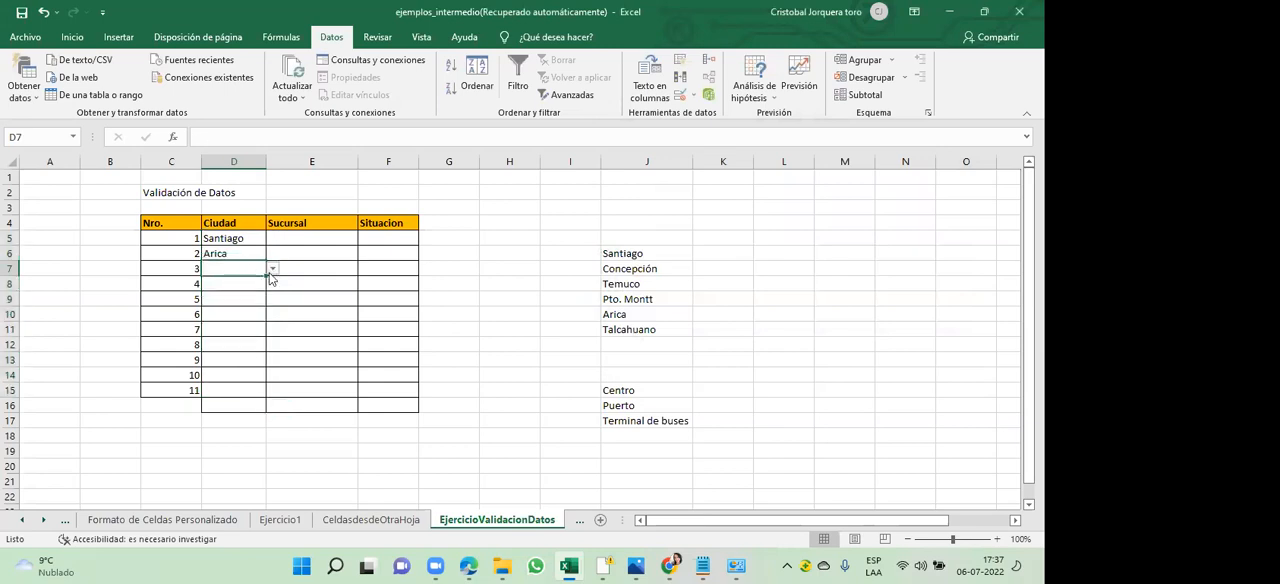
click(272, 270)
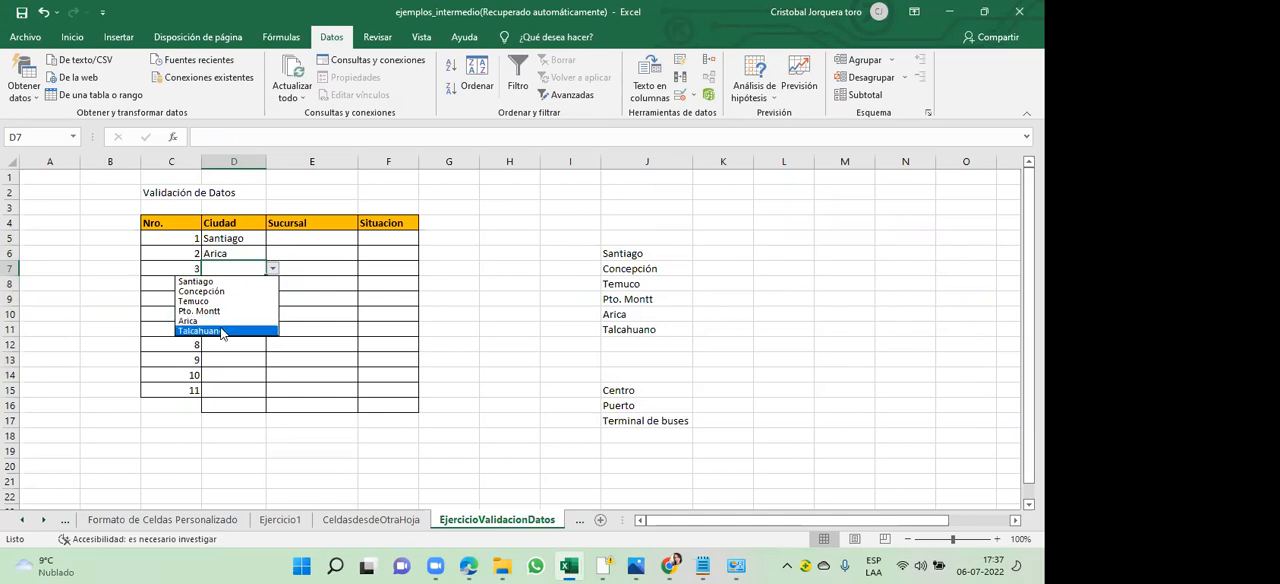
click(423, 292)
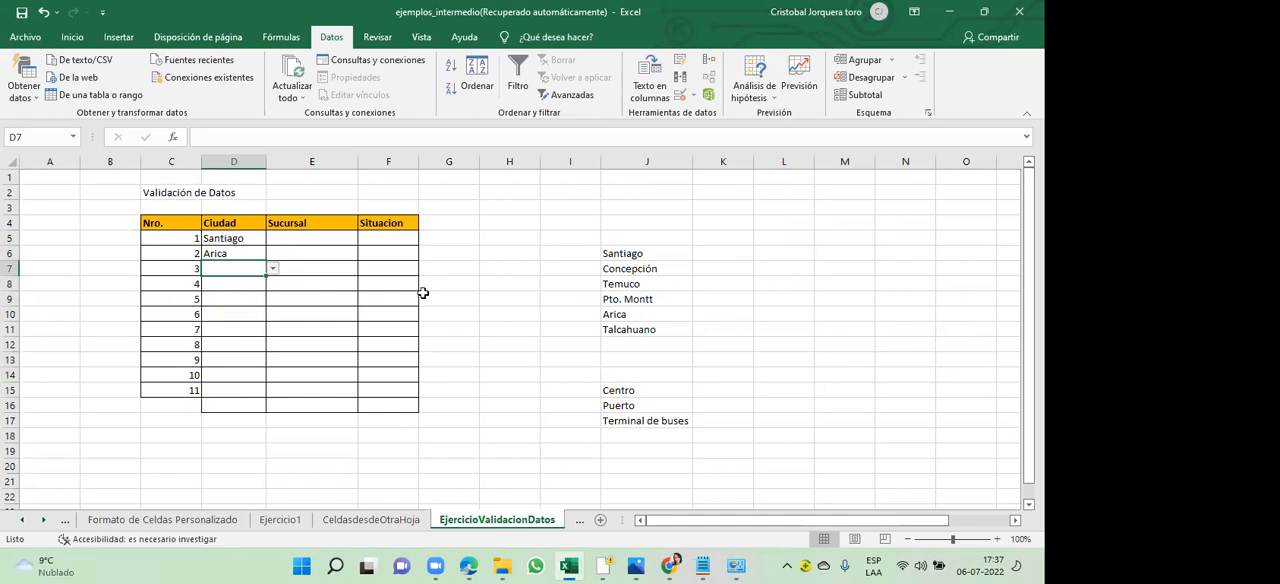
click(505, 270)
drag(643, 254, 639, 326)
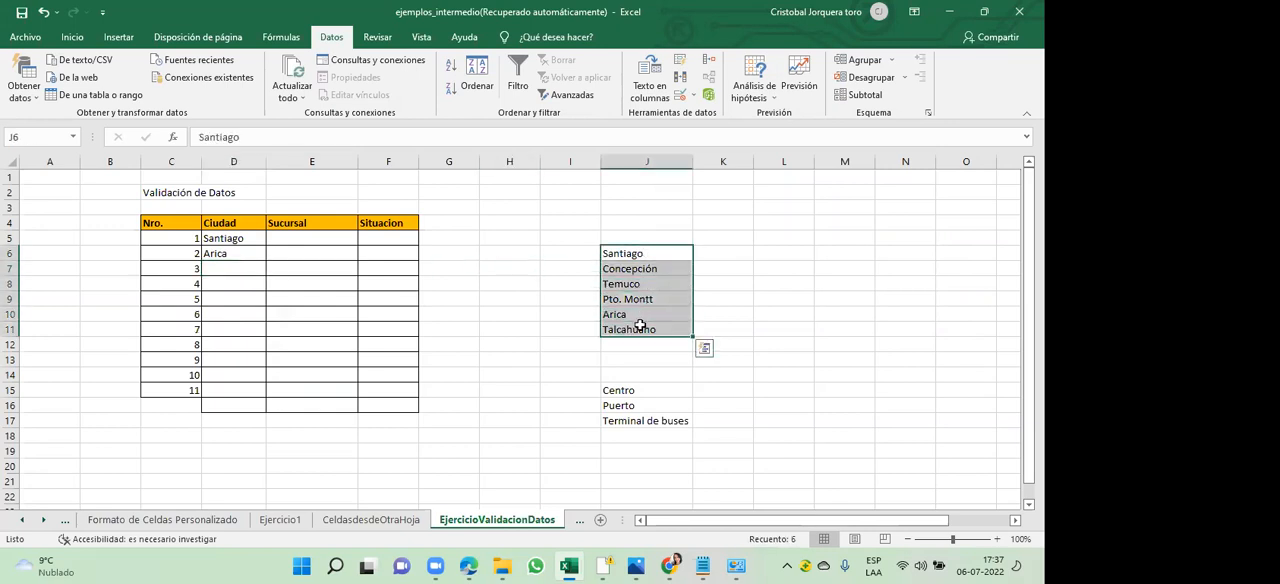
- Sort the city list in J6:J11 by cell values in A to Z order
click(639, 326)
drag(655, 254, 655, 330)
click(655, 330)
drag(652, 253, 651, 332)
click(476, 76)
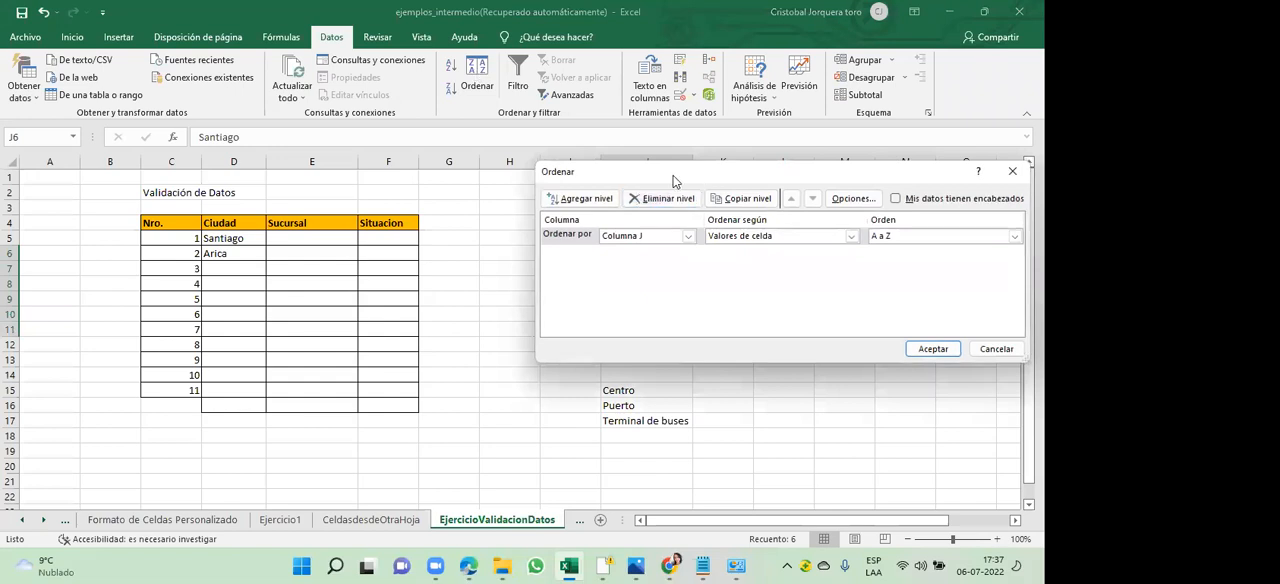
drag(673, 181, 397, 162)
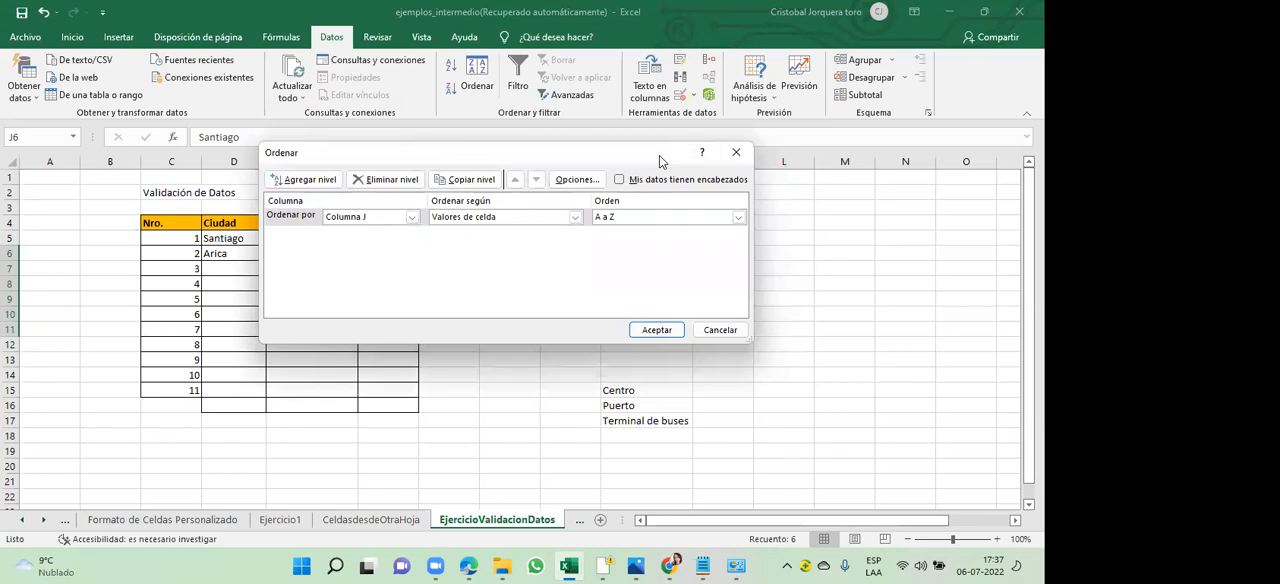
drag(659, 155, 516, 129)
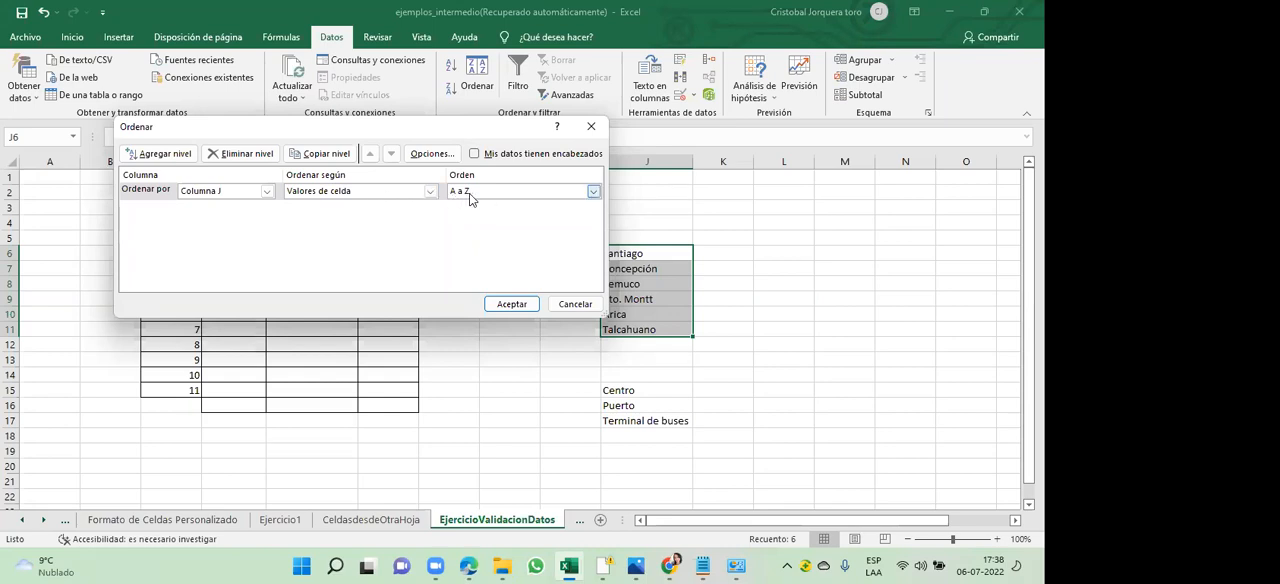
click(511, 302)
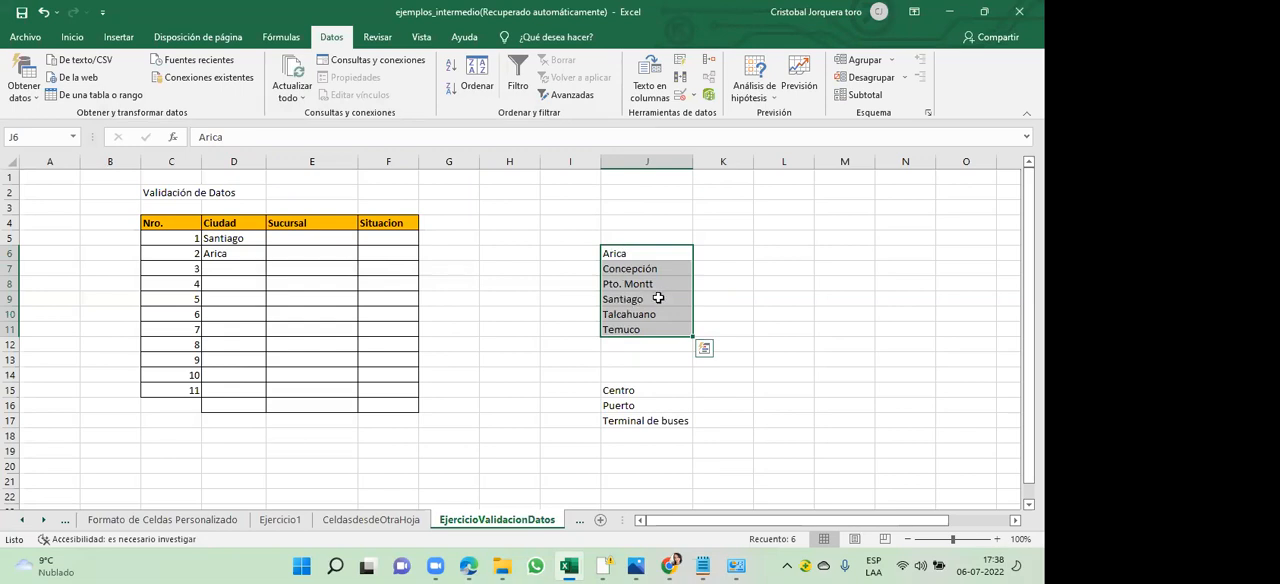
click(570, 285)
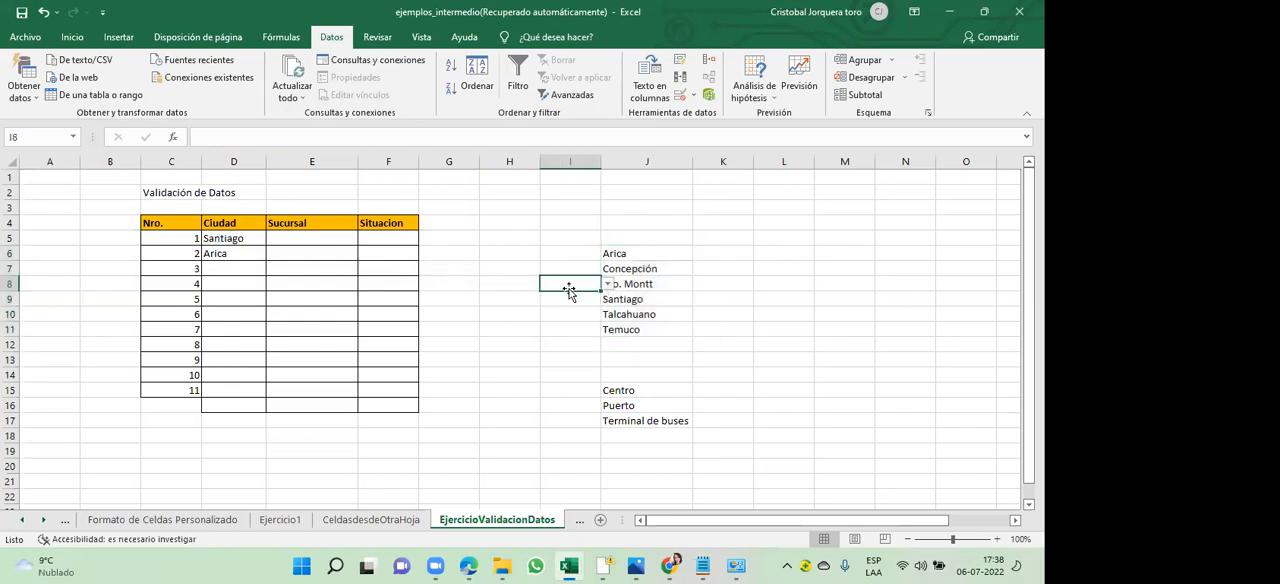
- Check the order of the cities offered in the drop-down list of cell D7
click(245, 268)
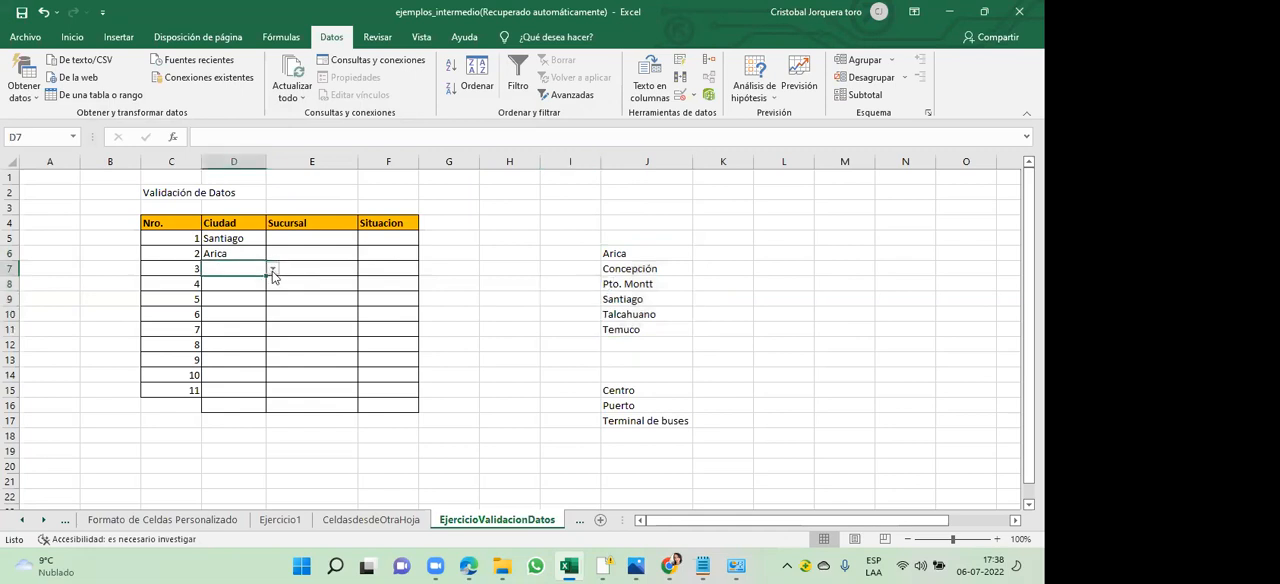
click(272, 269)
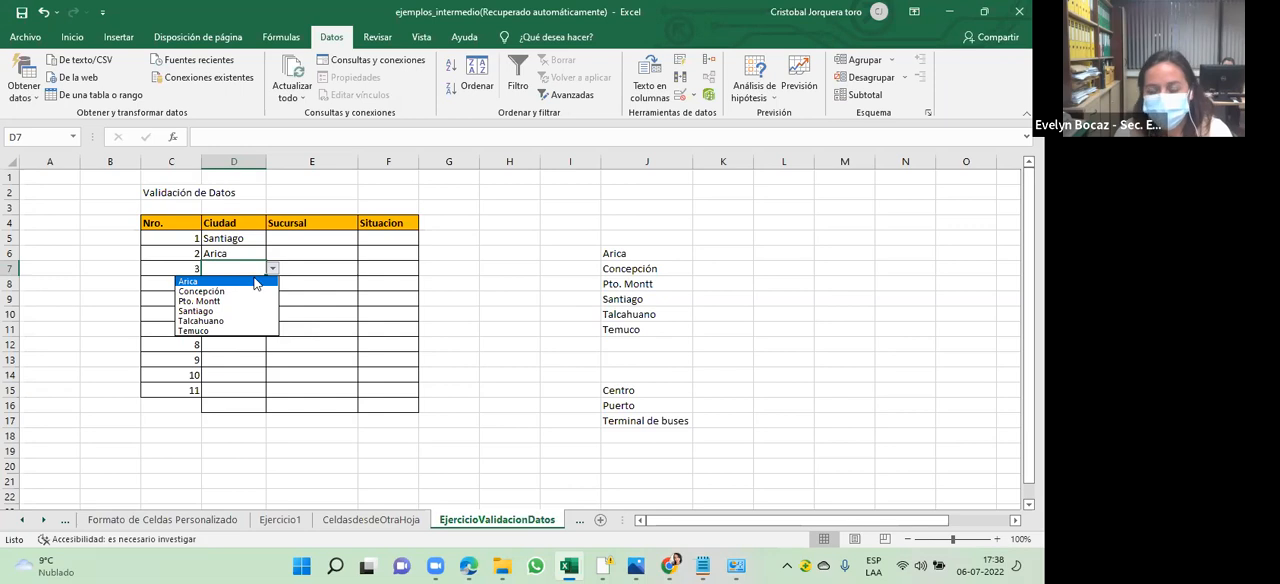
key(Escape)
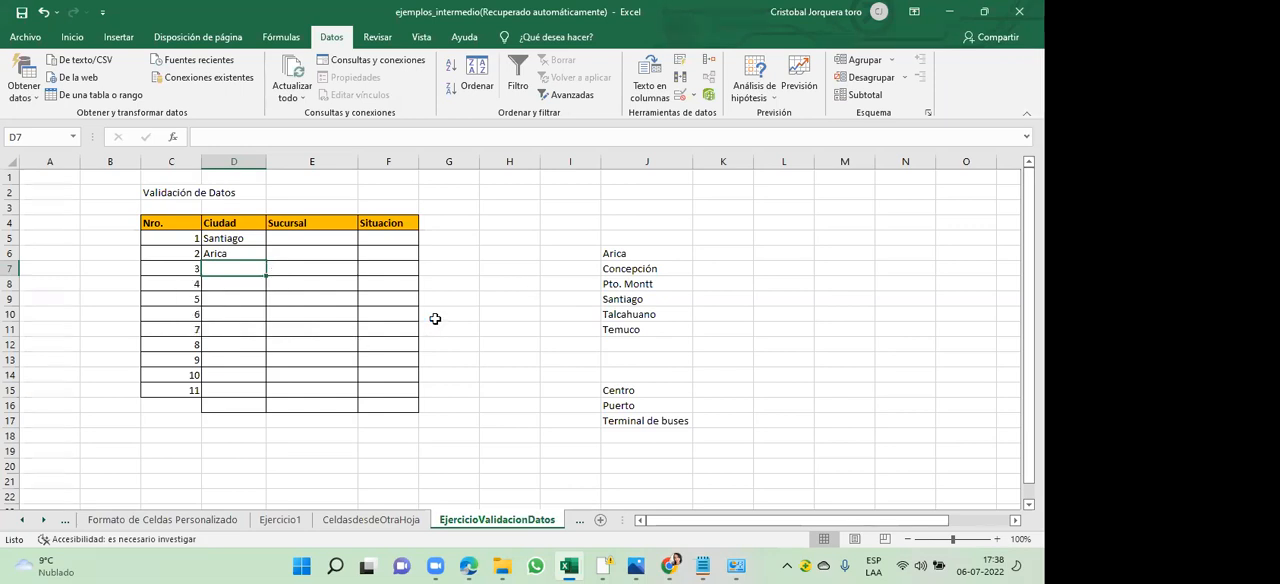
- List the situation options Activa and Inactiva in cells J21 and J22, below the branch list
drag(638, 393, 646, 432)
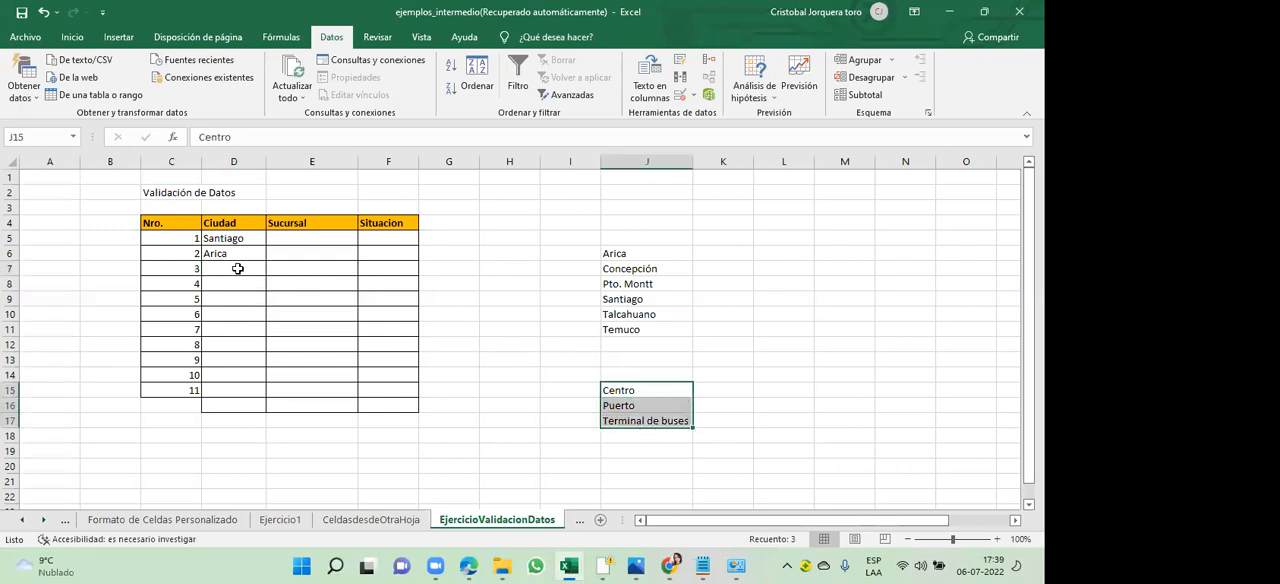
click(635, 437)
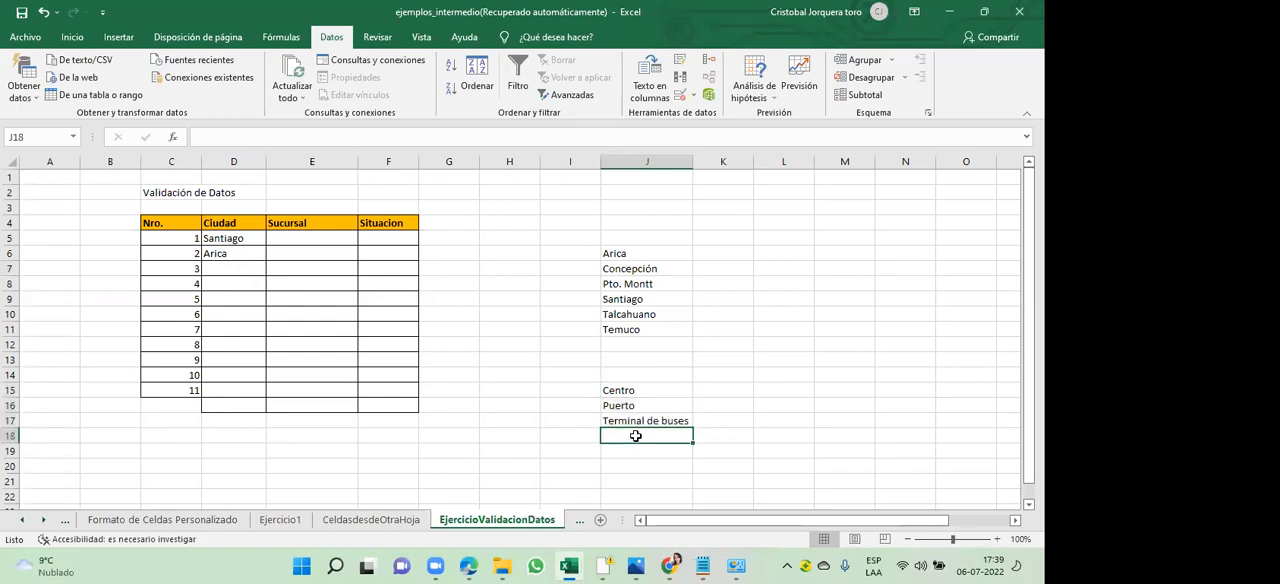
key(Down)
key(Down)
key(Down)
key(Down)
key(Down)
key(Down)
key(Down)
key(Down)
key(Down)
key(Up)
key(Up)
key(Up)
key(Up)
key(Up)
key(Up)
key(Up)
key(Up)
key(Down)
text(A)
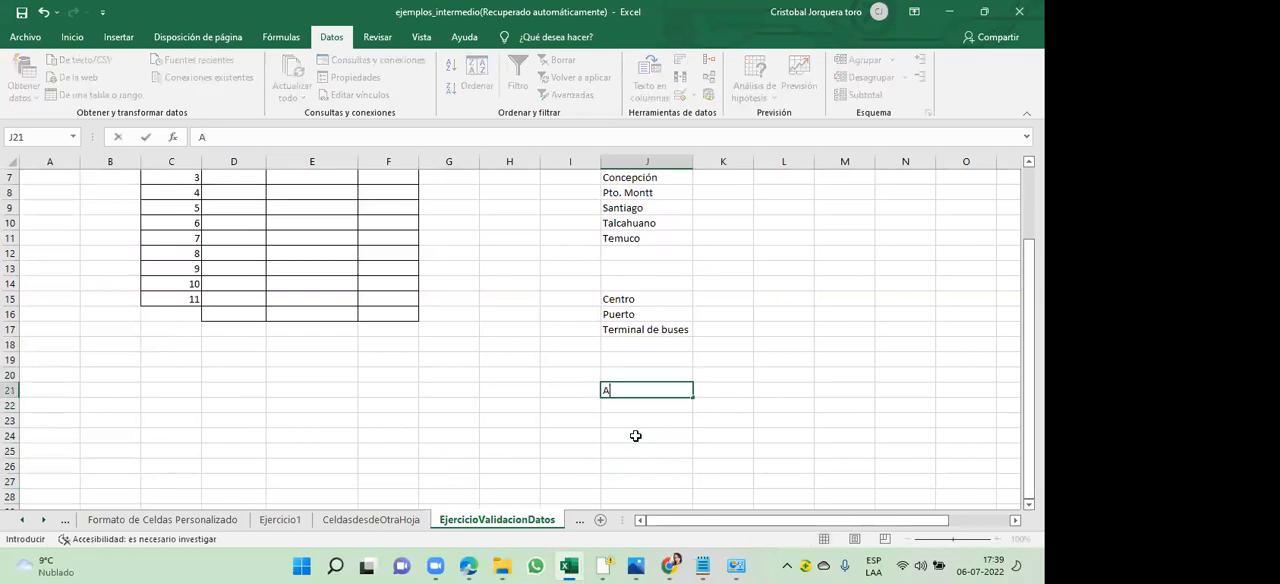
text(ctiva)
key(Return)
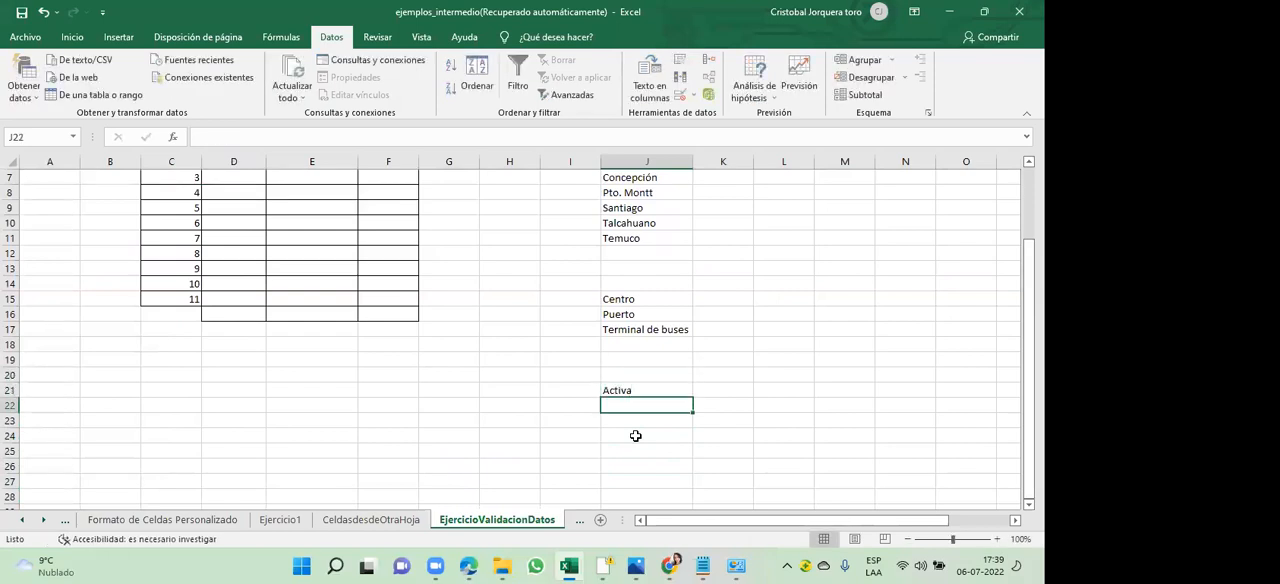
text(Inacr)
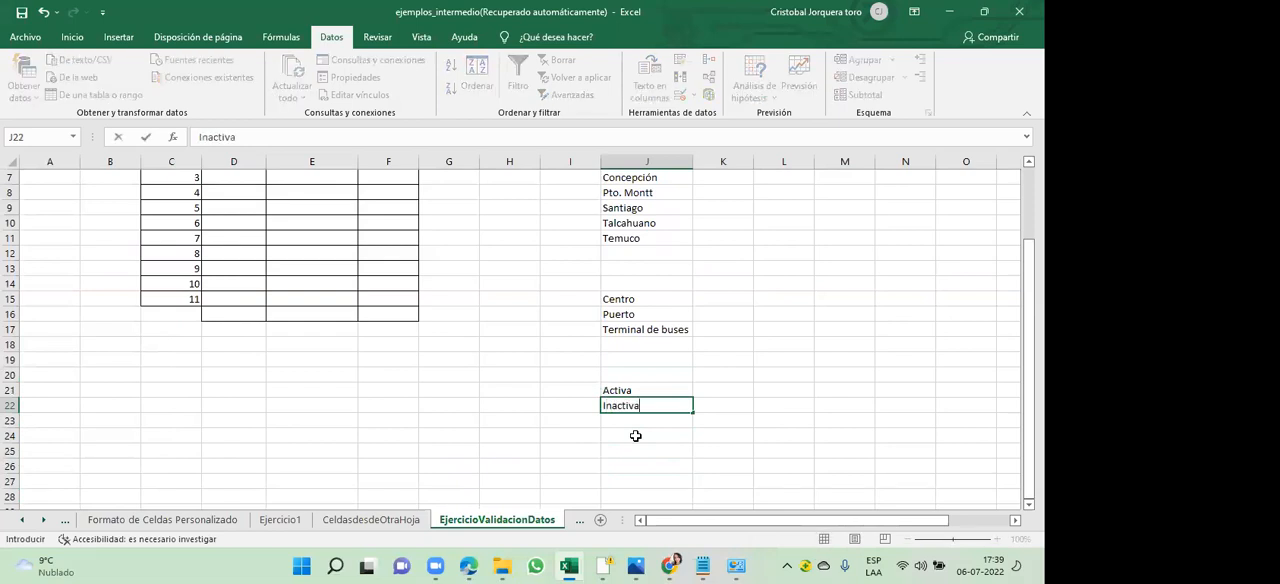
click(563, 420)
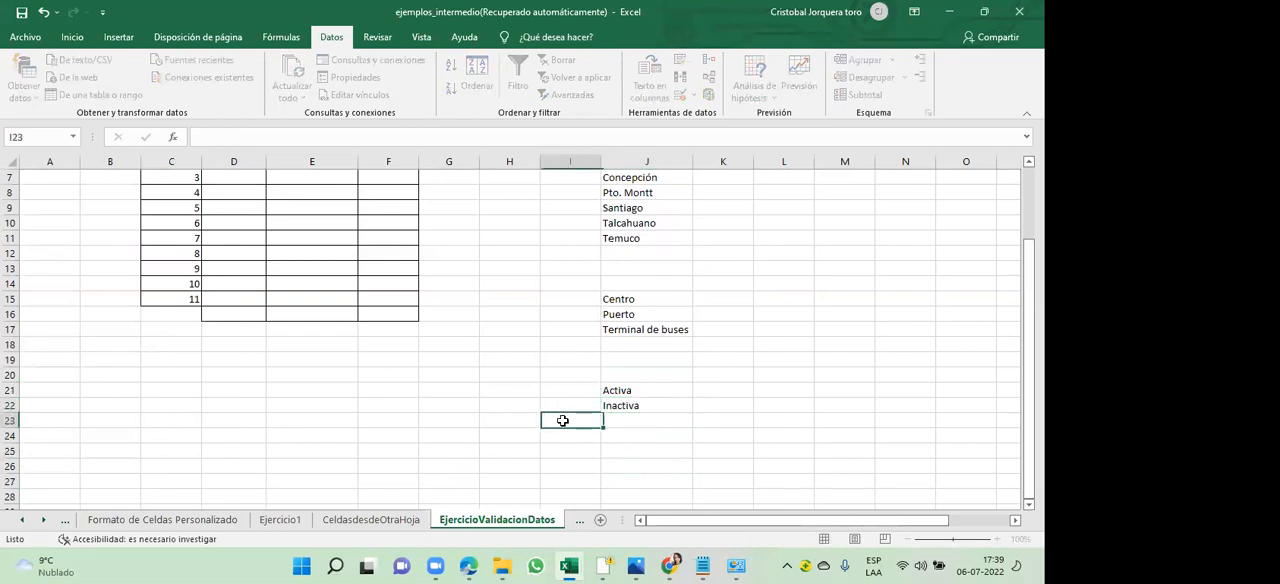
click(646, 391)
click(645, 406)
click(394, 296)
key(Up)
key(Up)
key(Up)
key(Up)
key(Up)
key(Up)
key(Up)
key(Up)
key(Up)
key(Up)
key(Up)
key(Up)
key(Up)
key(Down)
key(Down)
key(Down)
key(Up)
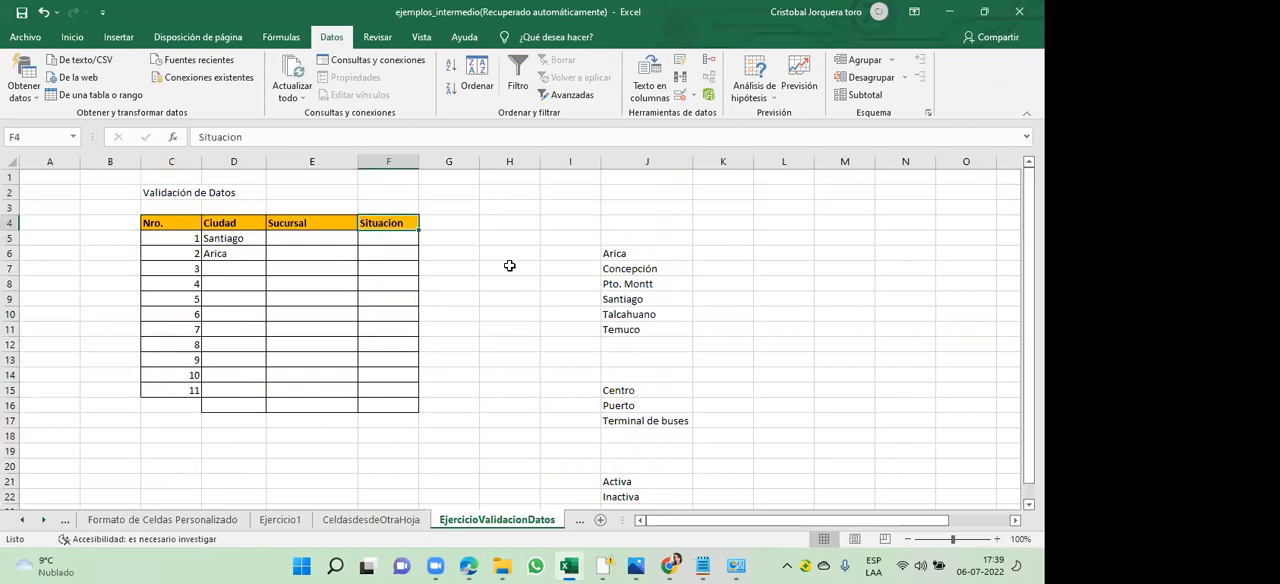
- Define a list validation for the Sucursal cells E5:E15 with the branch range =$J$15:$J$17 as its source
drag(656, 387, 657, 420)
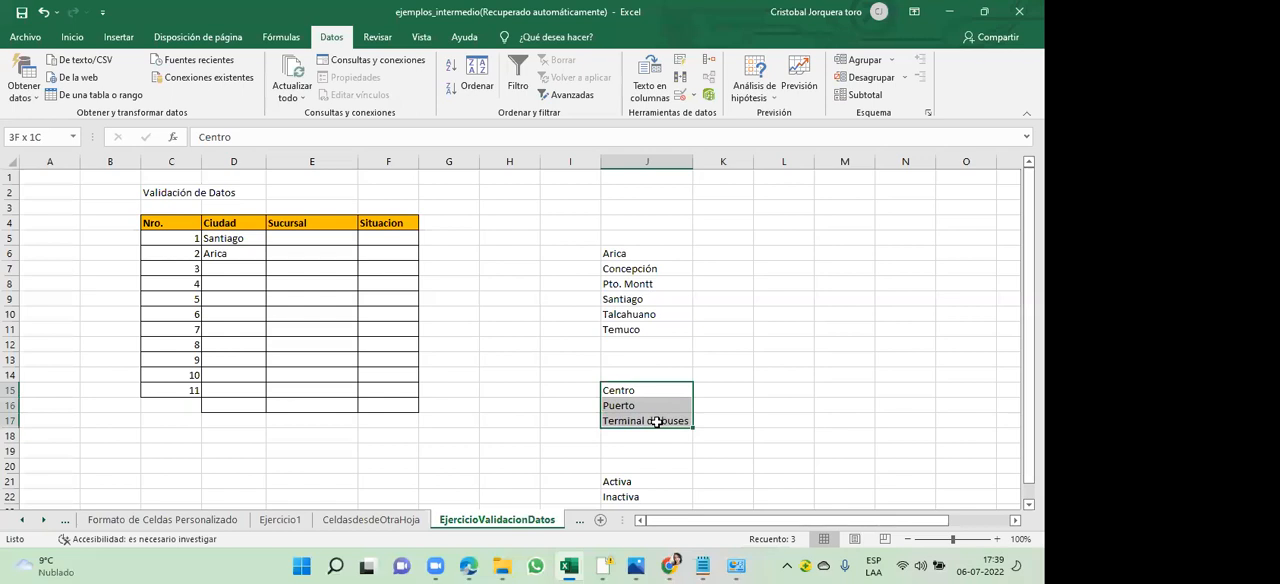
click(287, 237)
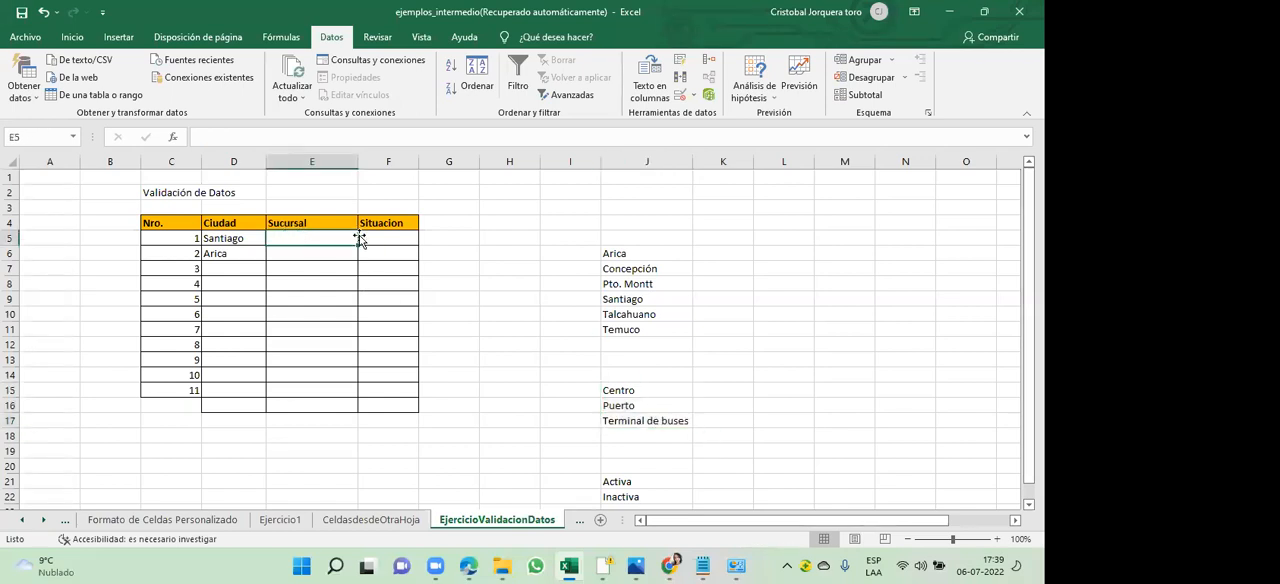
drag(327, 237, 314, 398)
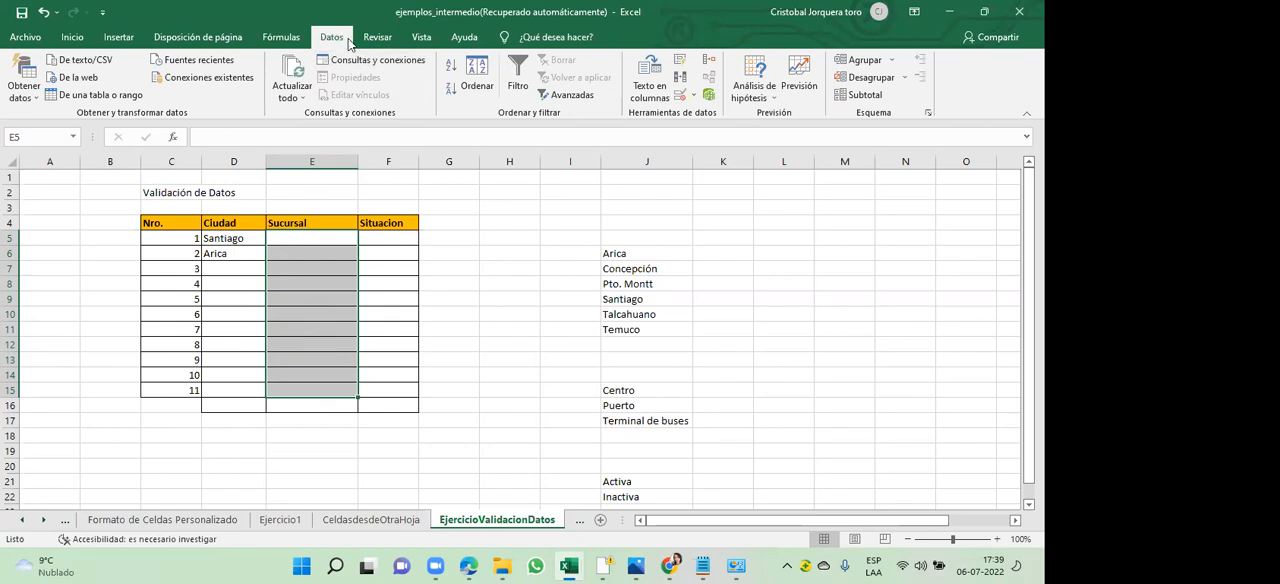
click(696, 97)
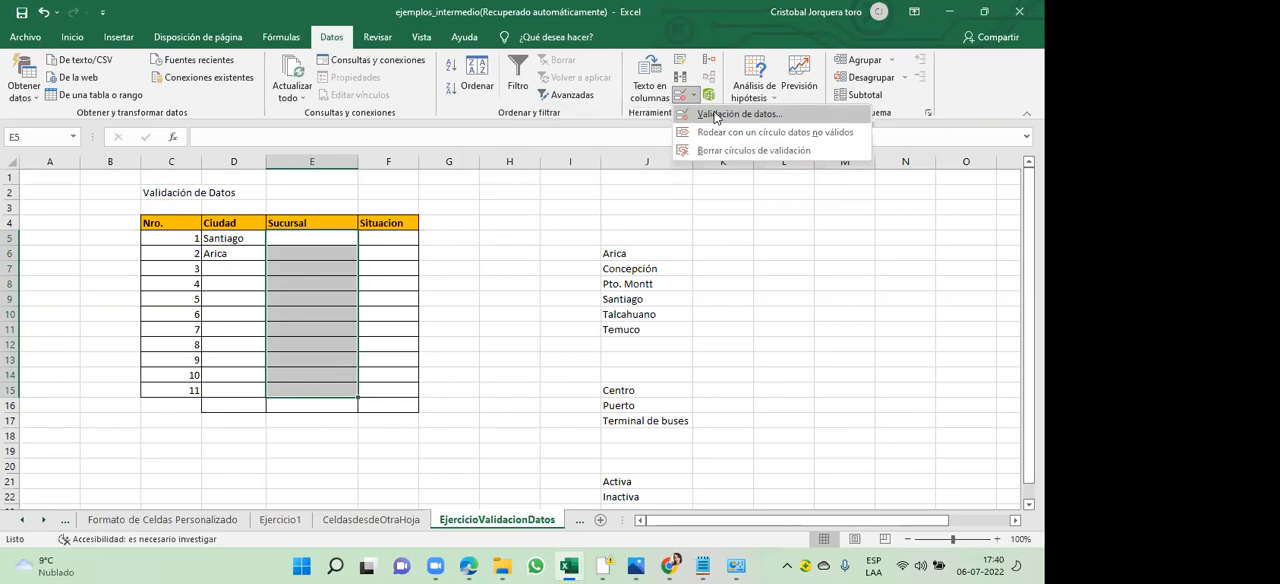
click(716, 116)
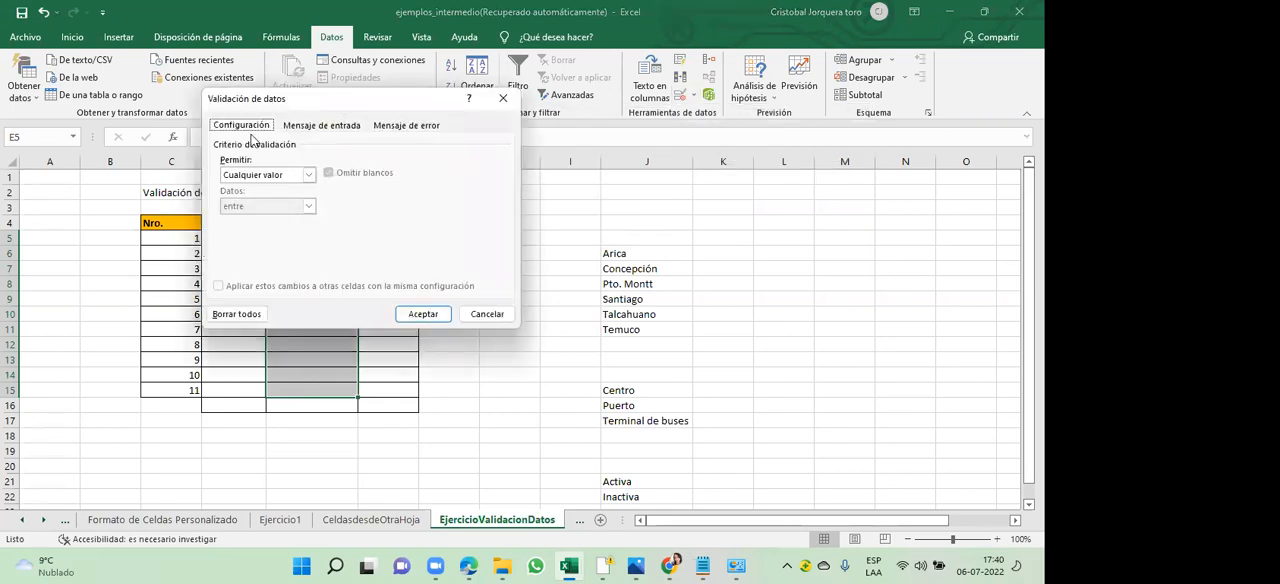
click(309, 176)
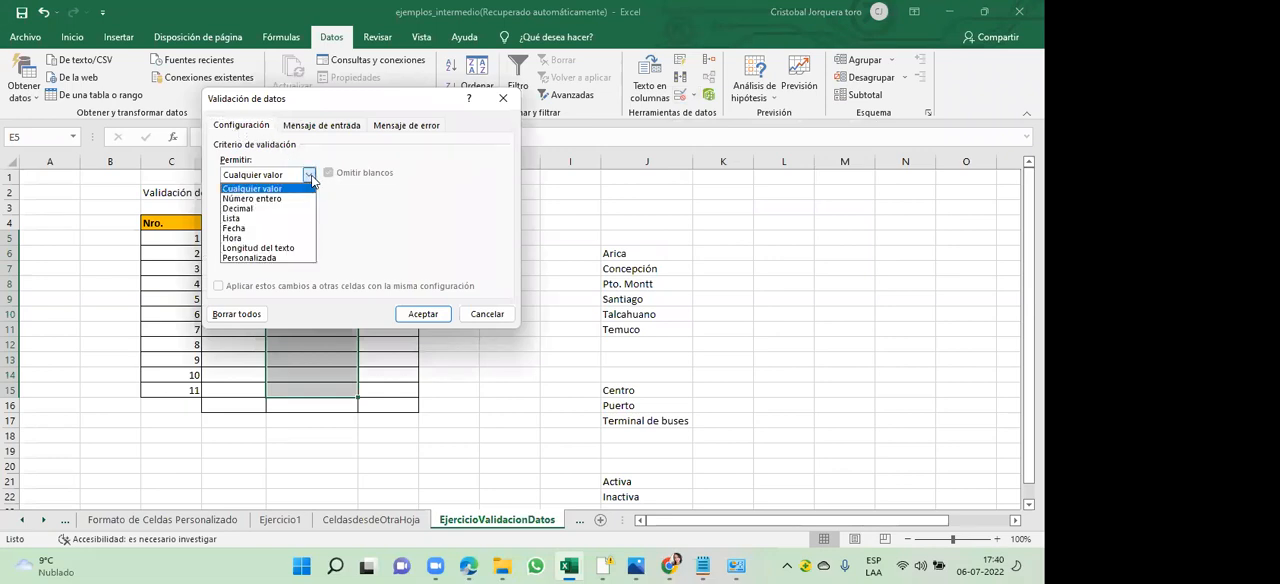
click(258, 220)
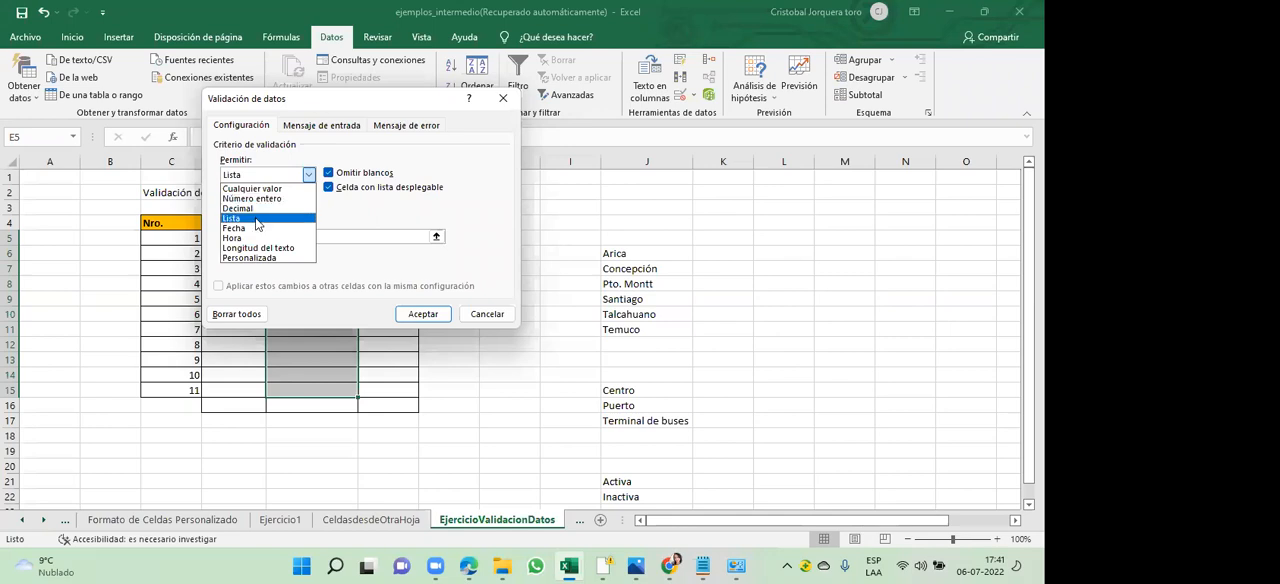
click(256, 220)
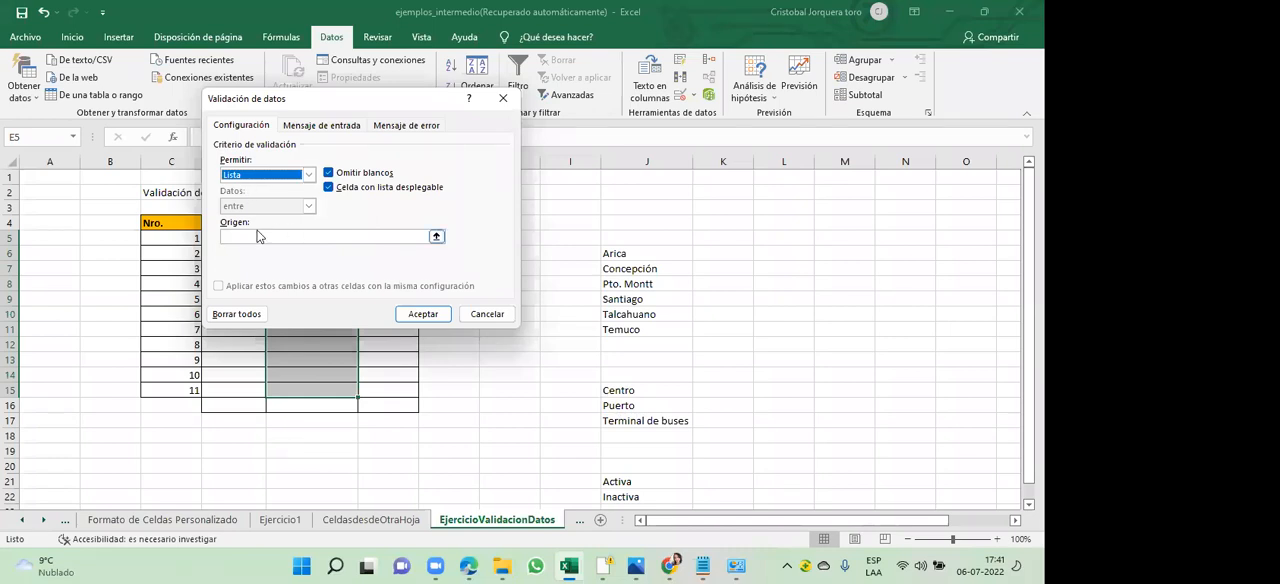
click(436, 237)
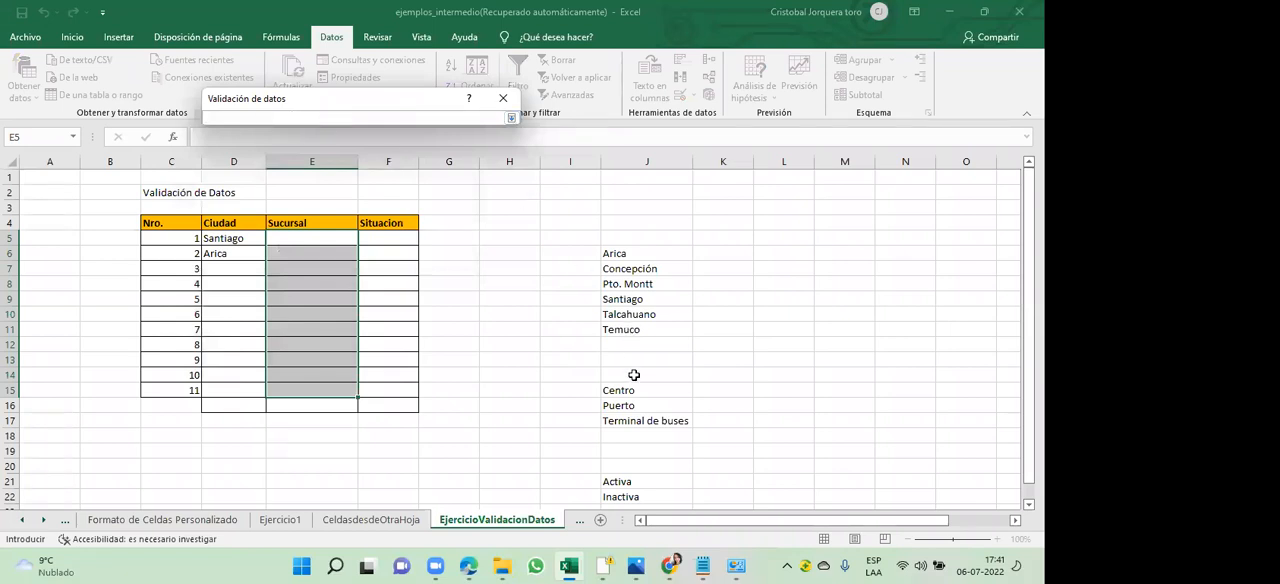
drag(634, 390, 634, 421)
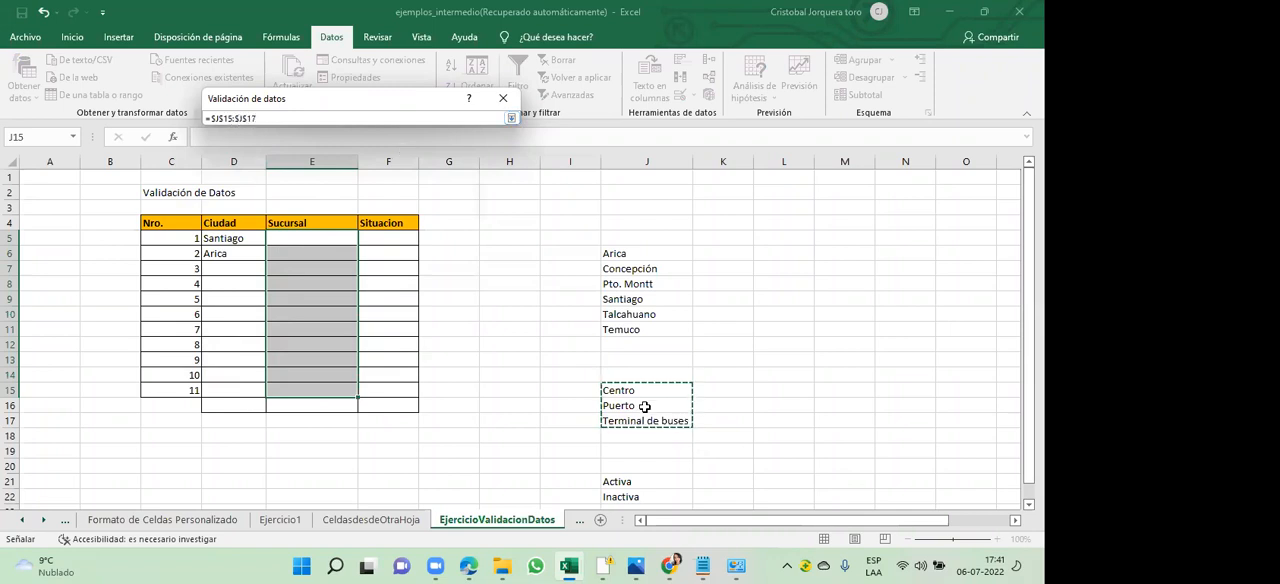
click(511, 118)
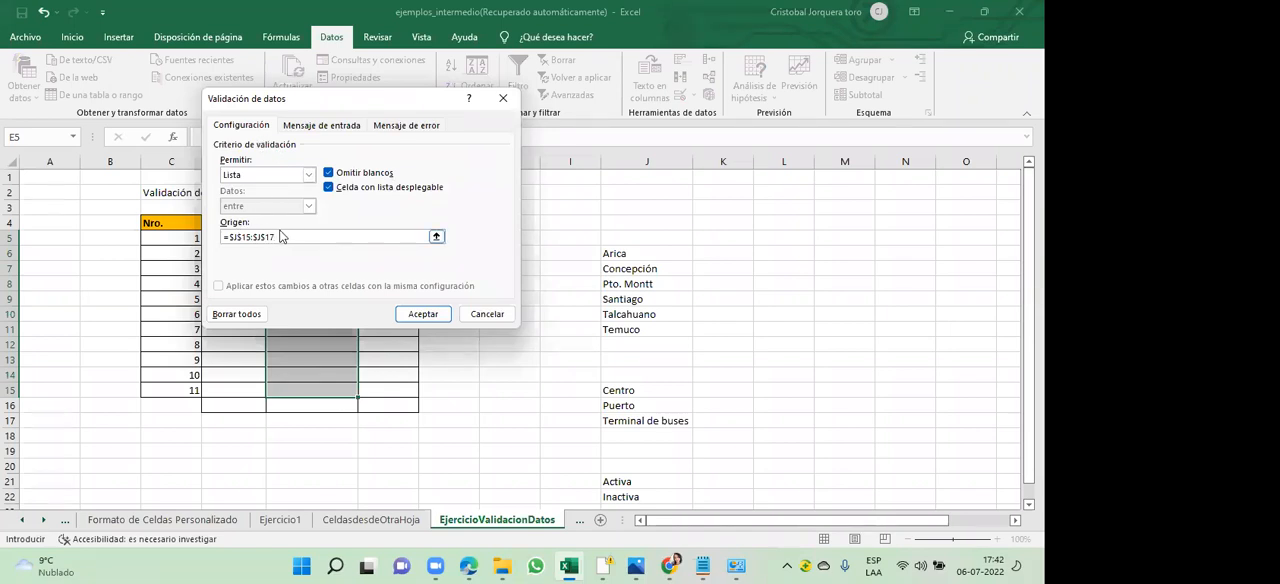
- Give the Sucursal validation the error title "Error en Sucursales" and message "Debe seleccionar una sucursal válida", and apply the validation
click(405, 126)
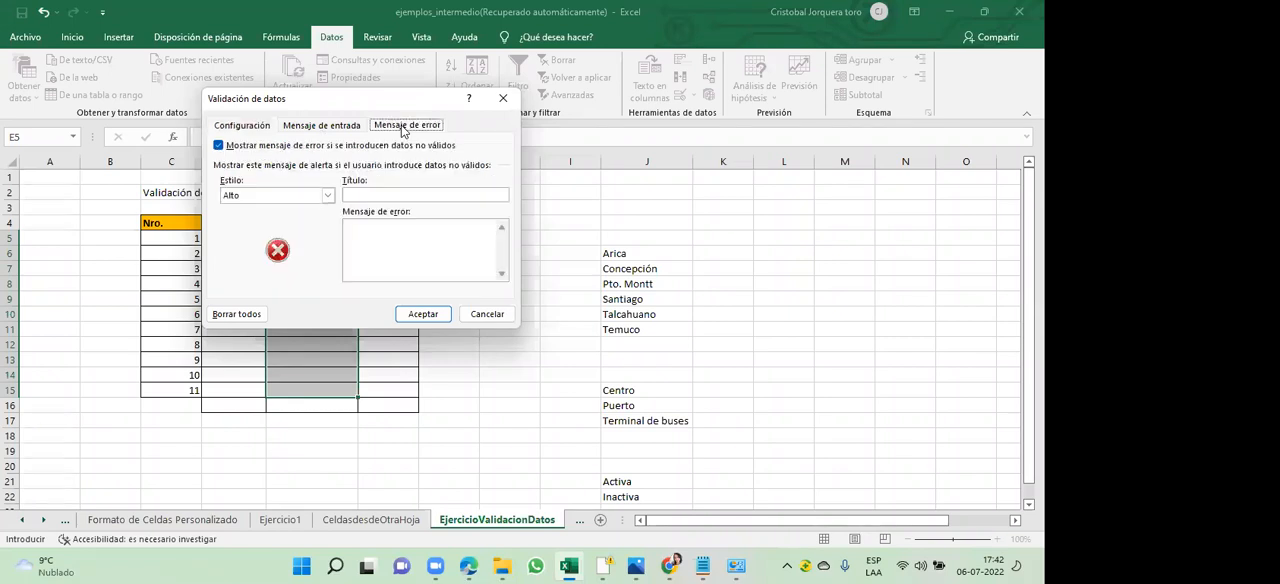
click(393, 196)
text(Error en)
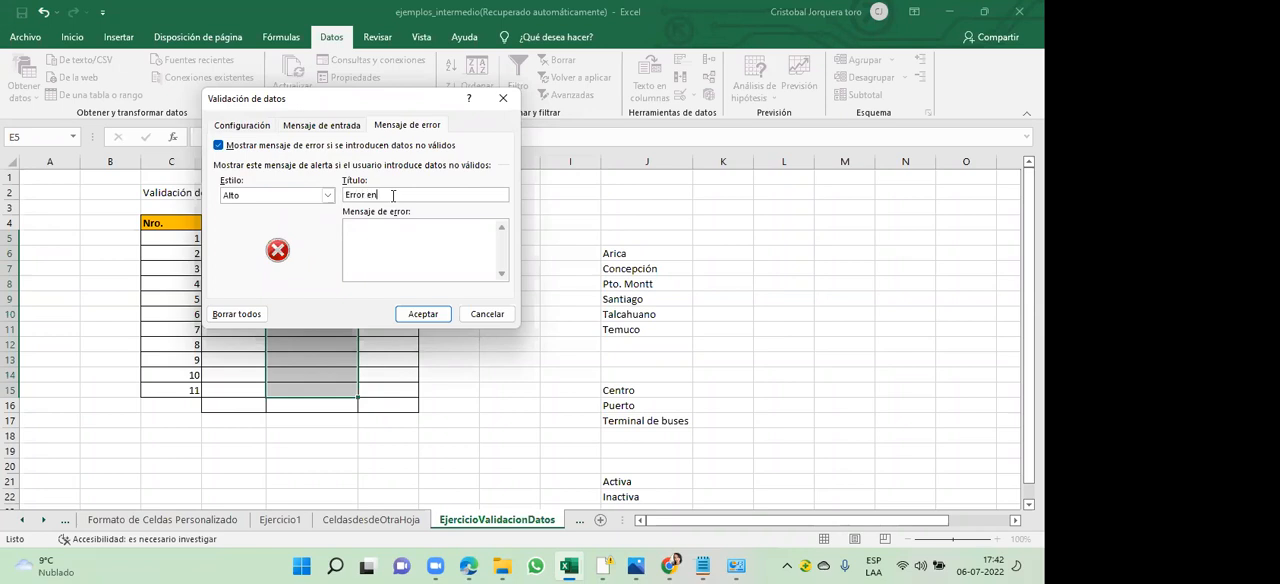
text( Sucursales)
click(405, 240)
text(Debe seleccionar una sucursal válida)
click(255, 128)
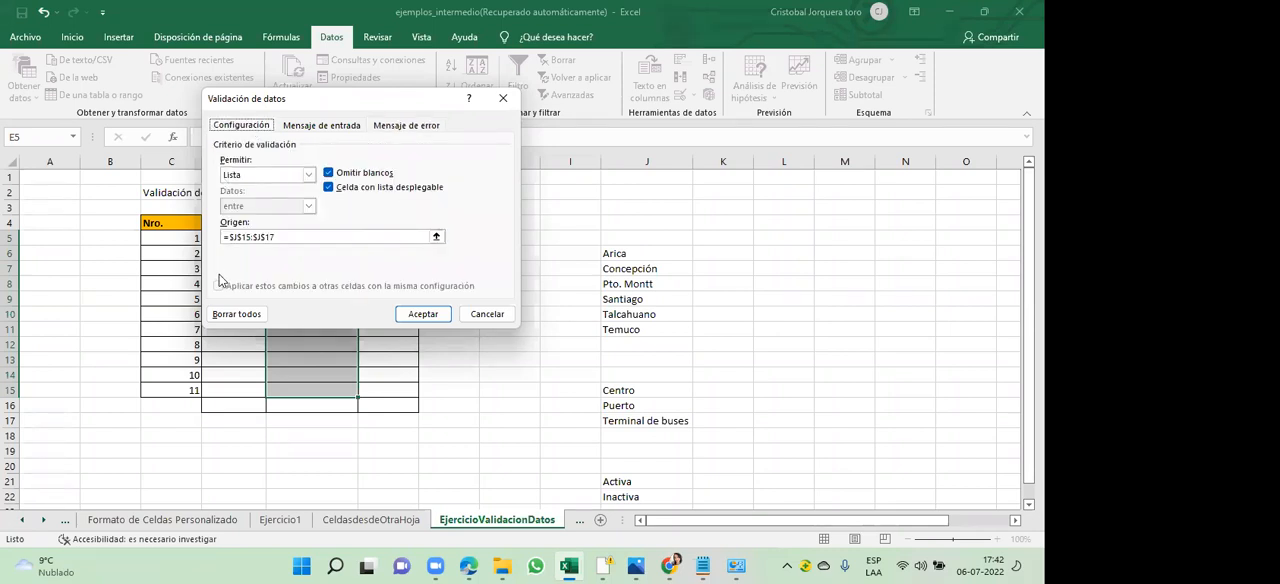
click(228, 237)
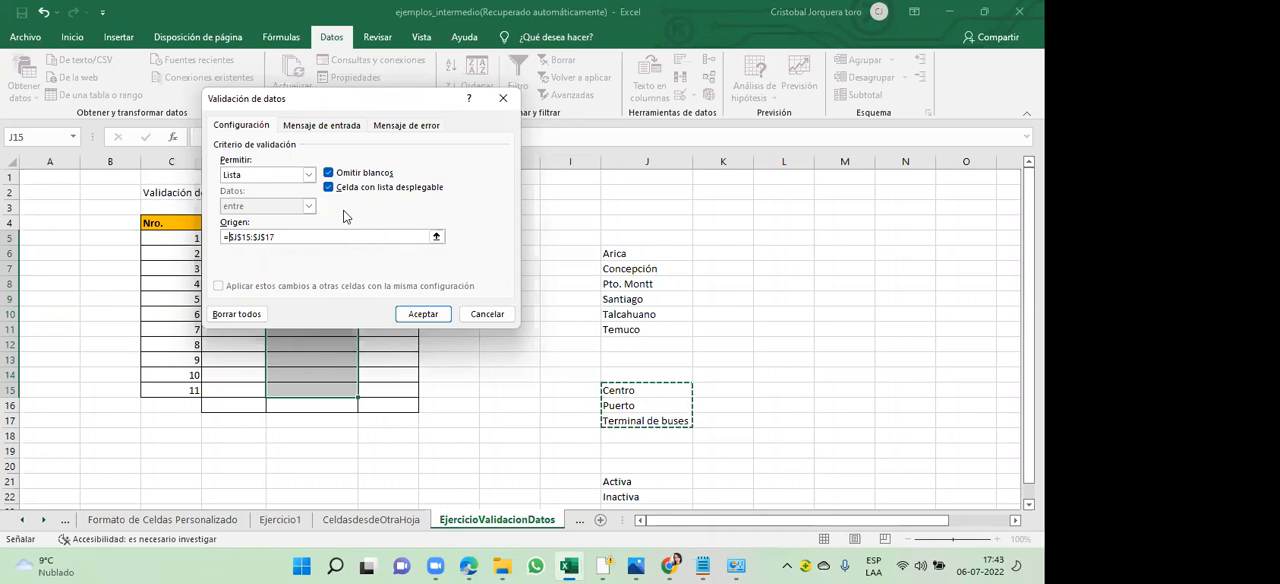
click(408, 129)
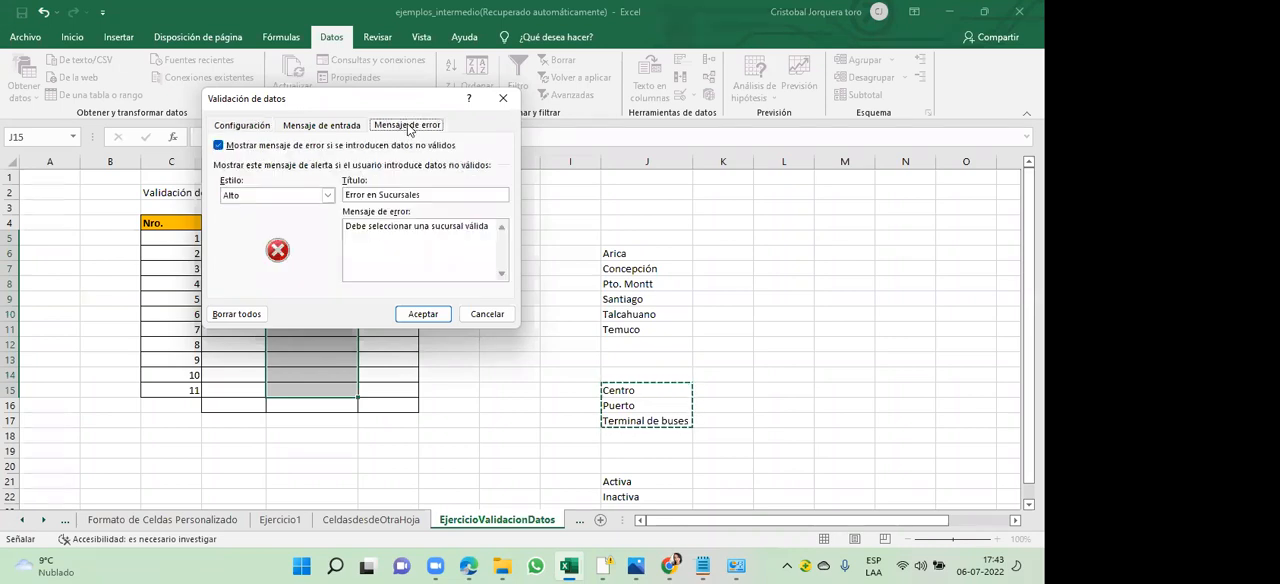
click(423, 315)
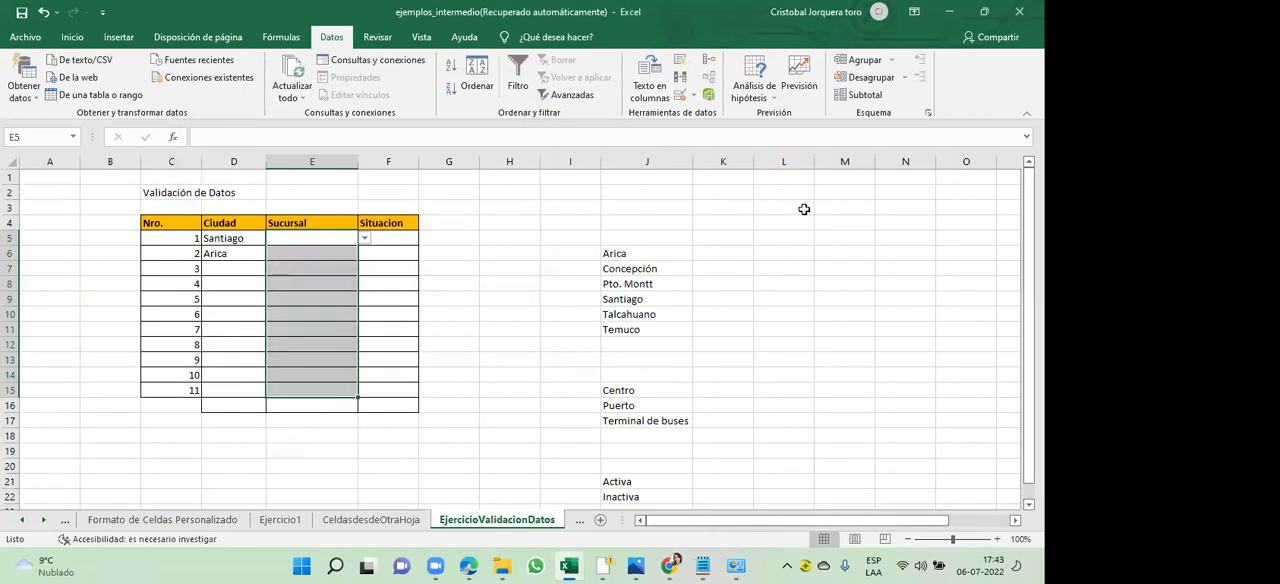
- Hide column J, which holds the source lists for the validations
click(656, 160)
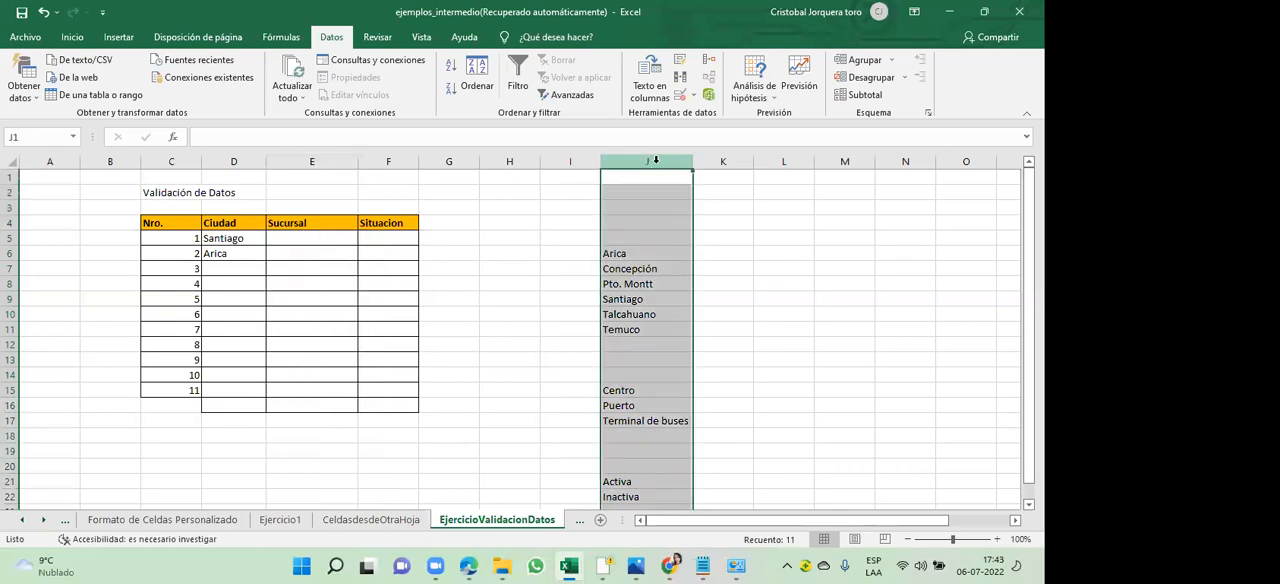
right_click(656, 160)
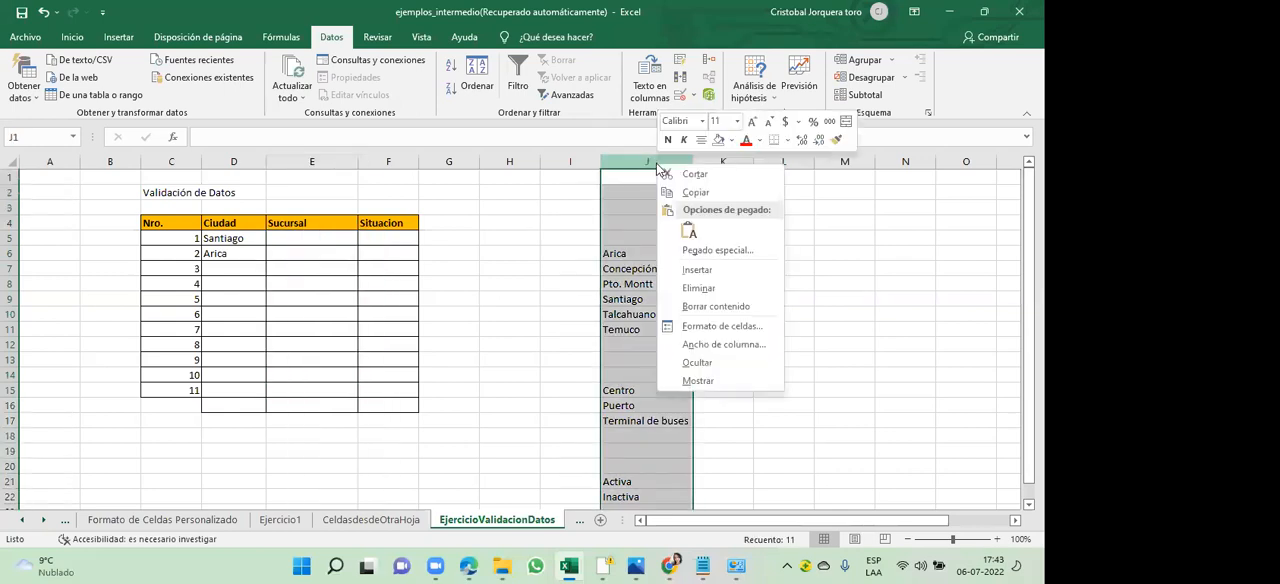
click(697, 363)
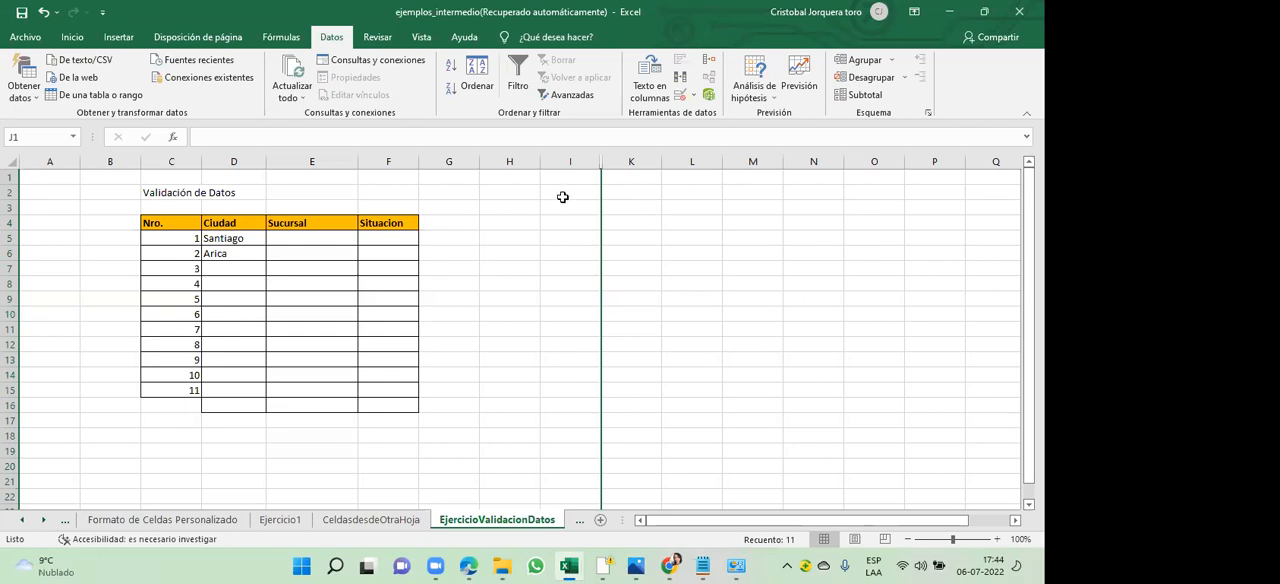
- Unhide column J by showing the hidden column between I and K
drag(575, 155, 620, 155)
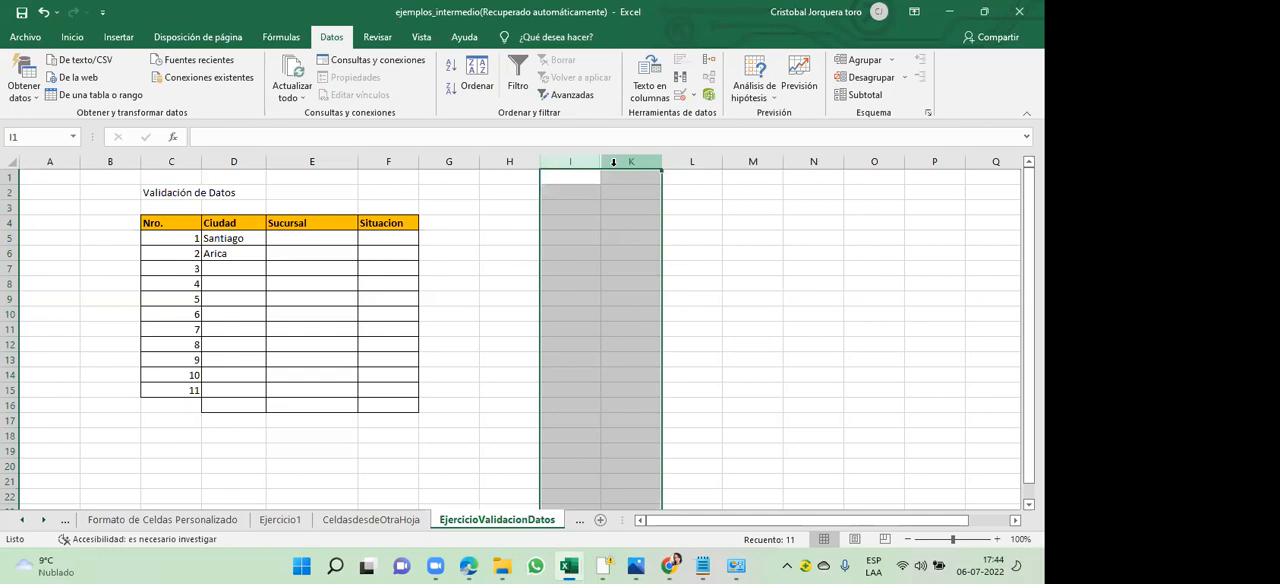
click(586, 158)
drag(590, 158, 617, 161)
right_click(617, 161)
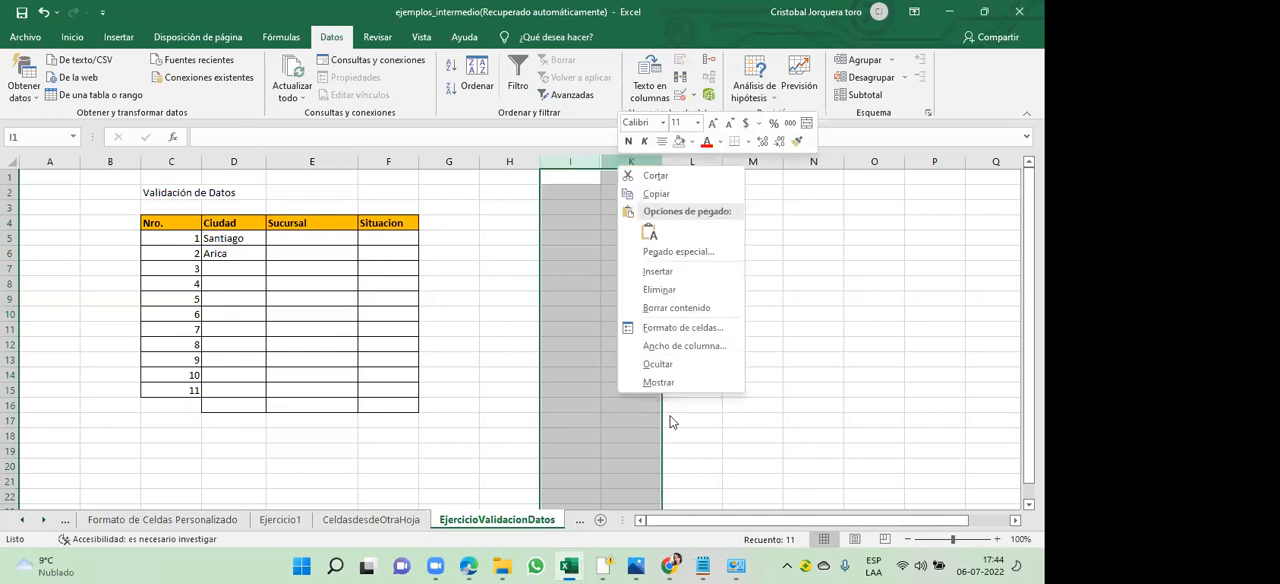
click(659, 383)
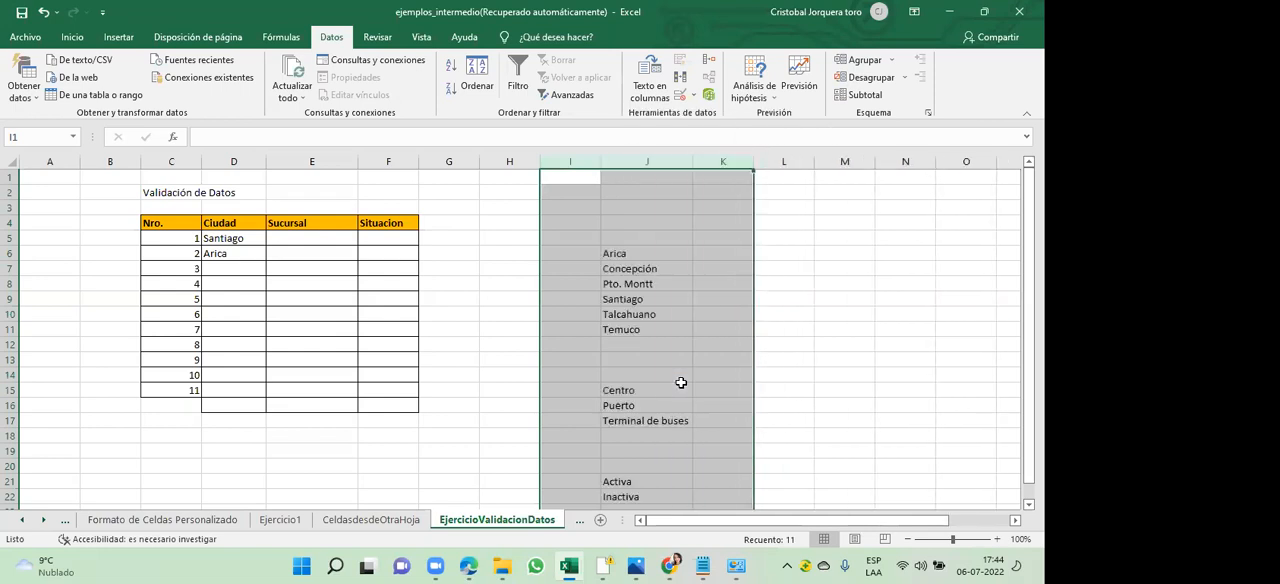
click(681, 386)
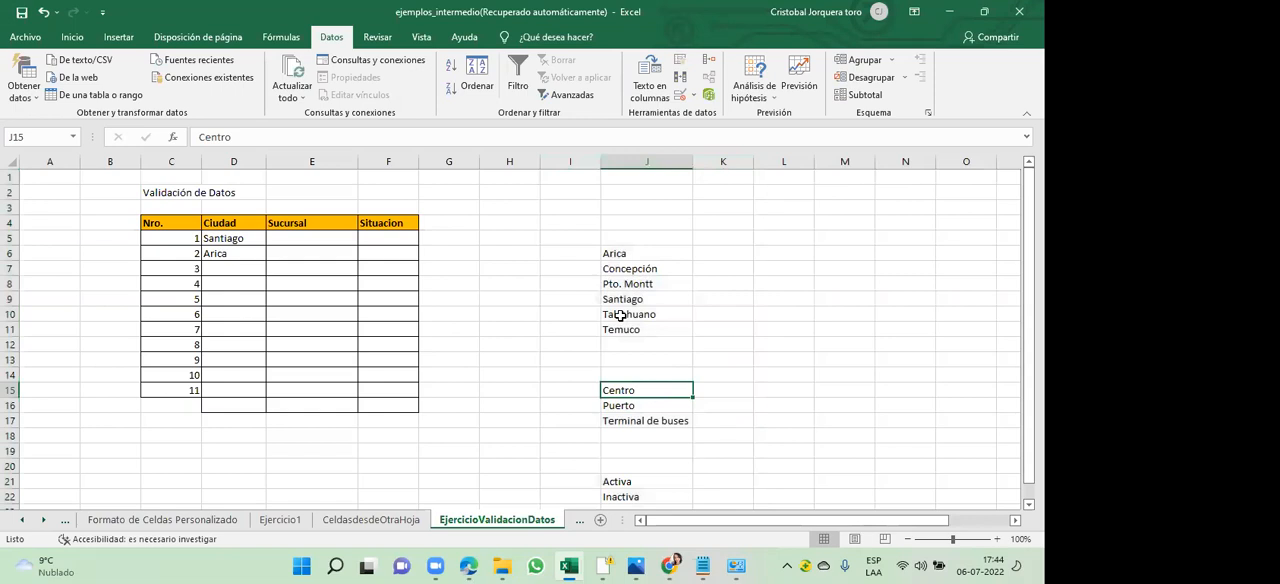
- Check the branch options offered in cell E5, and try to enter the invalid branch "tttdgd" there
click(306, 241)
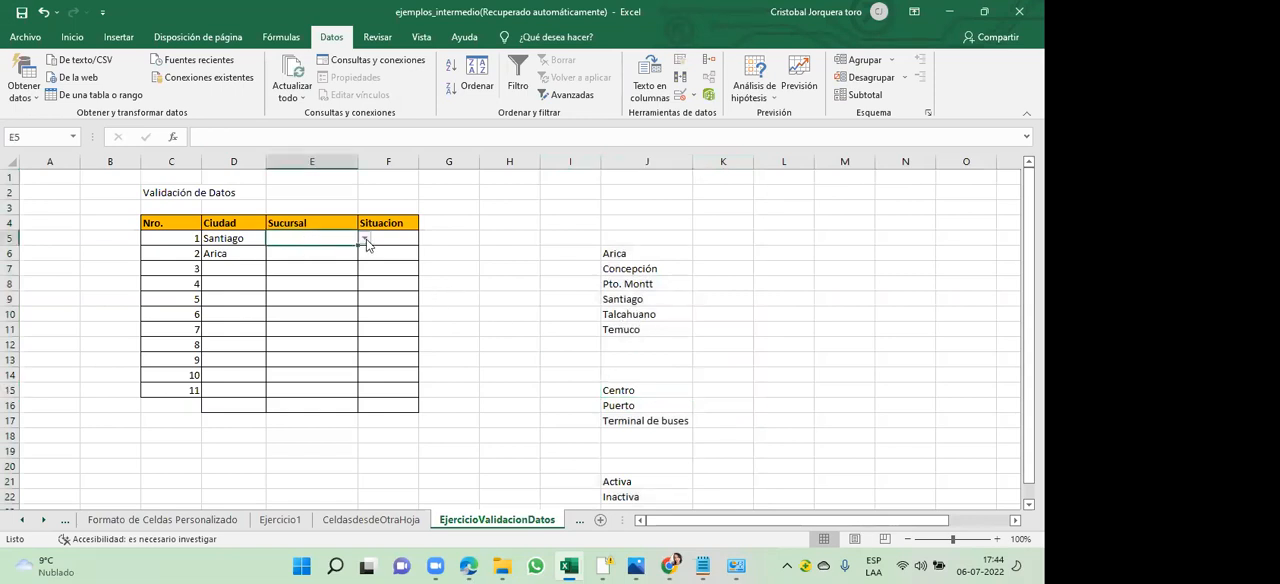
click(364, 241)
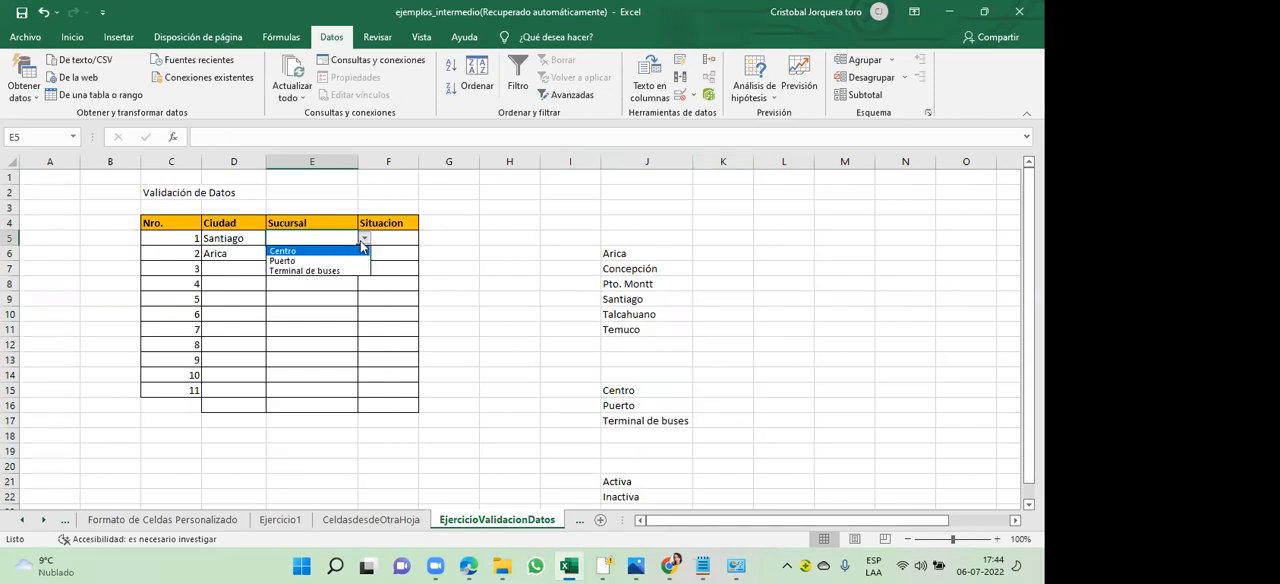
key(Escape)
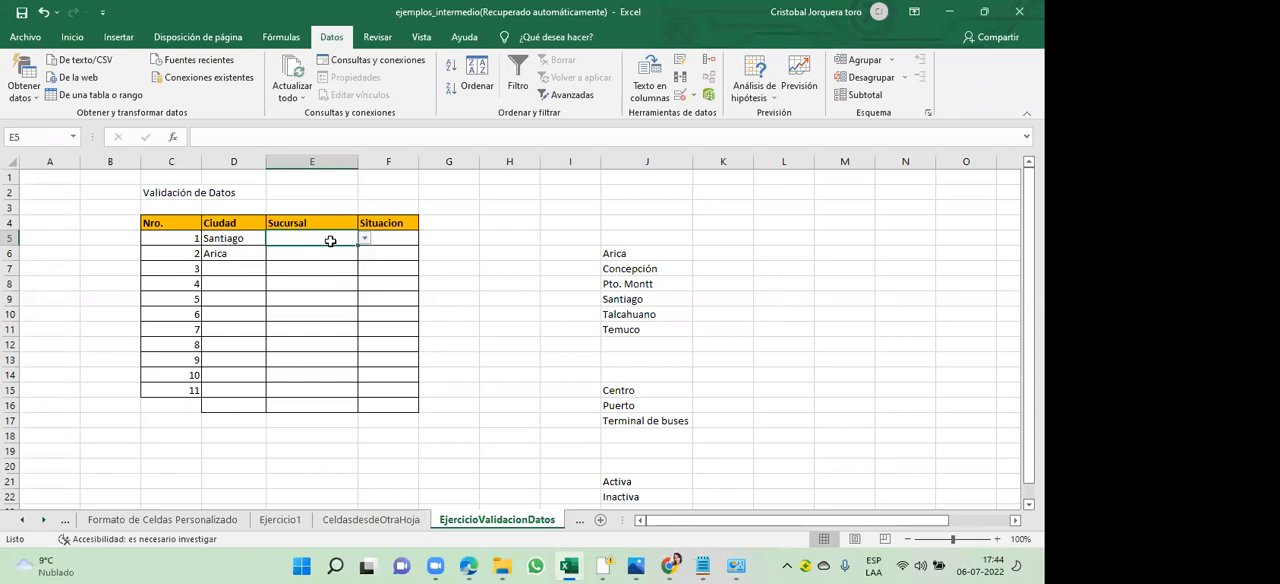
text(tttdgd)
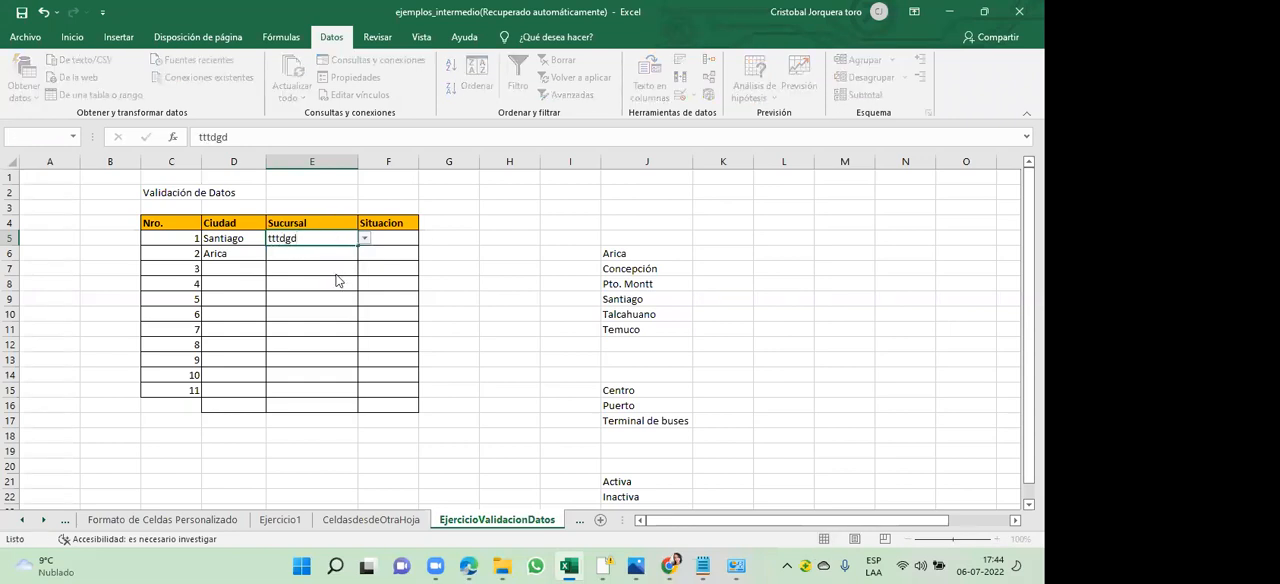
key(Return)
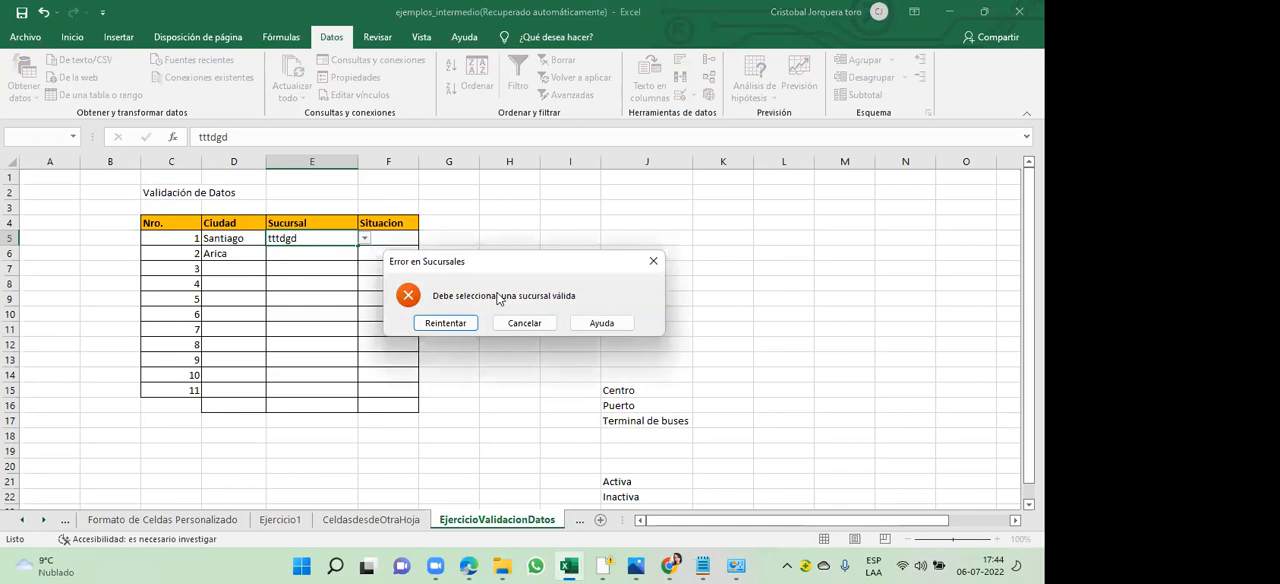
click(524, 323)
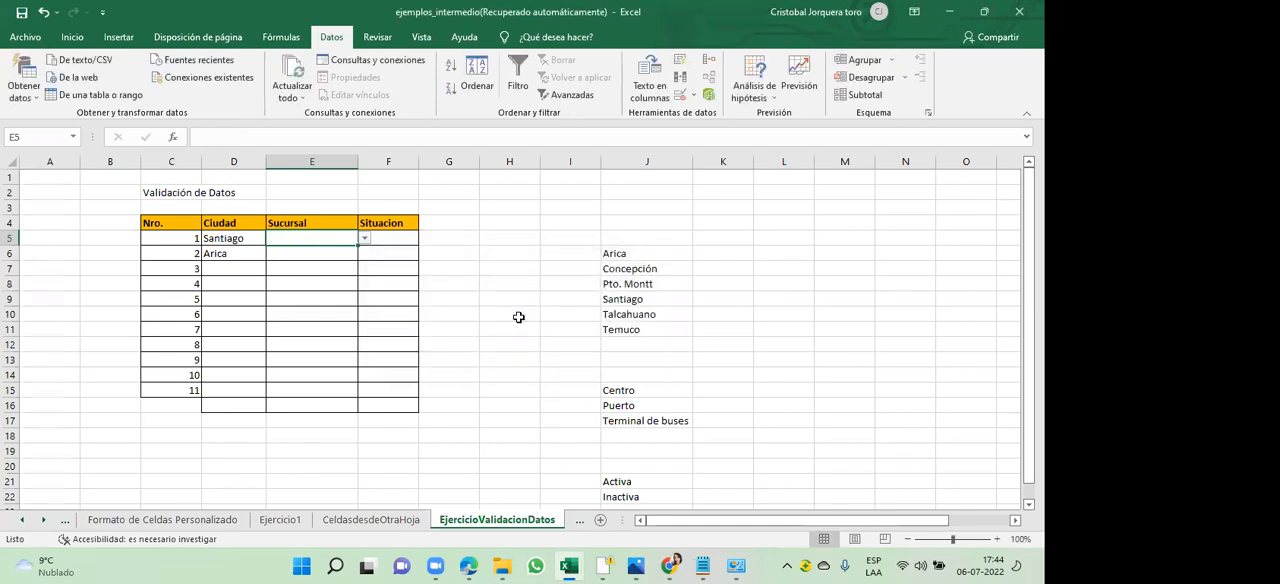
- Choose Puerto from the branch list as the Sucursal of row 1 in cell E5
click(364, 238)
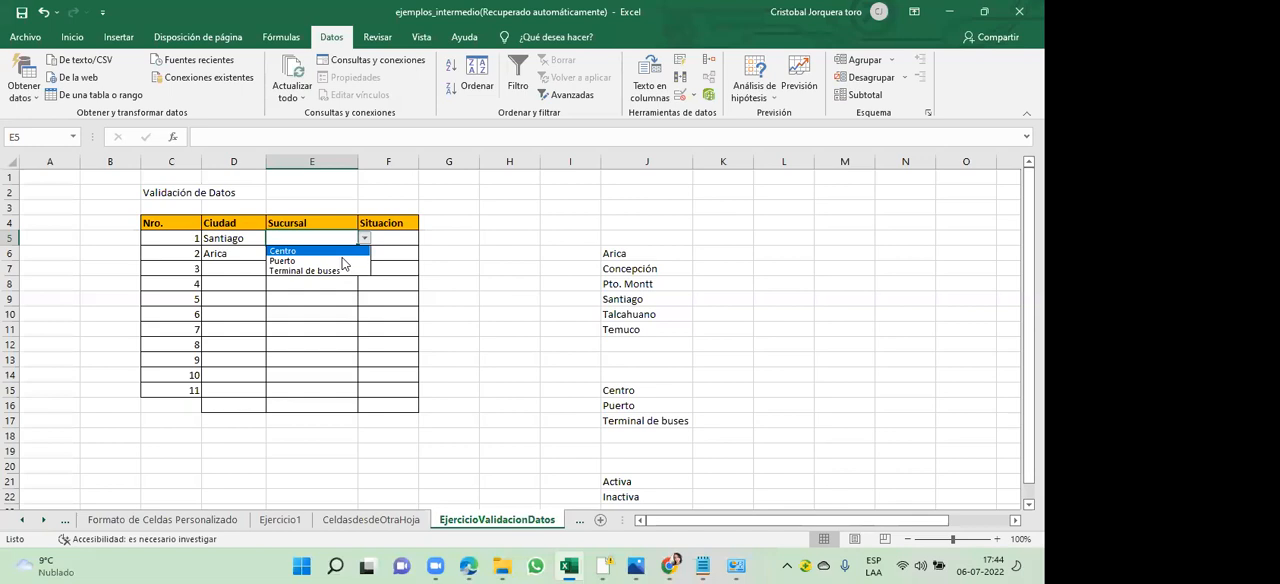
click(341, 261)
key(Tab)
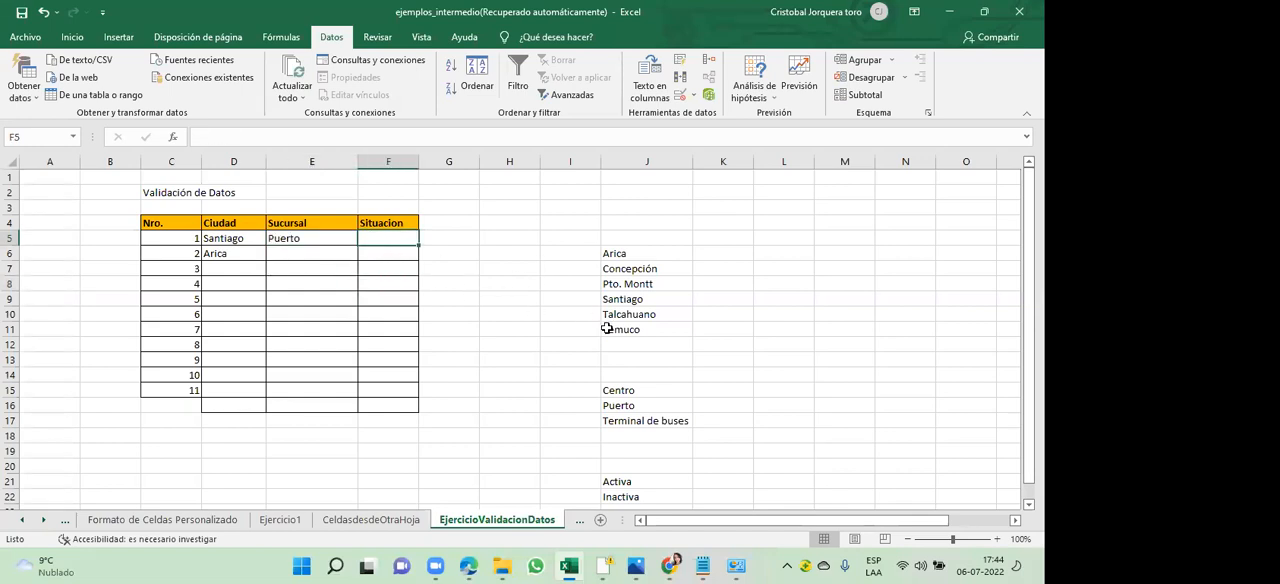
- Review the situation options listed below the branches in column J
click(638, 393)
key(Down)
key(Down)
key(Down)
key(Down)
key(Down)
key(Down)
key(Down)
key(Down)
key(Down)
key(Down)
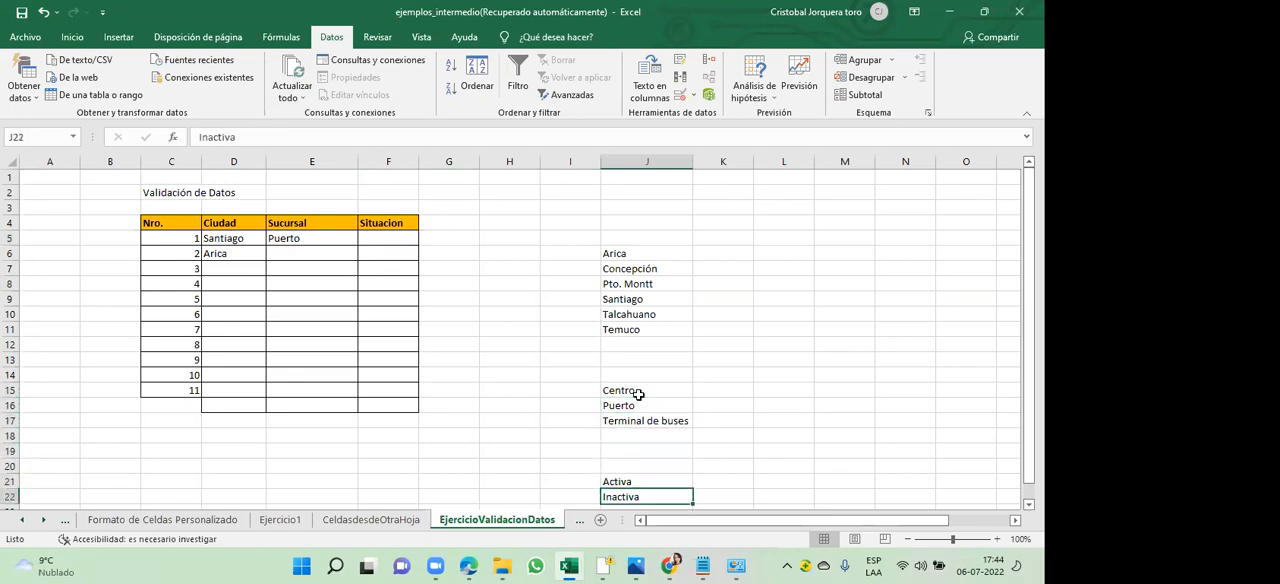
key(Down)
key(Down)
key(Up)
key(Up)
key(Up)
key(Up)
key(Up)
key(Up)
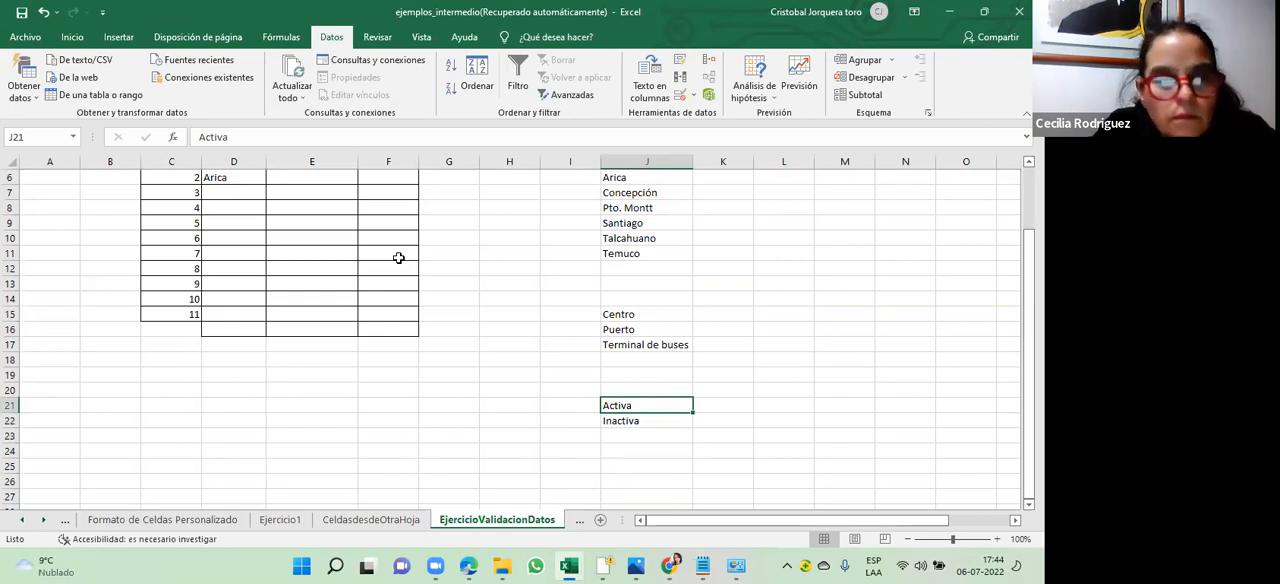
key(Up)
key(Up)
key(Up)
key(Up)
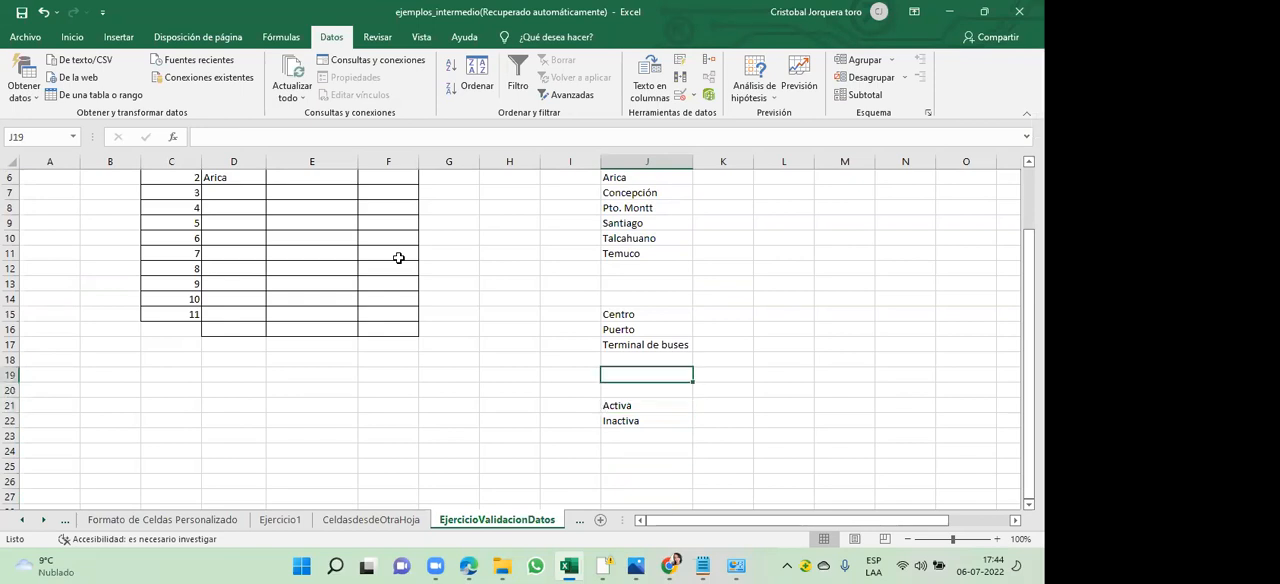
- Start a data validation for the Situacion cells F5:F15 that allows values from a list (Lista)
key(Left)
key(Left)
key(Left)
key(Left)
key(Up)
key(Up)
key(Up)
key(Up)
key(Up)
key(Up)
key(Up)
key(Up)
key(Up)
key(Up)
key(Up)
key(Up)
key(Up)
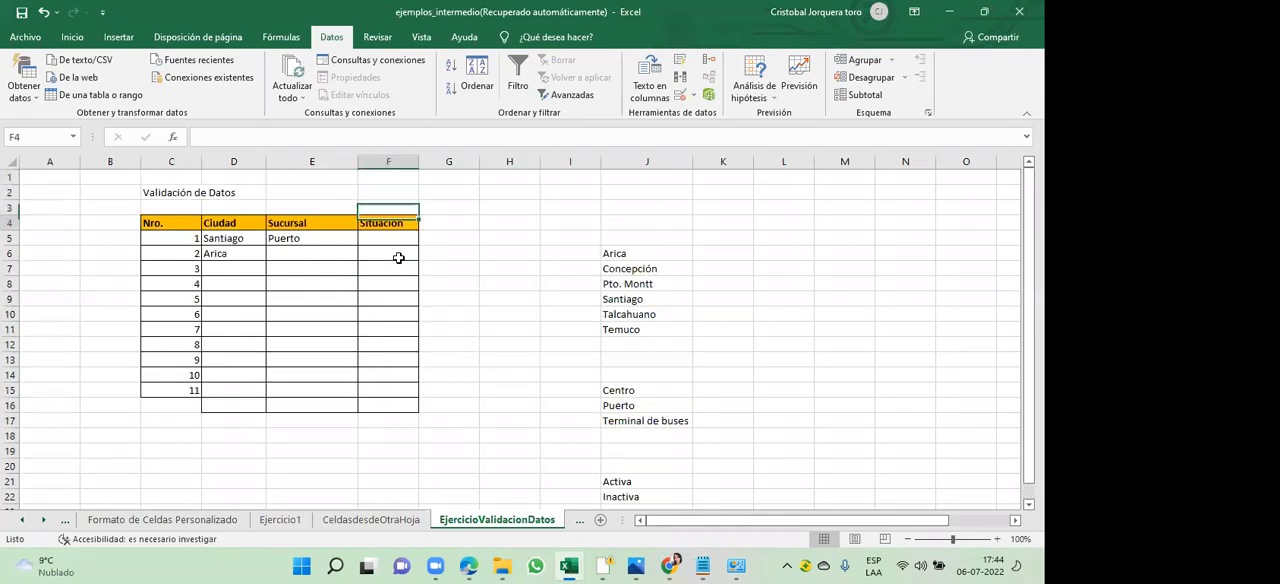
key(shift+Down)
key(shift+Down)
key(shift+Down)
key(shift+Down)
key(shift+Down)
key(shift+Down)
key(shift+Down)
key(shift+Down)
key(shift+Down)
key(shift+Down)
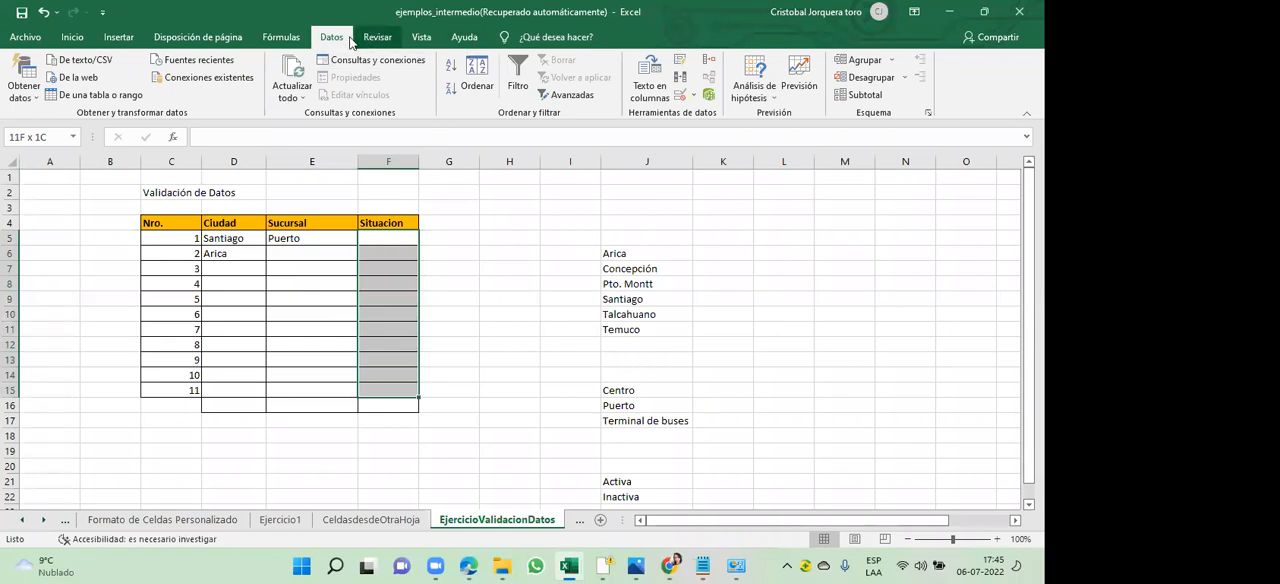
click(697, 98)
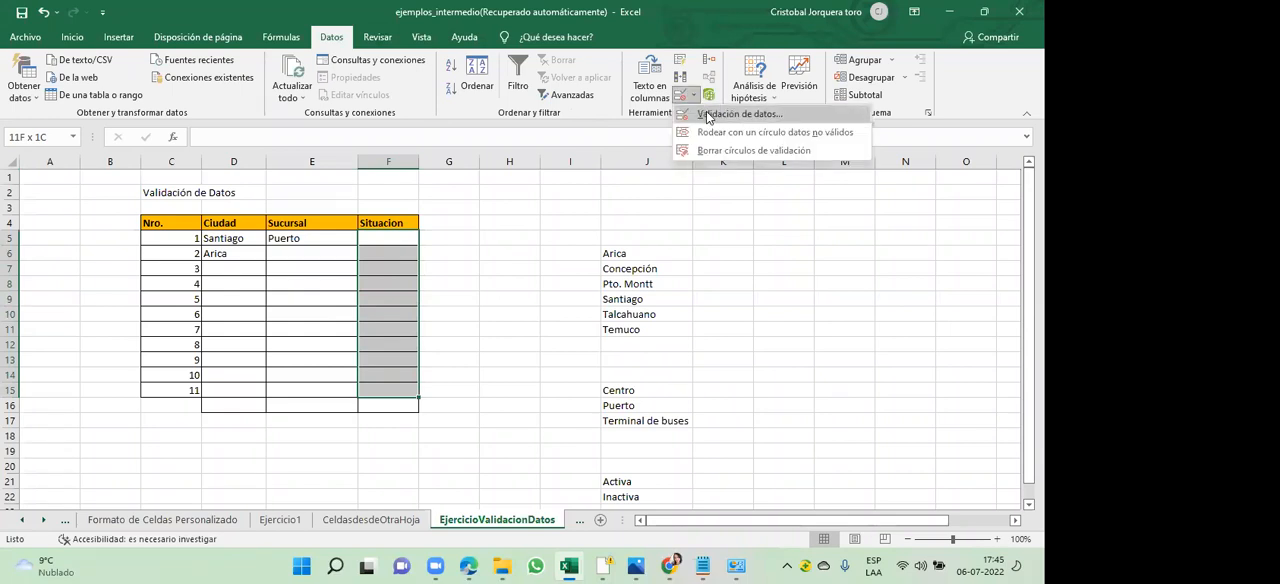
click(712, 115)
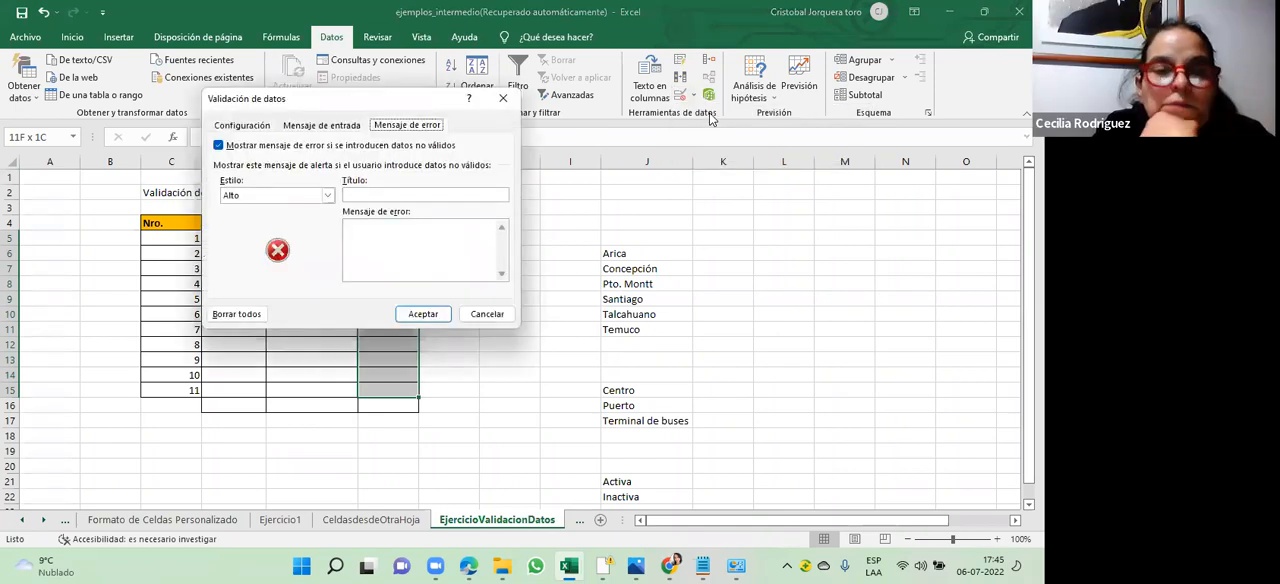
click(243, 126)
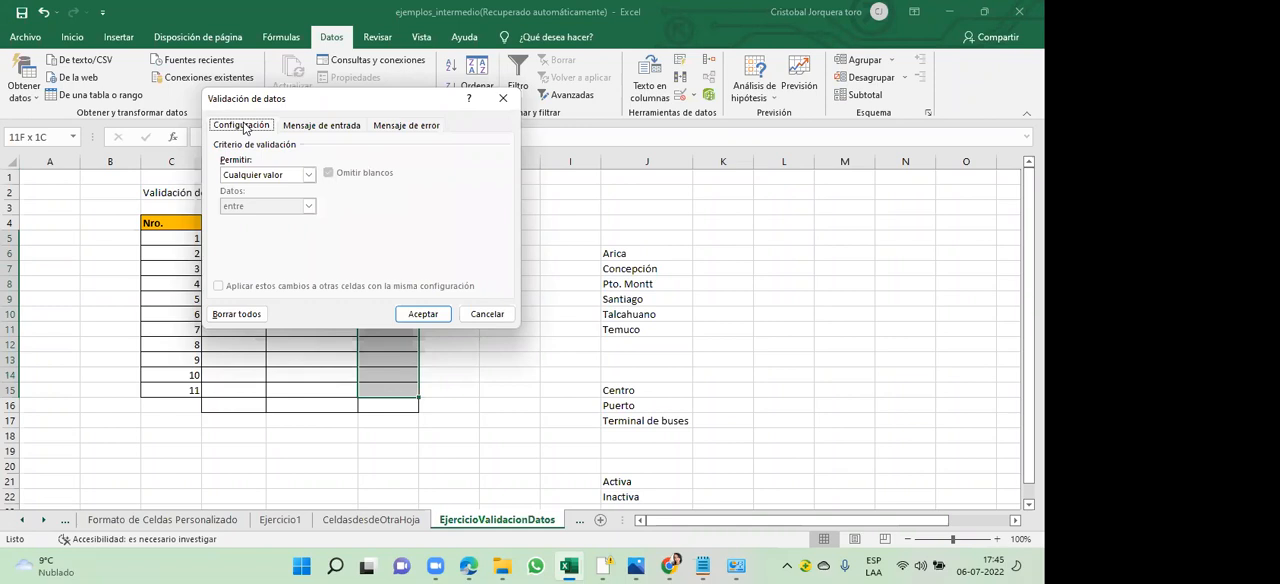
click(298, 176)
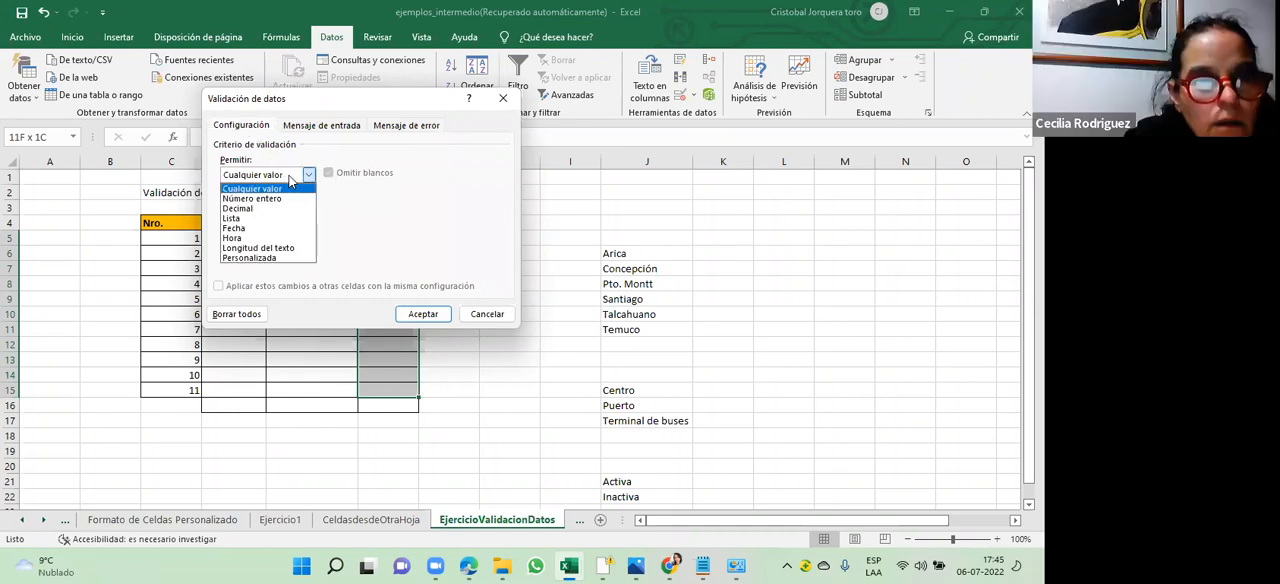
click(256, 218)
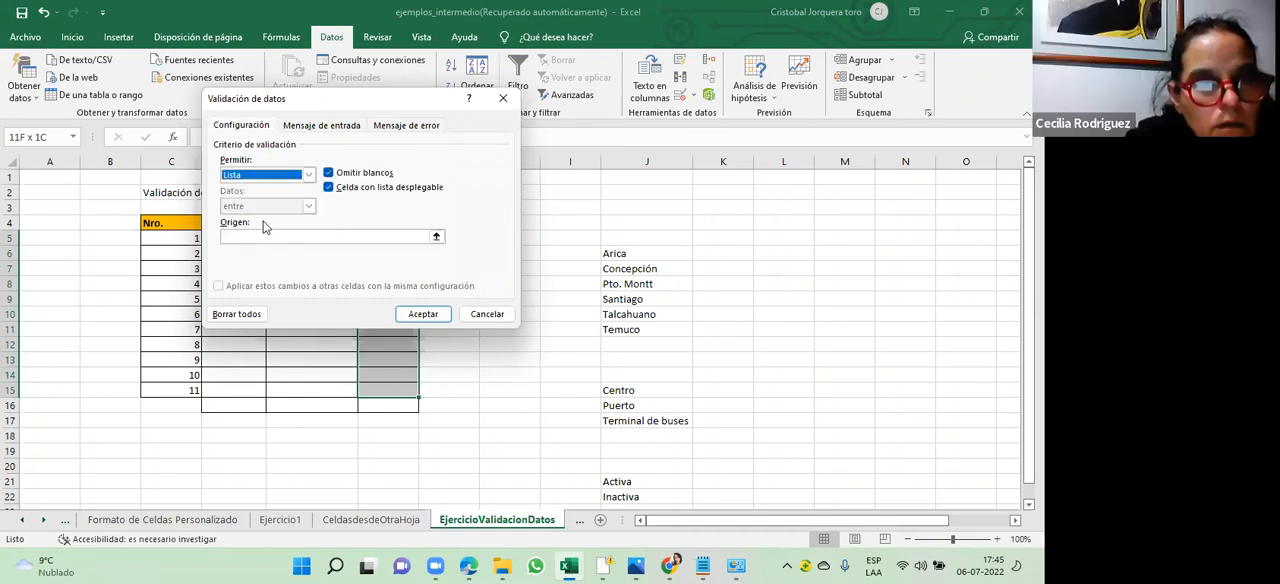
- Set the source of the Situacion list validation to the situation options range =$J$21:$J$22
click(433, 235)
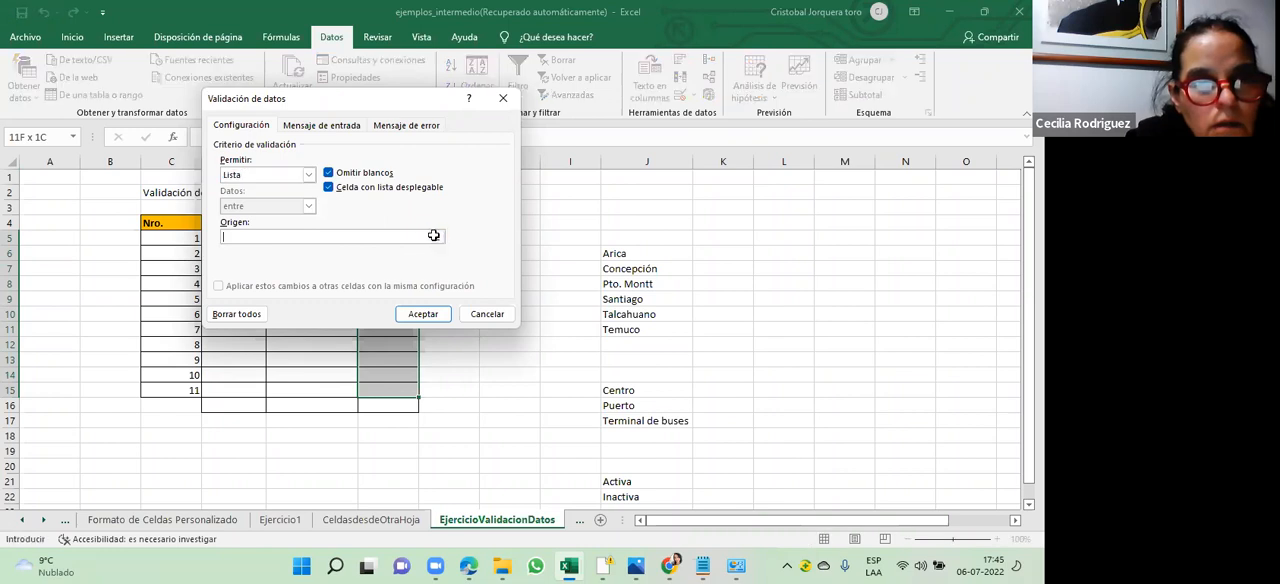
click(435, 235)
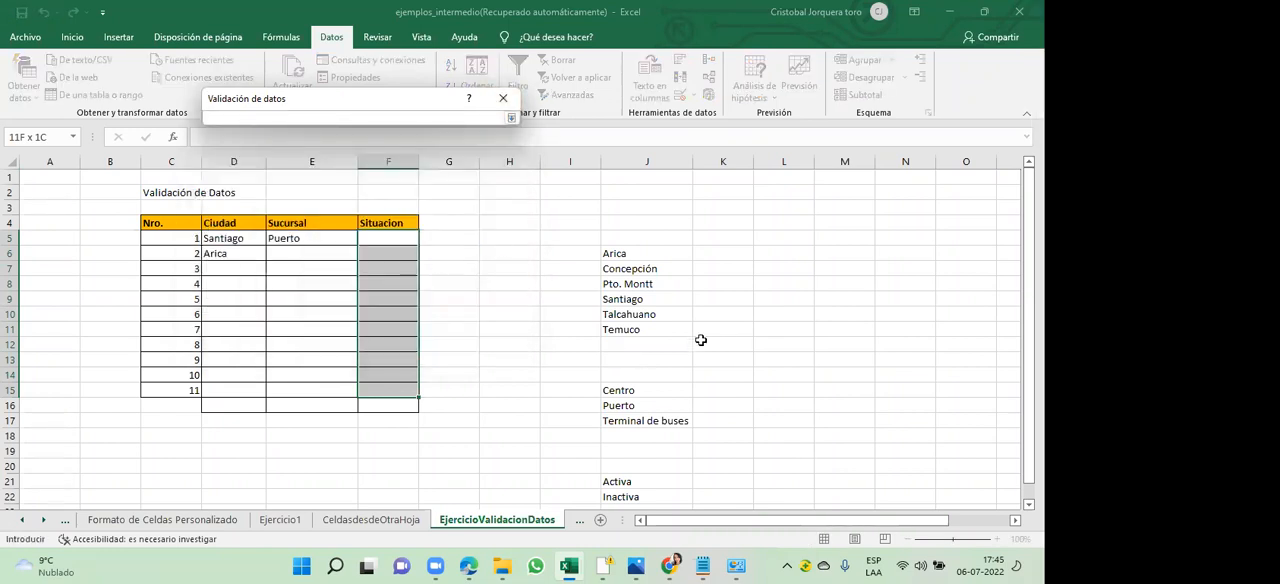
key(Down)
key(Down)
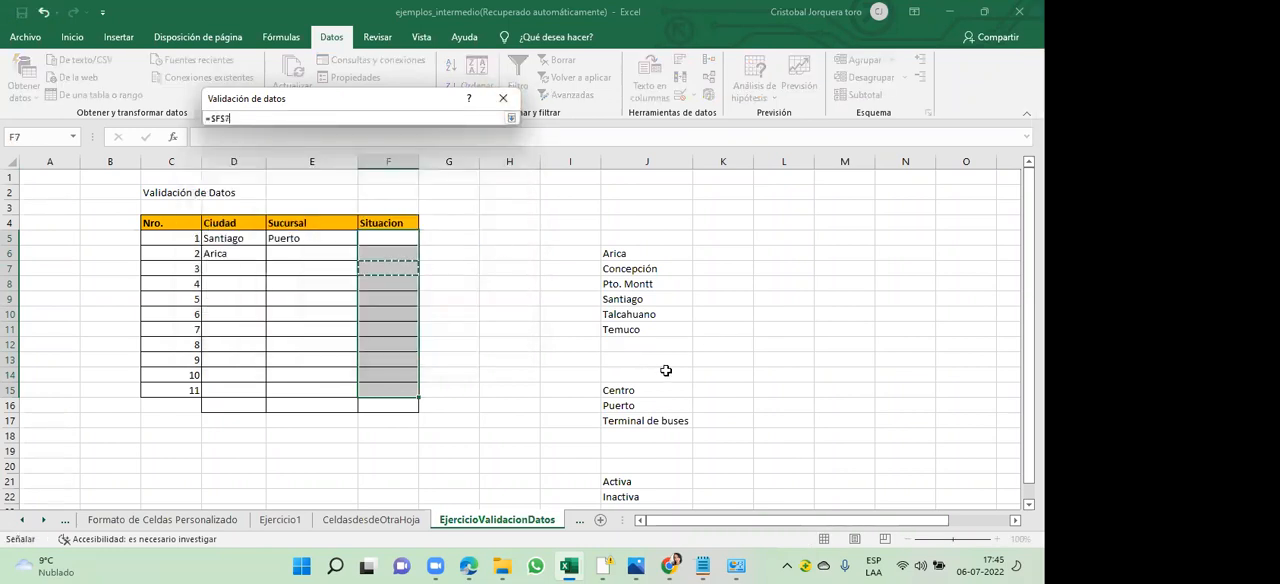
click(638, 420)
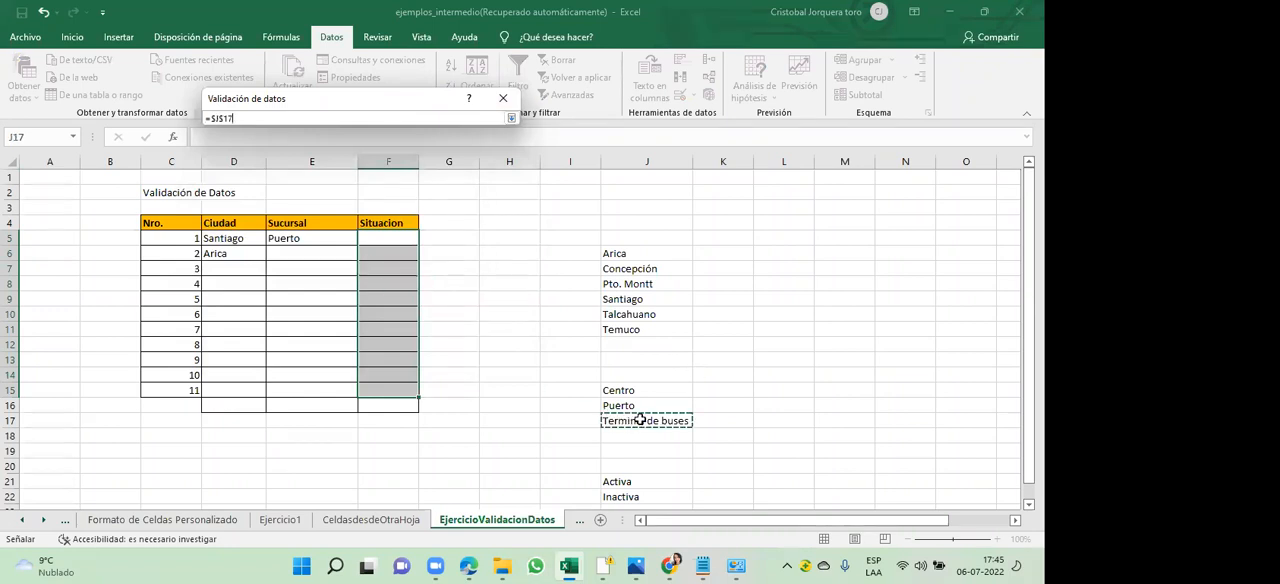
key(Down)
key(Down)
key(Down)
key(Down)
key(Down)
key(Down)
key(Down)
key(Down)
key(Down)
key(Down)
key(Down)
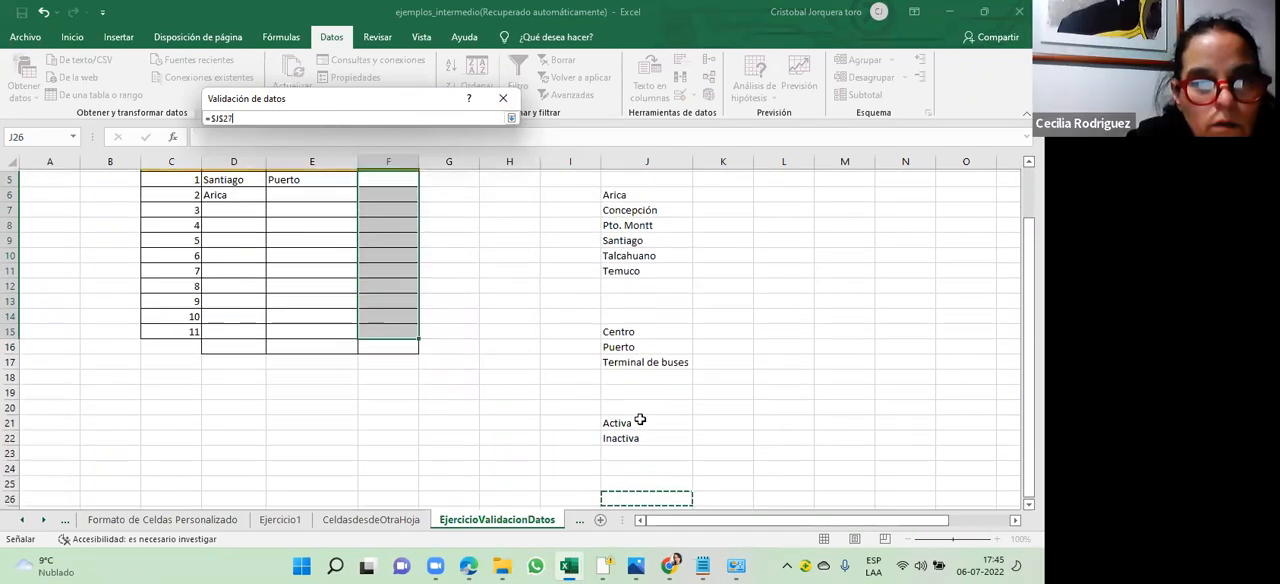
key(Up)
key(Up)
key(Up)
key(Up)
key(Up)
key(Up)
key(Up)
key(shift+Down)
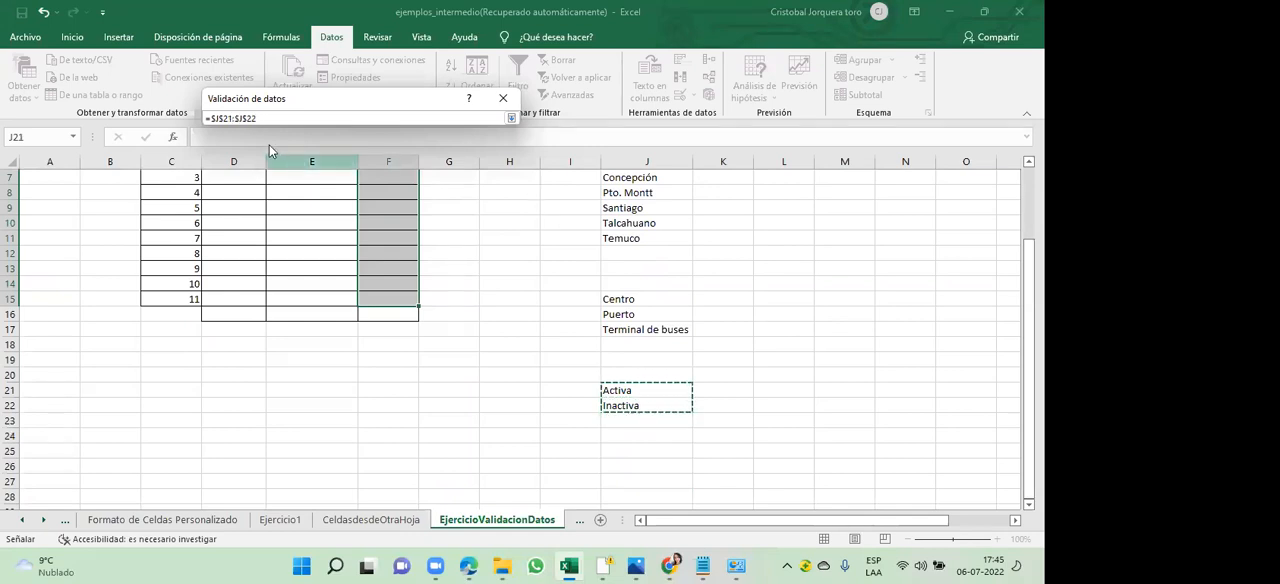
click(510, 120)
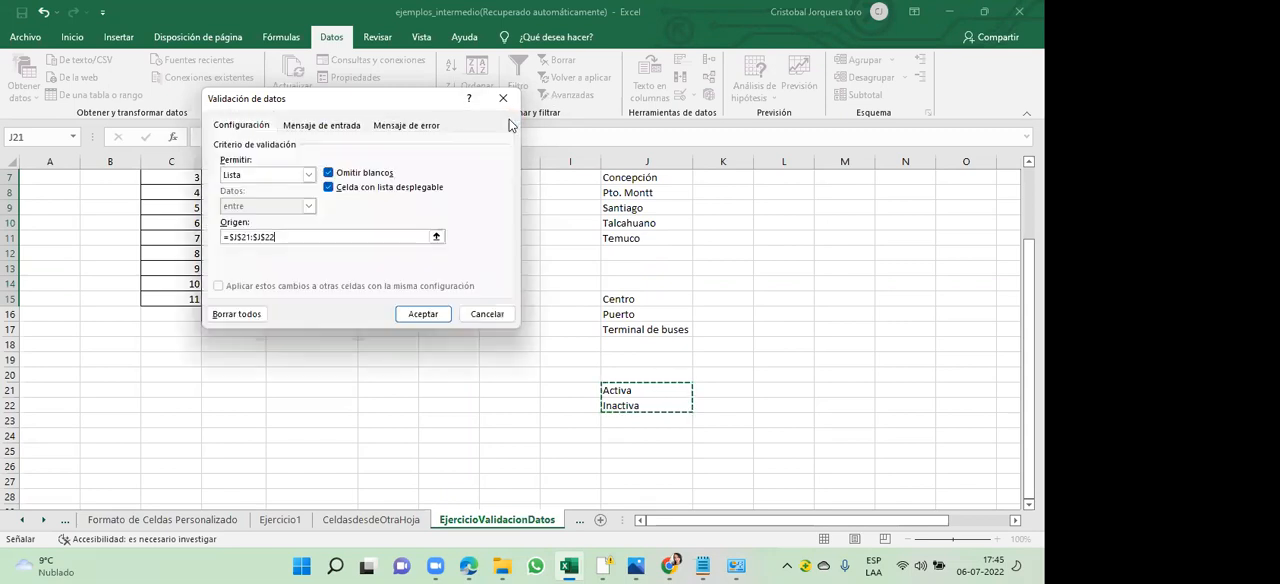
- Title the error alert of the Situacion validation "Error en situacion", keeping the Alto style
click(395, 131)
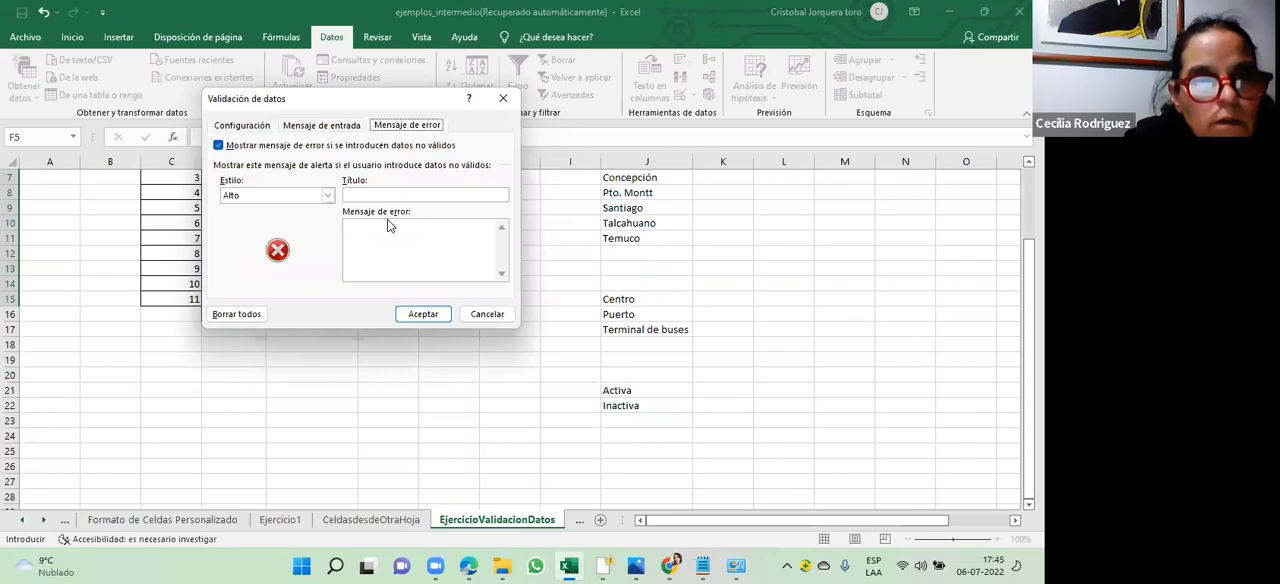
click(402, 193)
text(Error en )
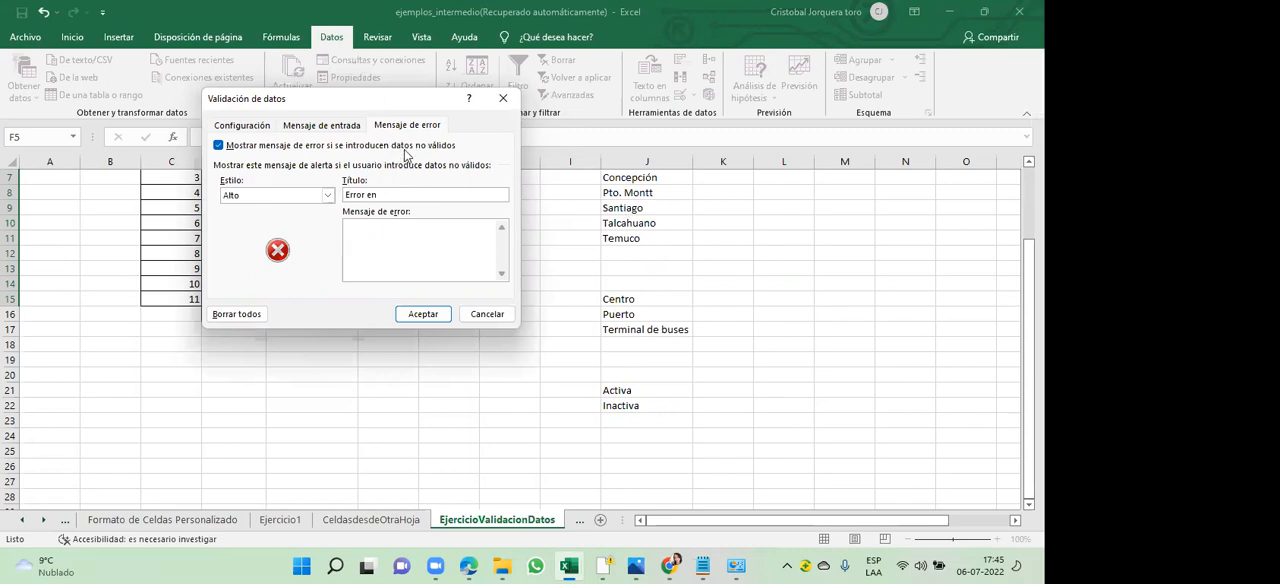
text(situacion)
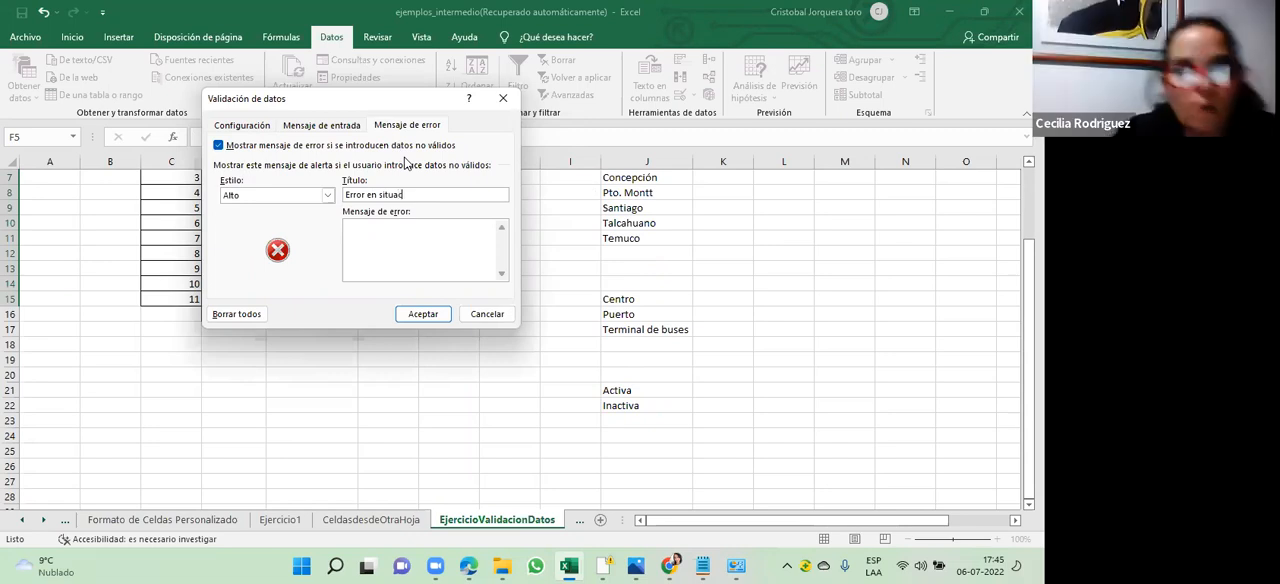
- Set the error message to "seleccione situación válida" and apply the validation to the Situacion cells
click(407, 244)
text(seleccione )
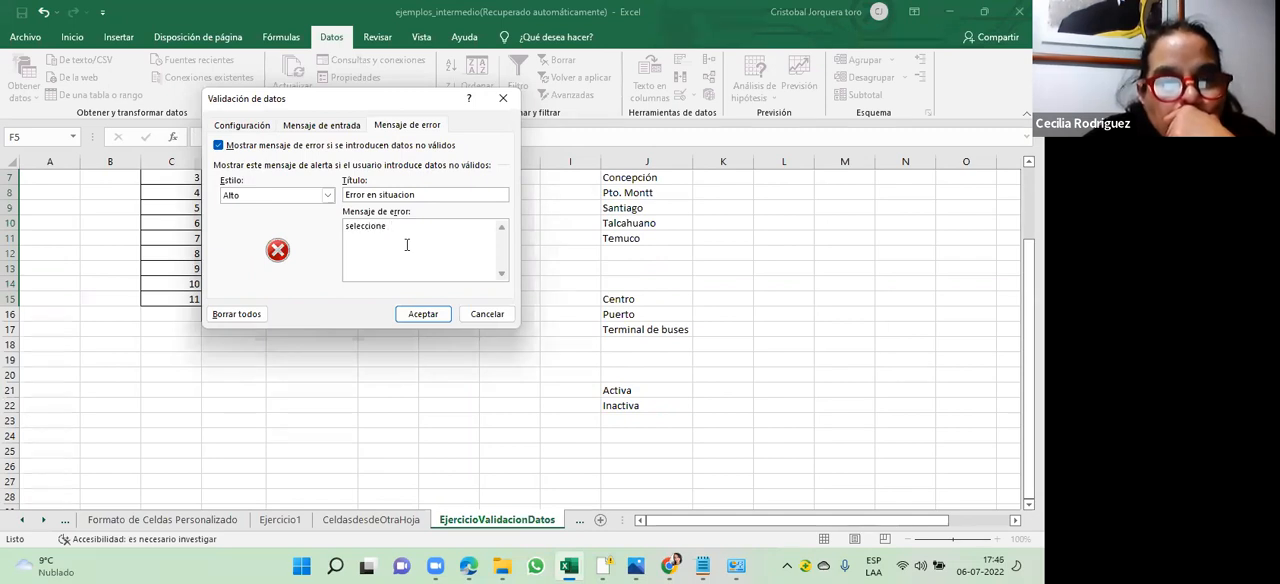
text(situacion)
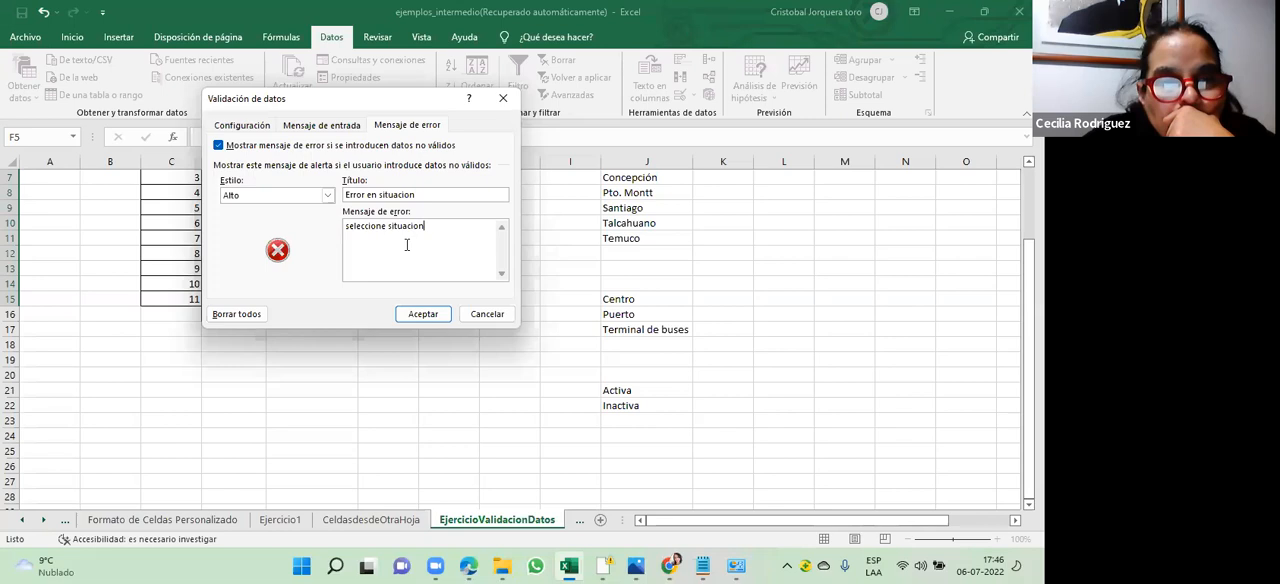
text( válida)
click(419, 227)
key(BackSpace)
text(ó)
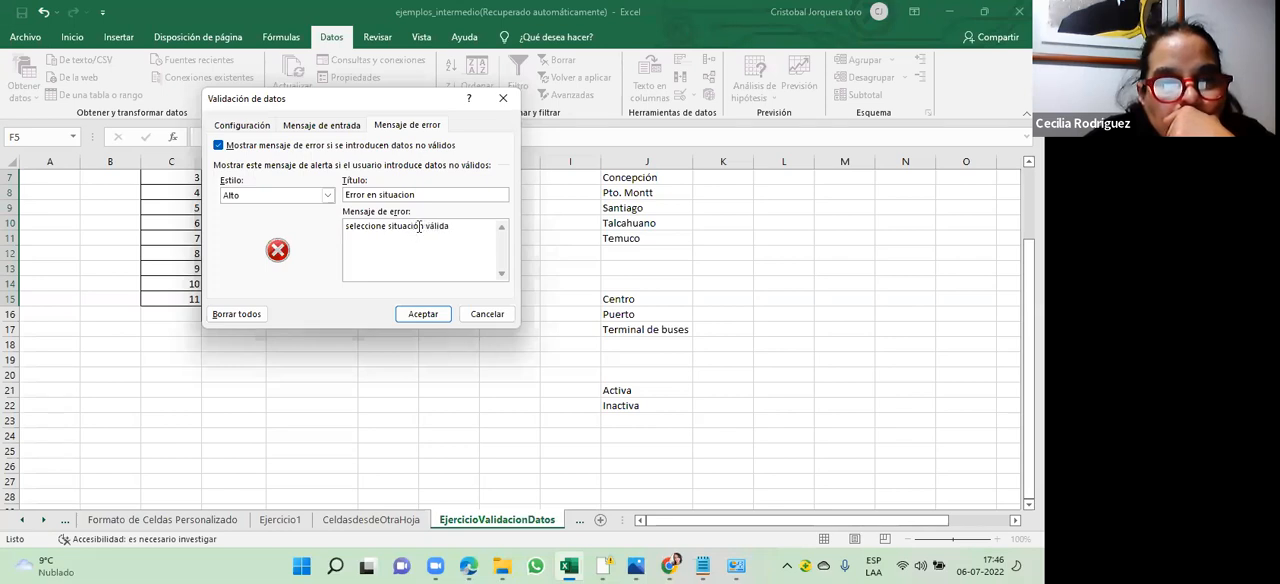
click(424, 315)
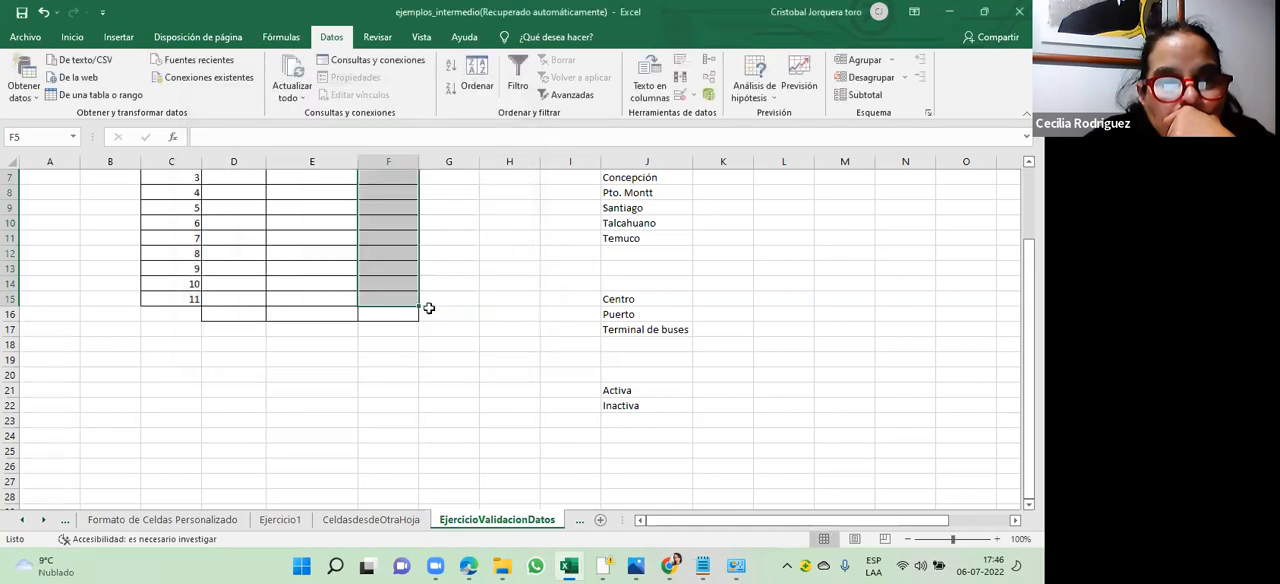
- Check the list of options offered in Situacion cell F11 without choosing one
click(406, 233)
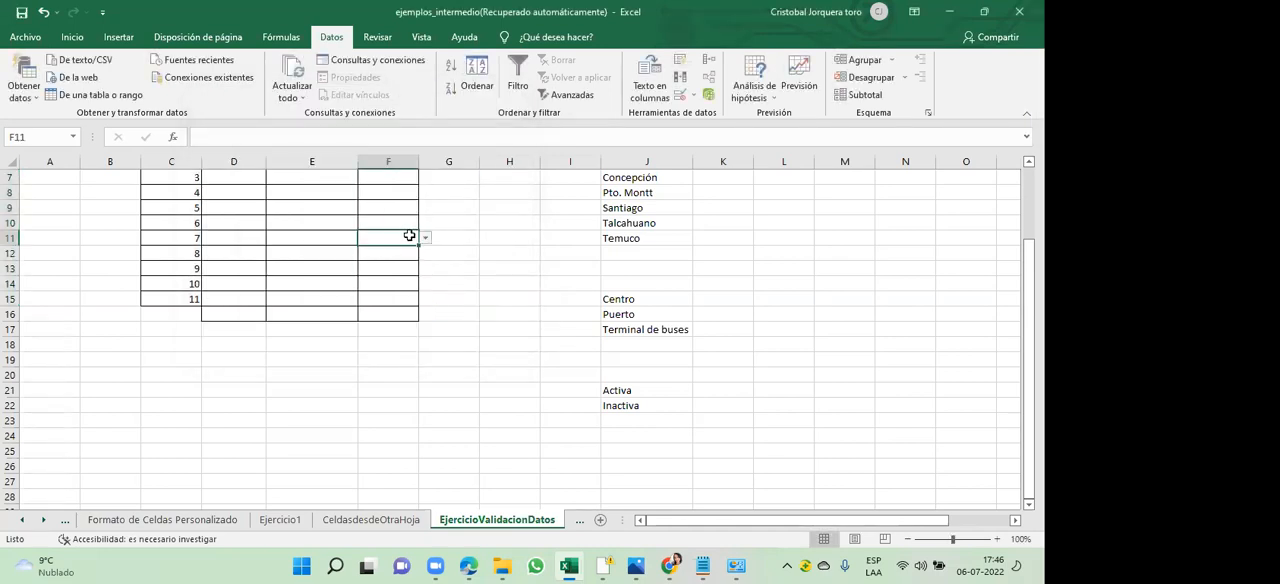
click(425, 240)
click(451, 237)
click(461, 237)
key(Up)
key(Up)
key(Up)
key(Up)
key(Up)
key(Up)
key(Up)
key(Up)
key(Up)
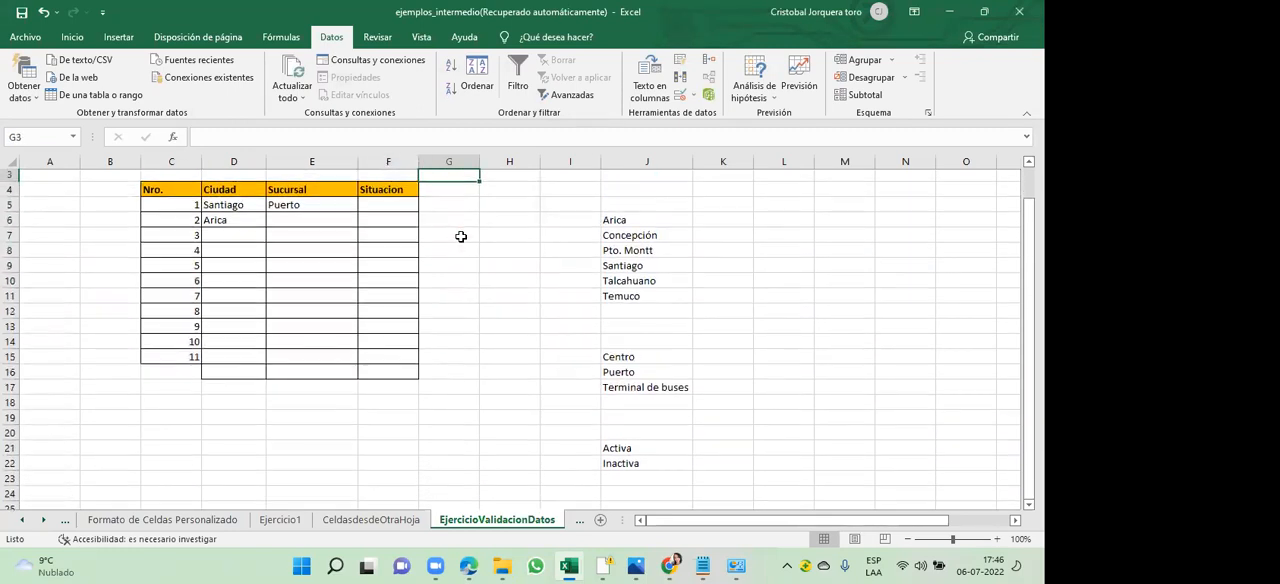
key(Down)
key(Down)
key(Down)
key(Left)
key(Left)
key(Up)
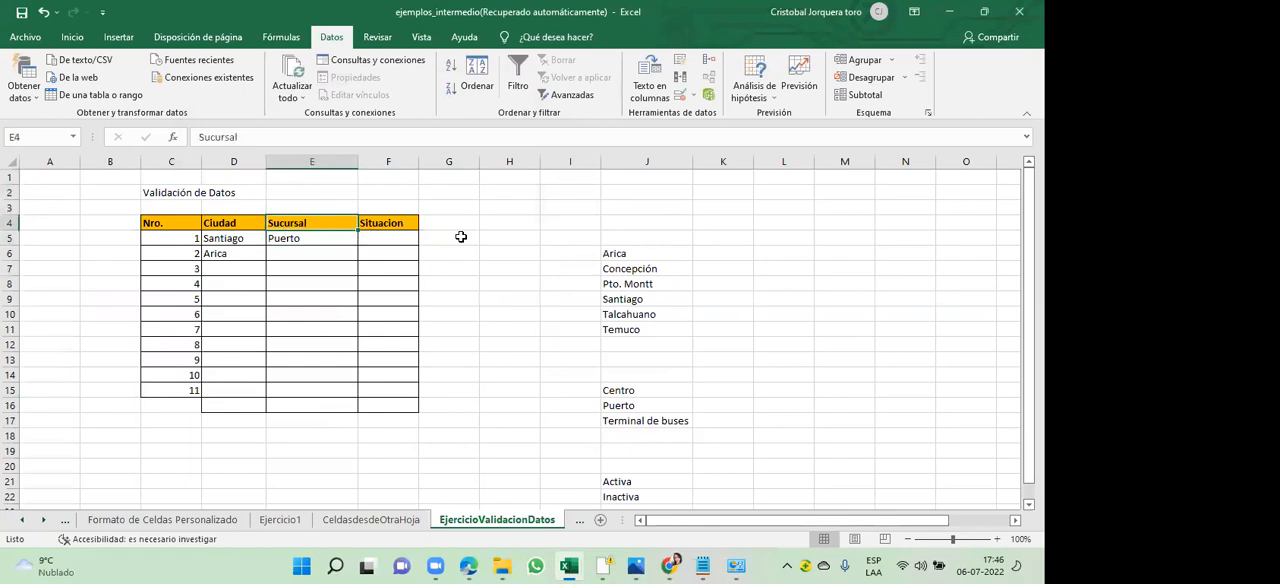
key(Right)
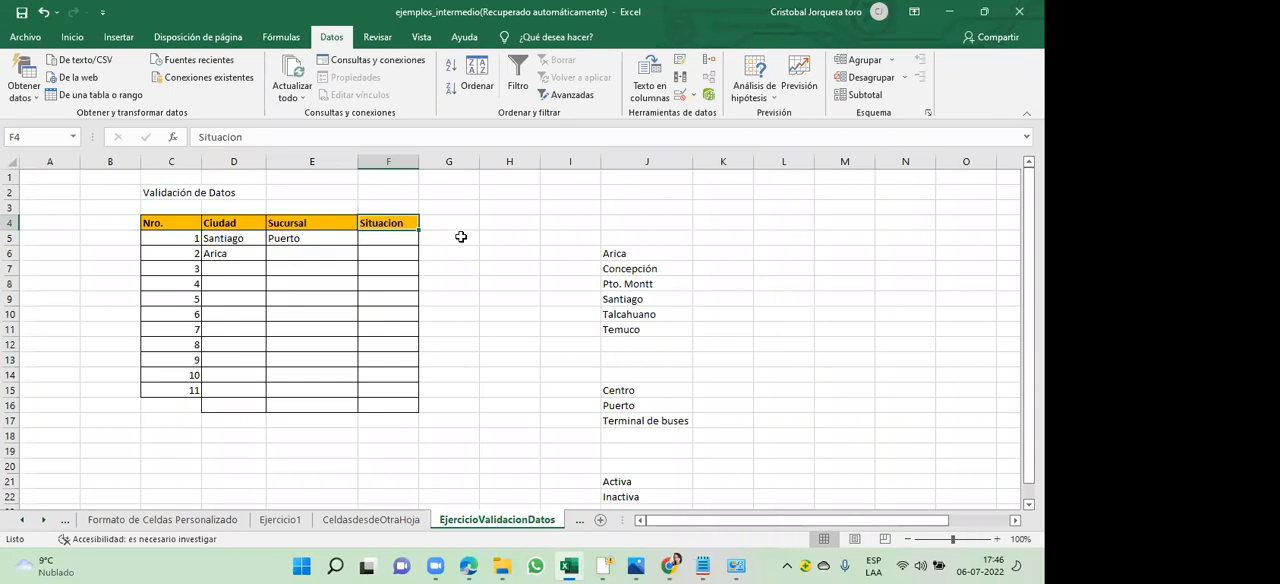
key(Left)
key(Left)
key(Left)
key(Right)
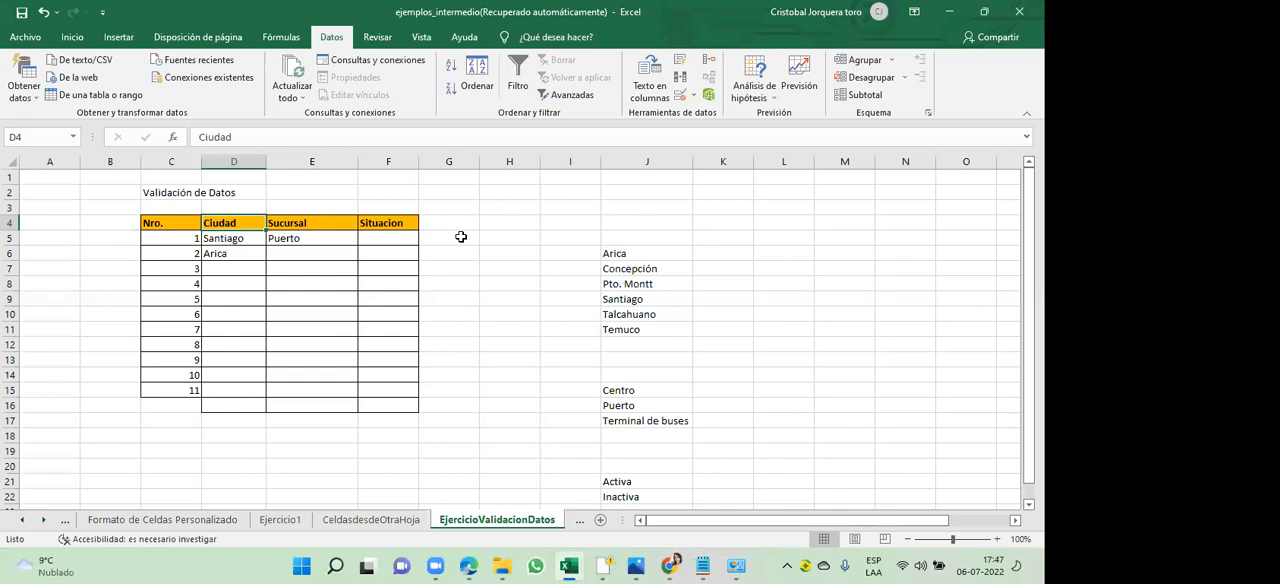
key(Down)
key(Down)
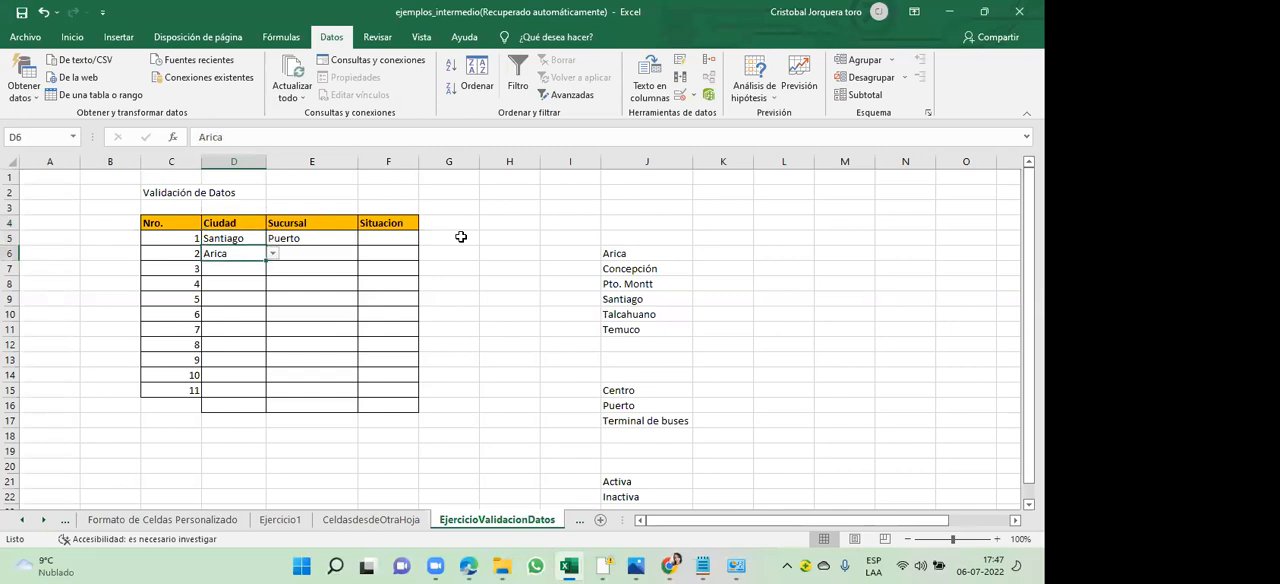
key(Down)
key(Down)
key(Up)
key(Up)
key(Up)
key(Up)
key(Down)
key(Down)
key(Down)
key(Up)
key(Up)
key(Up)
key(Down)
key(Down)
key(Down)
key(Up)
key(Up)
key(Up)
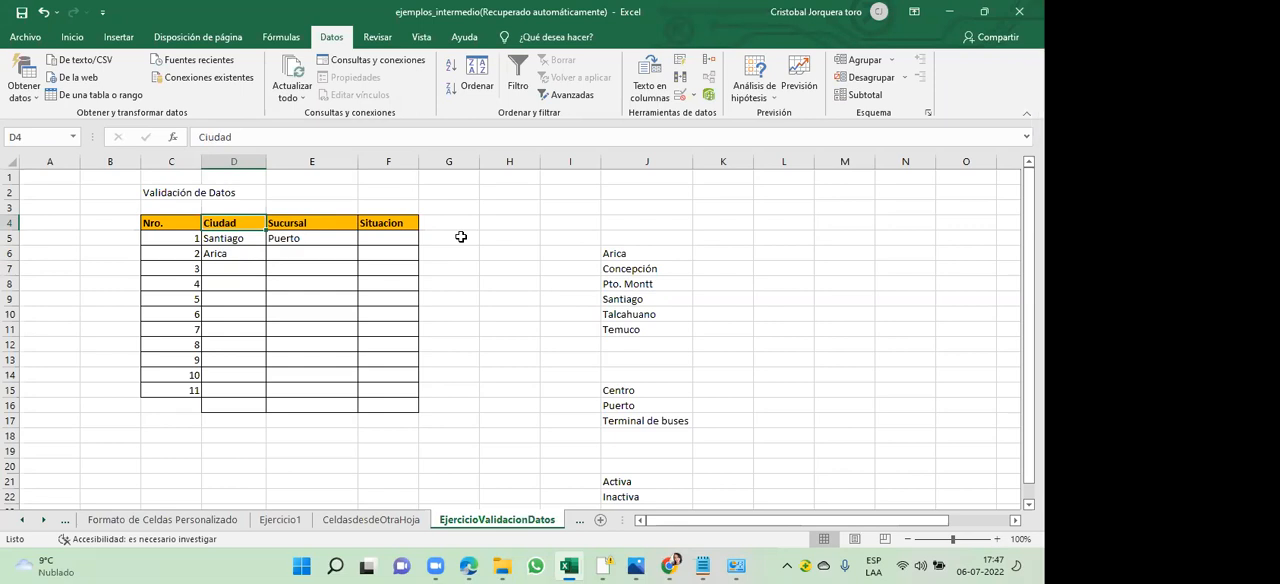
- Try to enter the unlisted city "valdivia" as the Ciudad of row 8 in cell D12, and cancel the entry
key(Down)
key(Down)
key(Down)
key(Down)
key(Down)
key(Down)
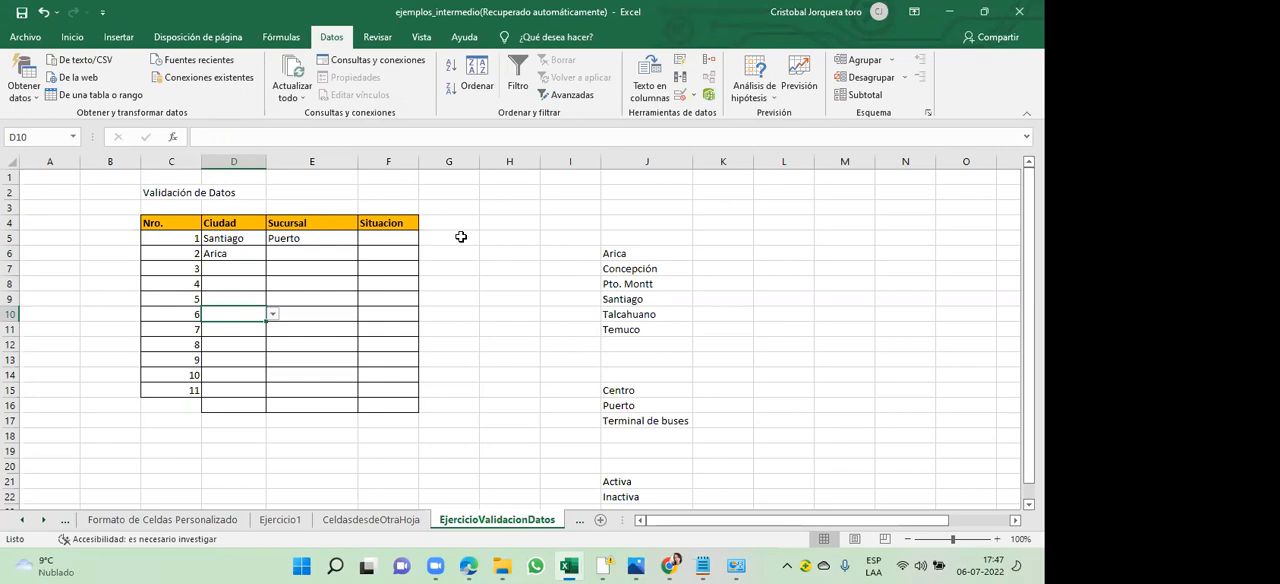
key(Down)
key(Down)
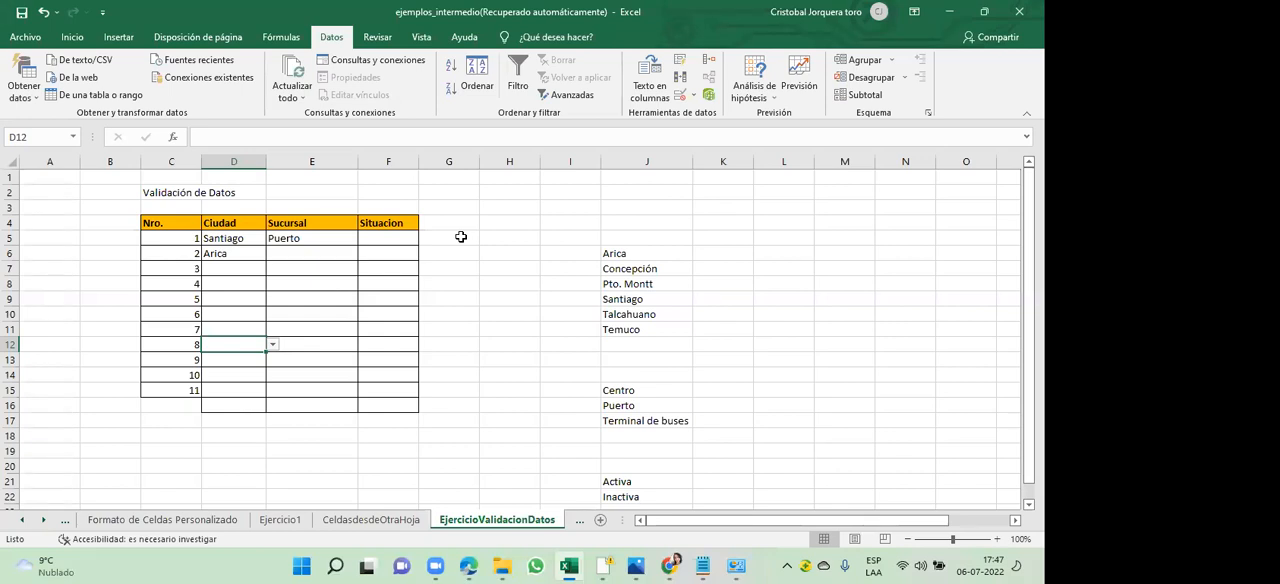
text(valdivia)
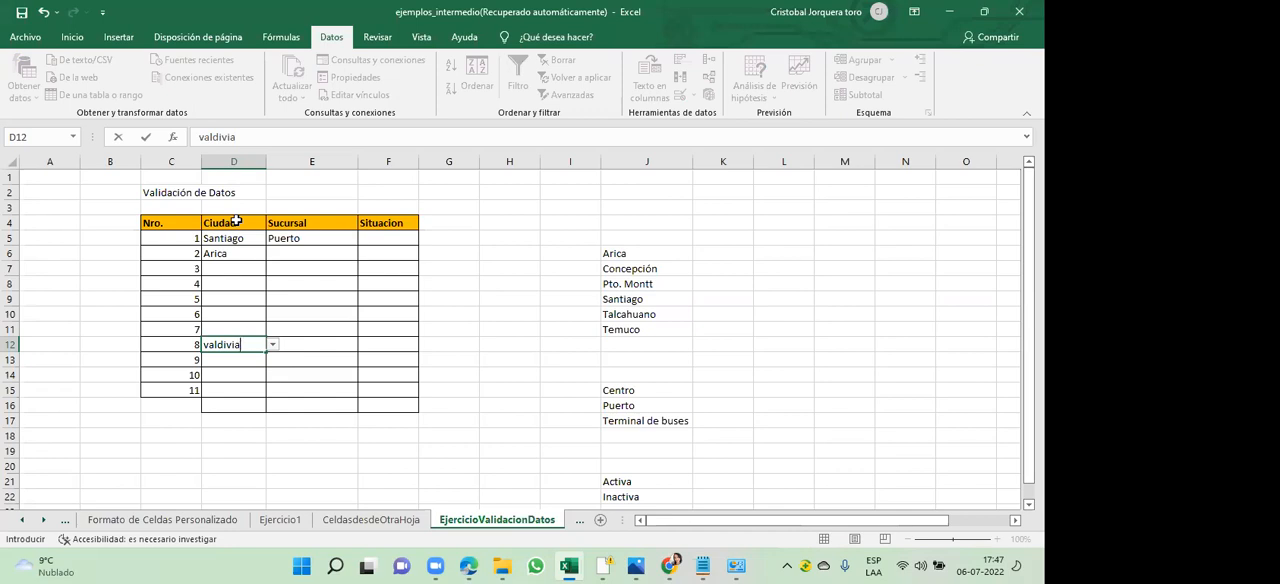
key(Return)
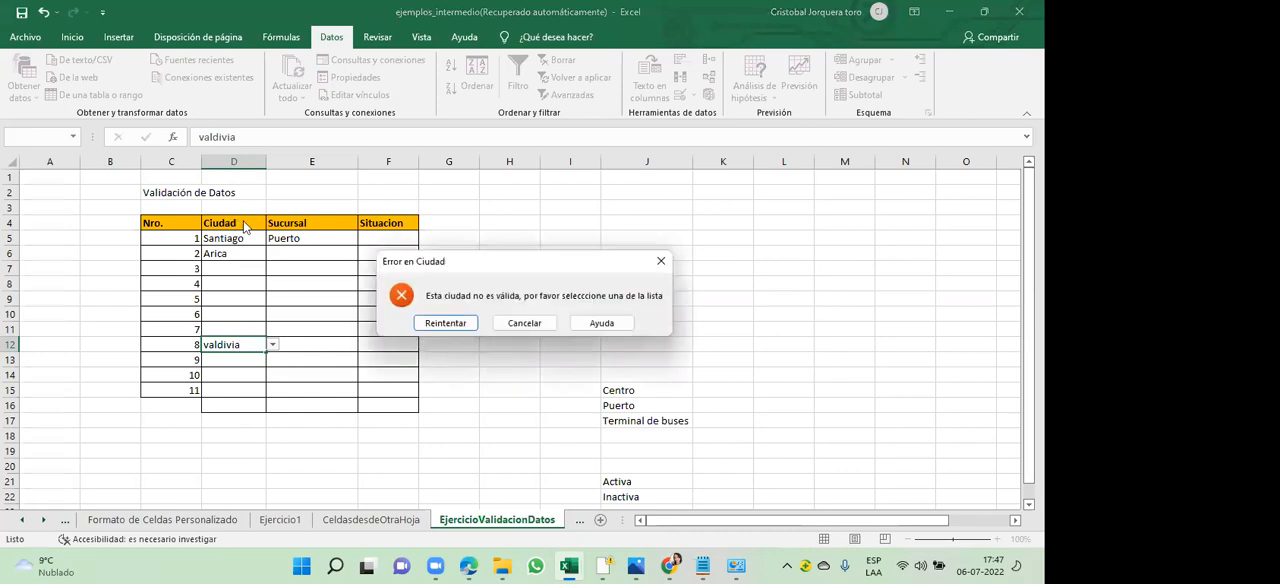
click(524, 323)
click(233, 221)
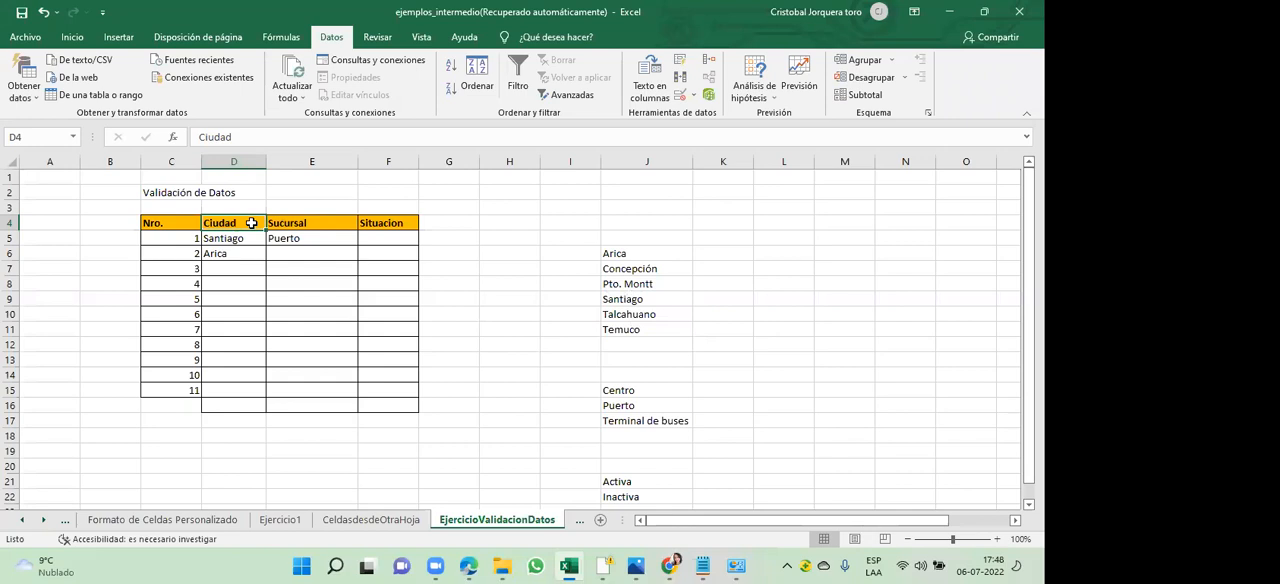
- Choose Concepción, Santiago and Talcahuano from the city list as the Ciudad of rows 3, 4 and 5 (D7:D9)
click(242, 266)
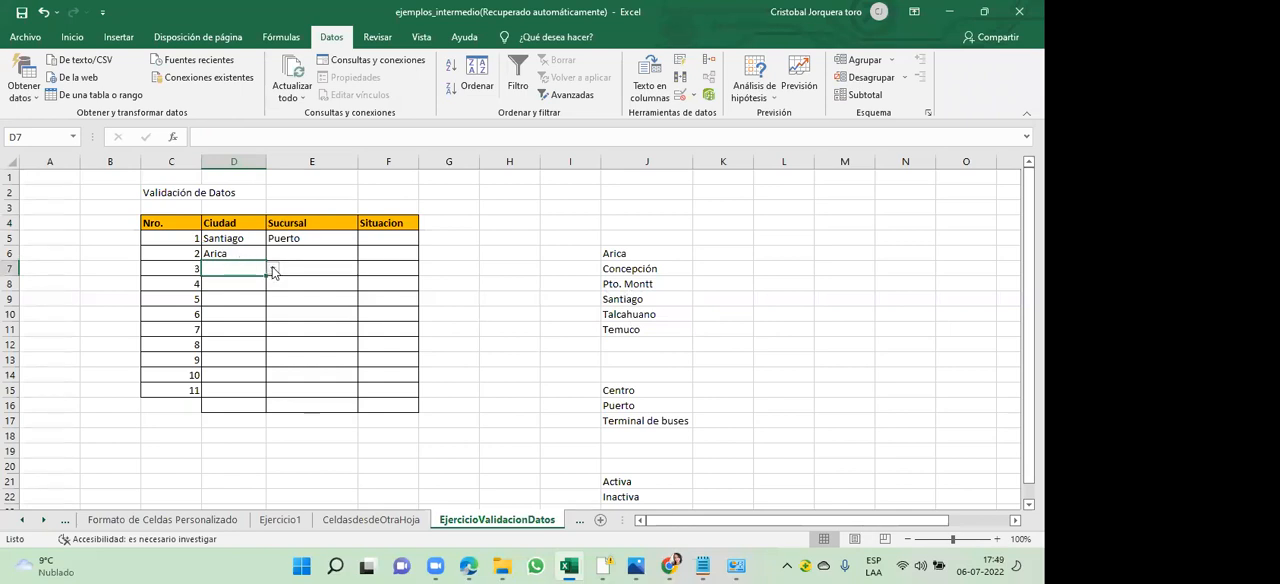
click(272, 269)
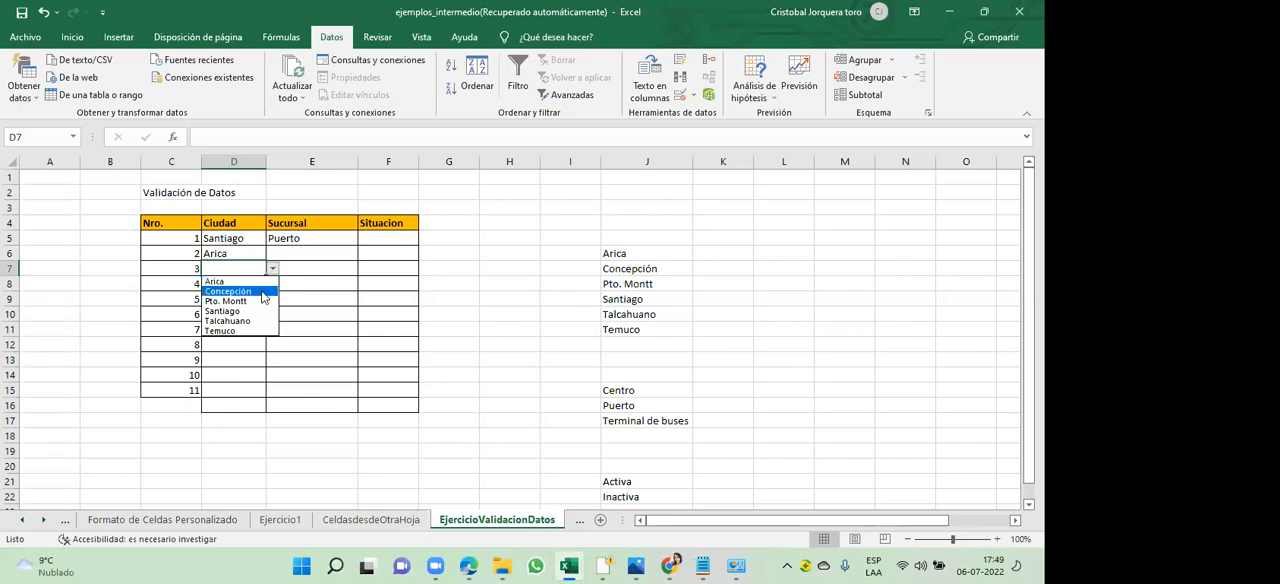
click(262, 291)
click(248, 284)
click(272, 285)
click(254, 330)
click(247, 299)
click(272, 300)
click(256, 355)
- Choose Temuco, Pto. Montt and Santiago from the city list as the Ciudad of rows 6, 7 and 8 (D10:D12)
click(239, 313)
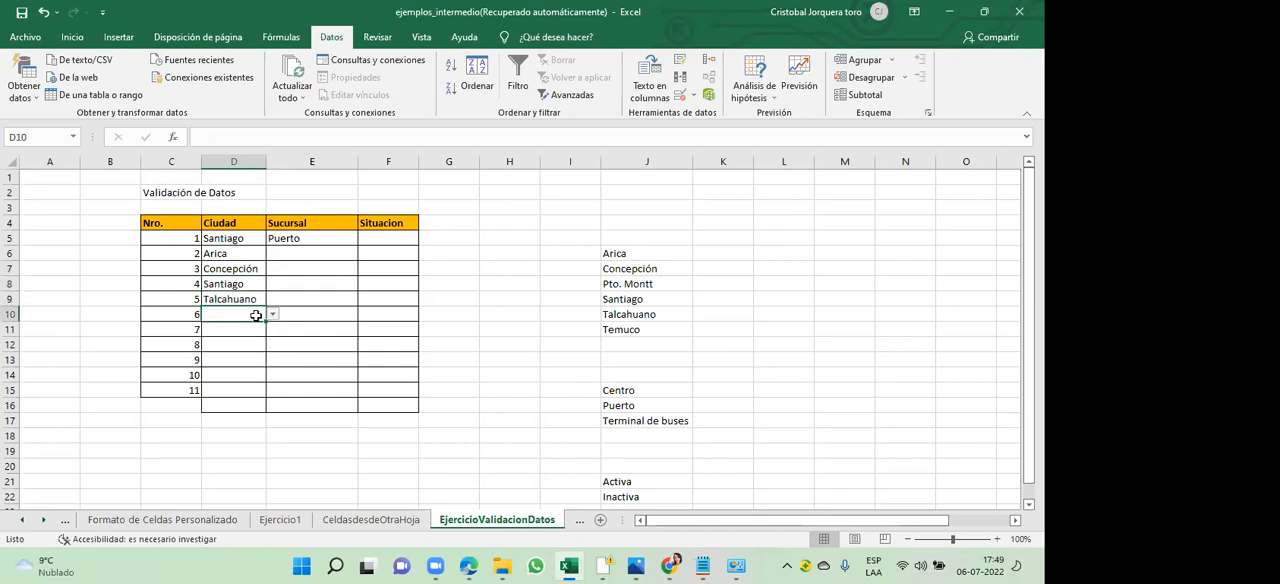
click(273, 316)
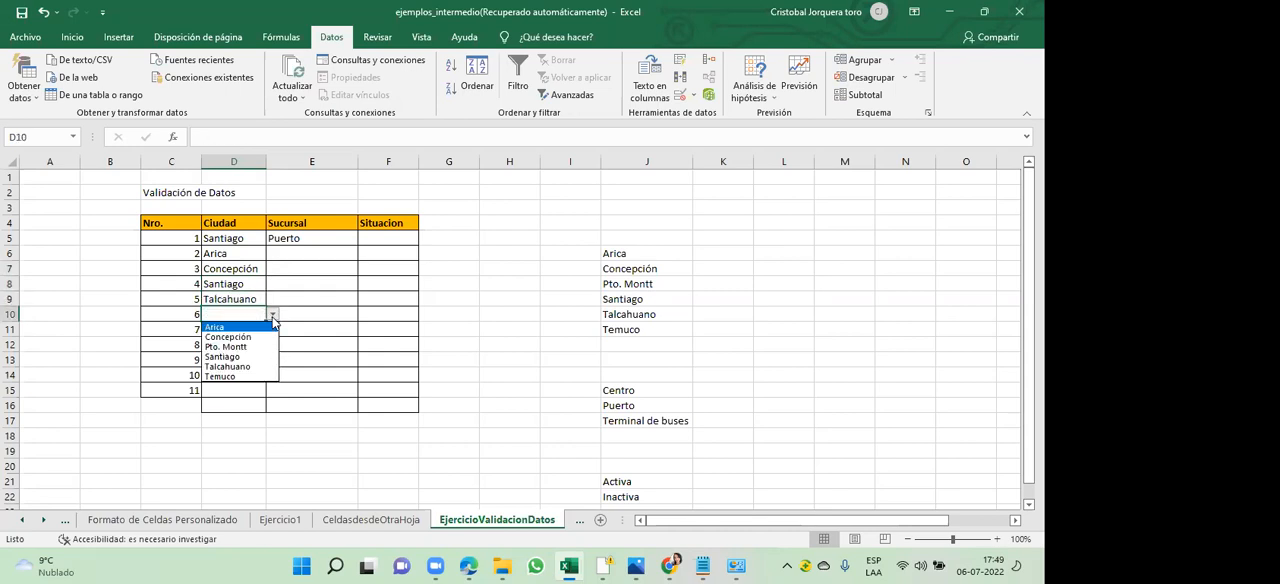
click(240, 378)
click(239, 337)
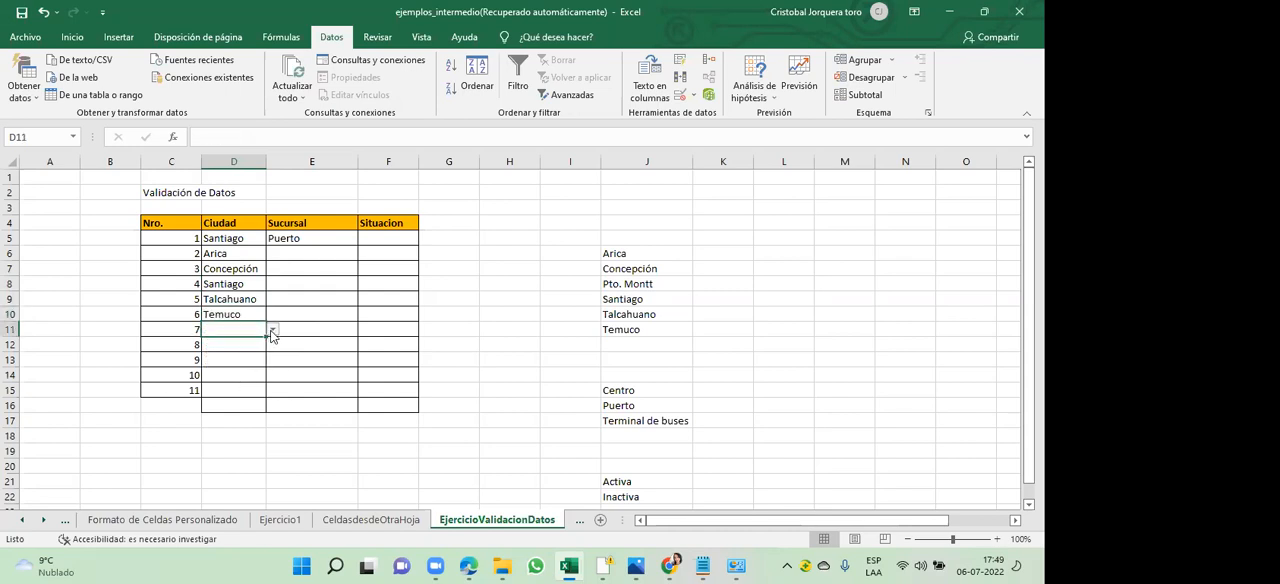
click(273, 331)
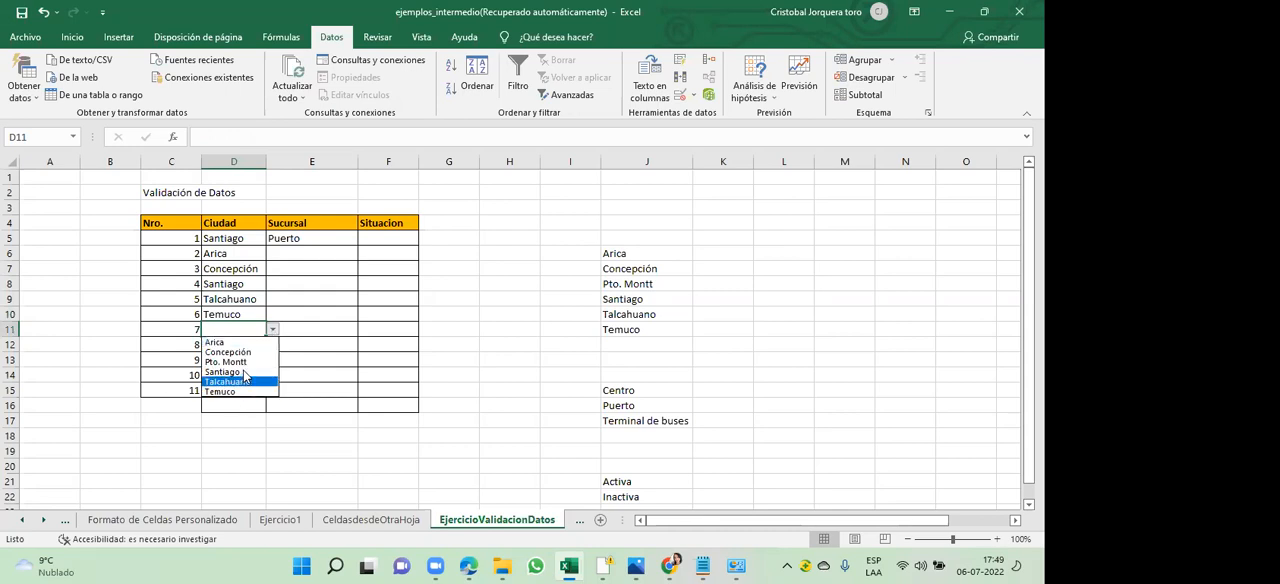
click(243, 364)
click(262, 345)
click(271, 345)
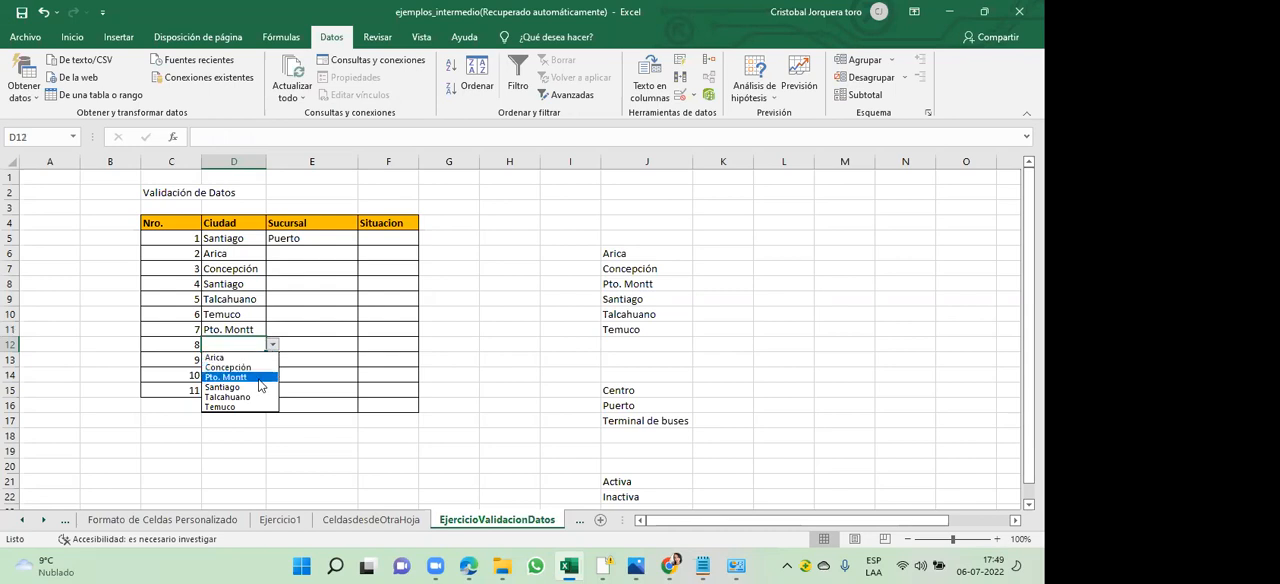
click(253, 386)
- Choose Temuco and Pto. Montt from the city list as the Ciudad of rows 9 and 10 (D13:D14)
click(252, 361)
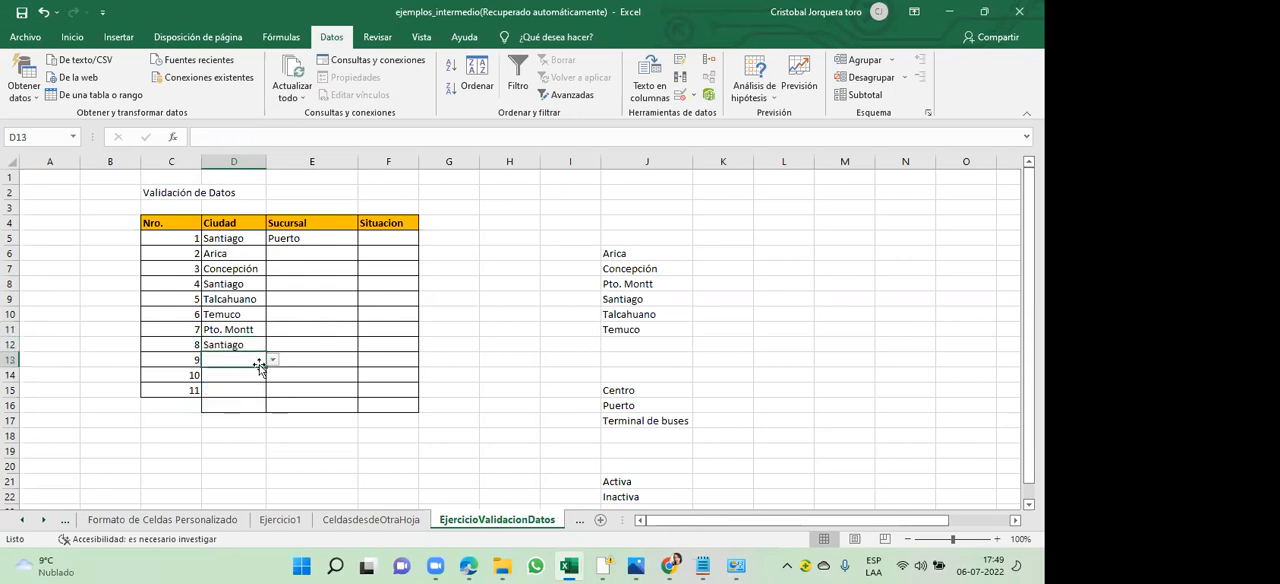
click(273, 361)
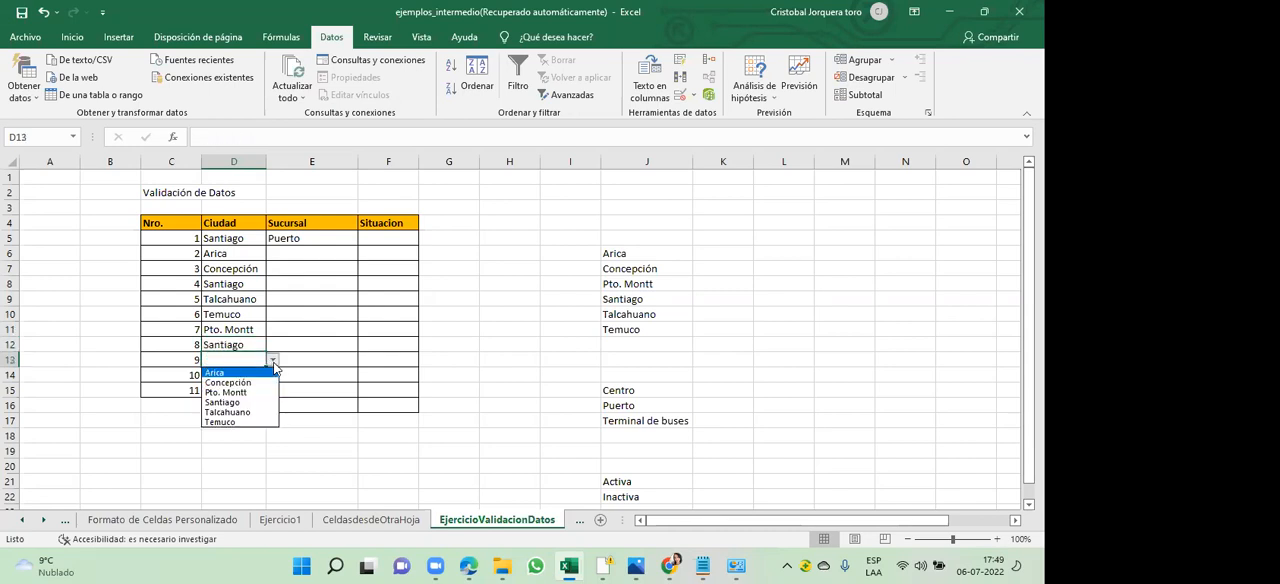
click(253, 422)
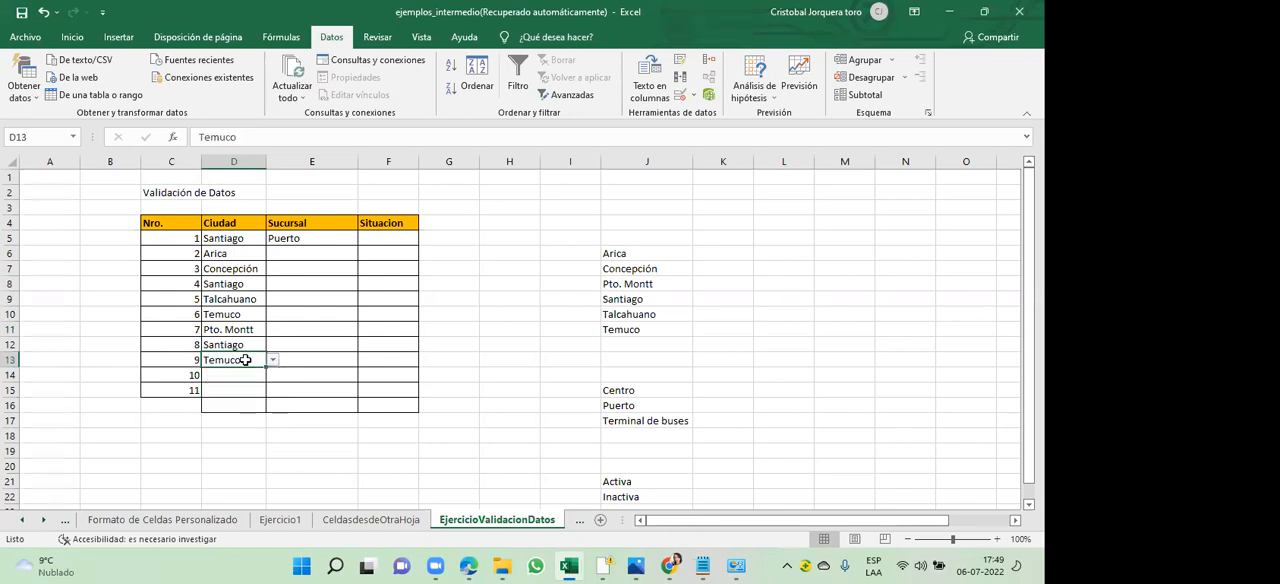
click(253, 375)
click(272, 374)
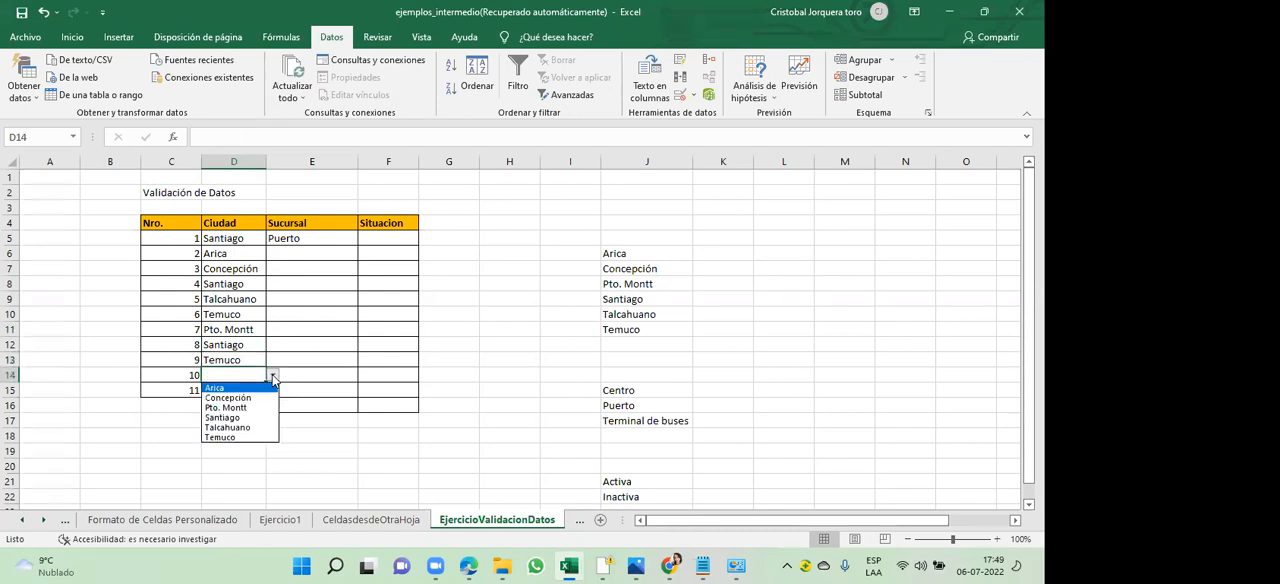
click(240, 408)
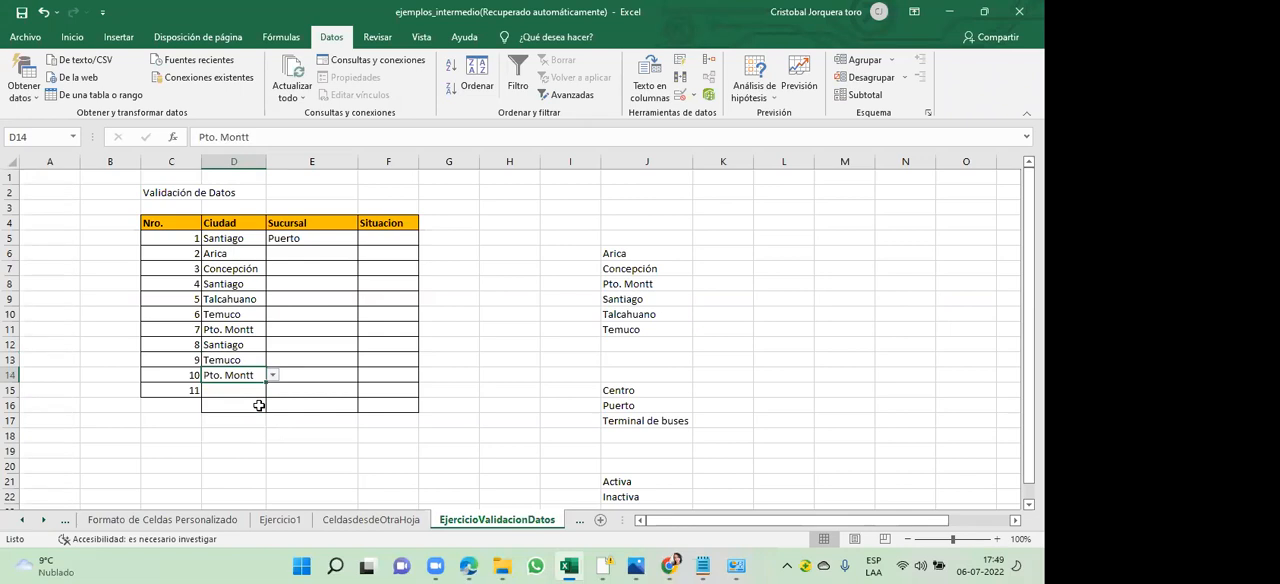
- Choose Terminal de buses for row 2 and Puerto for row 3 as the Sucursal in cells E6 and E7
click(311, 256)
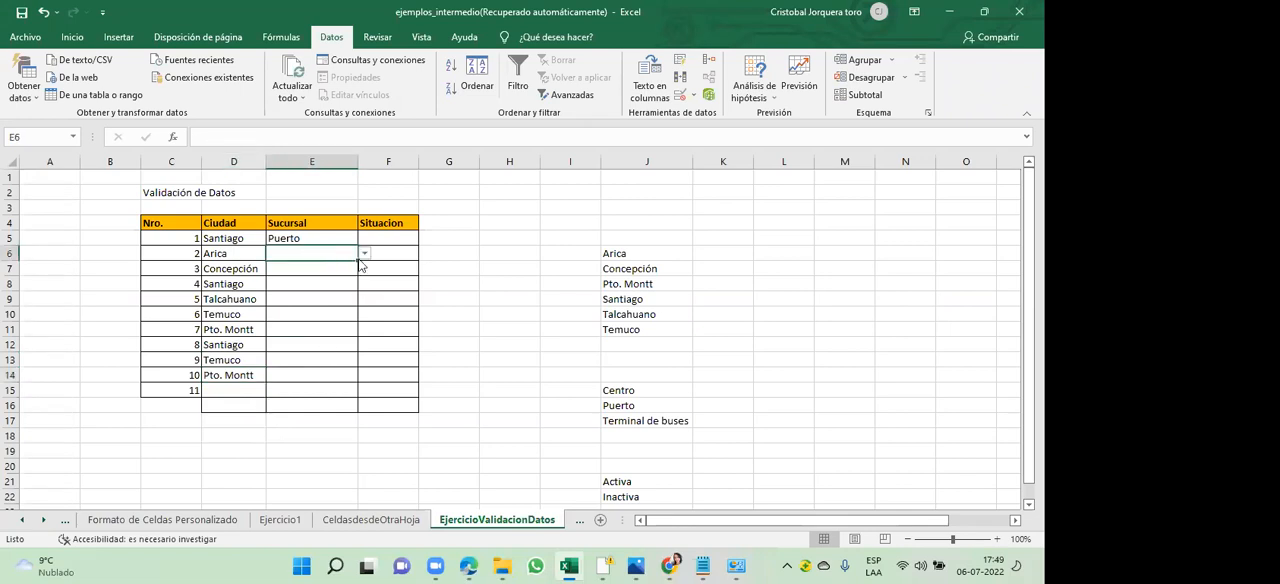
click(364, 254)
click(340, 286)
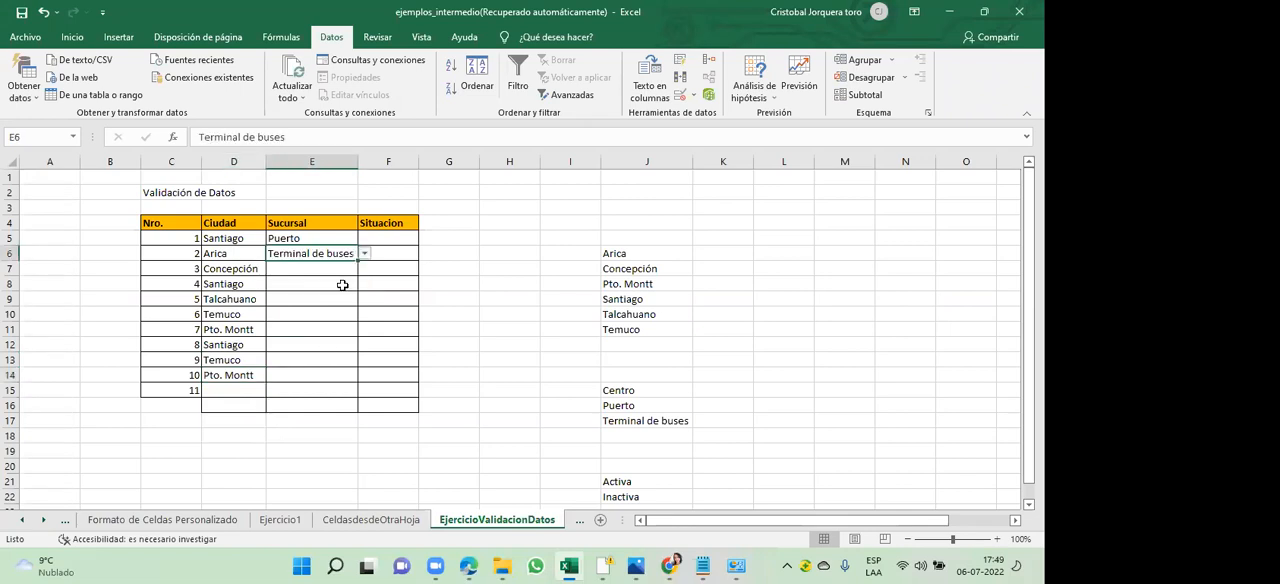
click(339, 270)
click(364, 268)
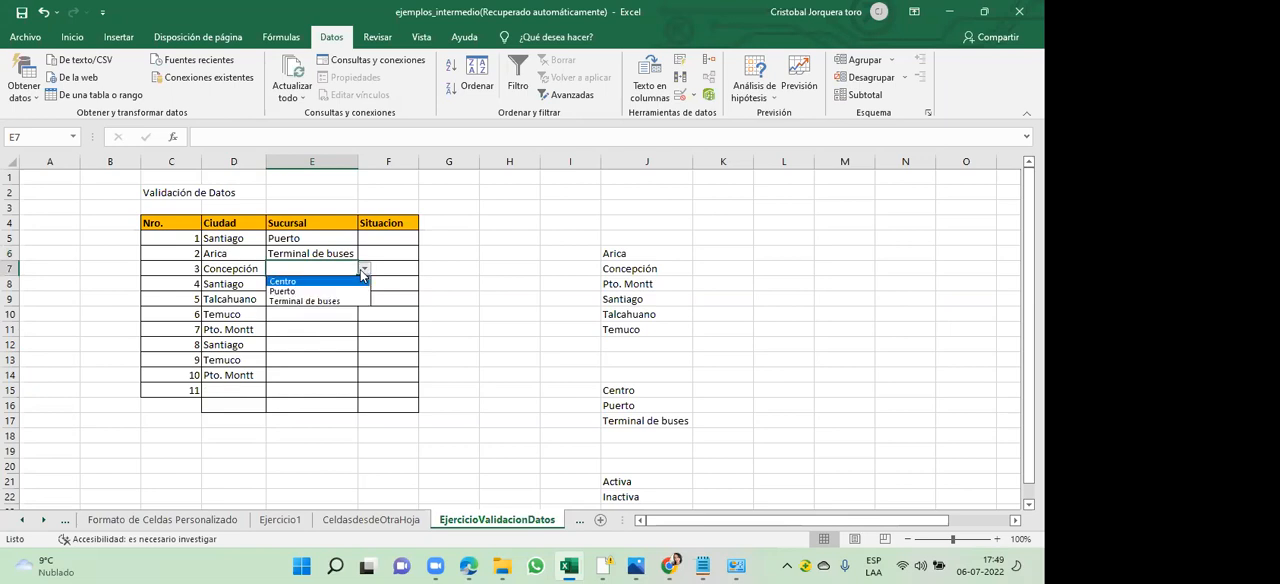
click(340, 291)
- Choose Centro as the Sucursal of row 4 and fill the E5:E8 branch values down to row 10 (E14)
click(333, 285)
click(364, 284)
click(332, 296)
drag(323, 238, 346, 381)
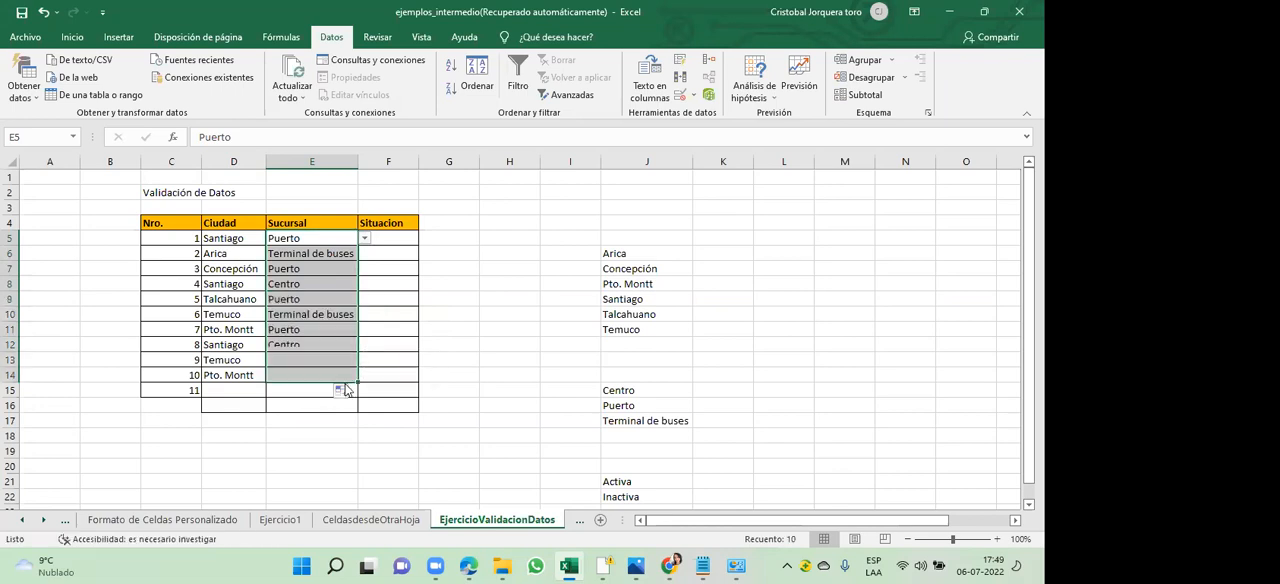
- Choose Inactiva from the list as the Situacion of row 1 (F5)
click(341, 391)
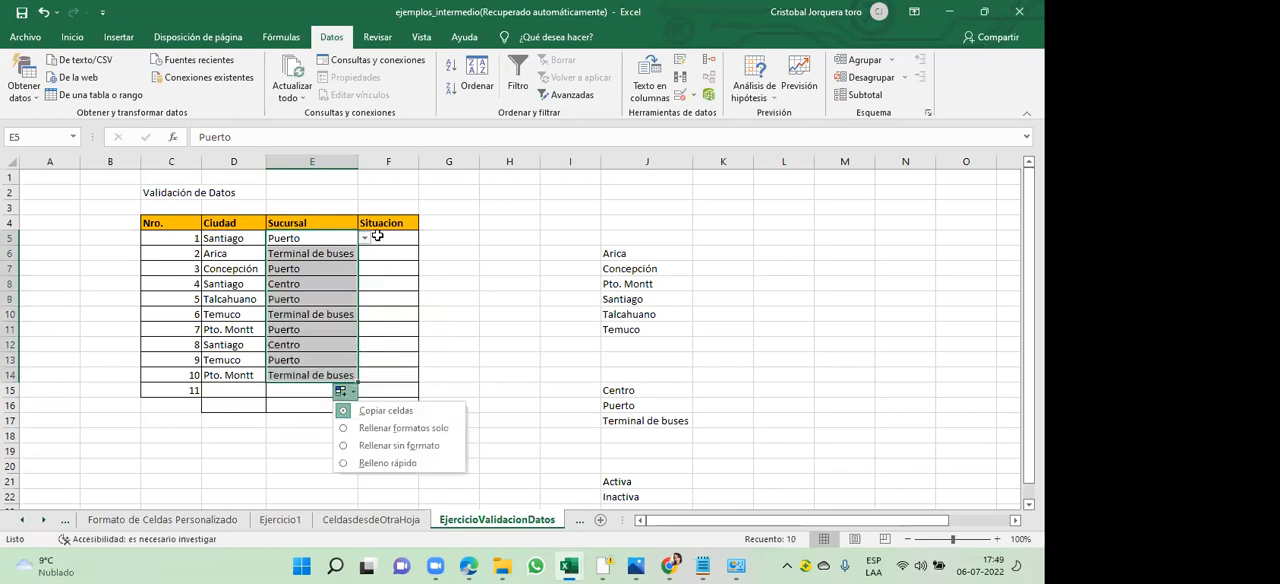
click(380, 239)
click(425, 239)
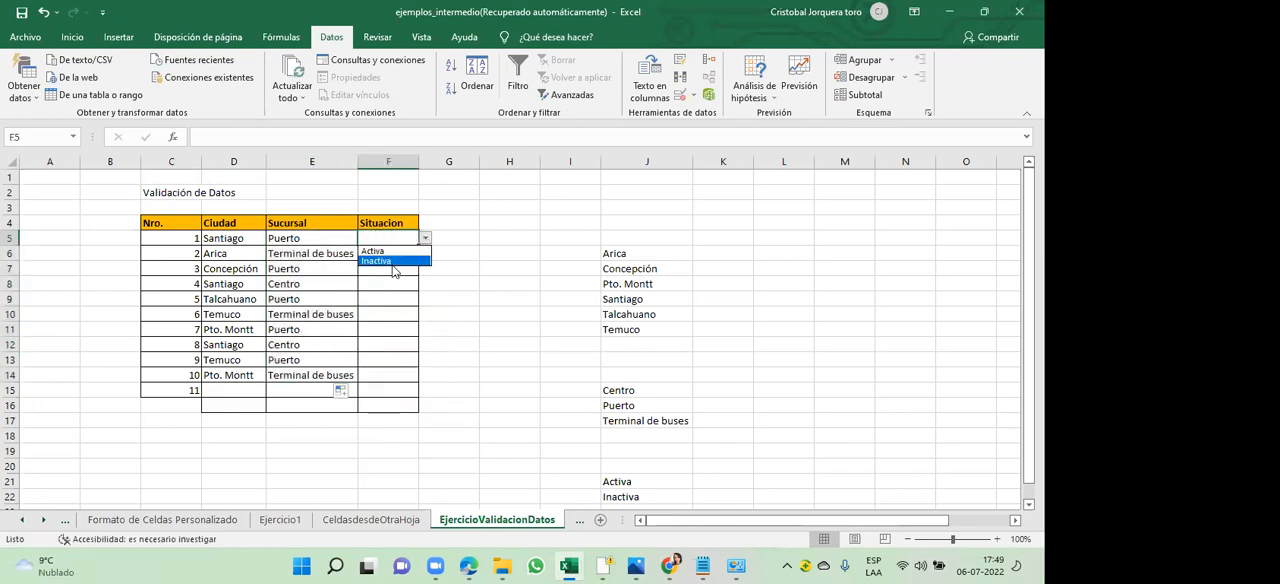
click(396, 262)
click(396, 262)
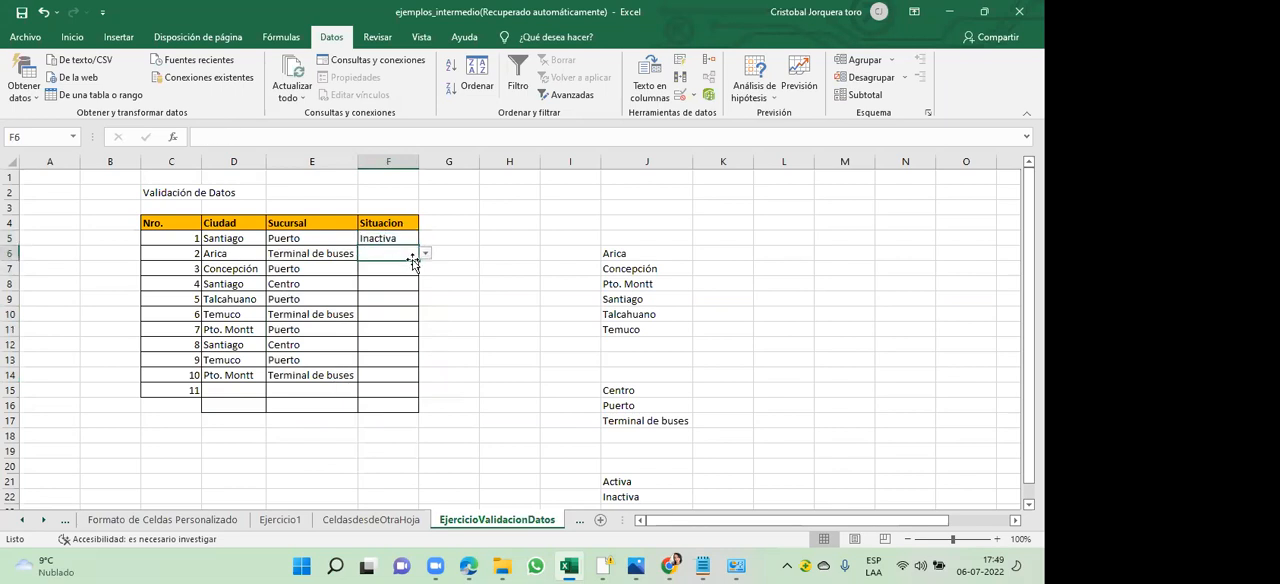
- Choose Activa as the Situacion of row 2 (F6) and fill the F5:F6 values down to row 10 (F14)
click(421, 257)
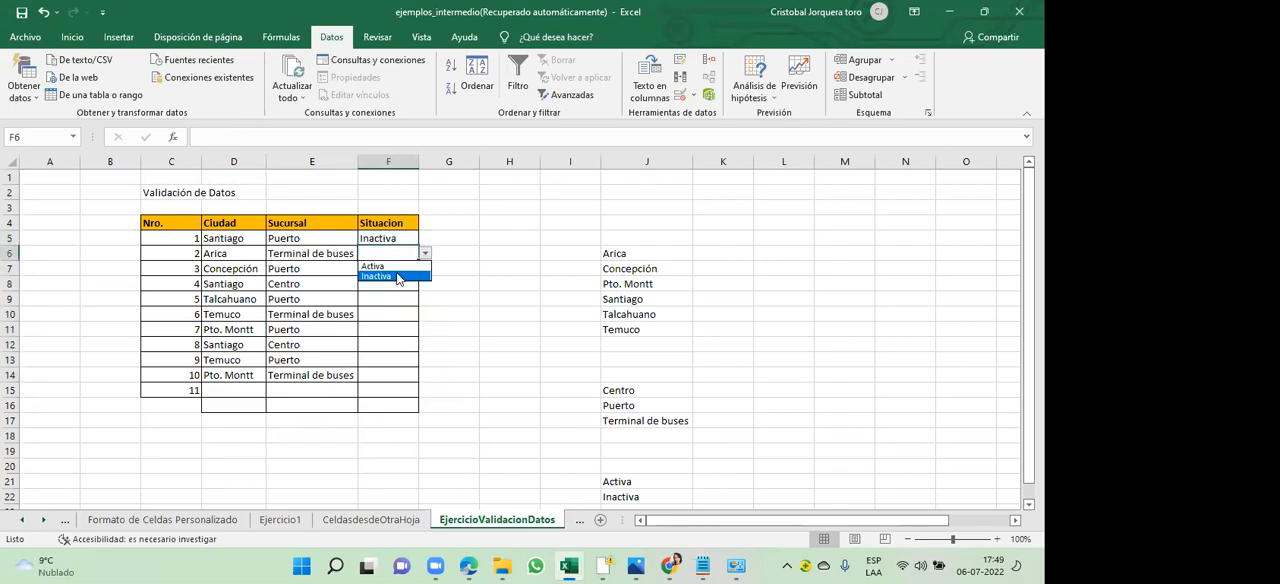
click(400, 266)
drag(405, 240, 400, 382)
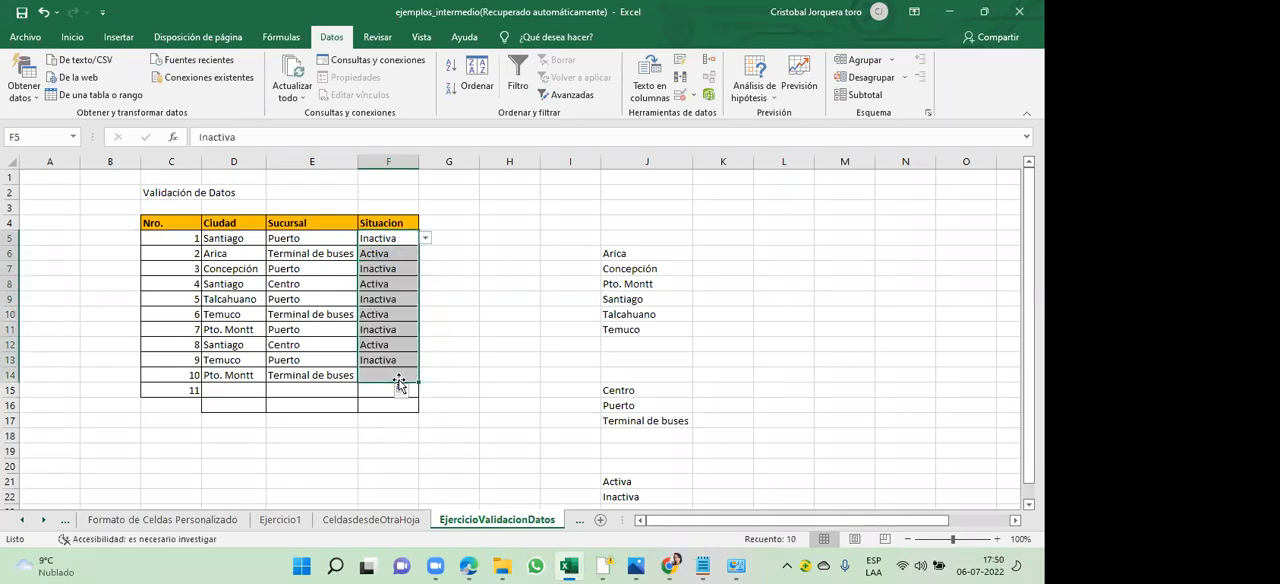
click(317, 254)
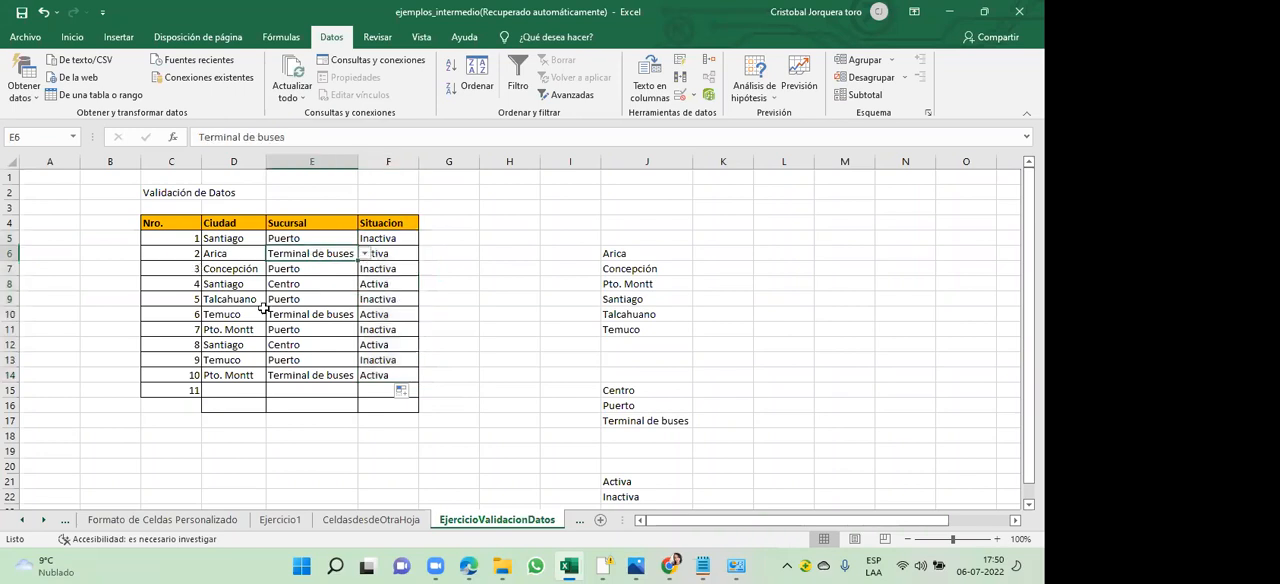
- Hide column J, which holds the source lists for the validation
click(488, 278)
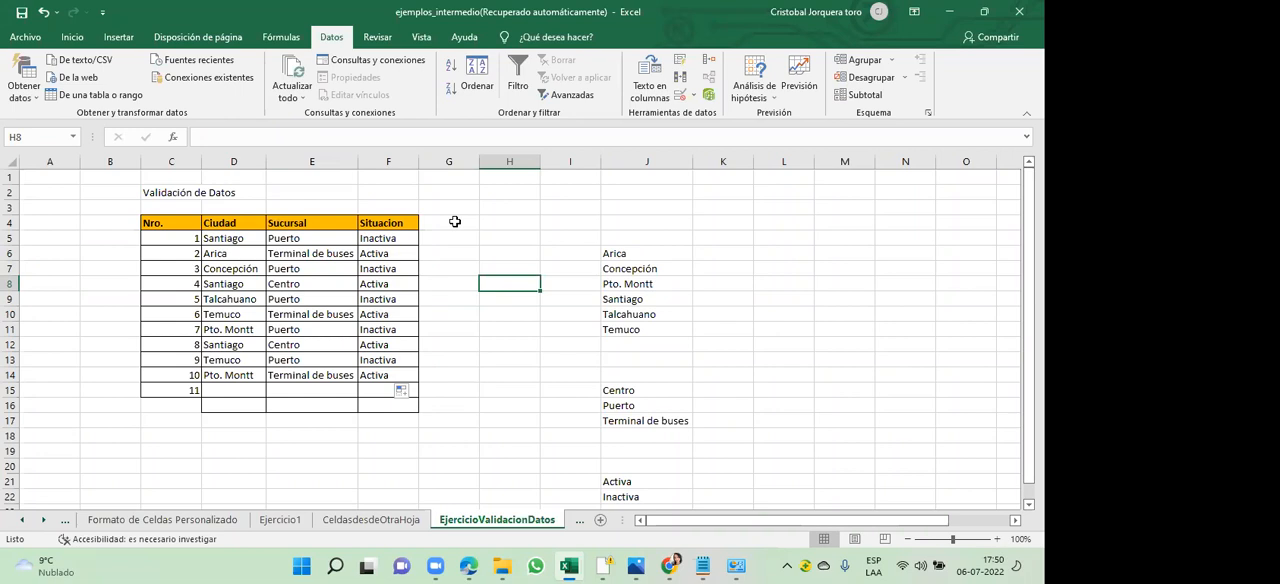
click(622, 160)
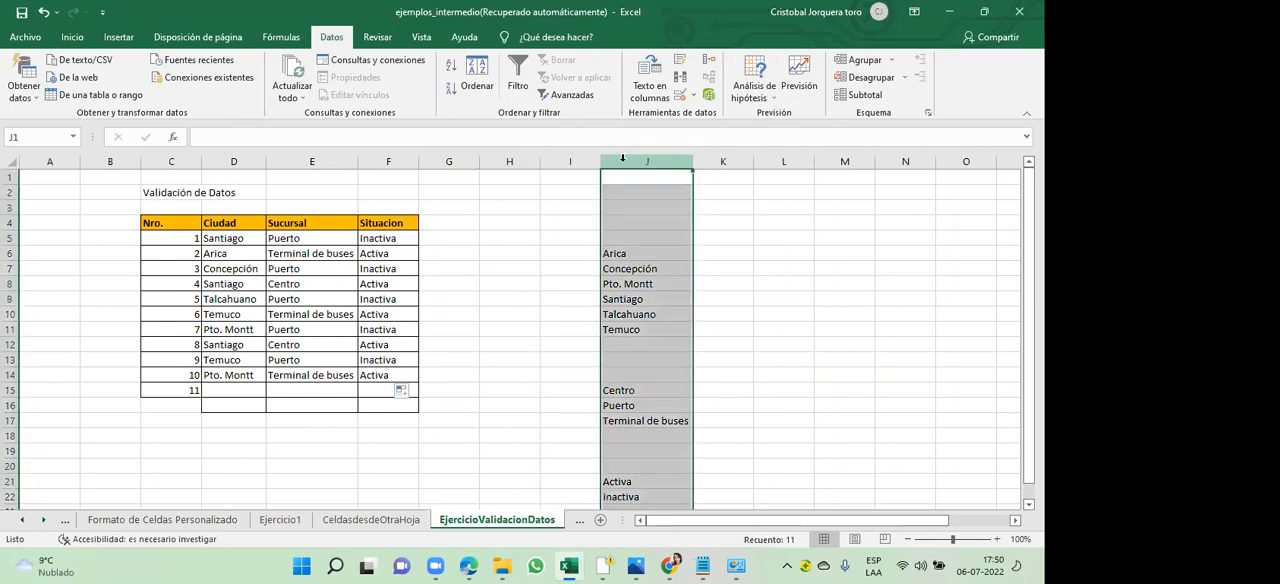
right_click(622, 160)
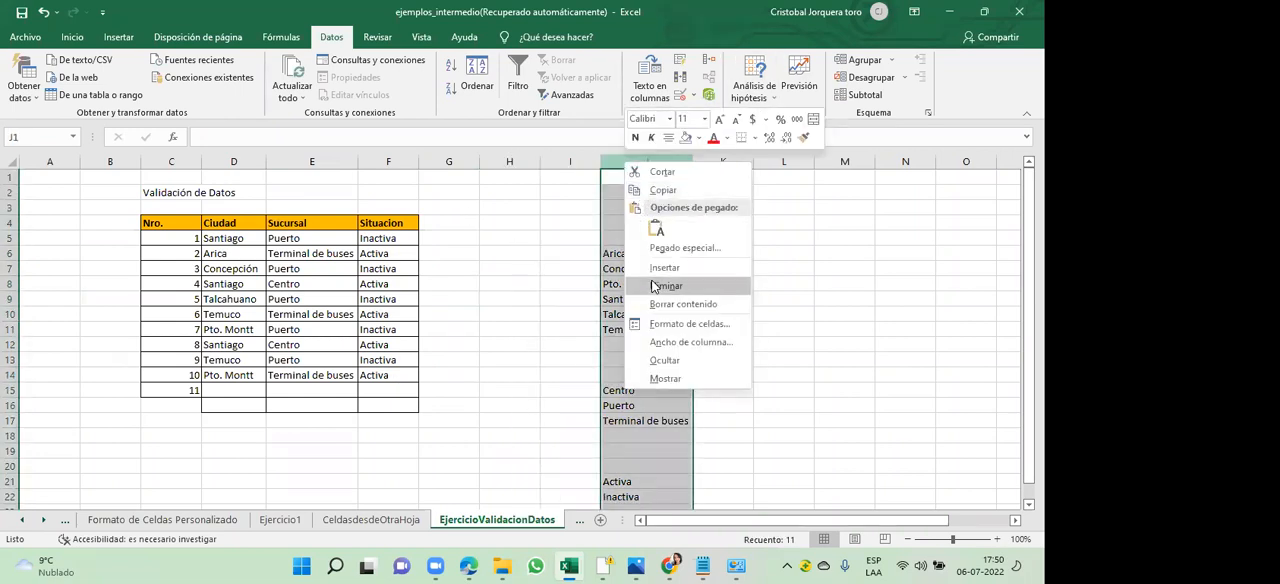
click(679, 359)
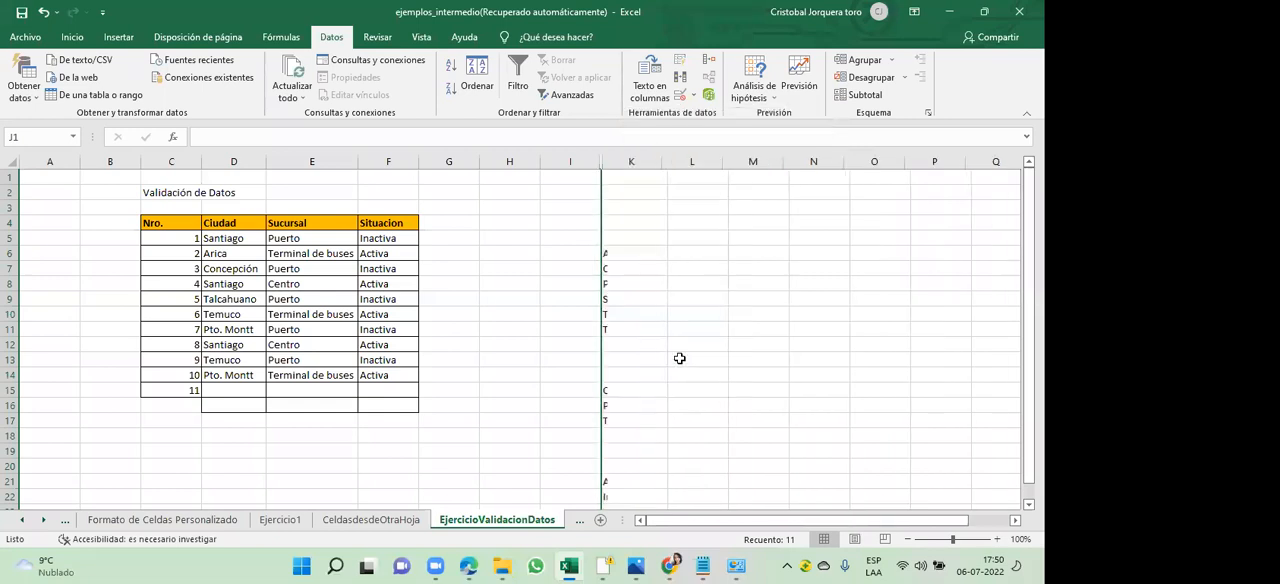
click(477, 270)
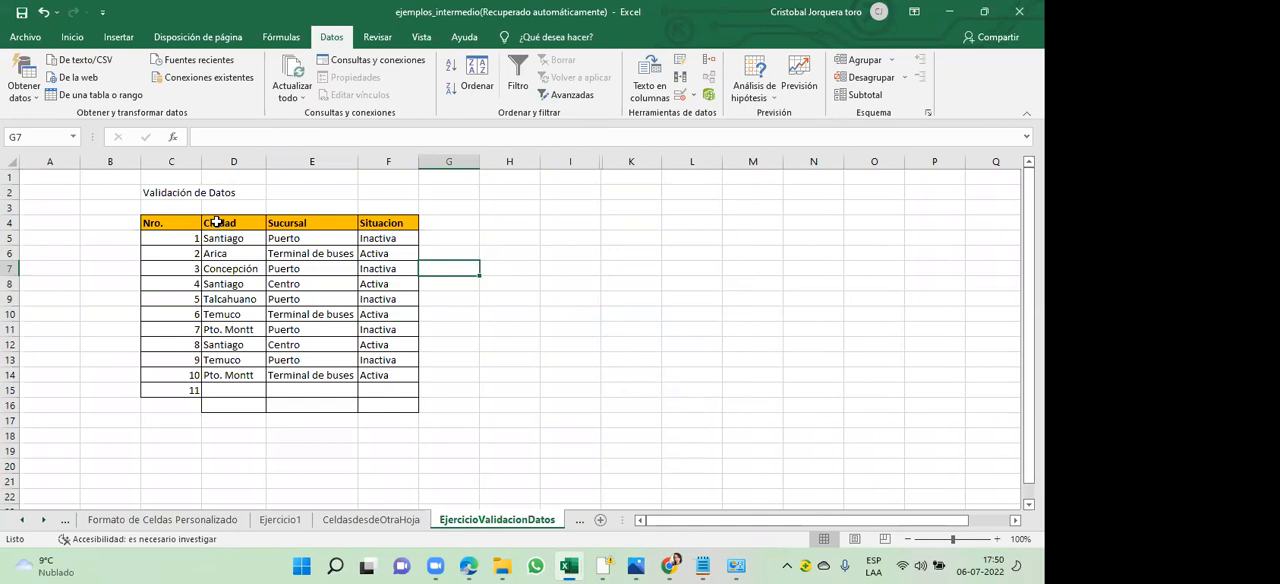
- Add filters to the Ciudad, Sucursal and Situacion headers (D4:F4) and view the Ciudad filter options without applying any
drag(220, 222, 324, 221)
drag(357, 221, 371, 220)
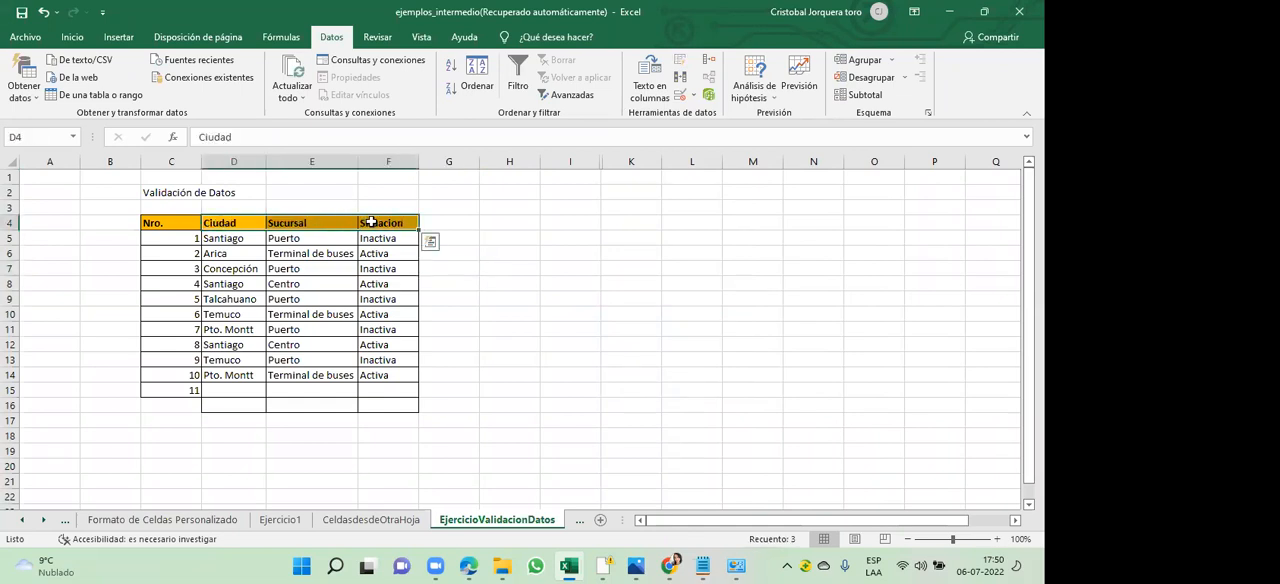
click(518, 67)
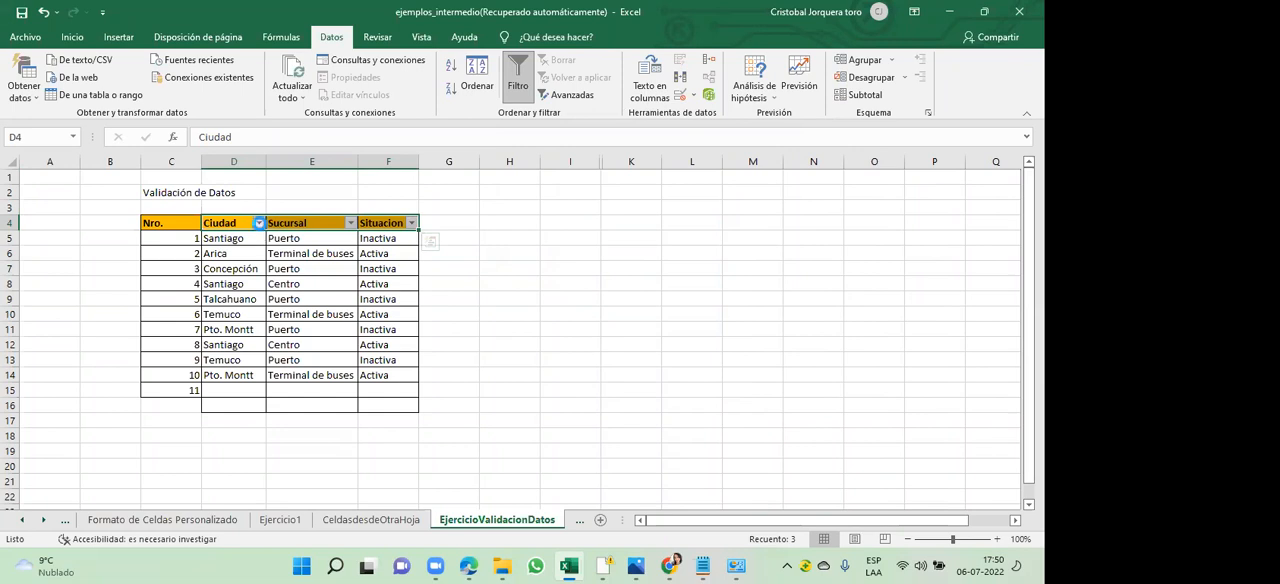
click(259, 224)
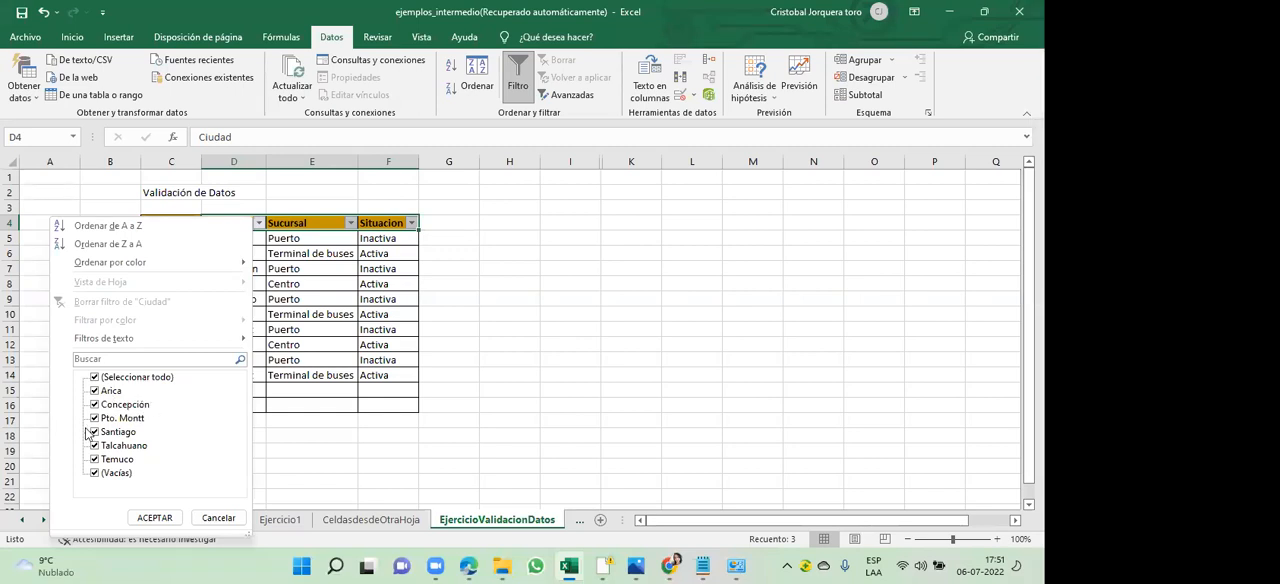
click(221, 518)
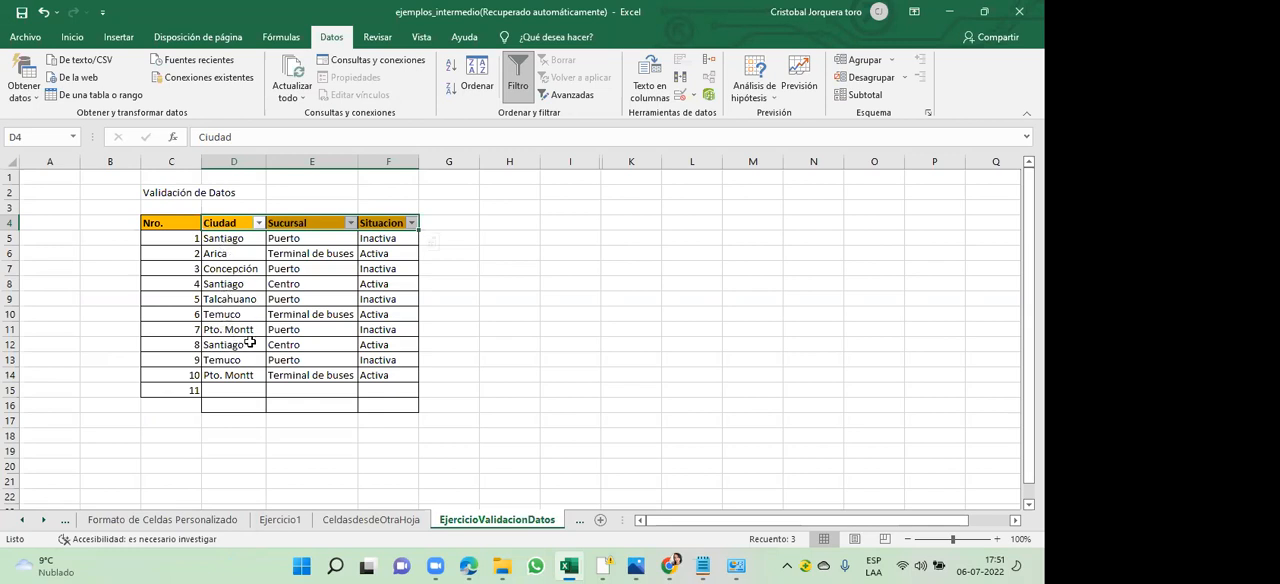
- Filter the Ciudad column to show only Pto. Montt, excluding the other cities and the blanks
click(259, 223)
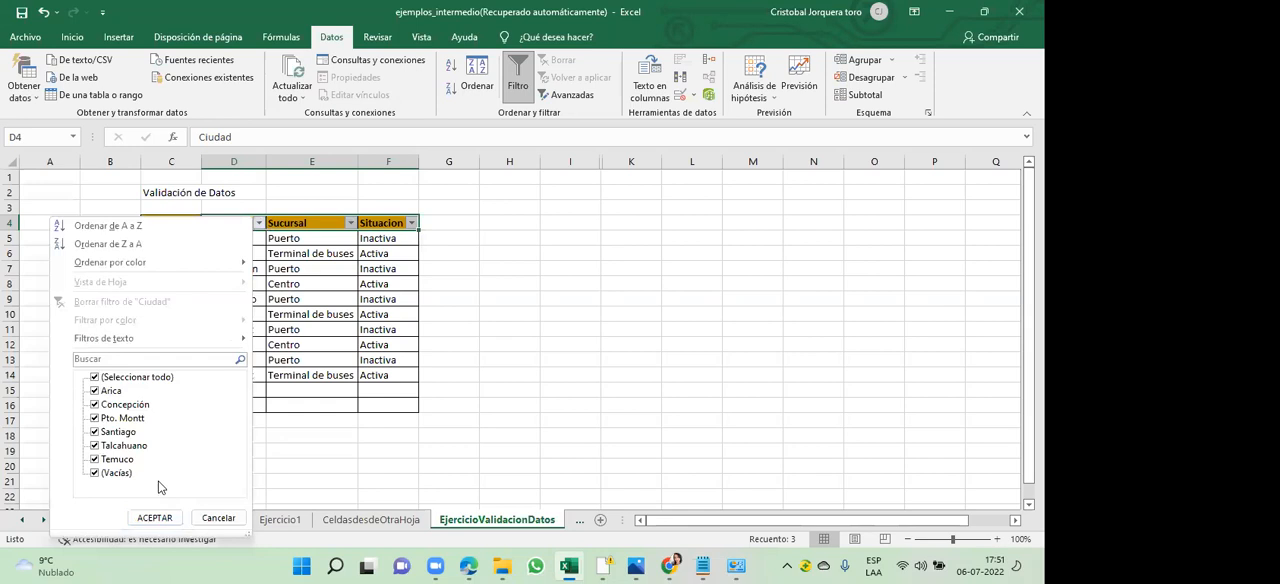
click(95, 407)
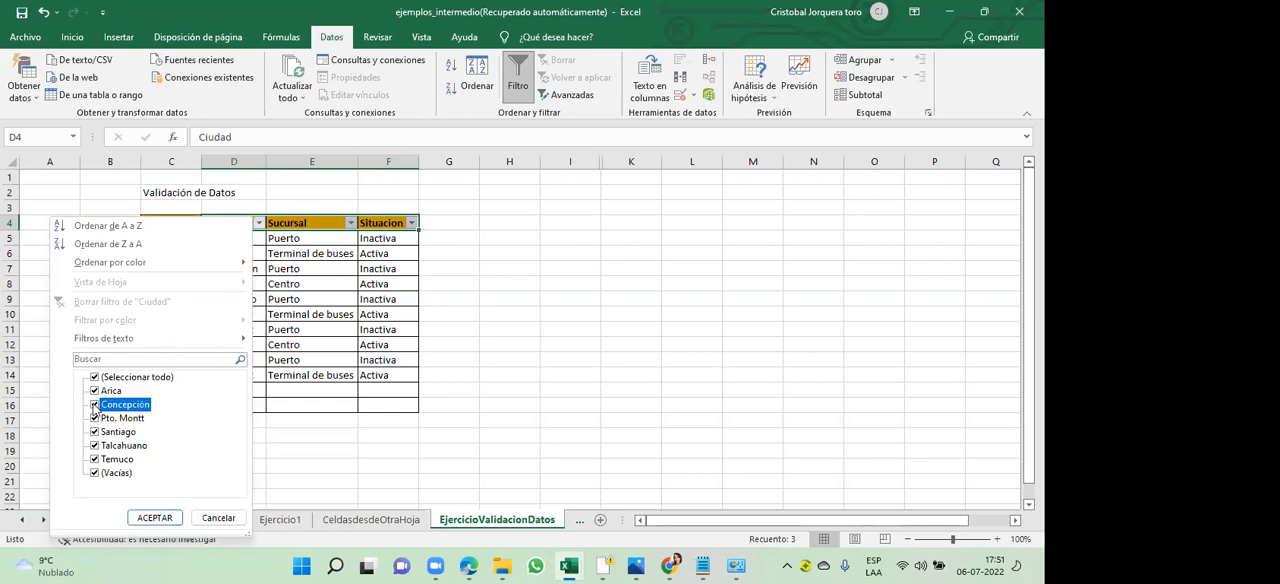
click(95, 391)
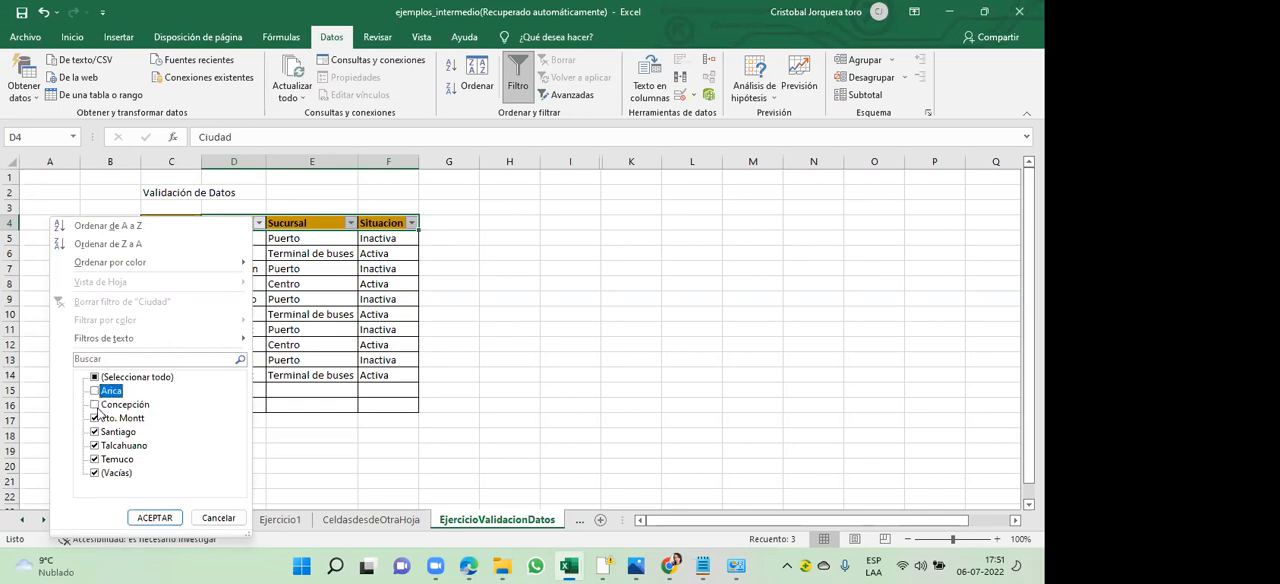
click(96, 432)
click(95, 446)
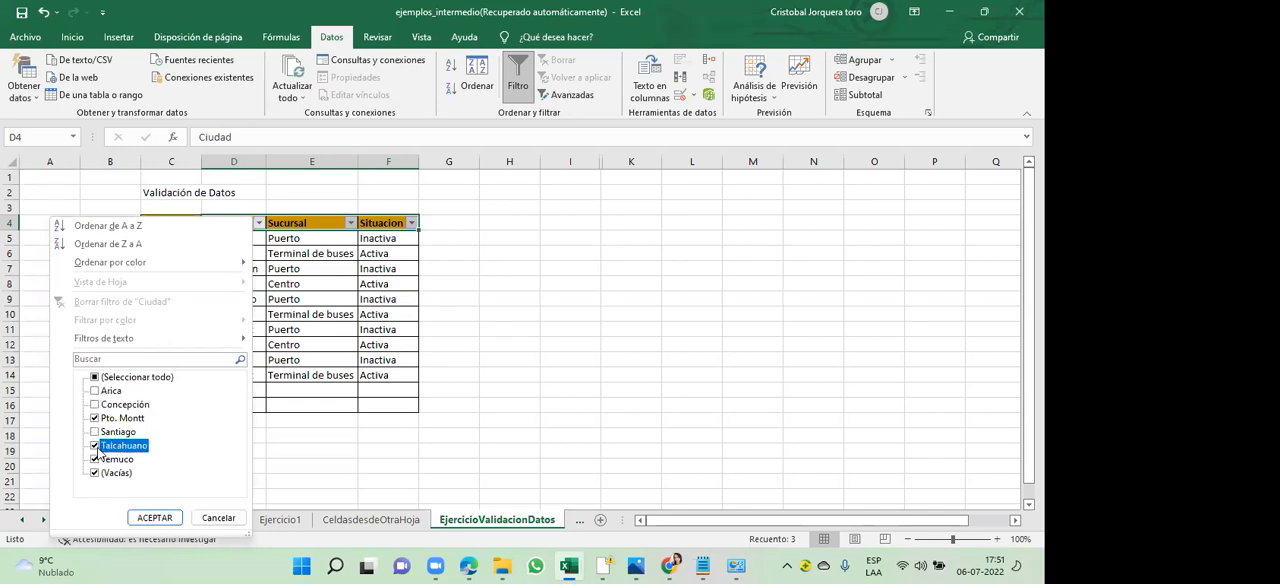
click(95, 460)
click(95, 473)
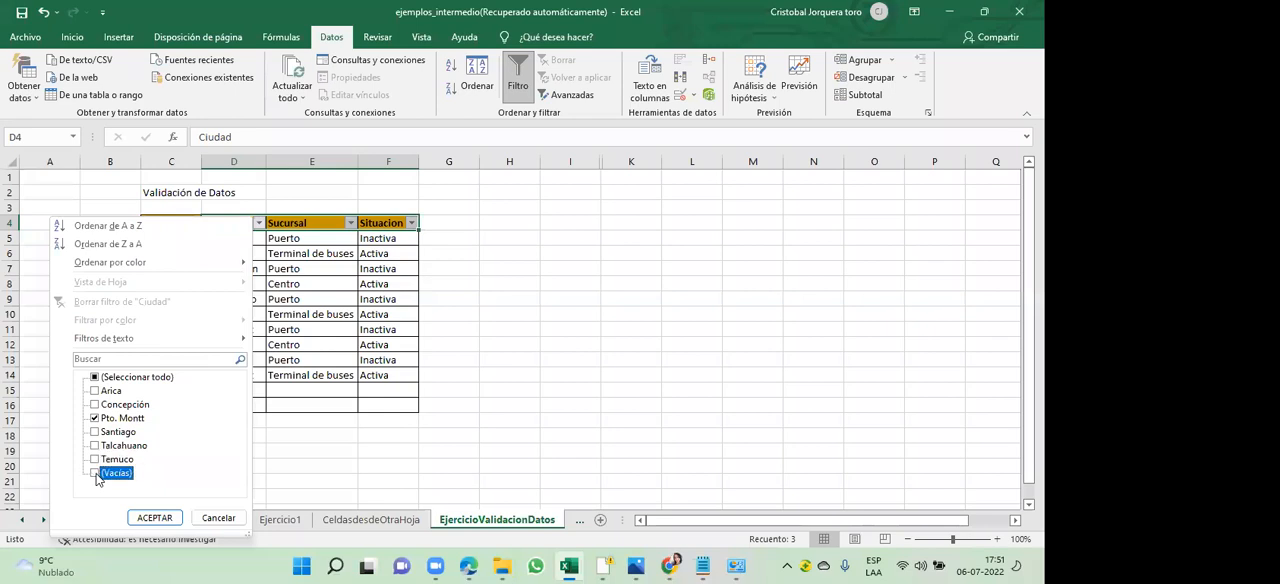
click(154, 518)
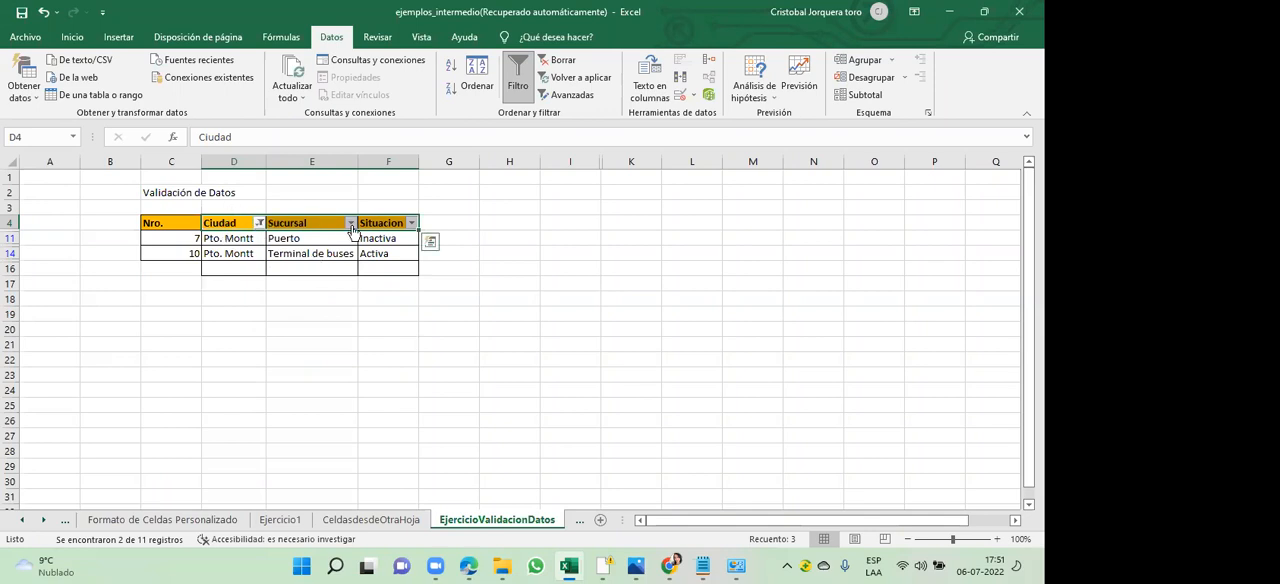
- Filter the Situacion column to show only Activa
click(411, 223)
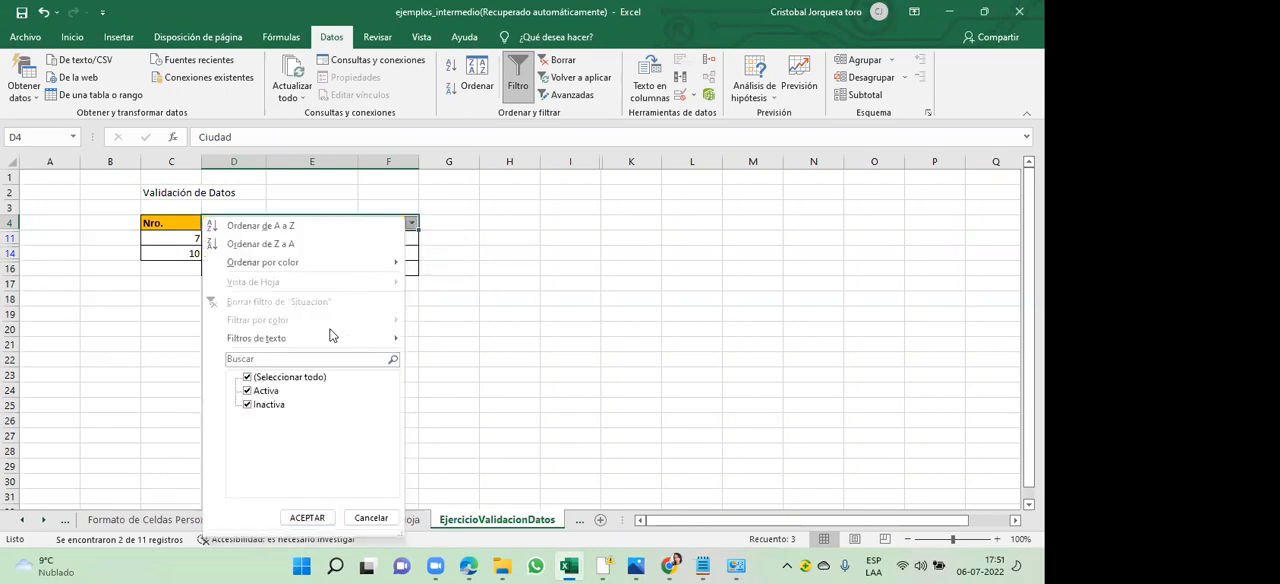
click(248, 405)
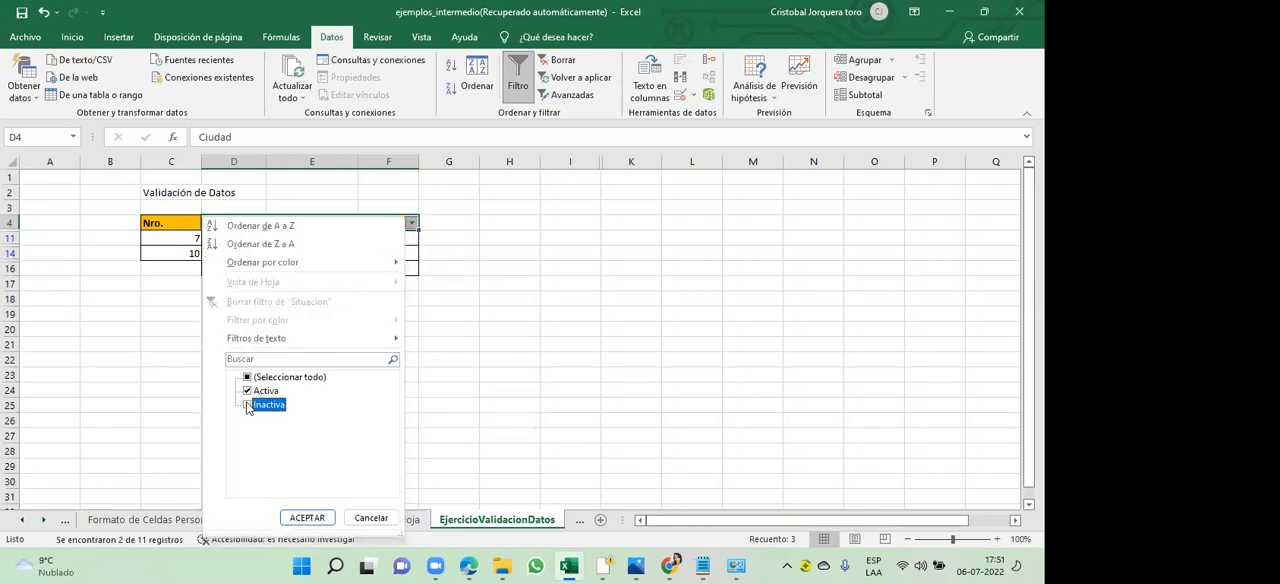
click(307, 517)
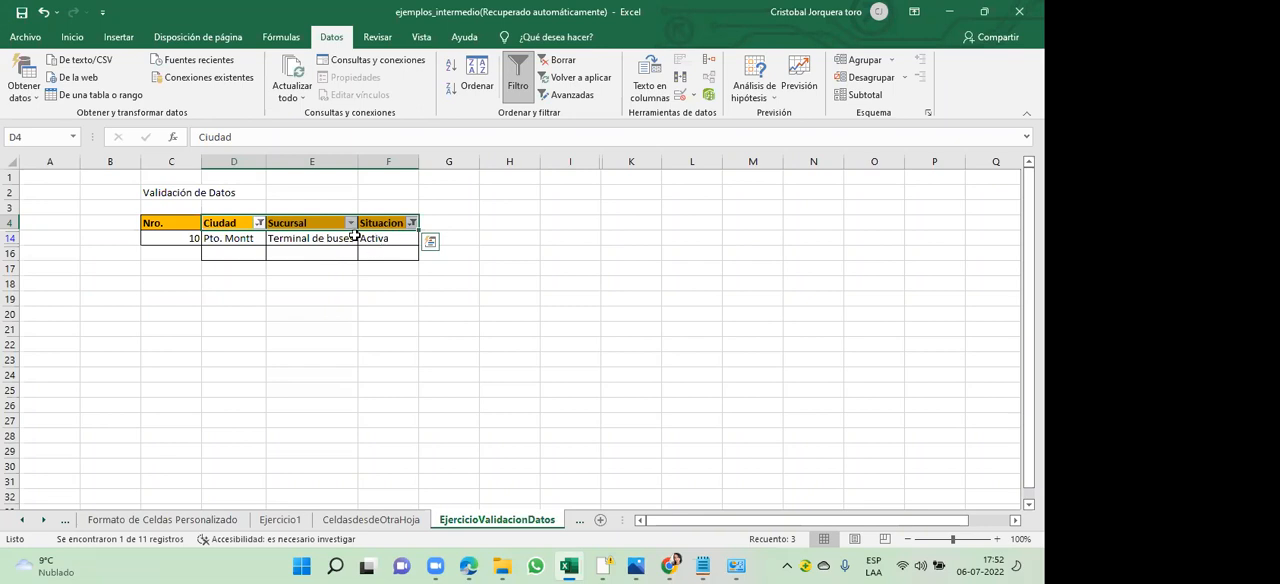
- Change the Ciudad filter to show only Santiago instead of Pto. Montt
click(259, 222)
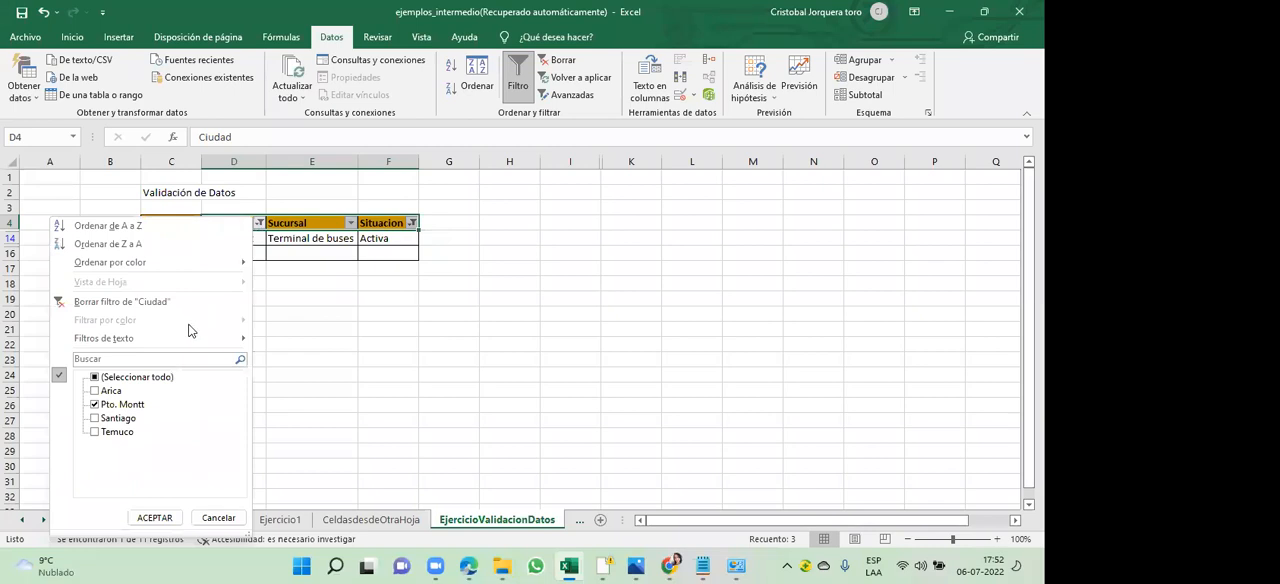
click(95, 419)
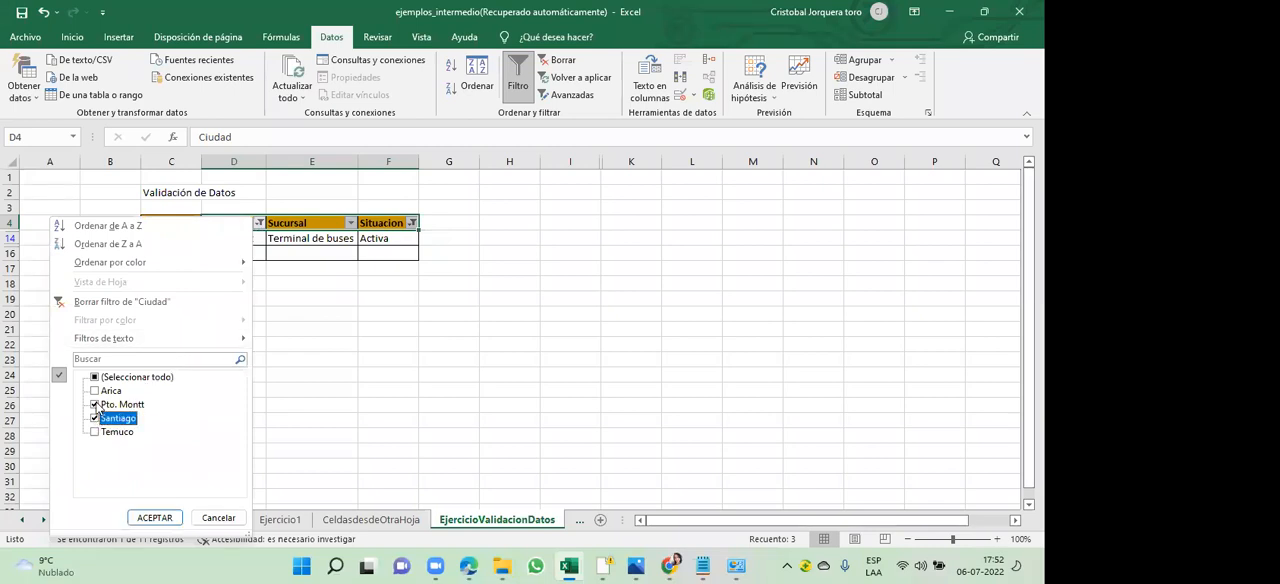
click(95, 405)
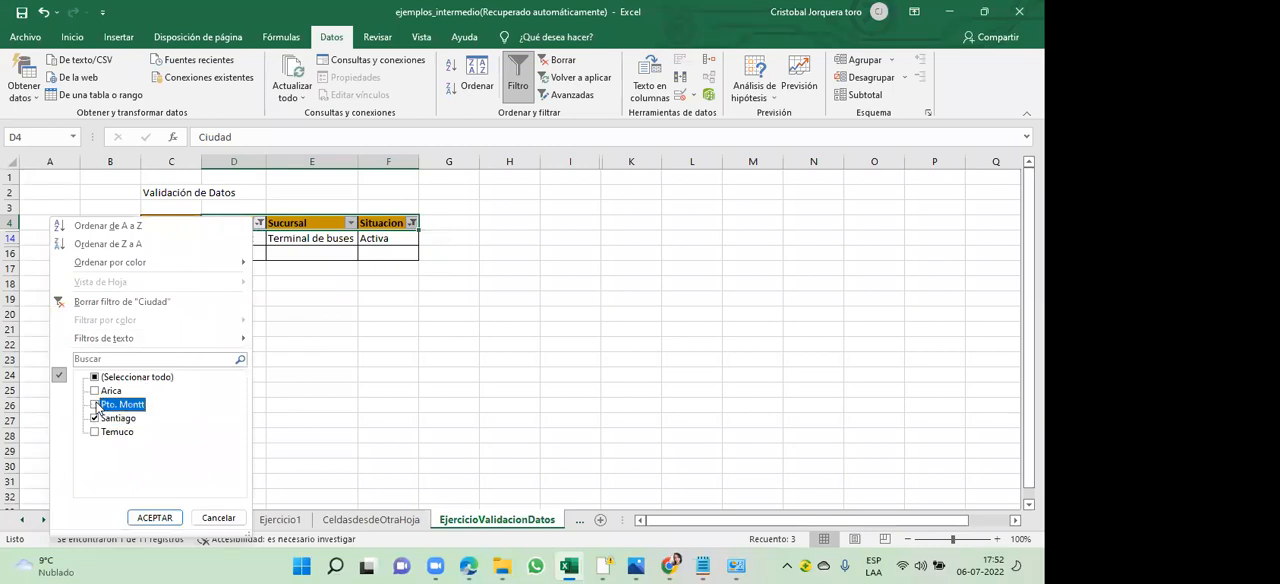
click(155, 518)
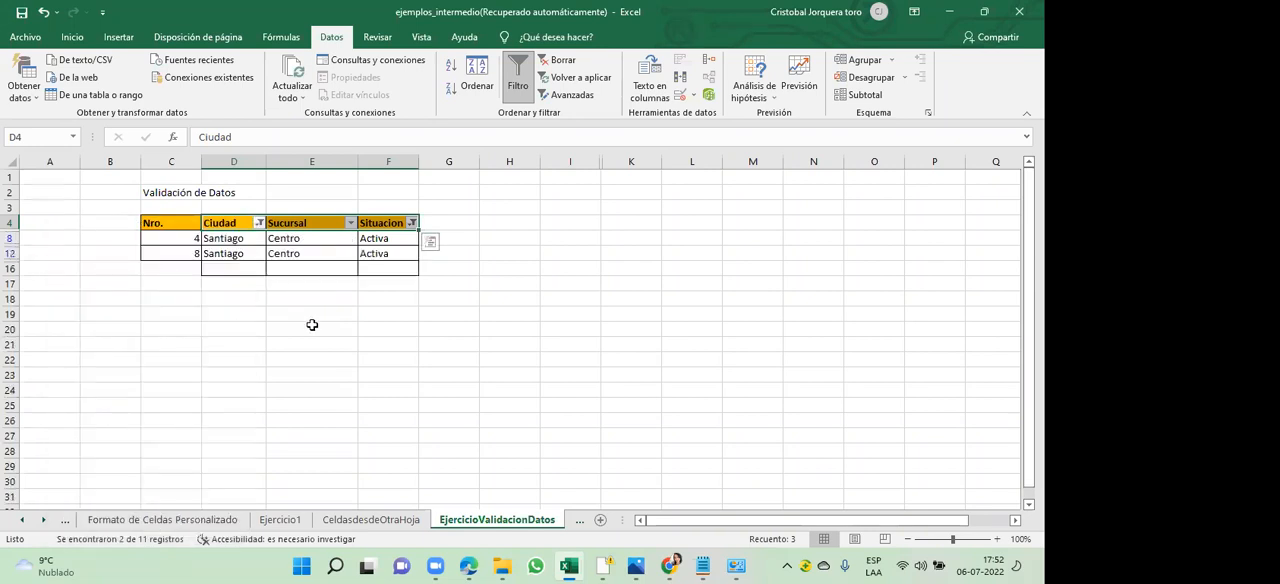
drag(305, 316, 279, 301)
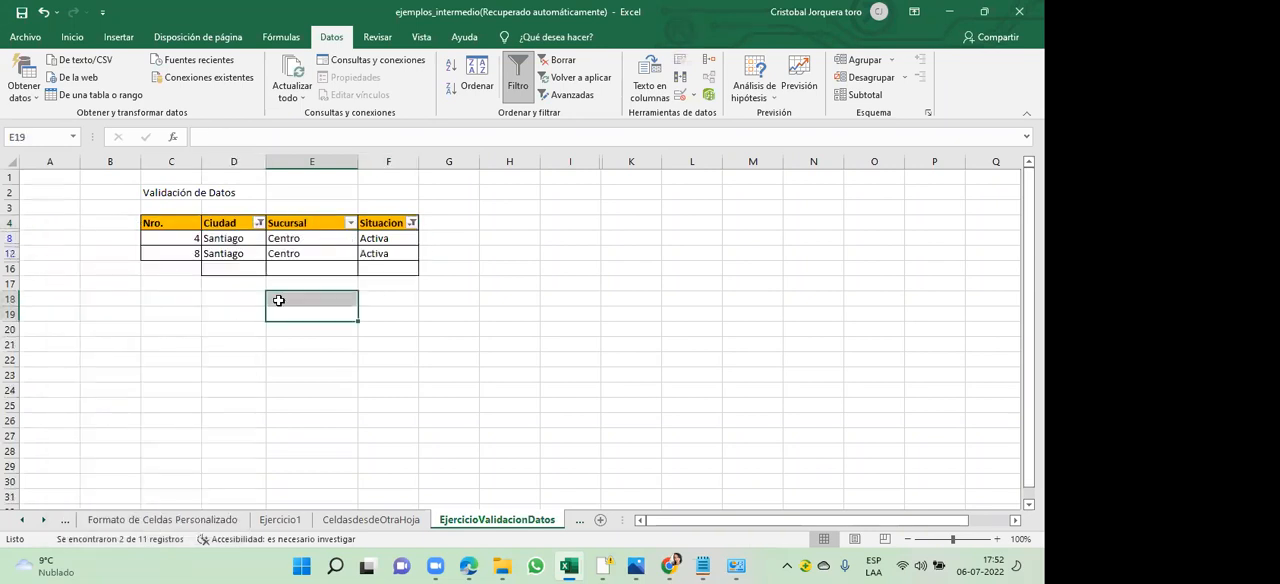
click(199, 333)
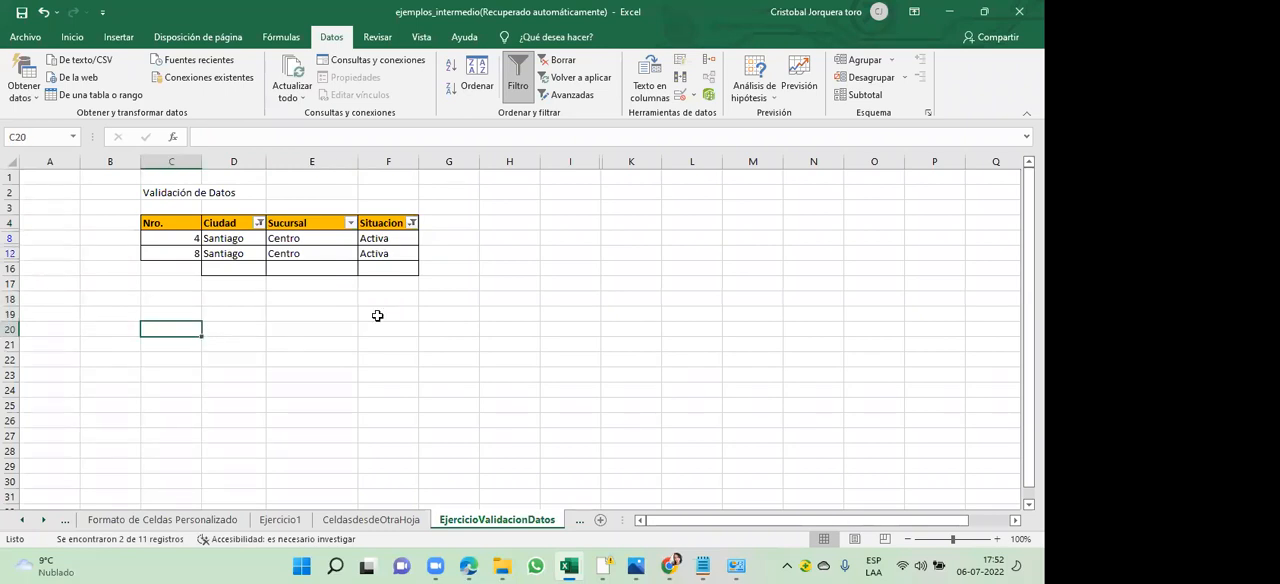
- Include Inactiva again in the Situacion filter so both situations are selected
click(411, 222)
click(248, 405)
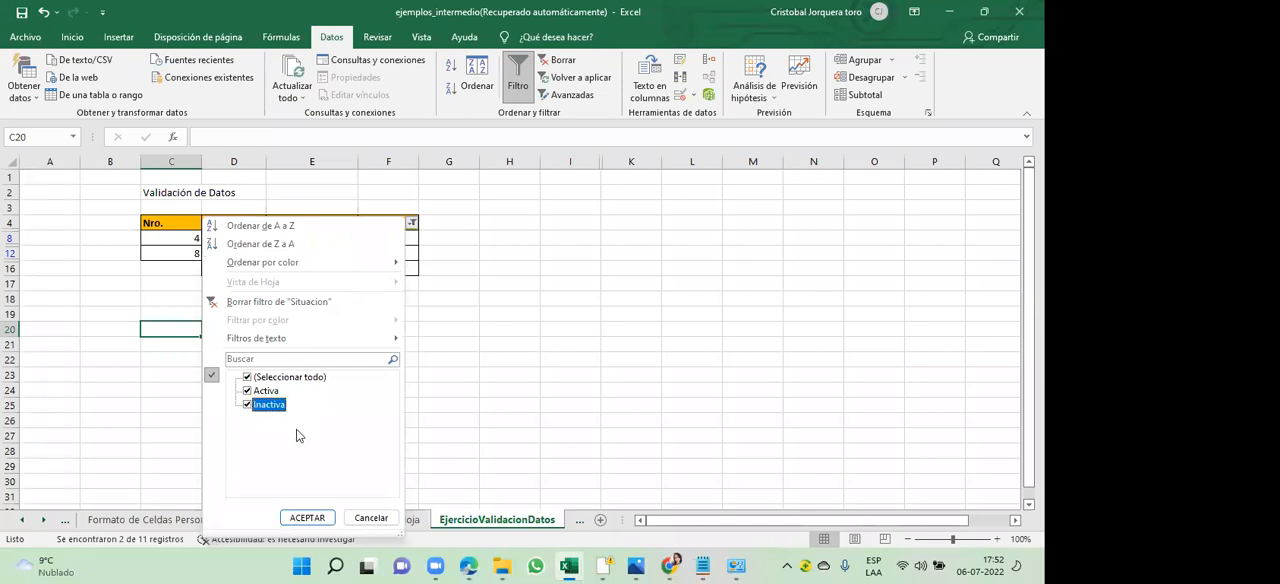
click(308, 517)
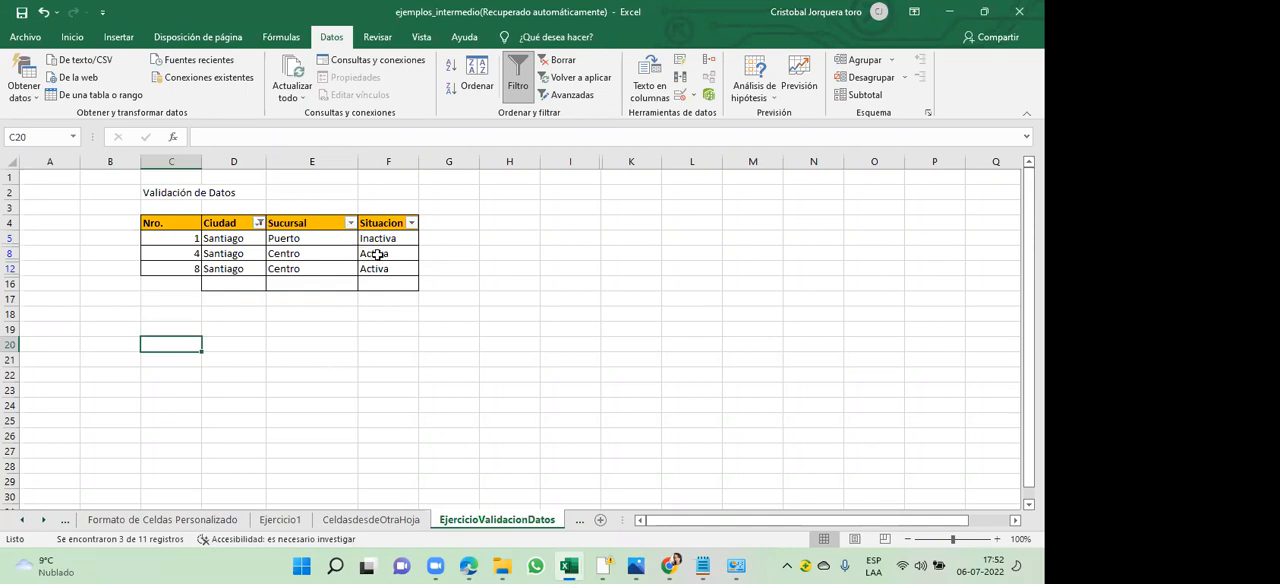
drag(370, 253, 380, 269)
click(433, 327)
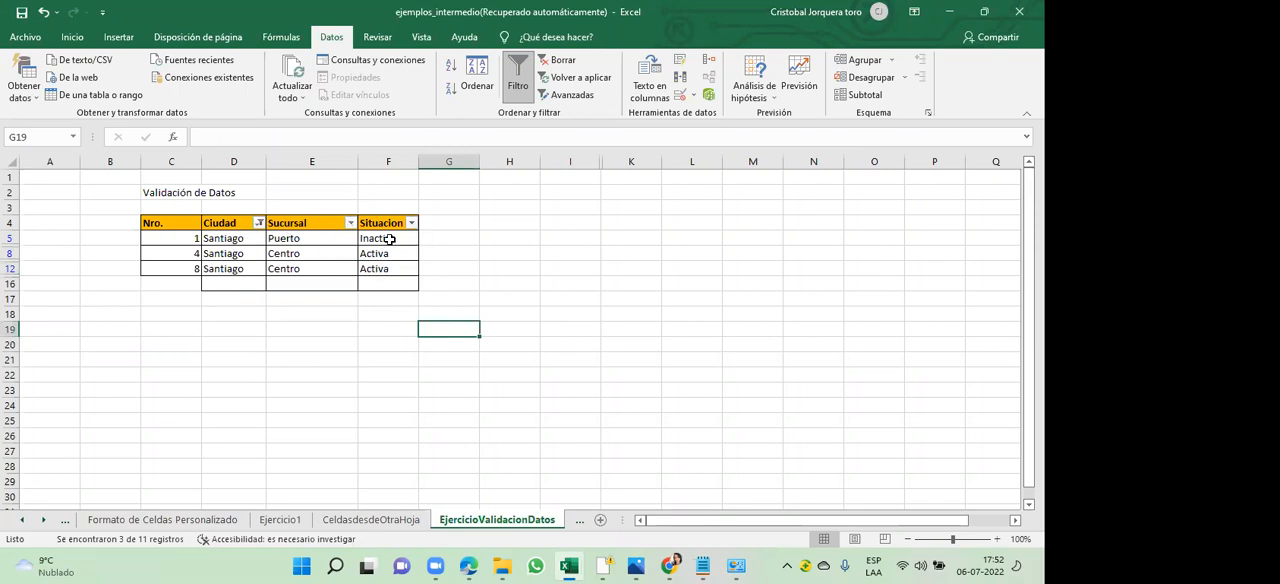
- Filter the Sucursal column to show only Centro and select the filtered rows' Ciudad to Situacion cells
click(350, 223)
click(186, 405)
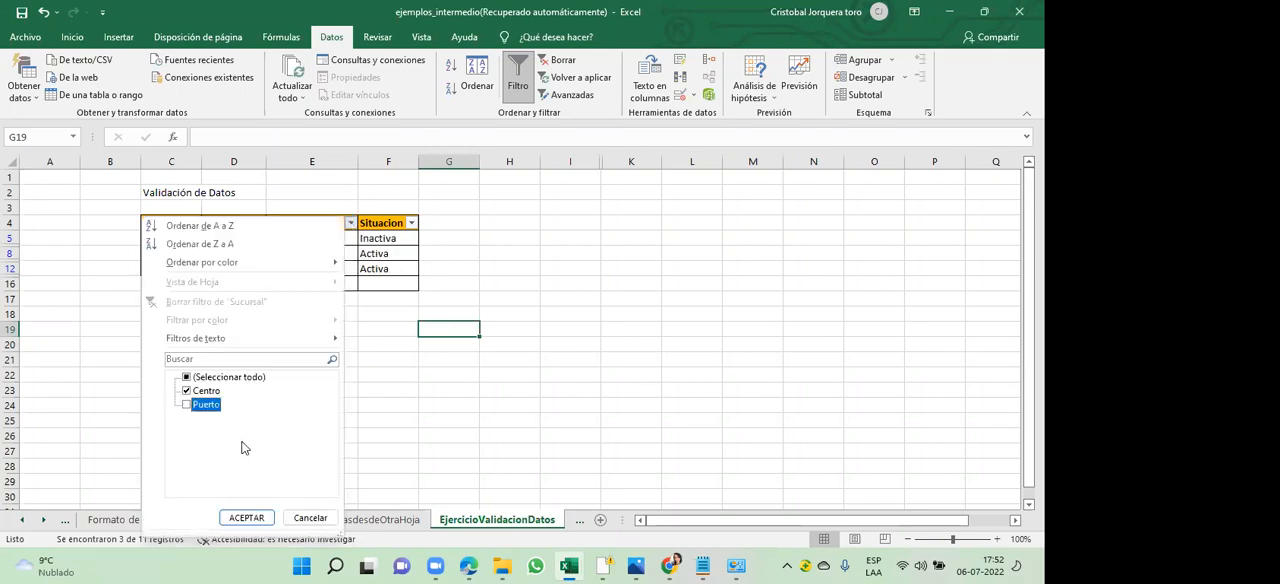
click(250, 518)
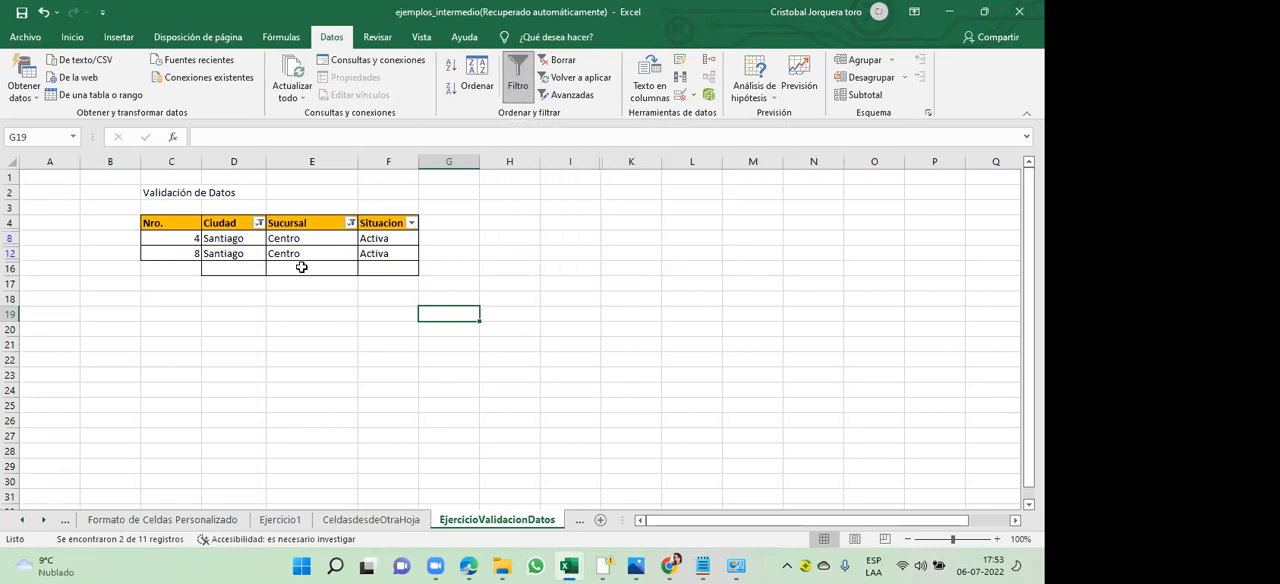
drag(245, 241, 373, 254)
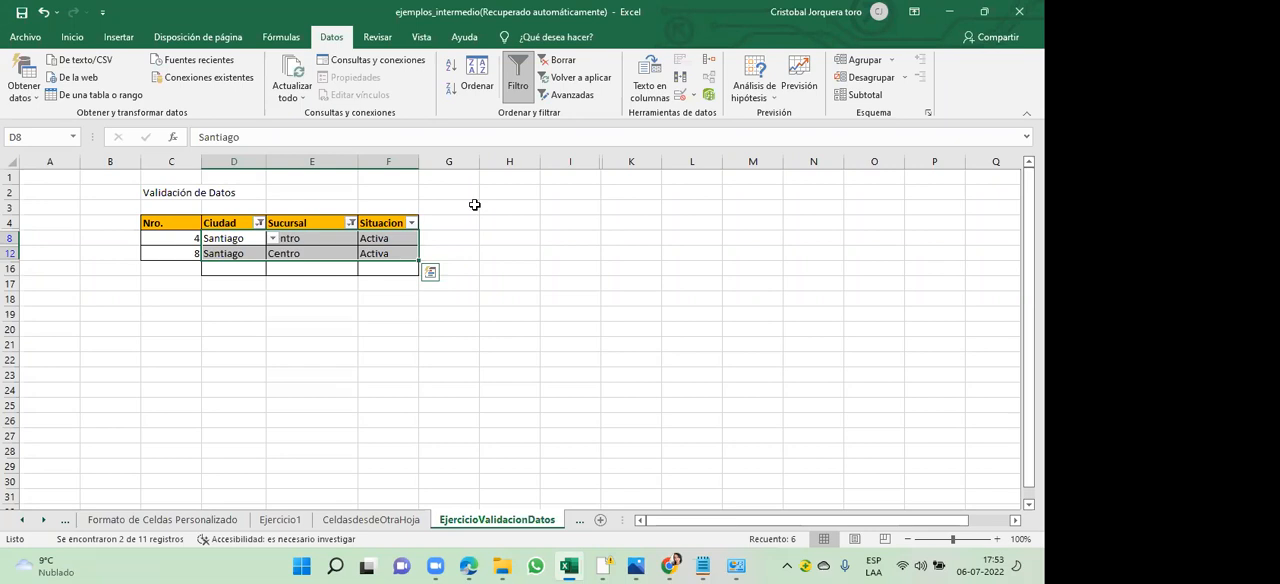
click(259, 223)
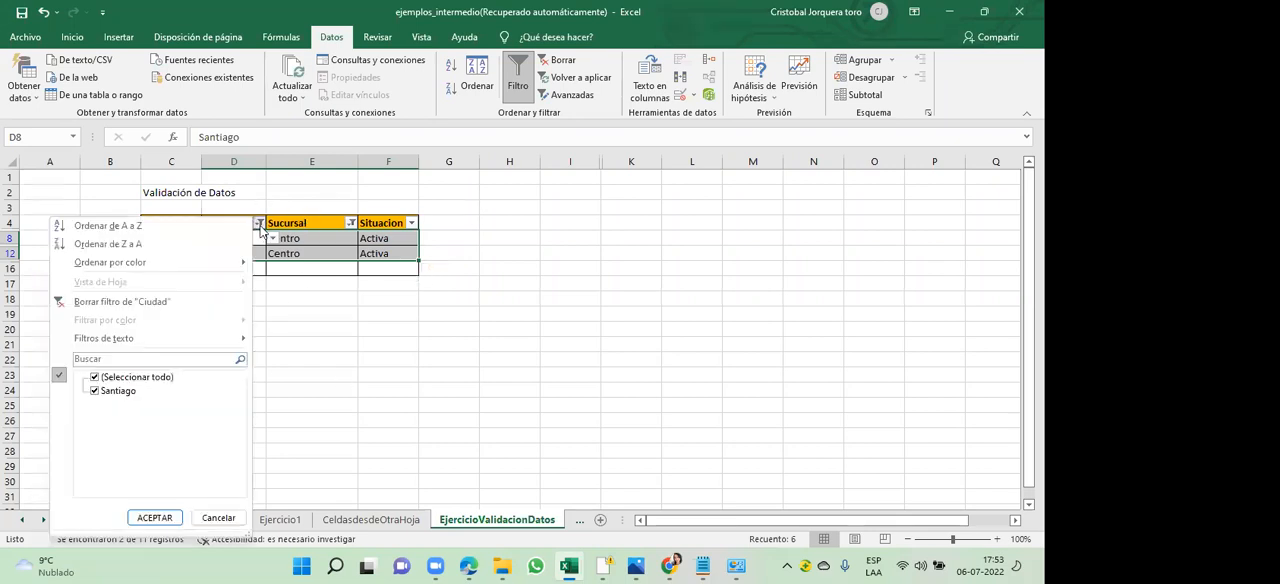
click(95, 379)
click(363, 315)
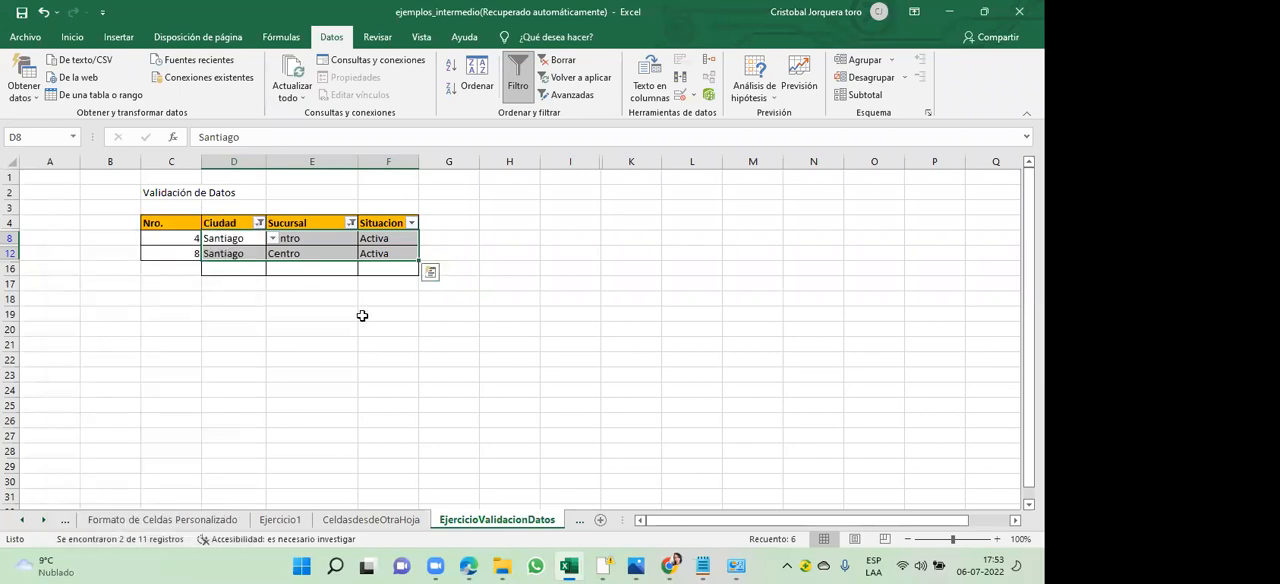
click(258, 223)
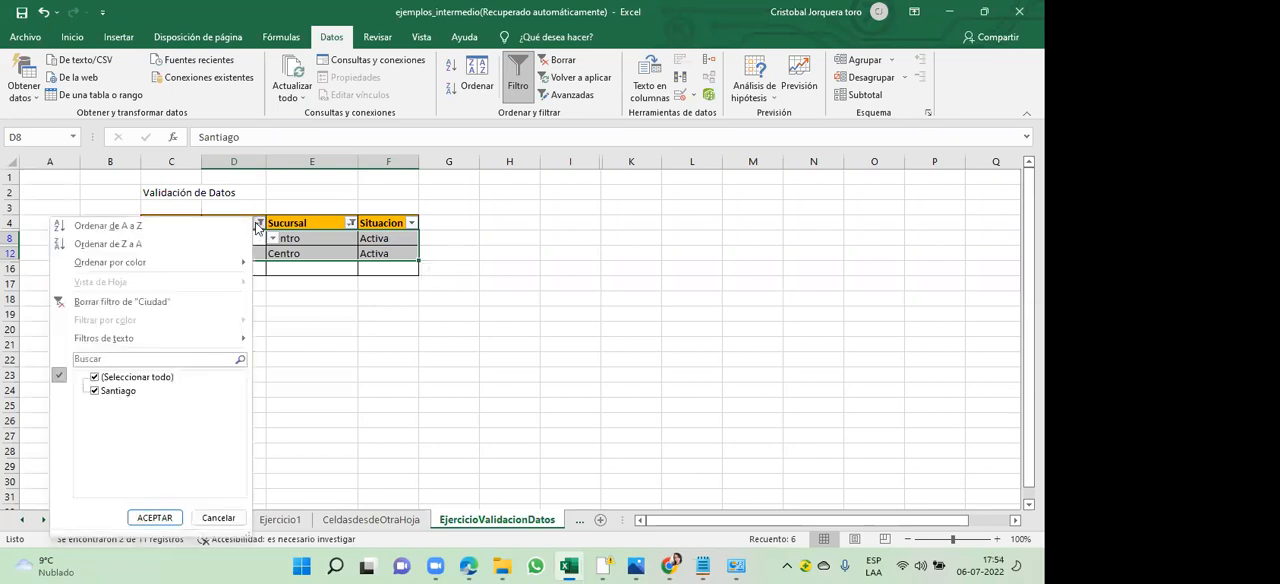
click(258, 224)
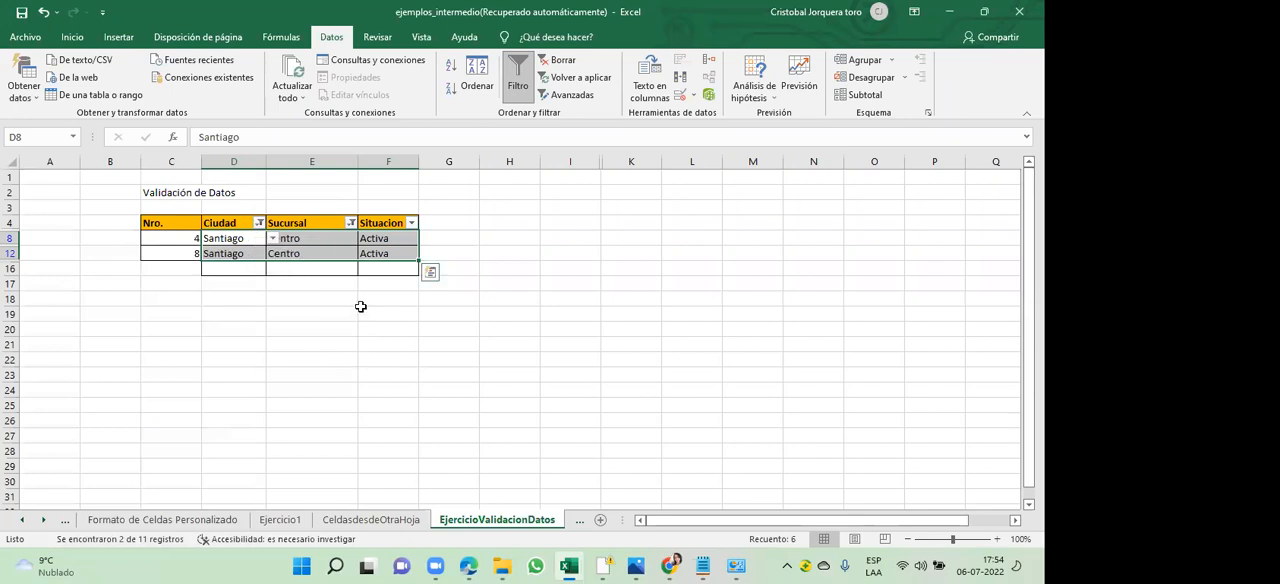
- Include Puerto again in the Sucursal filter so that every branch option is selected
click(350, 223)
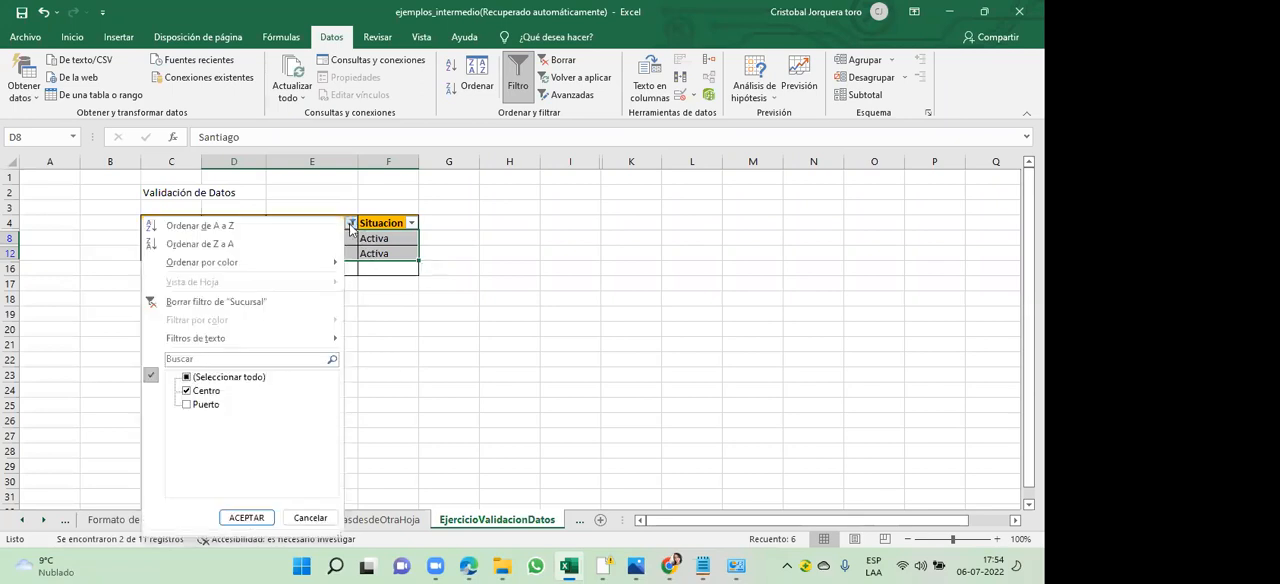
click(187, 404)
click(247, 517)
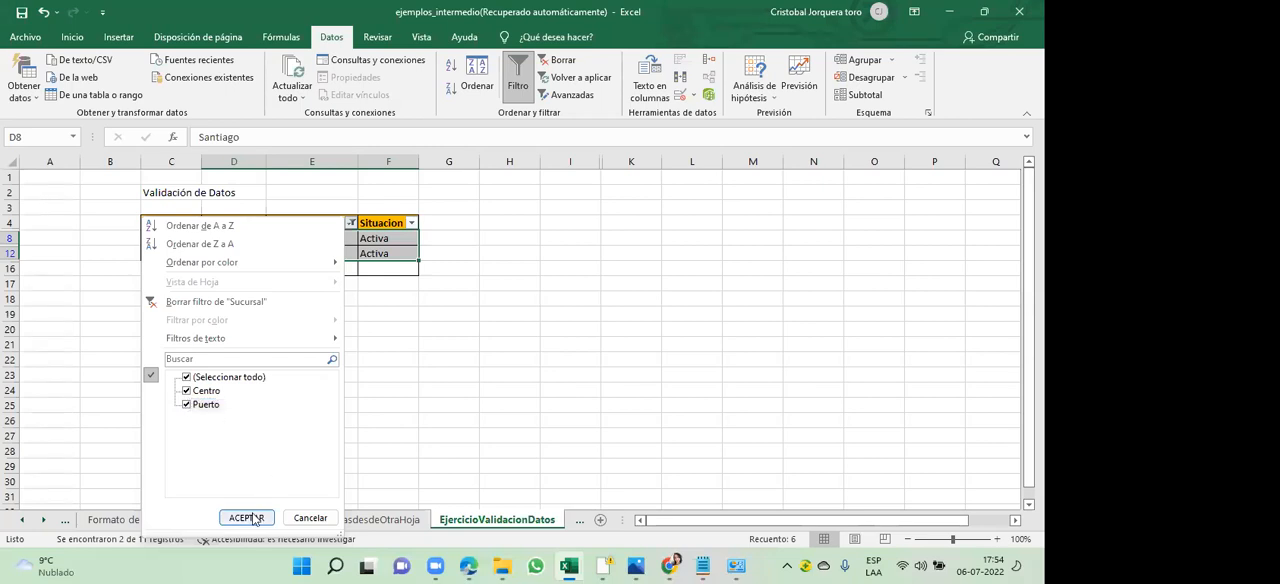
click(411, 223)
click(443, 241)
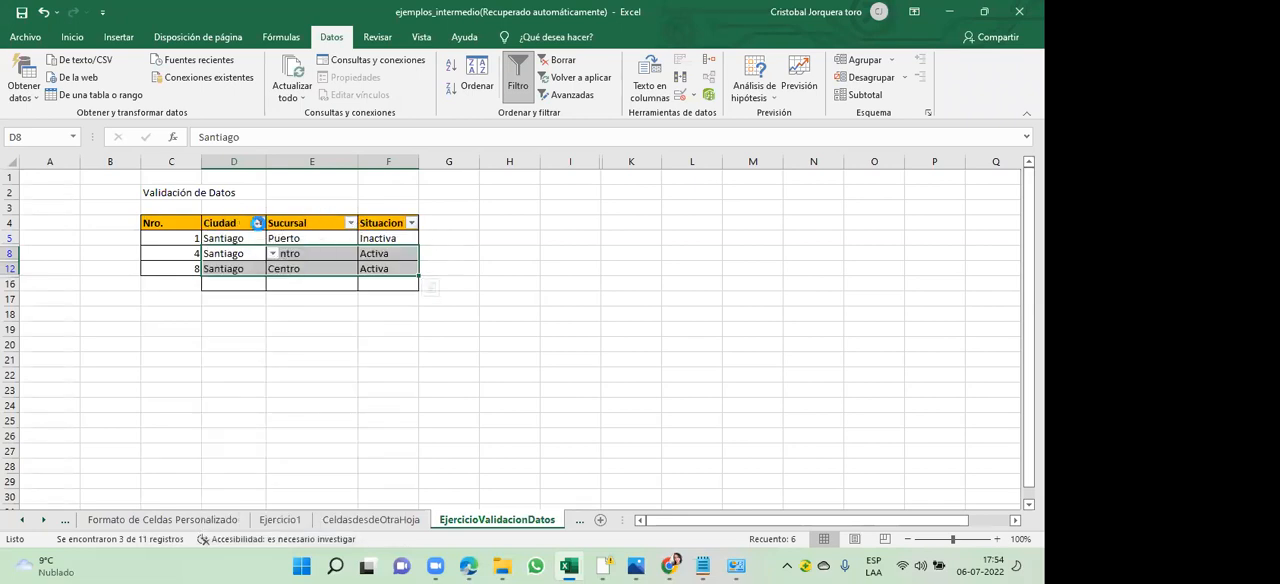
- Select all values in the Ciudad filter to show every city again, including blanks
click(259, 223)
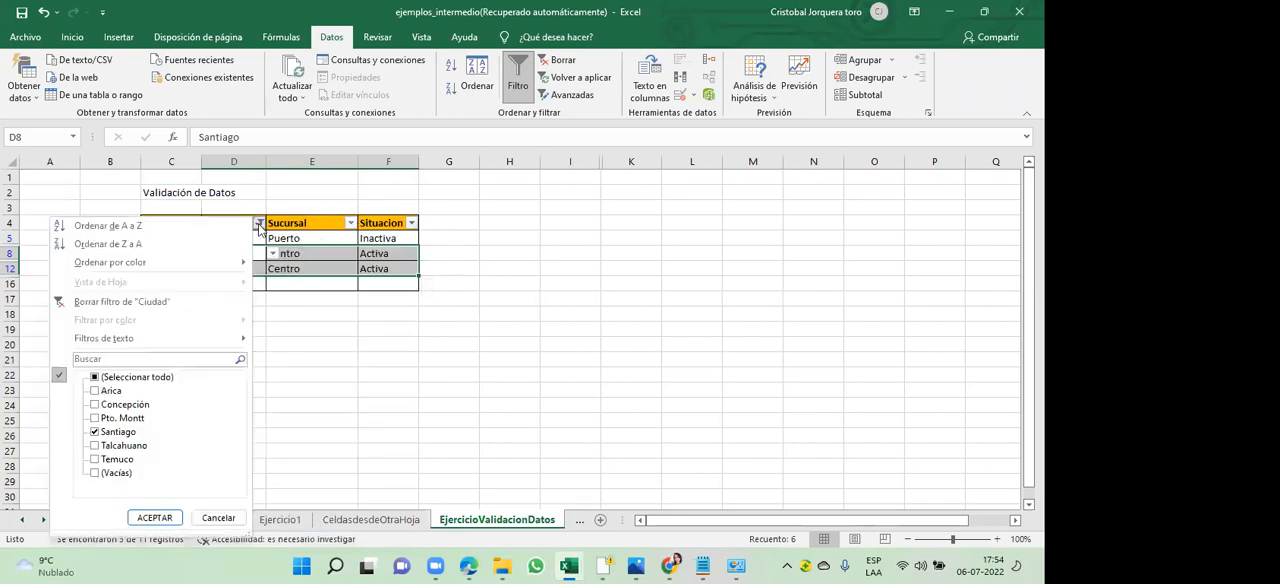
click(94, 378)
click(155, 517)
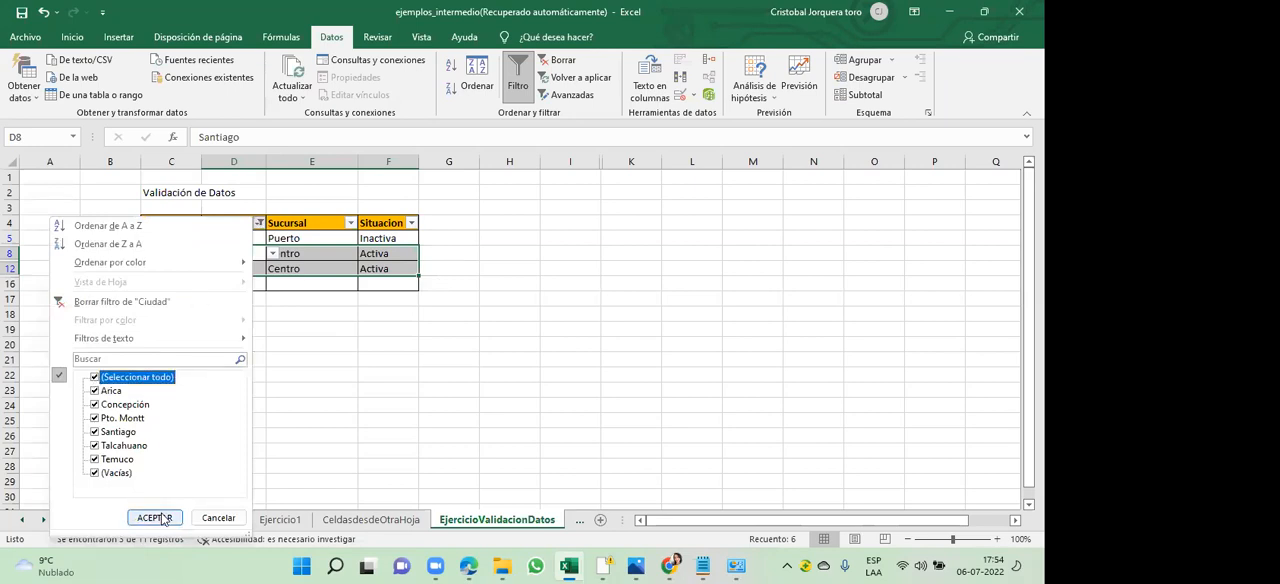
click(497, 255)
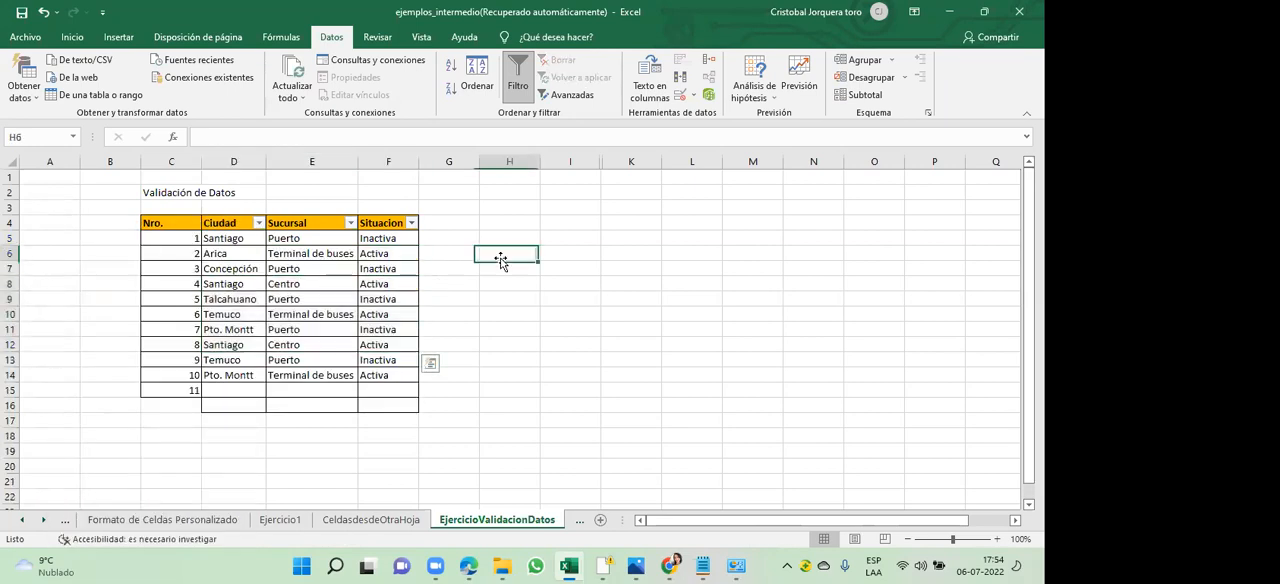
- Add the header Año de Inicio in G4 beside Situacion and autofit column G to its text
click(447, 237)
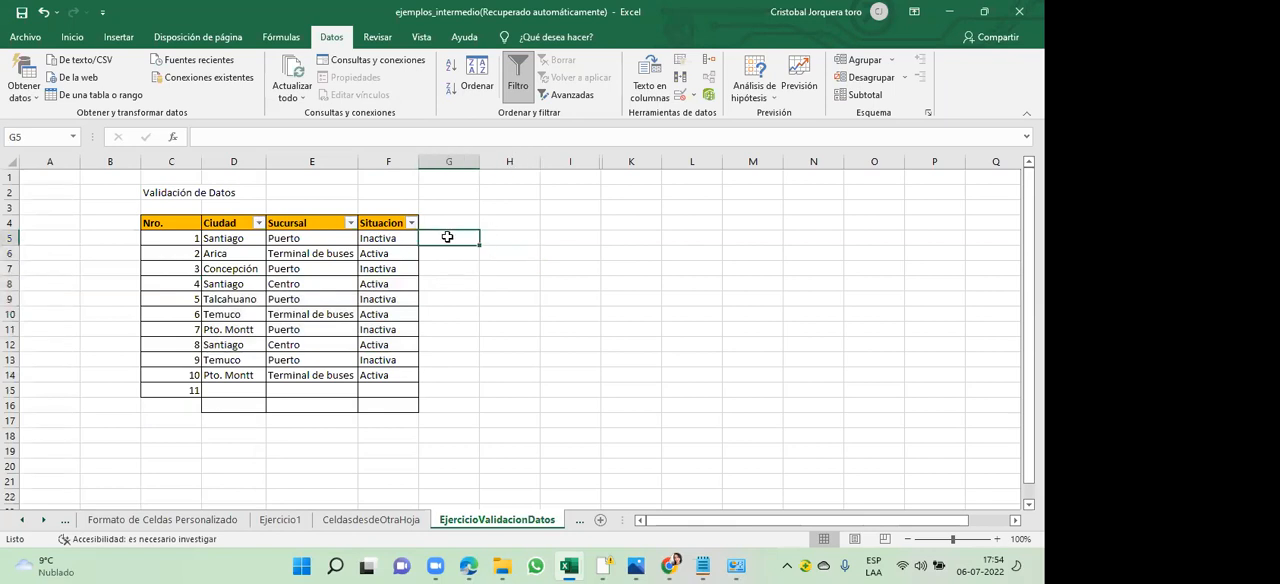
key(Up)
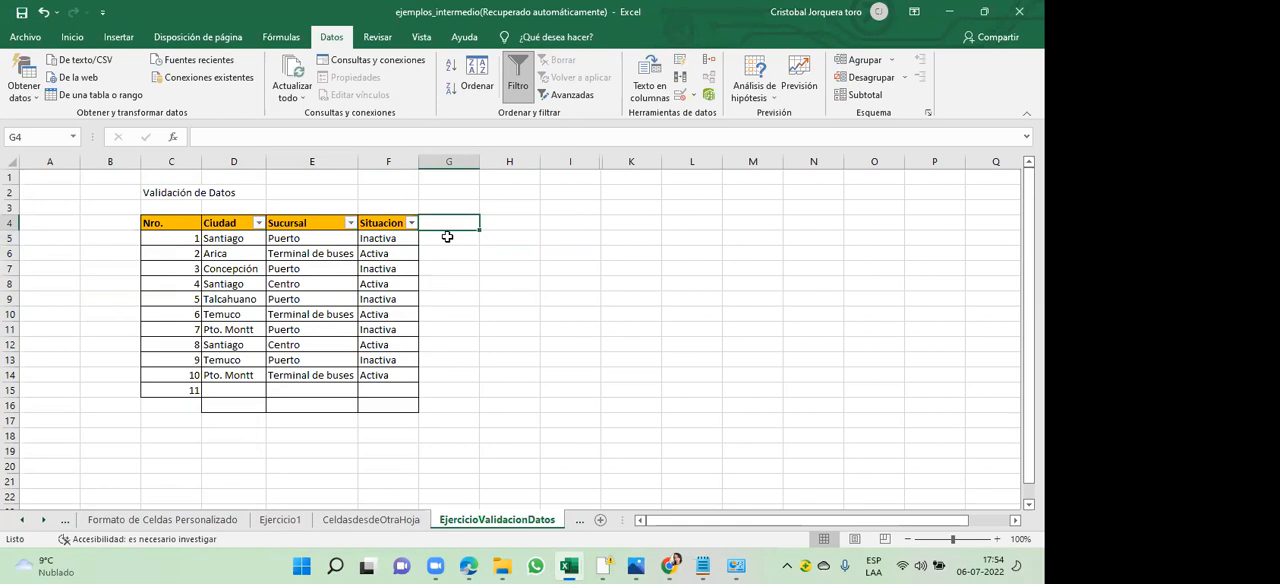
text(Año de)
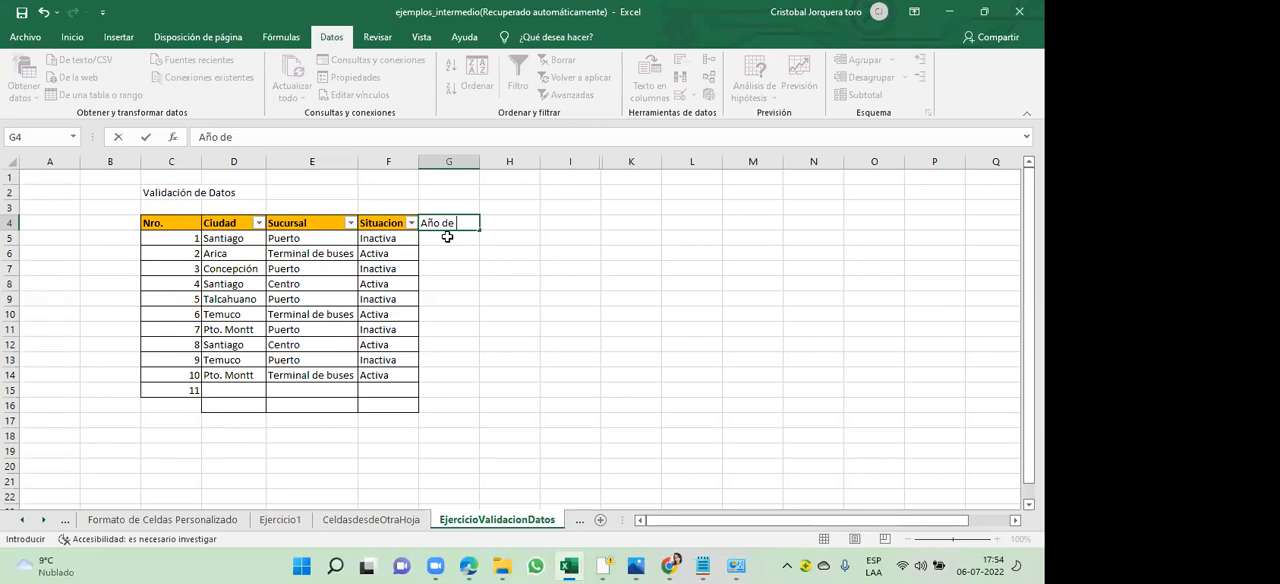
text(Inicio)
click(485, 247)
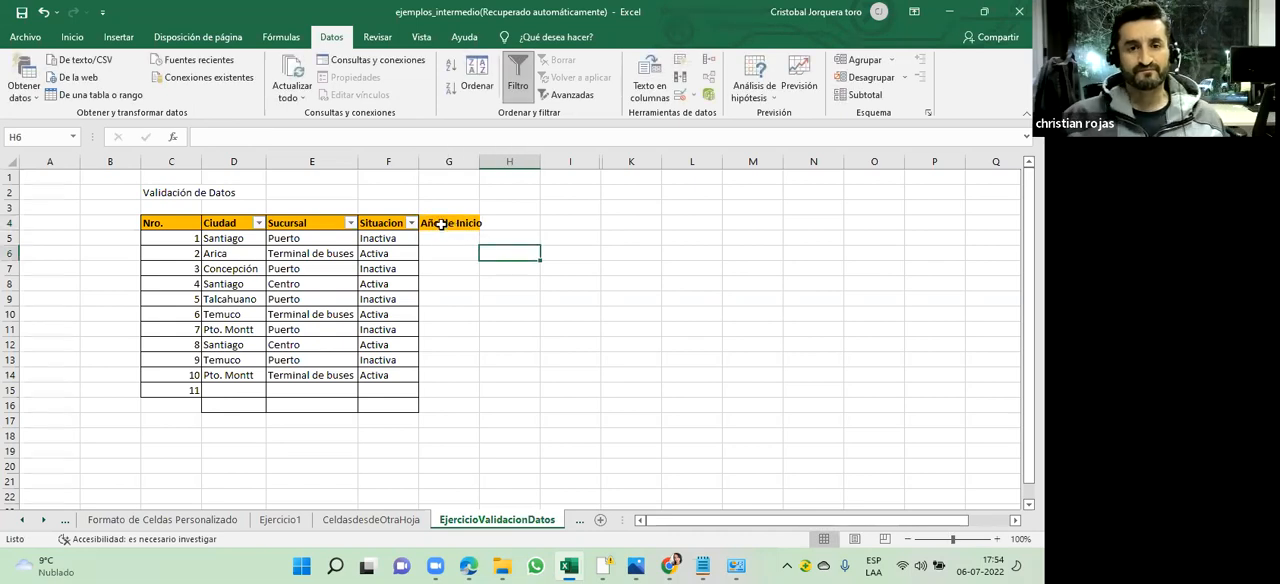
double_click(479, 161)
- Apply borders to the Año de Inicio column cells G4:G16, matching the rest of the table
drag(452, 223, 456, 405)
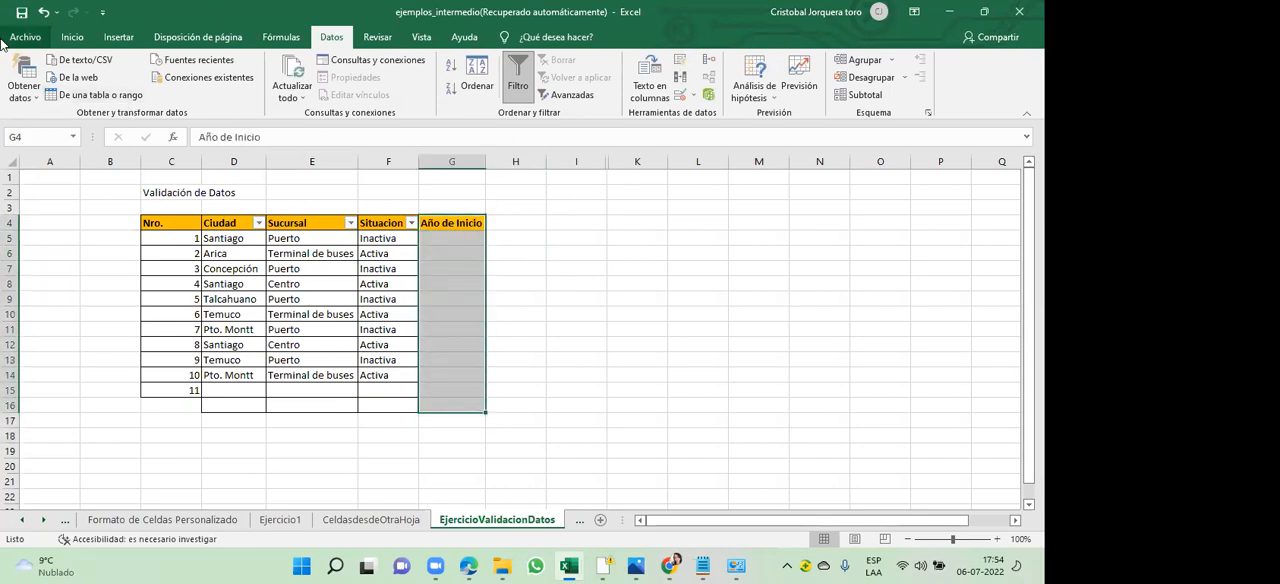
click(78, 40)
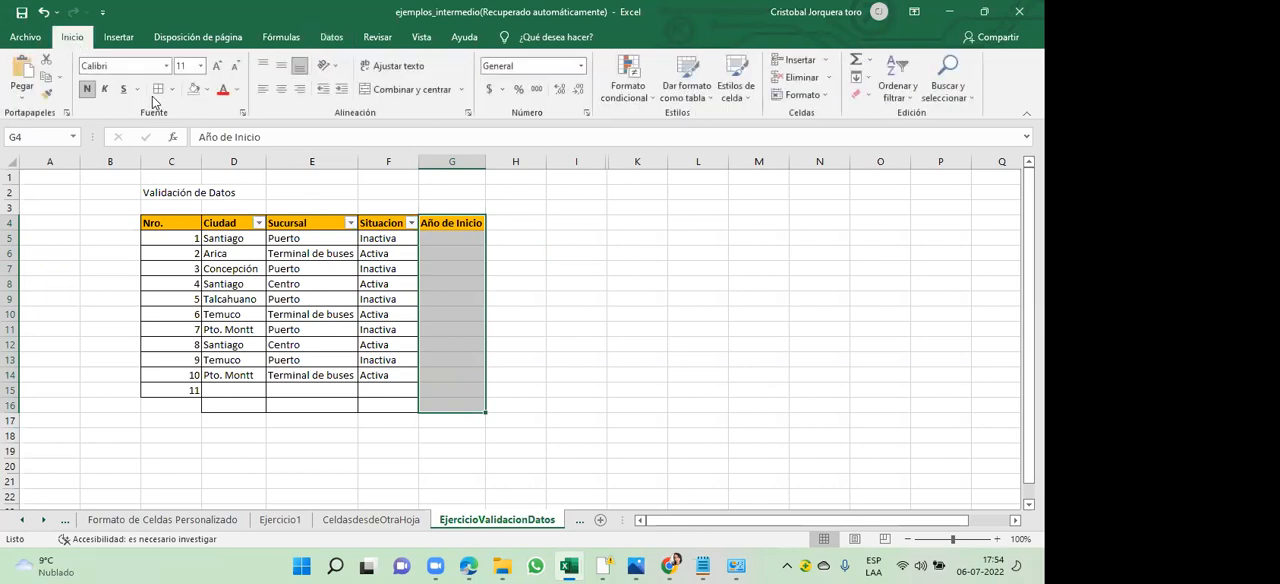
click(539, 279)
- Enter the years 1994, 1987, 1995, 2021 and 2000 under Año de Inicio in G5:G9
click(449, 240)
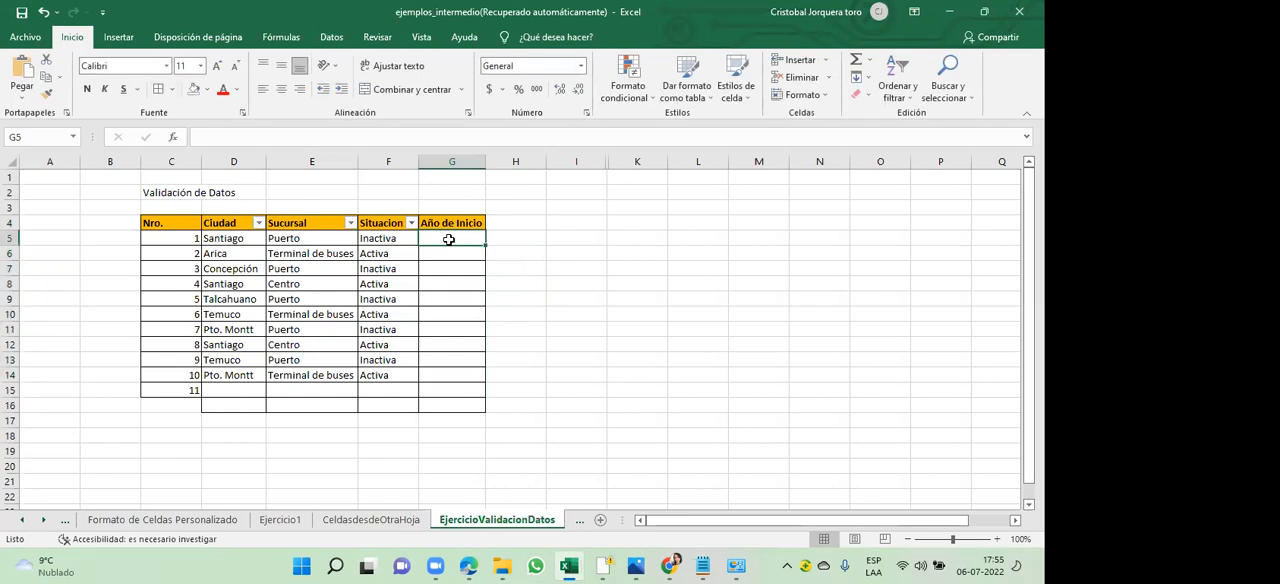
text(1994)
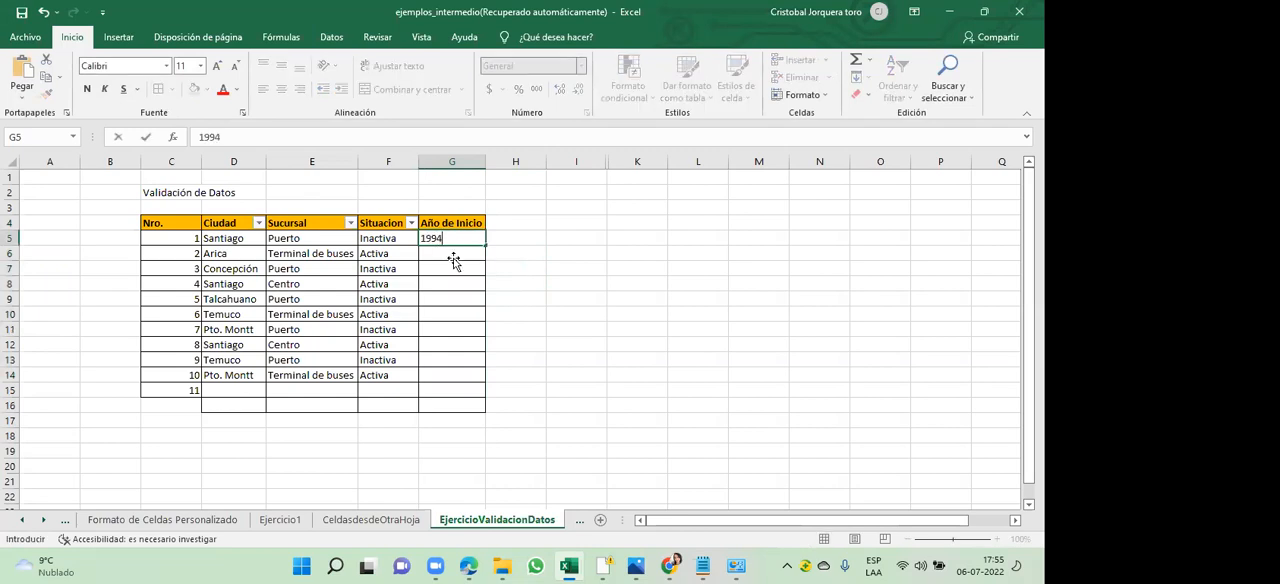
key(Return)
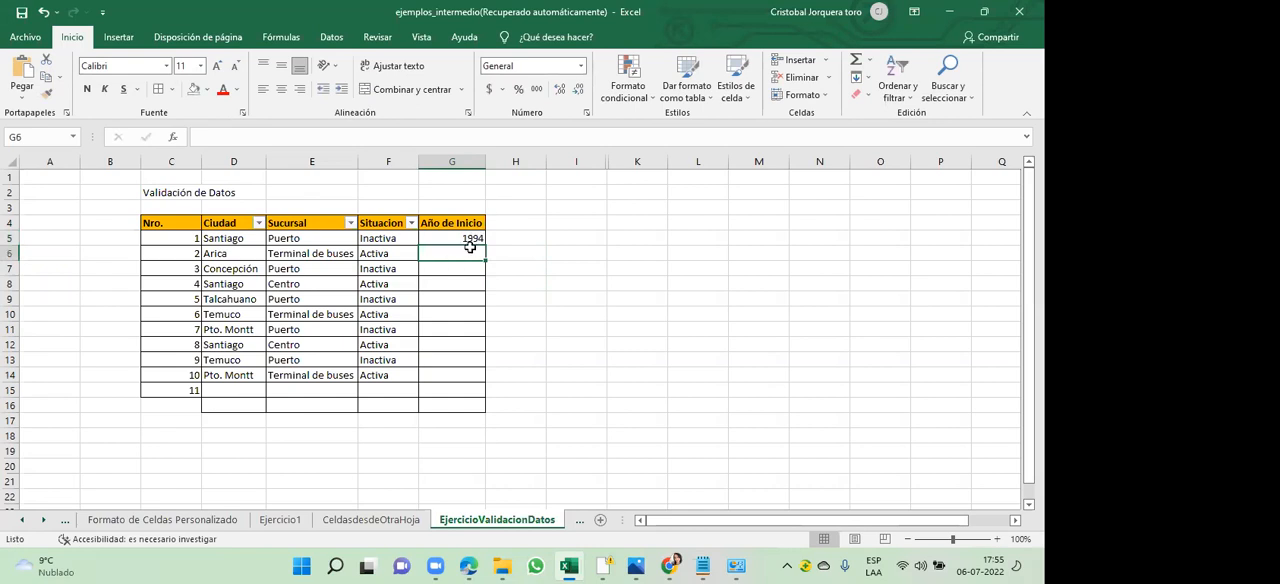
text(1987)
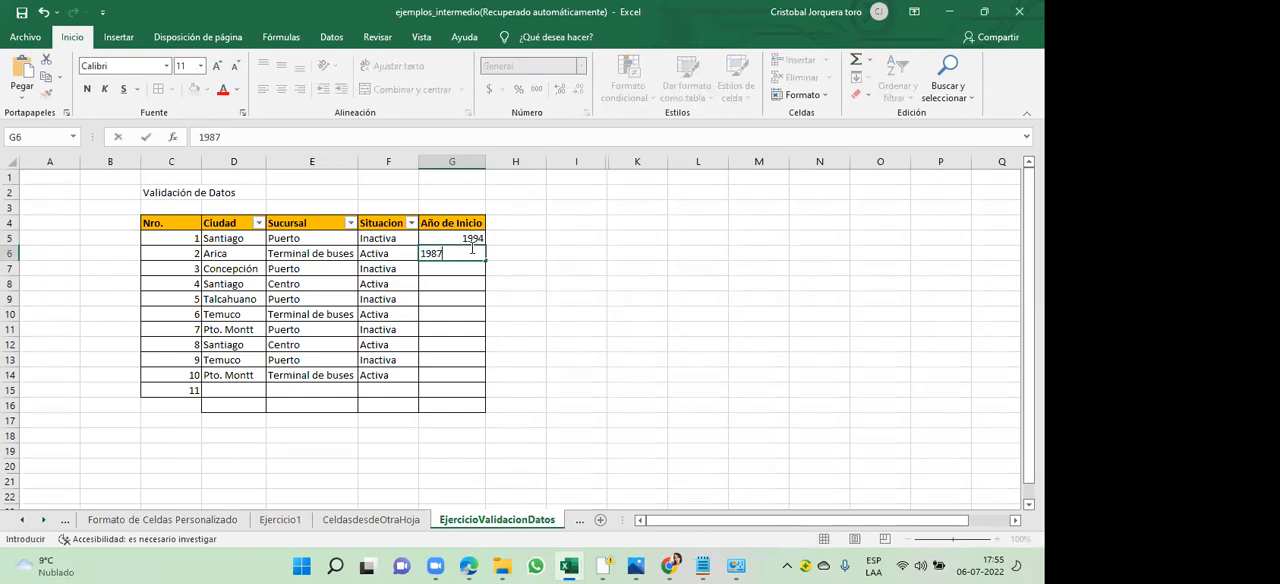
key(Return)
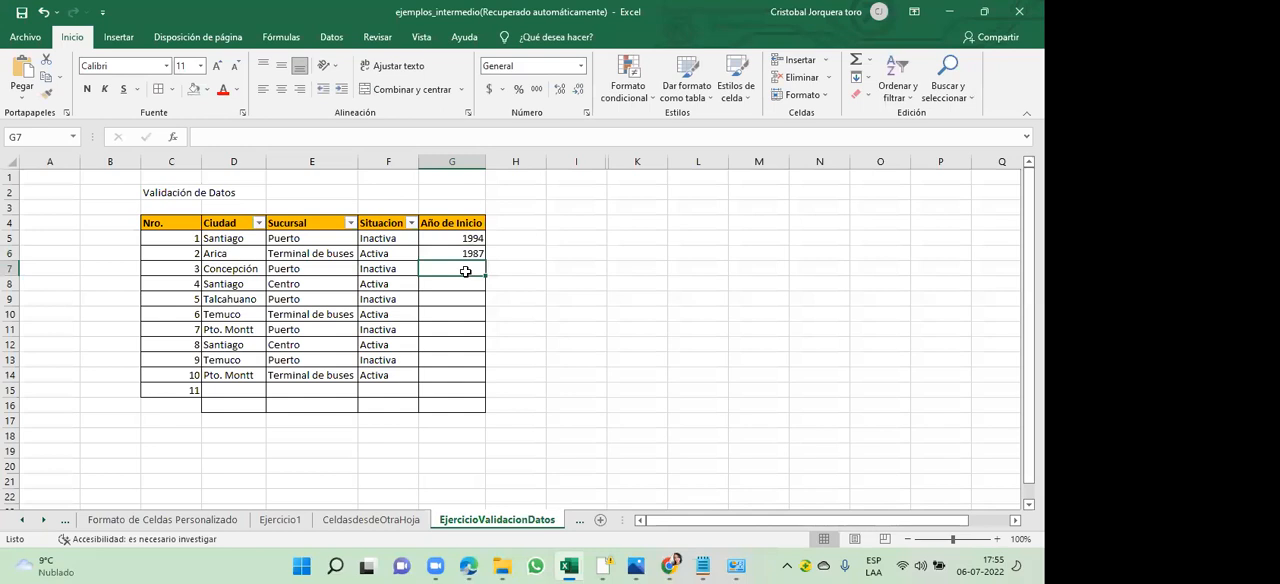
text(1995)
click(456, 296)
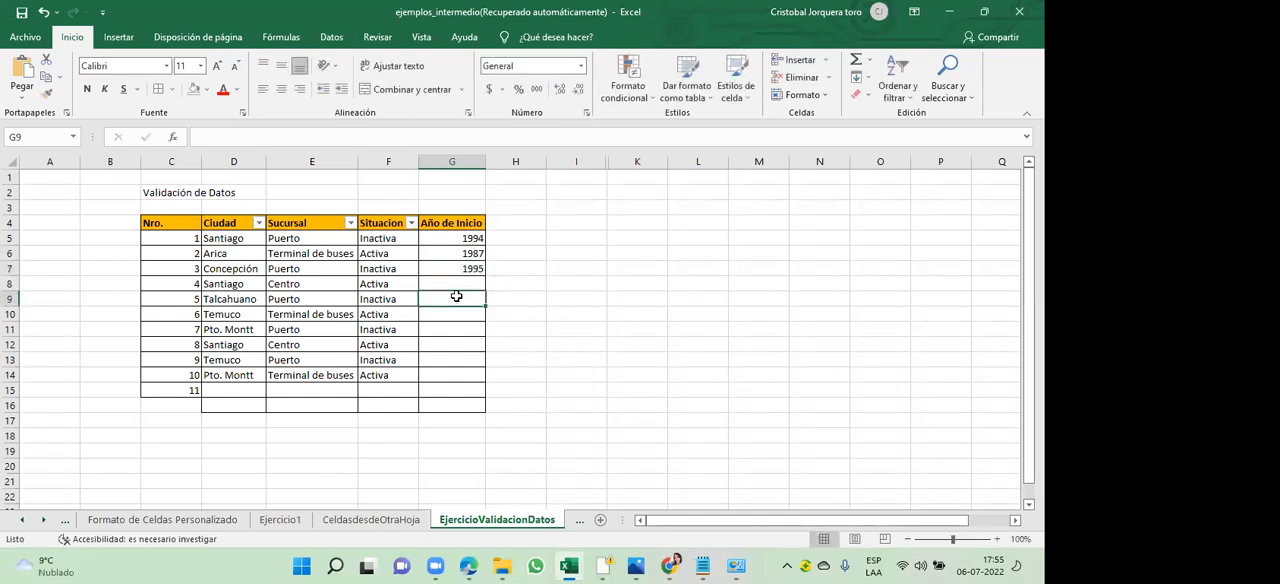
text(2000)
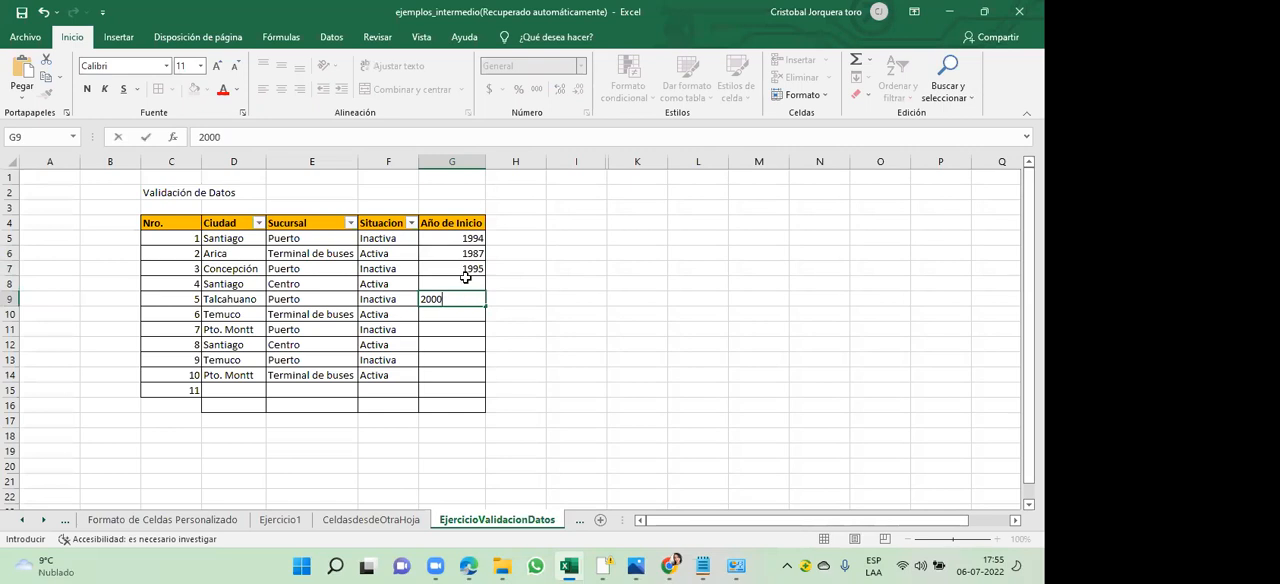
click(467, 281)
text(2021)
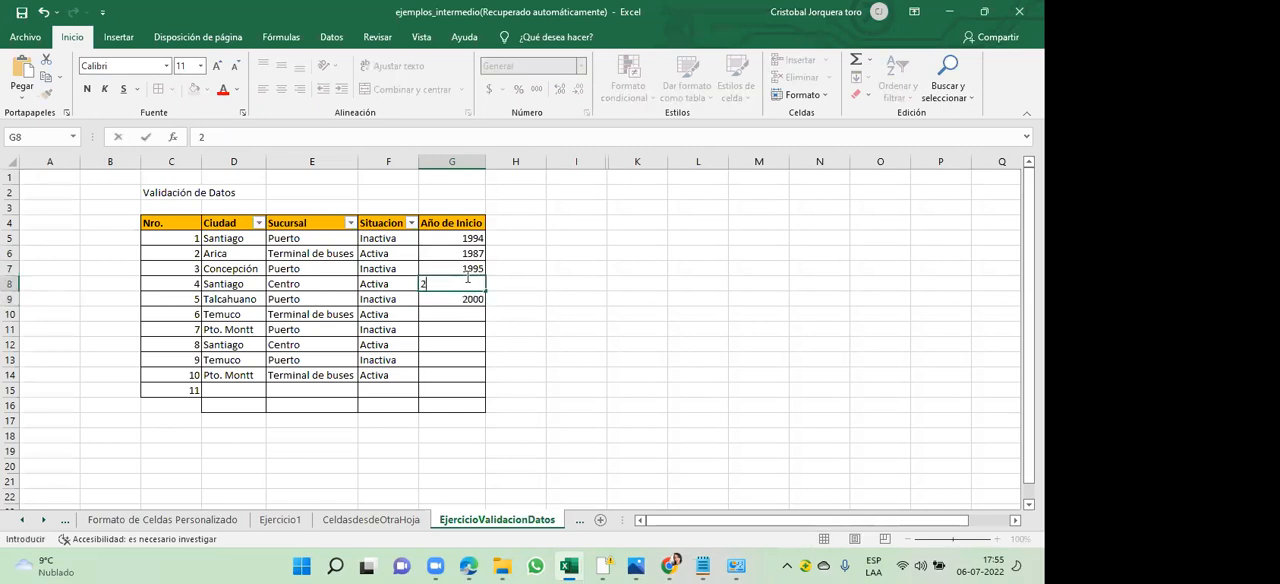
click(462, 310)
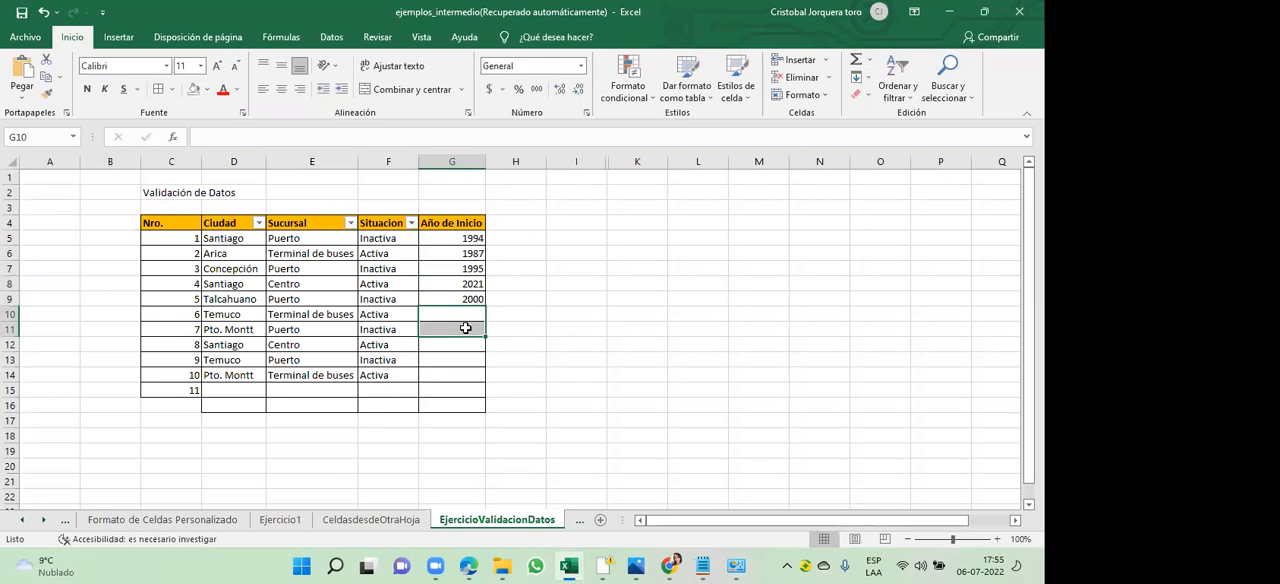
- Copy the years in G5:G9 into G10:G14 to fill the column through Nro. 10
drag(468, 239, 469, 298)
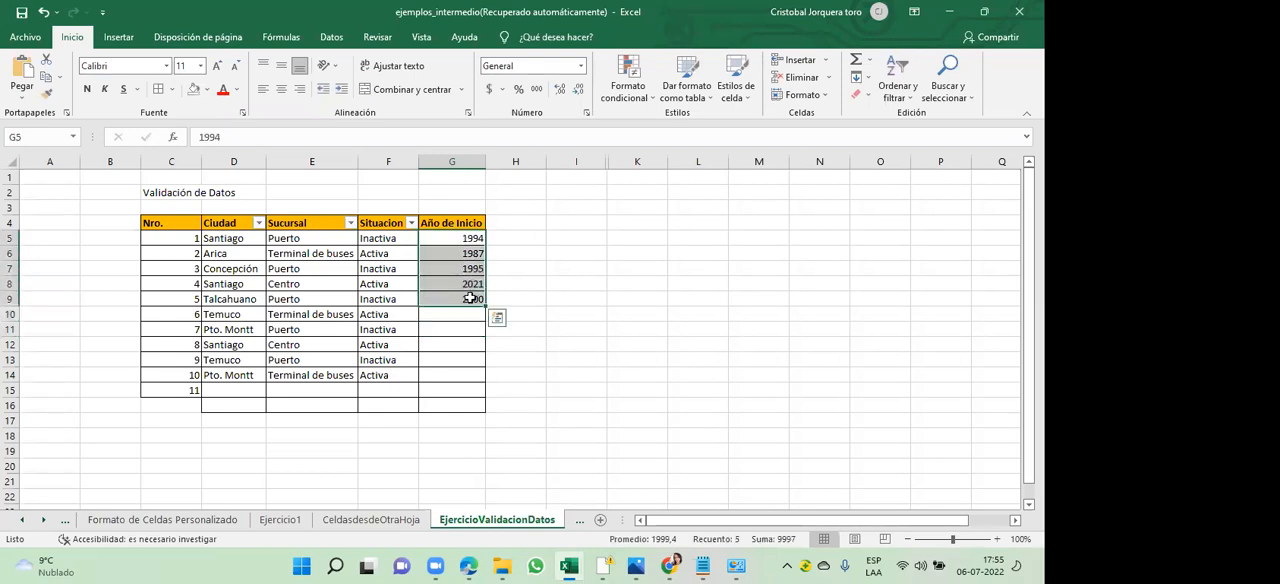
key(ctrl+c)
click(470, 298)
key(Down)
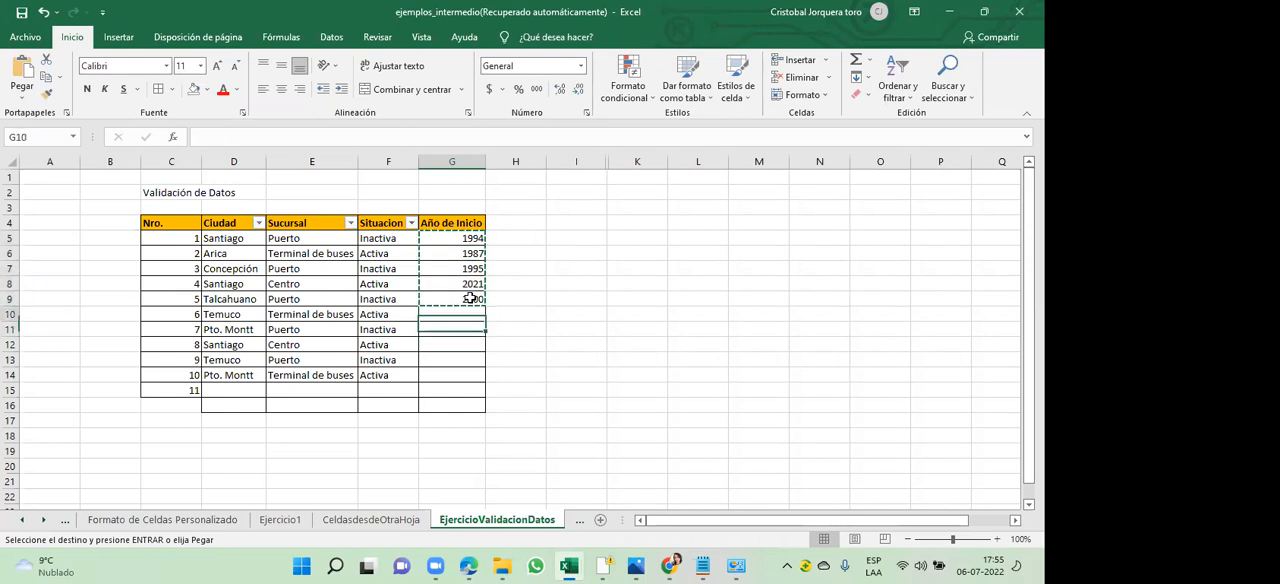
key(ctrl+v)
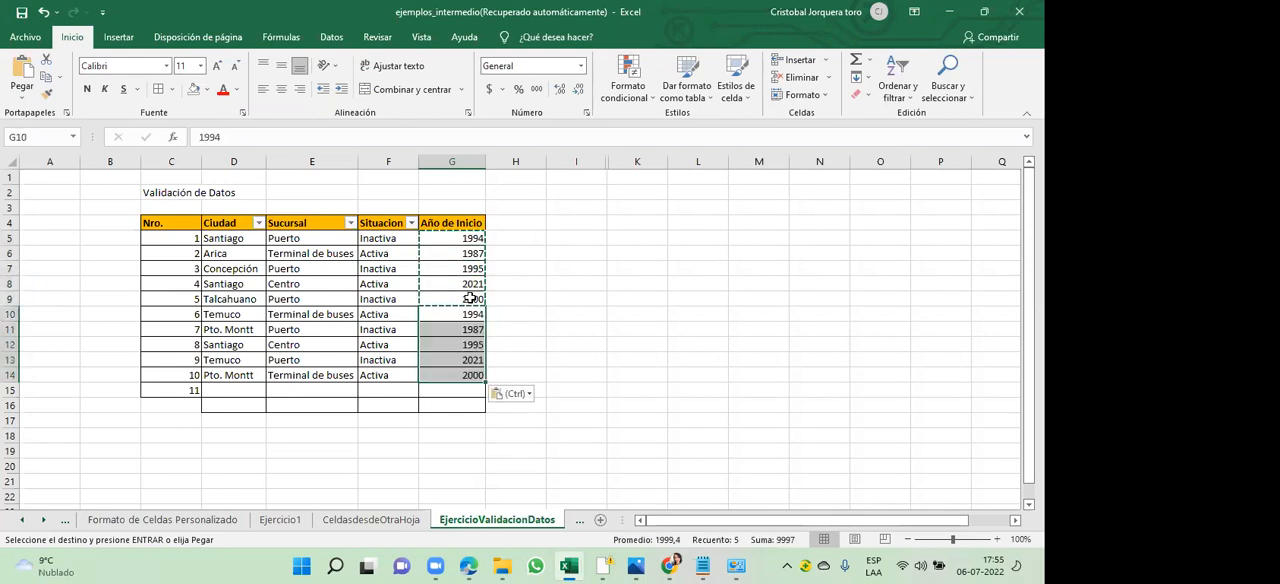
click(511, 297)
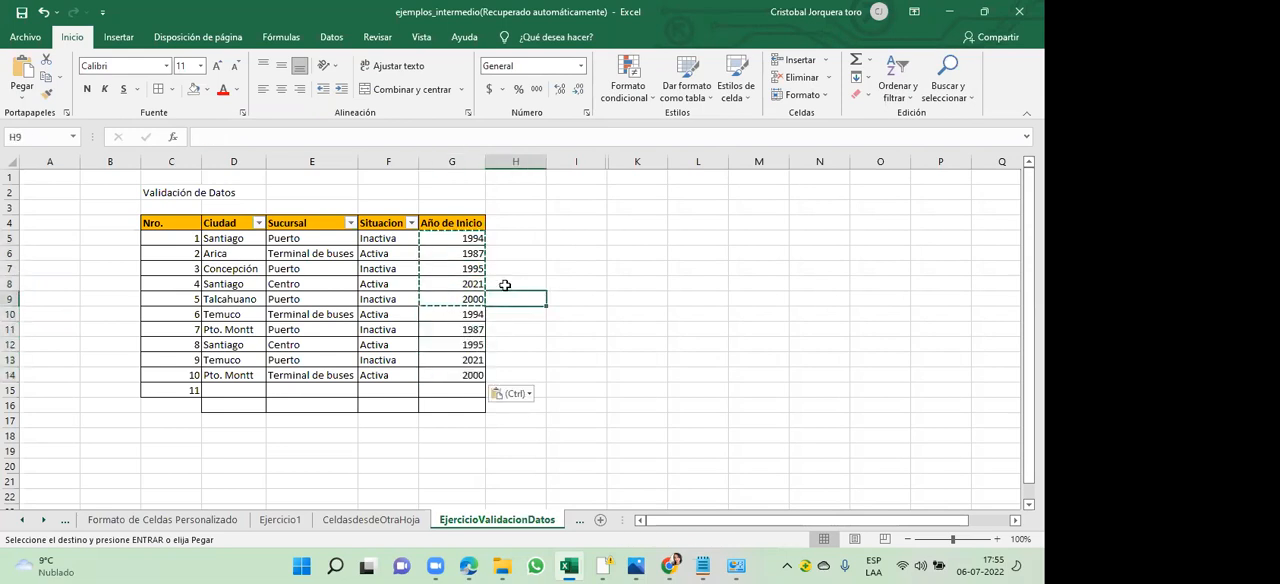
key(Escape)
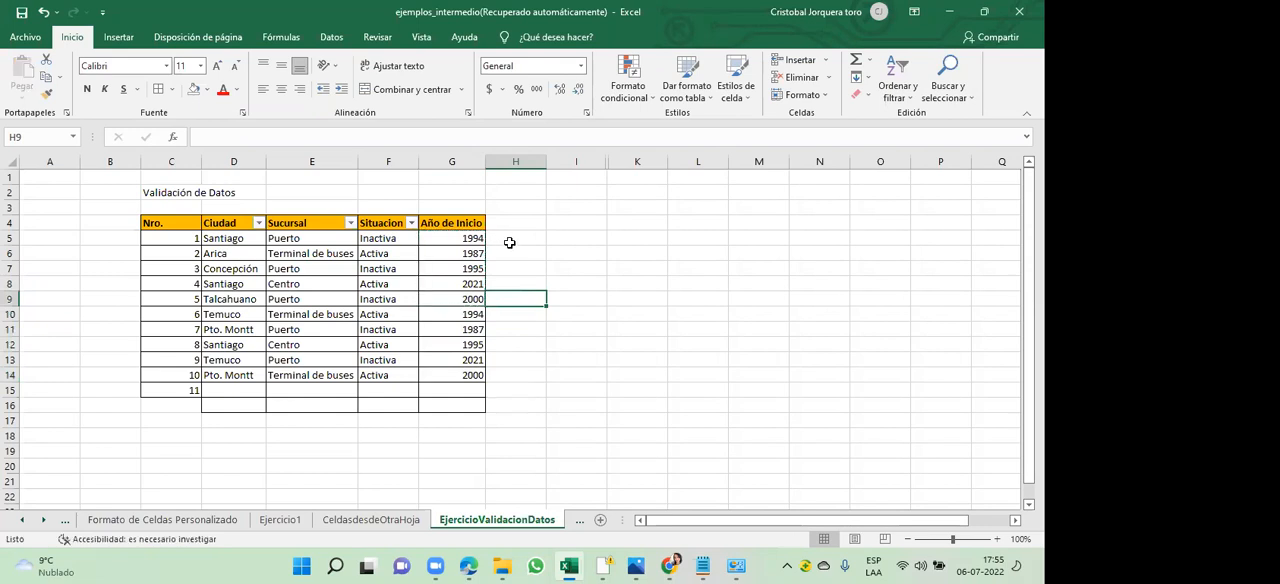
- Remove the existing filter from the table so it can be rebuilt with the Año de Inicio column
click(460, 224)
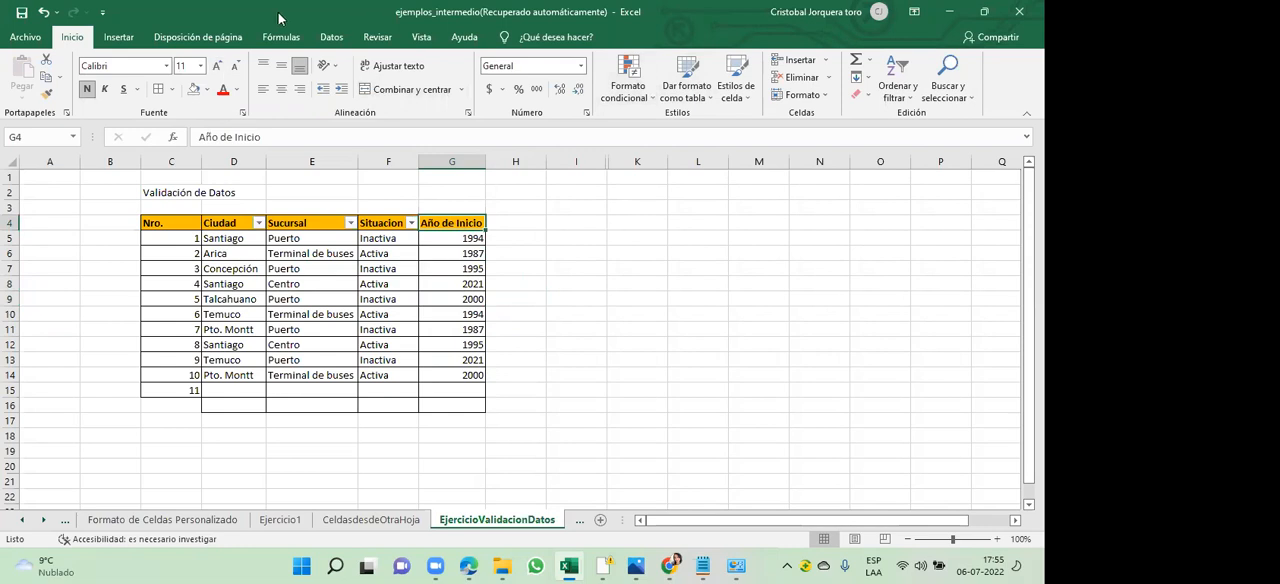
click(119, 37)
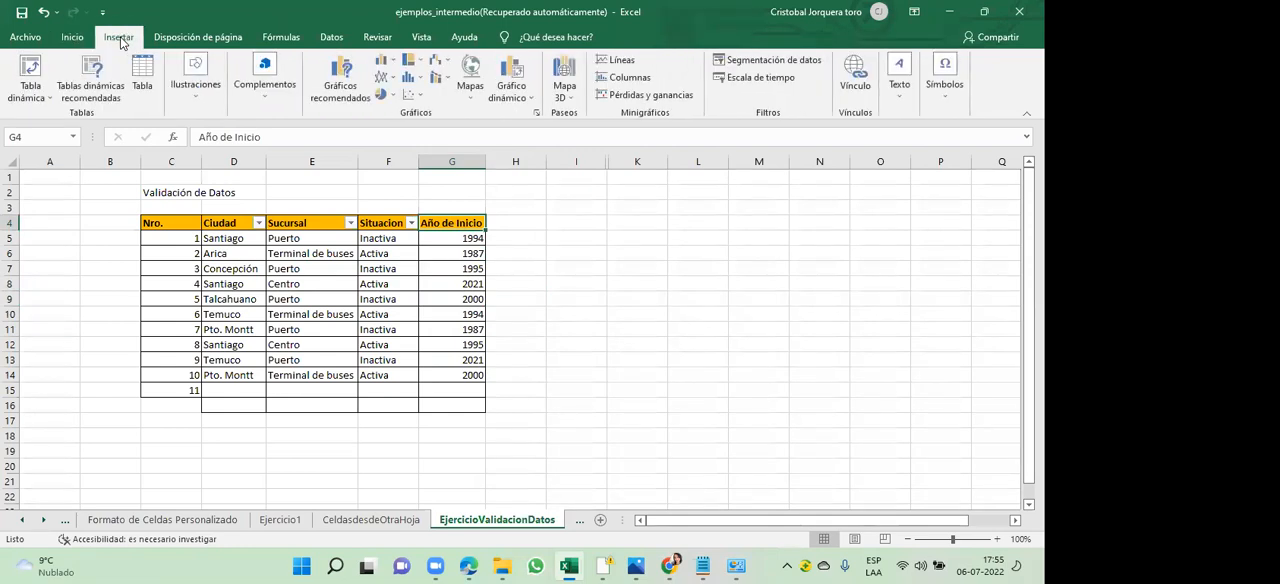
click(76, 37)
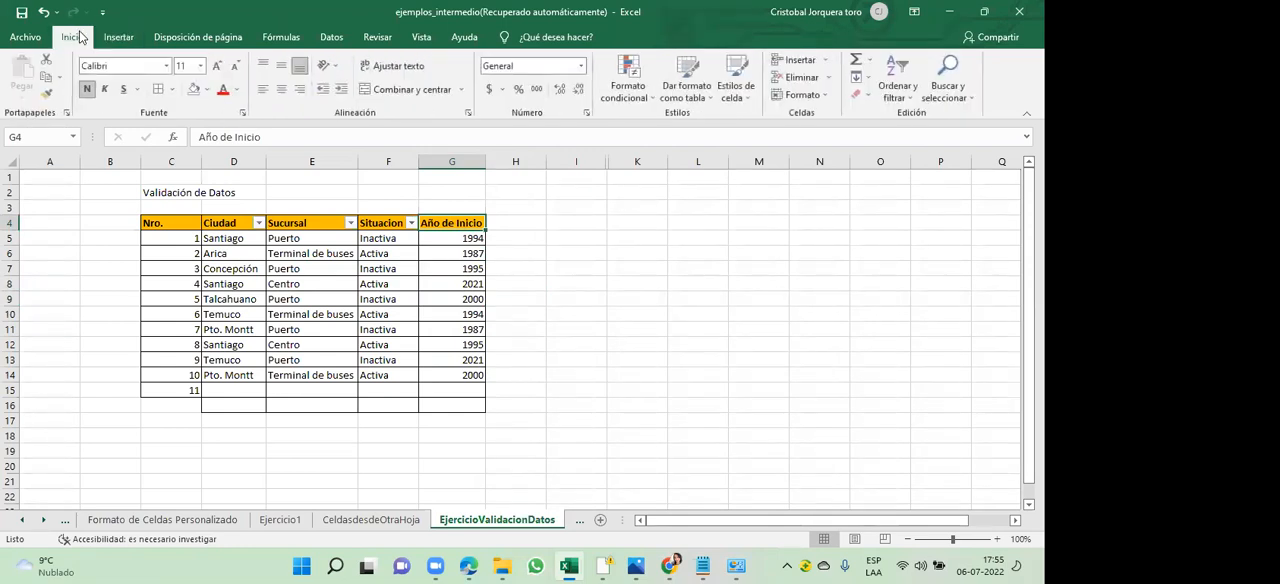
click(899, 69)
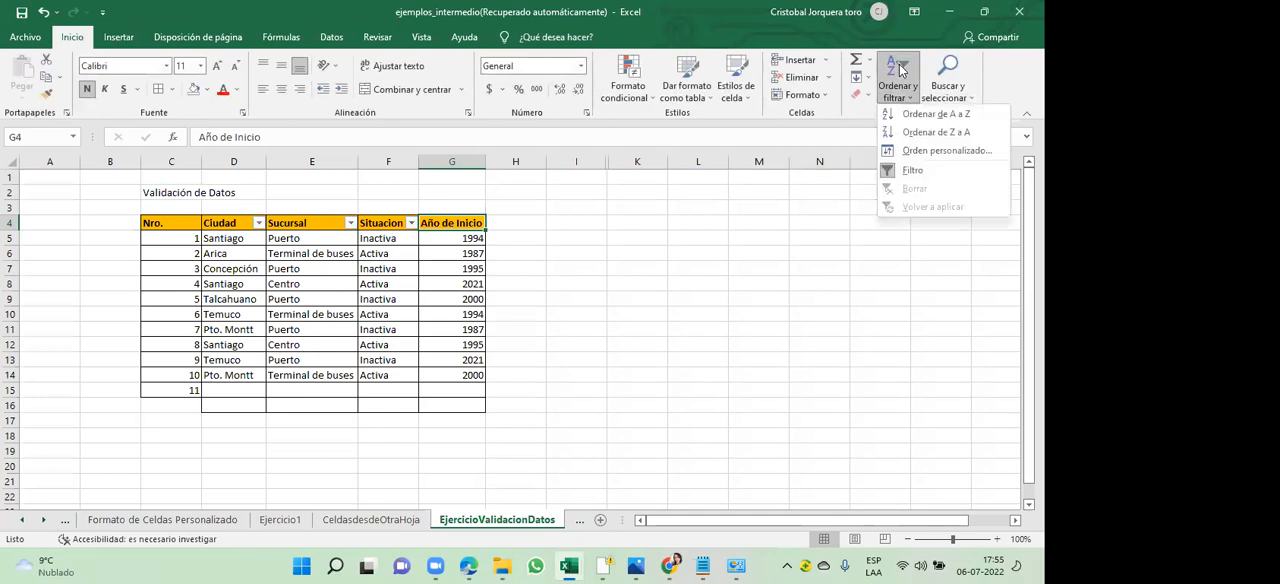
click(907, 172)
click(555, 210)
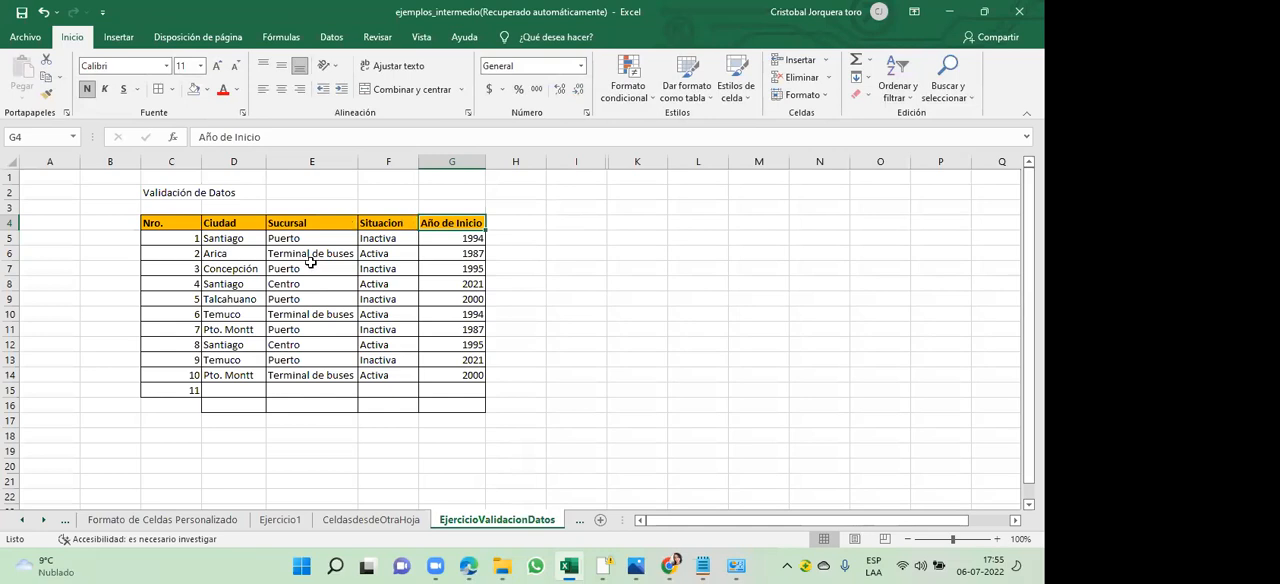
- Apply a filter to the headers D4:G4, from Ciudad through Año de Inicio
drag(229, 224, 438, 224)
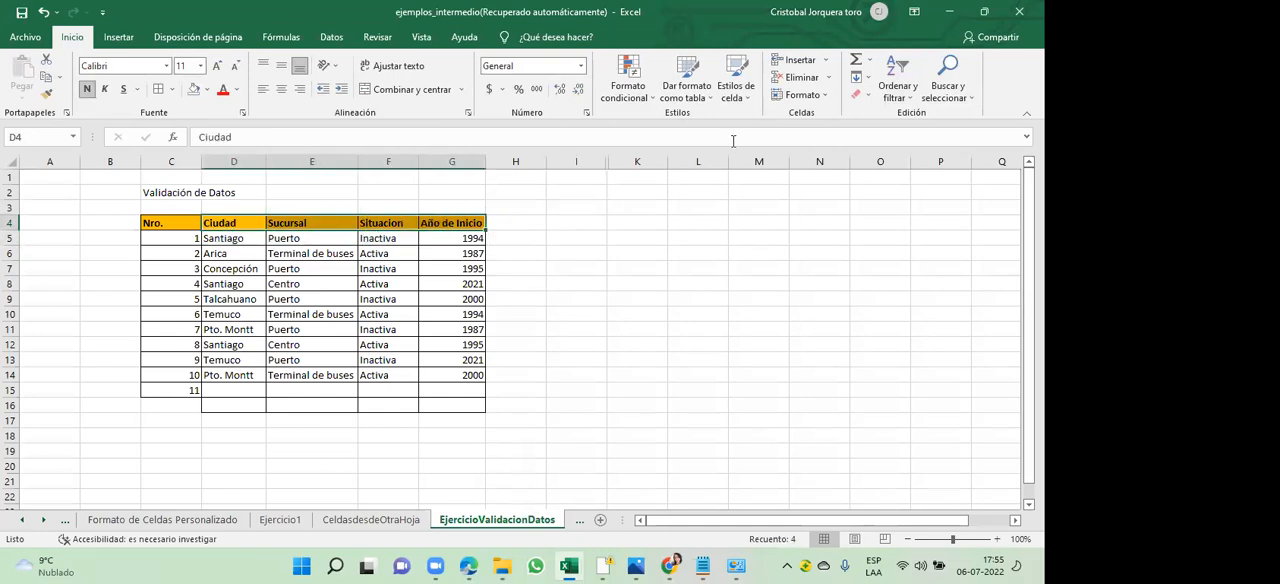
click(895, 70)
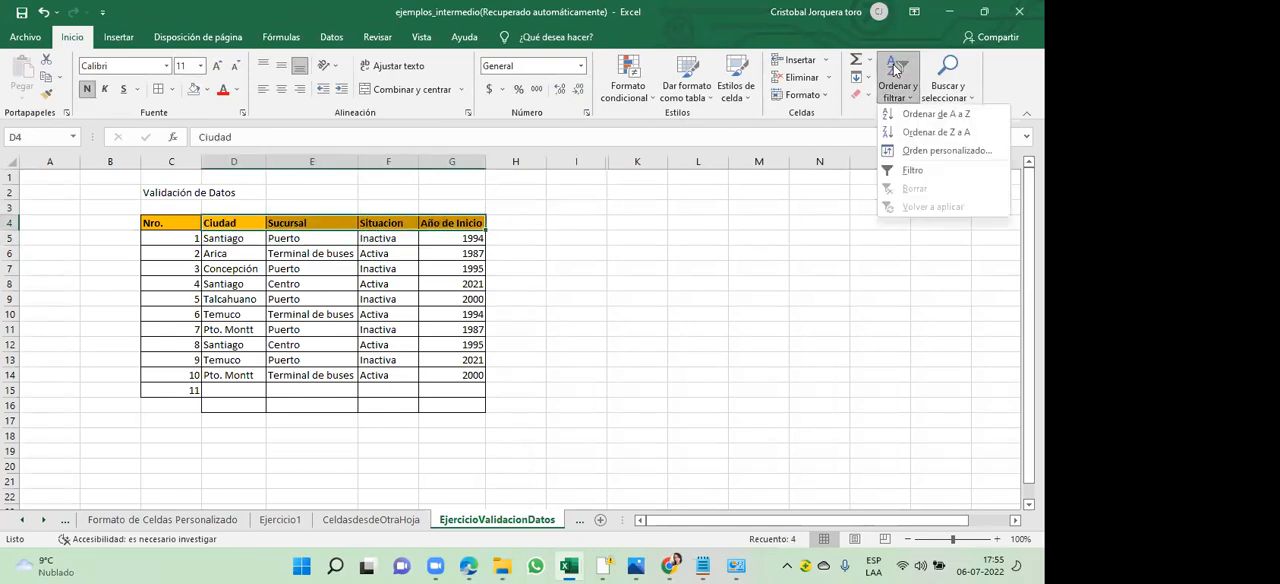
click(920, 170)
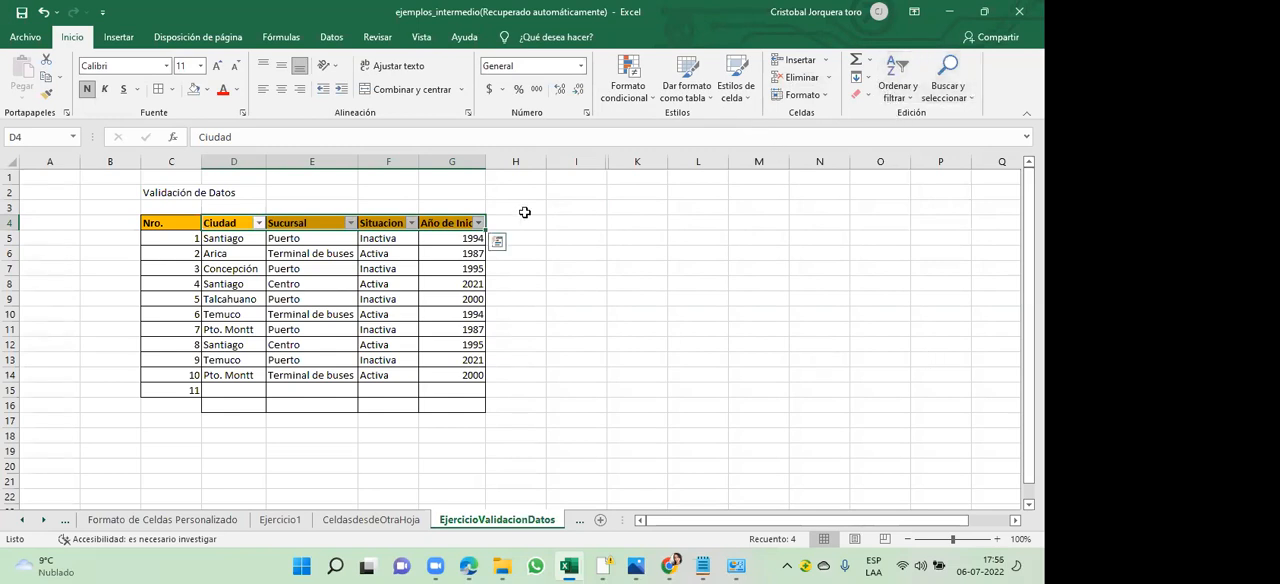
- Try toggling the filter with the Año de Inicio cells G4:G14 selected, and undo that change
click(460, 245)
drag(464, 222, 462, 376)
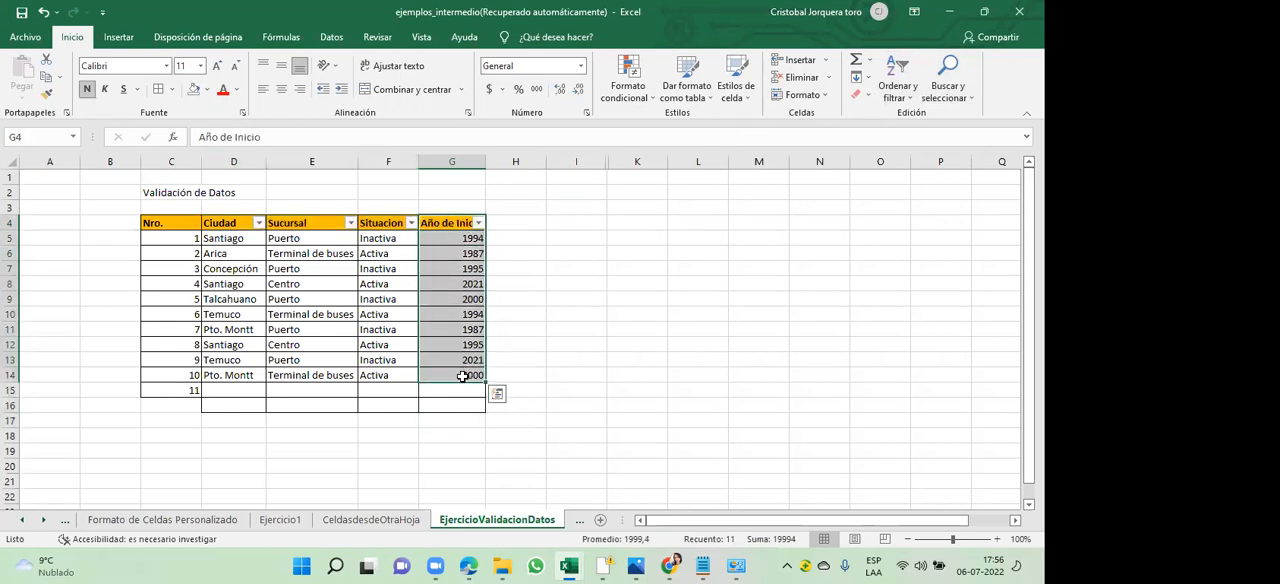
click(908, 100)
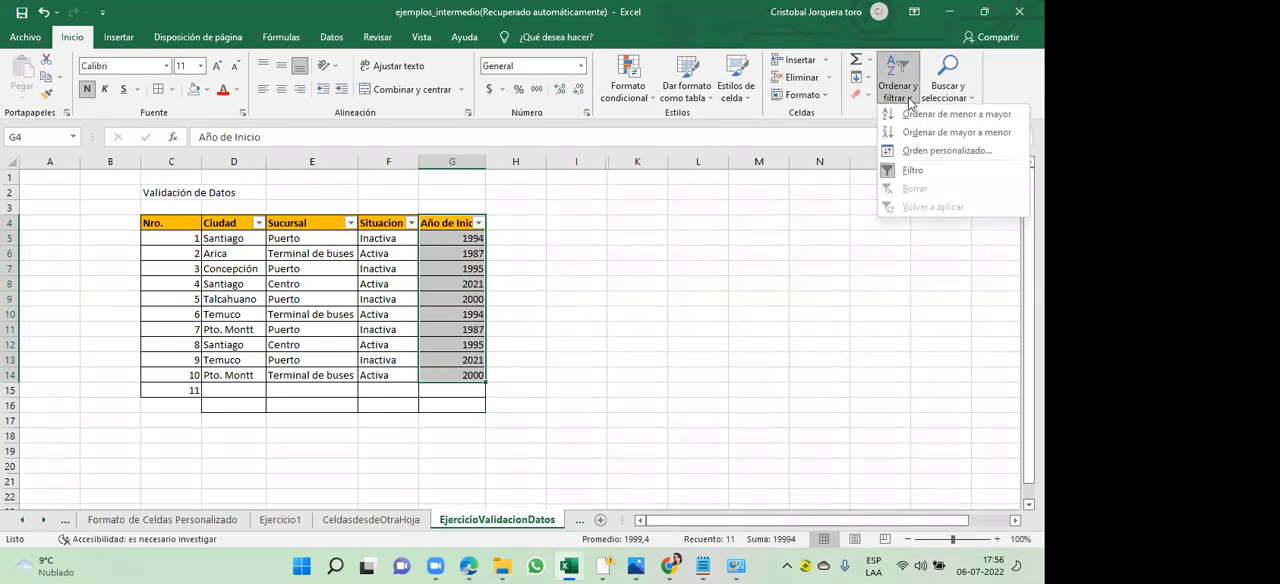
click(908, 170)
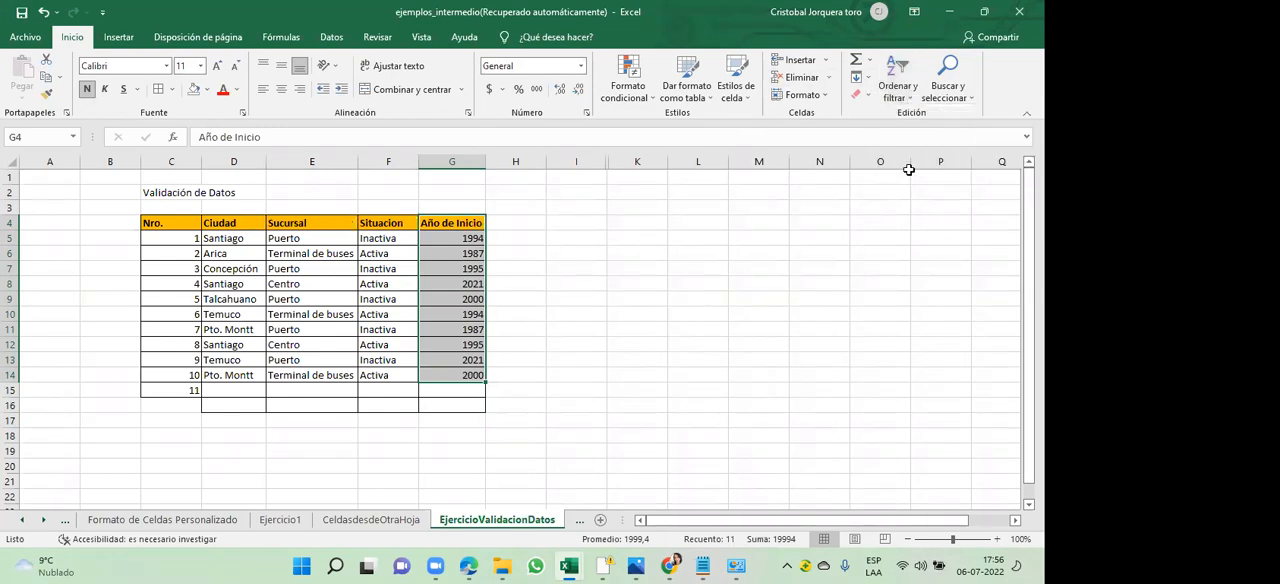
click(617, 242)
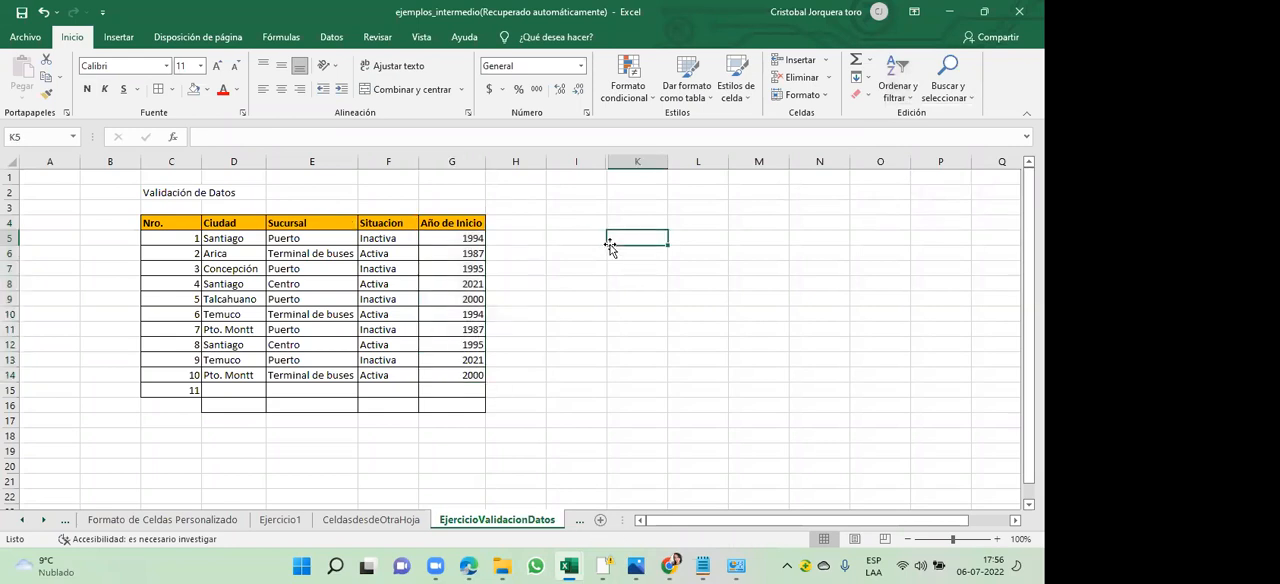
key(ctrl+z)
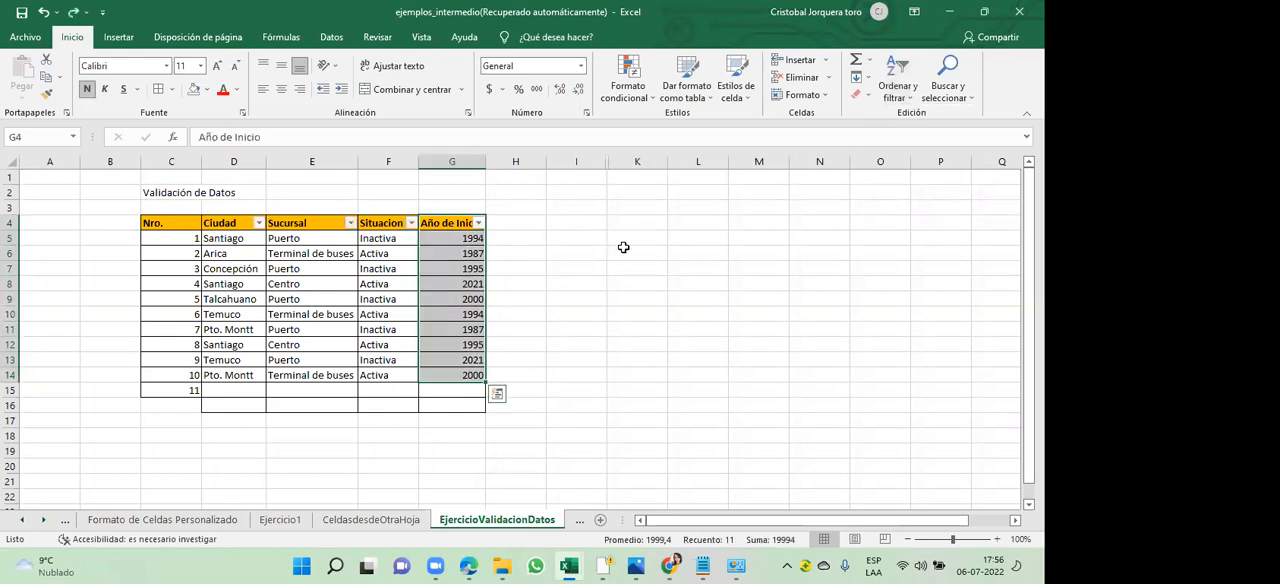
click(620, 250)
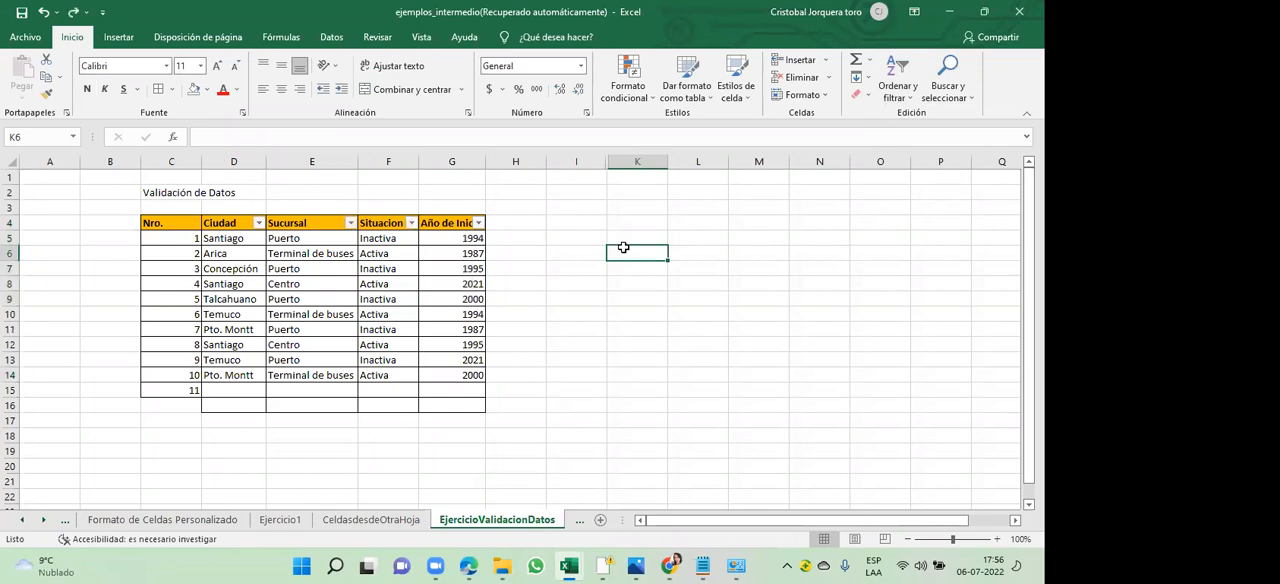
- Filter the Año de Inicio column with a number filter to show only years greater than 1994
click(479, 223)
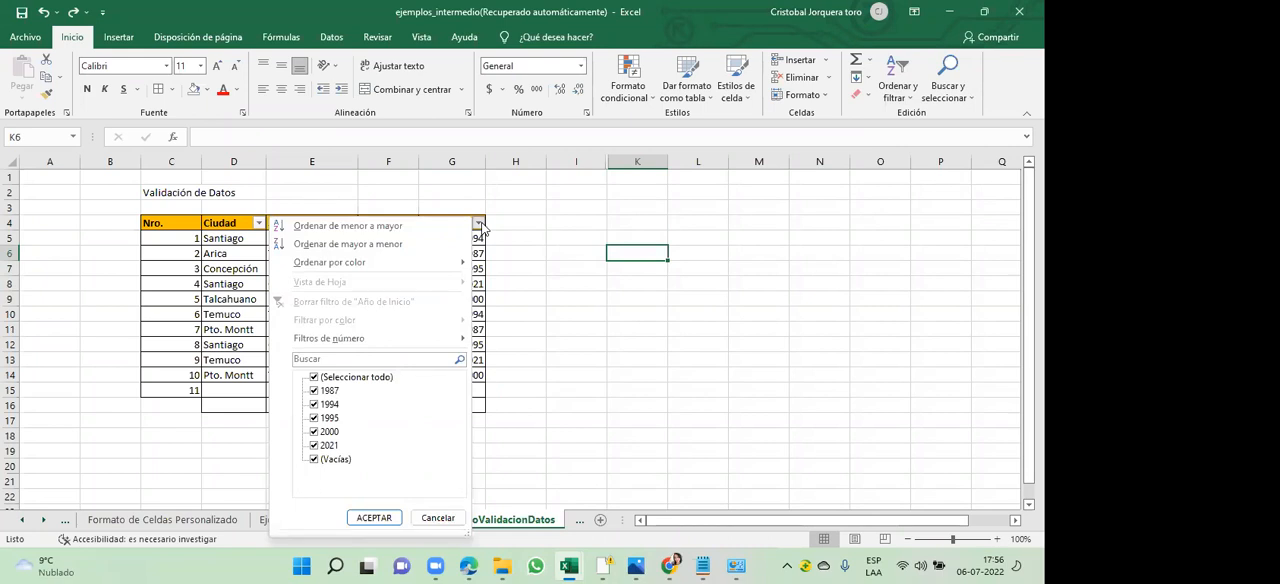
mouse_move(362, 342)
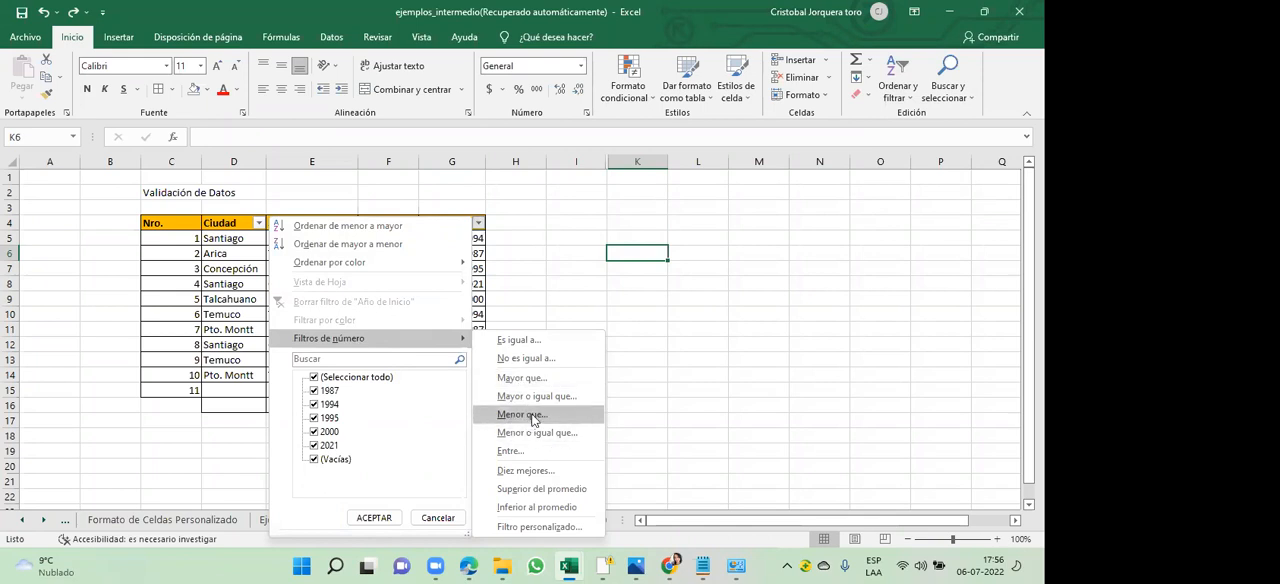
click(549, 376)
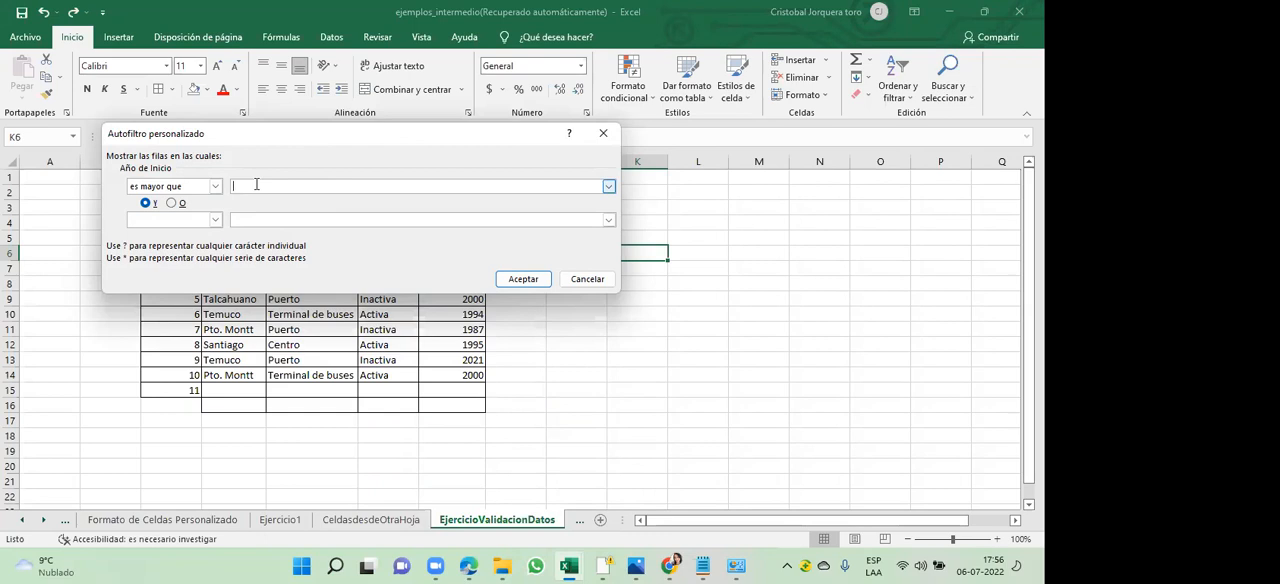
text(1994)
click(532, 281)
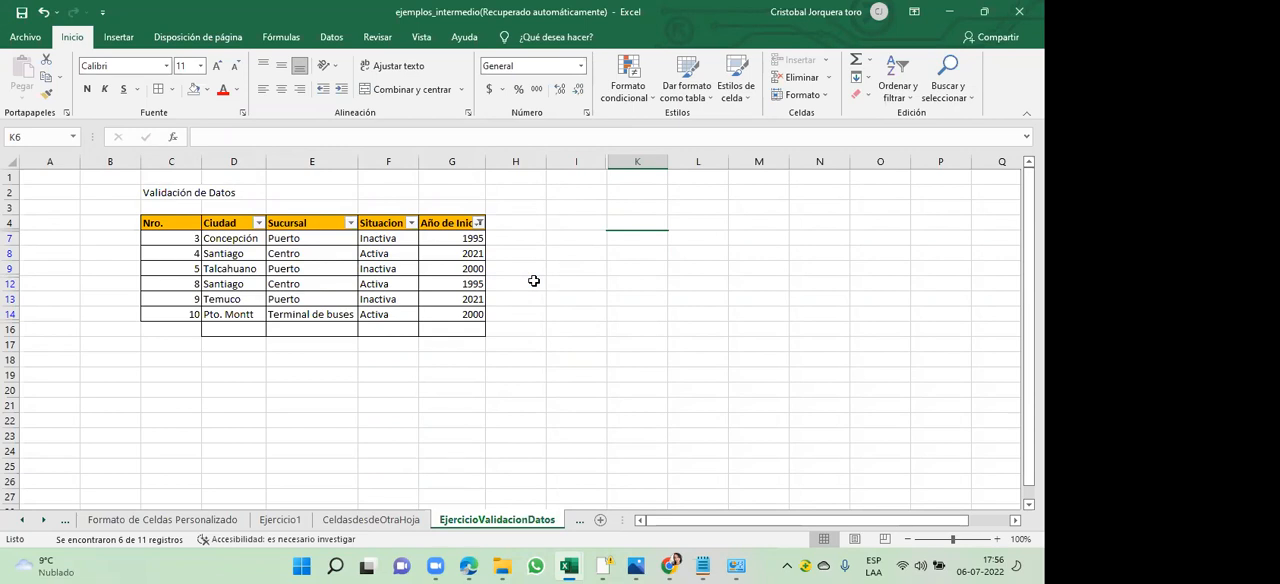
- Examine the filtered years in the Año de Inicio column and the number filter condition applied to it
scroll(491, 251, right, 1)
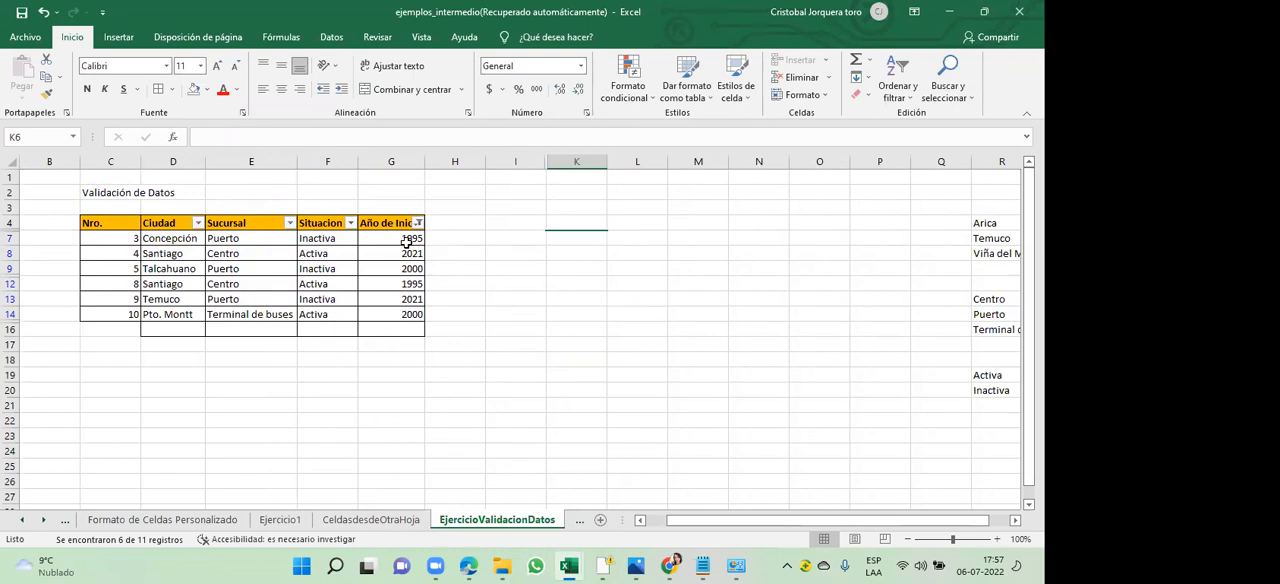
click(388, 241)
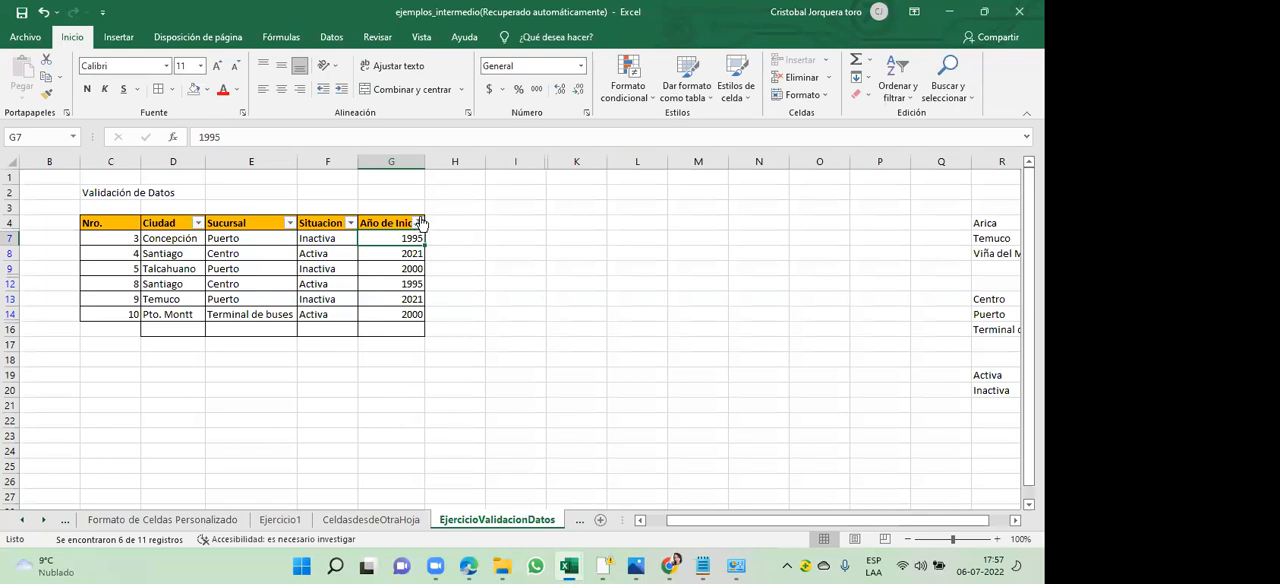
click(418, 222)
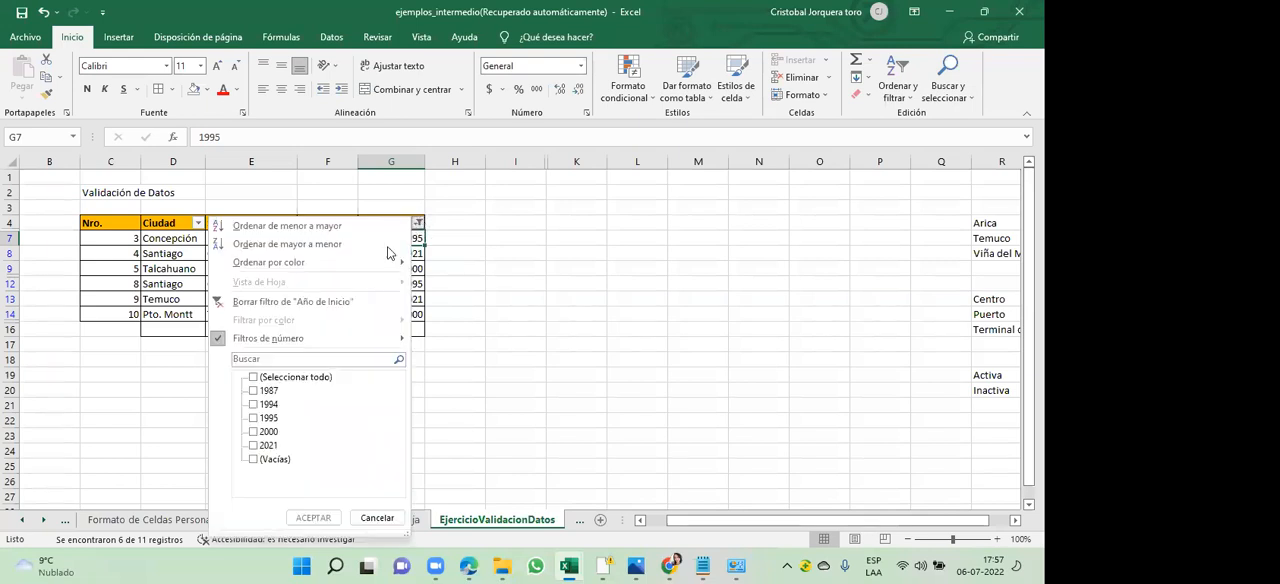
mouse_move(354, 340)
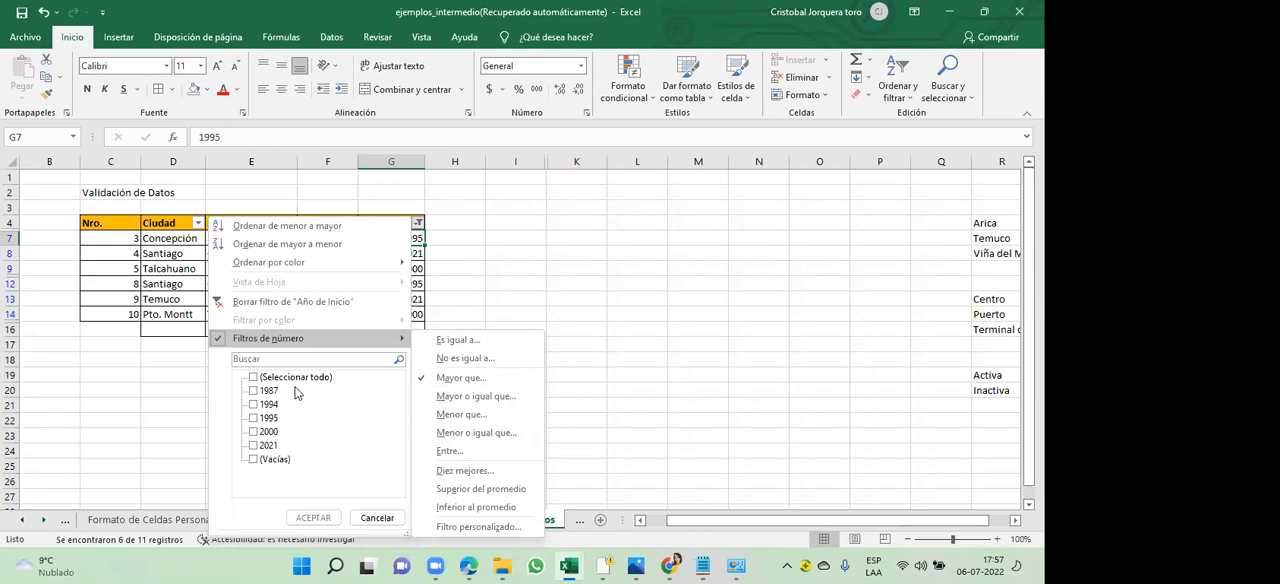
click(519, 318)
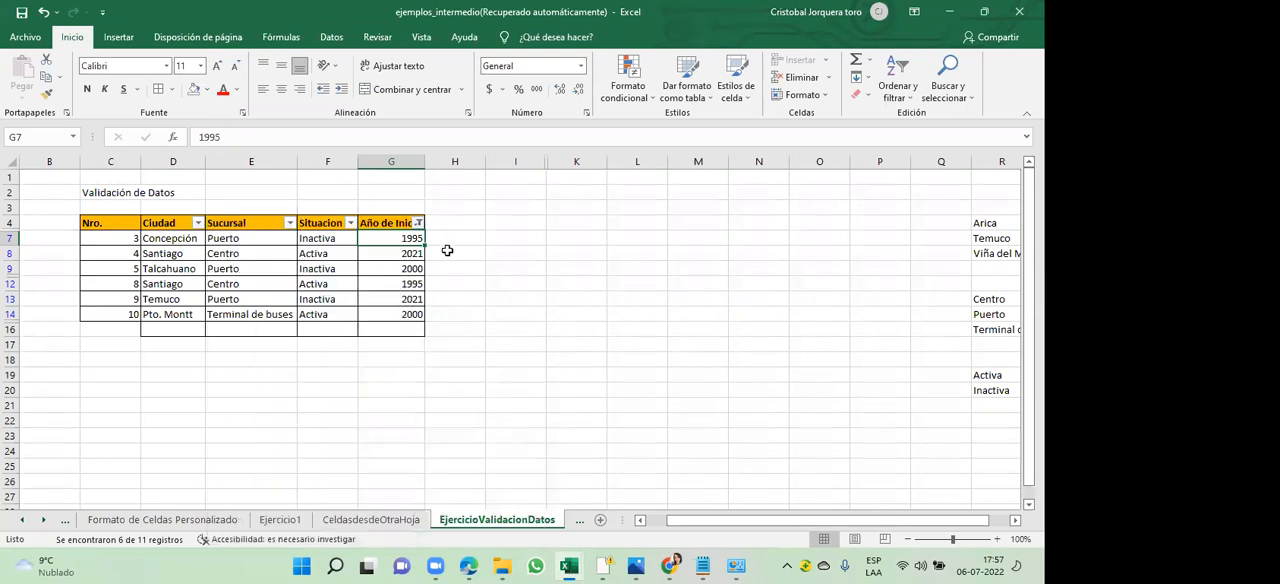
drag(385, 238, 385, 320)
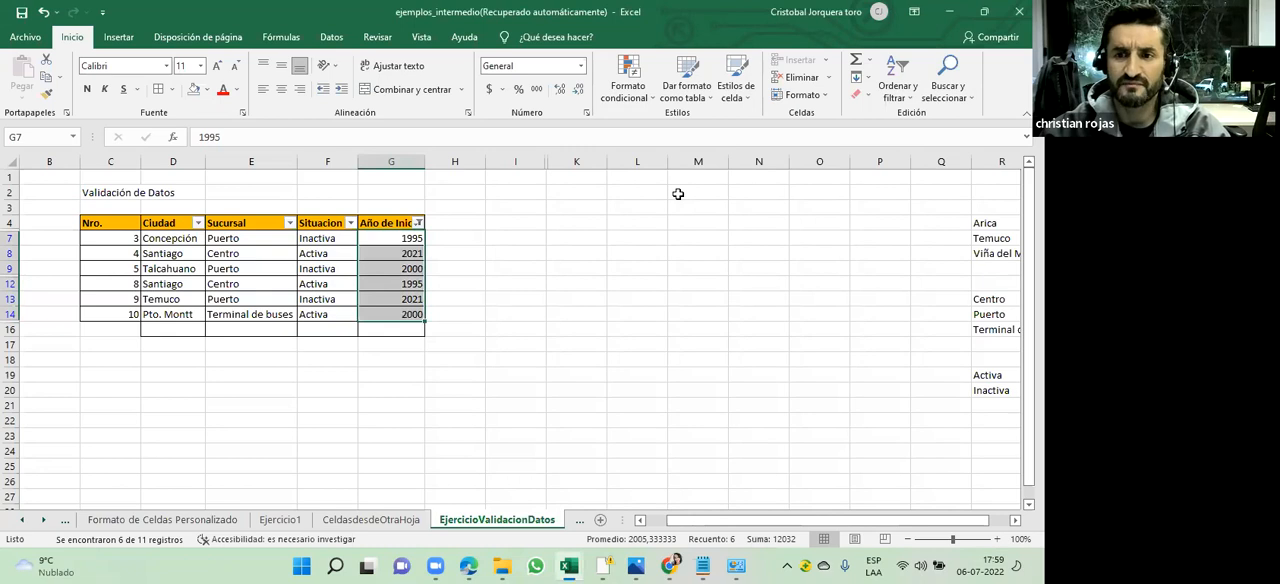
click(678, 194)
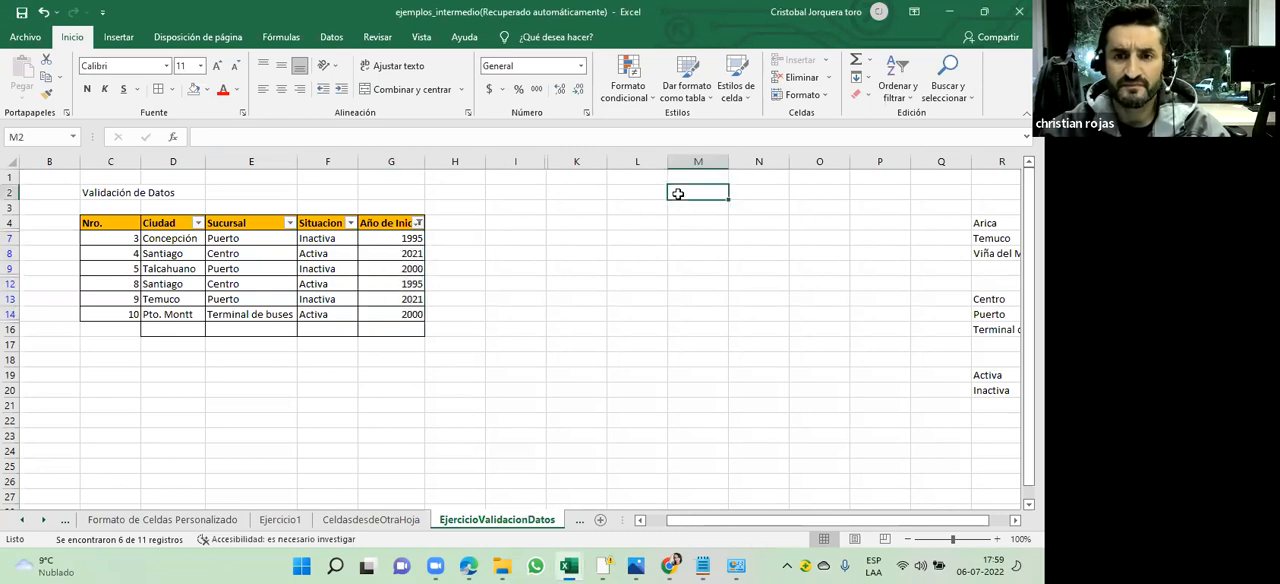